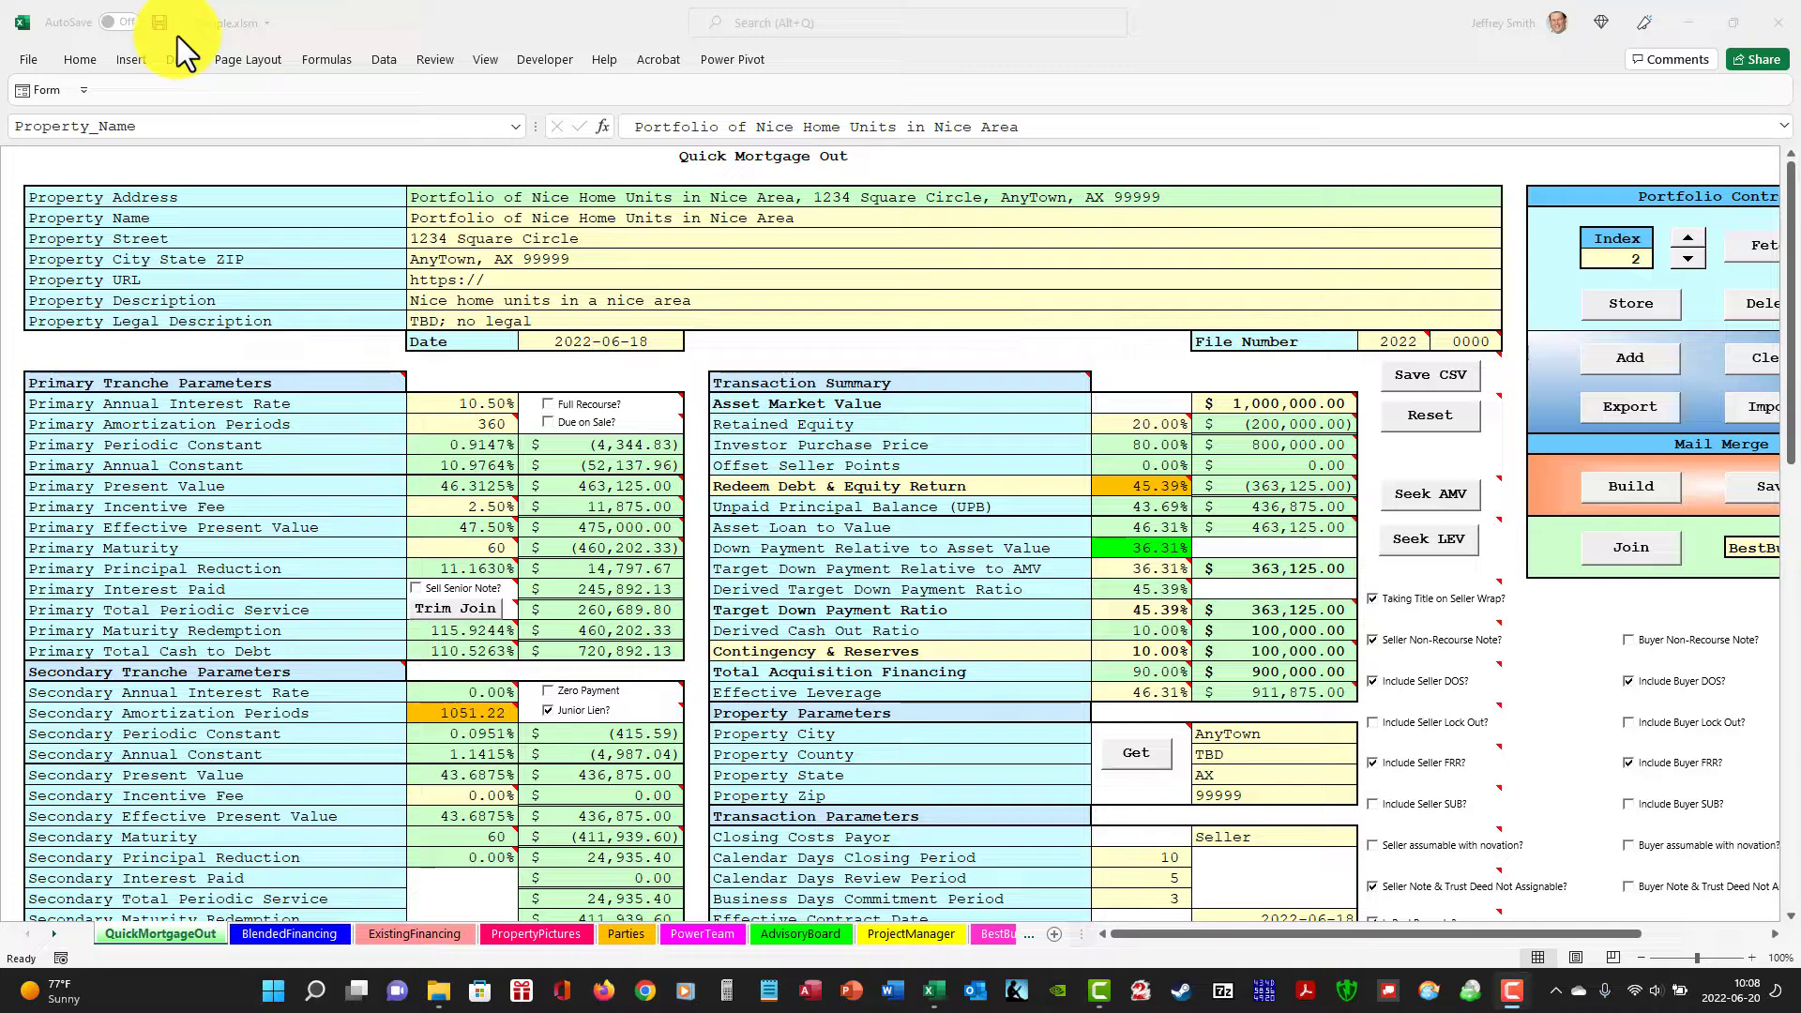
Show portfolio record 1 and examine its asset market value, down payment, cash-out and debt redemption figures in the Transaction Summary.
{"action": "left_click", "coordinate": [1690, 257]}
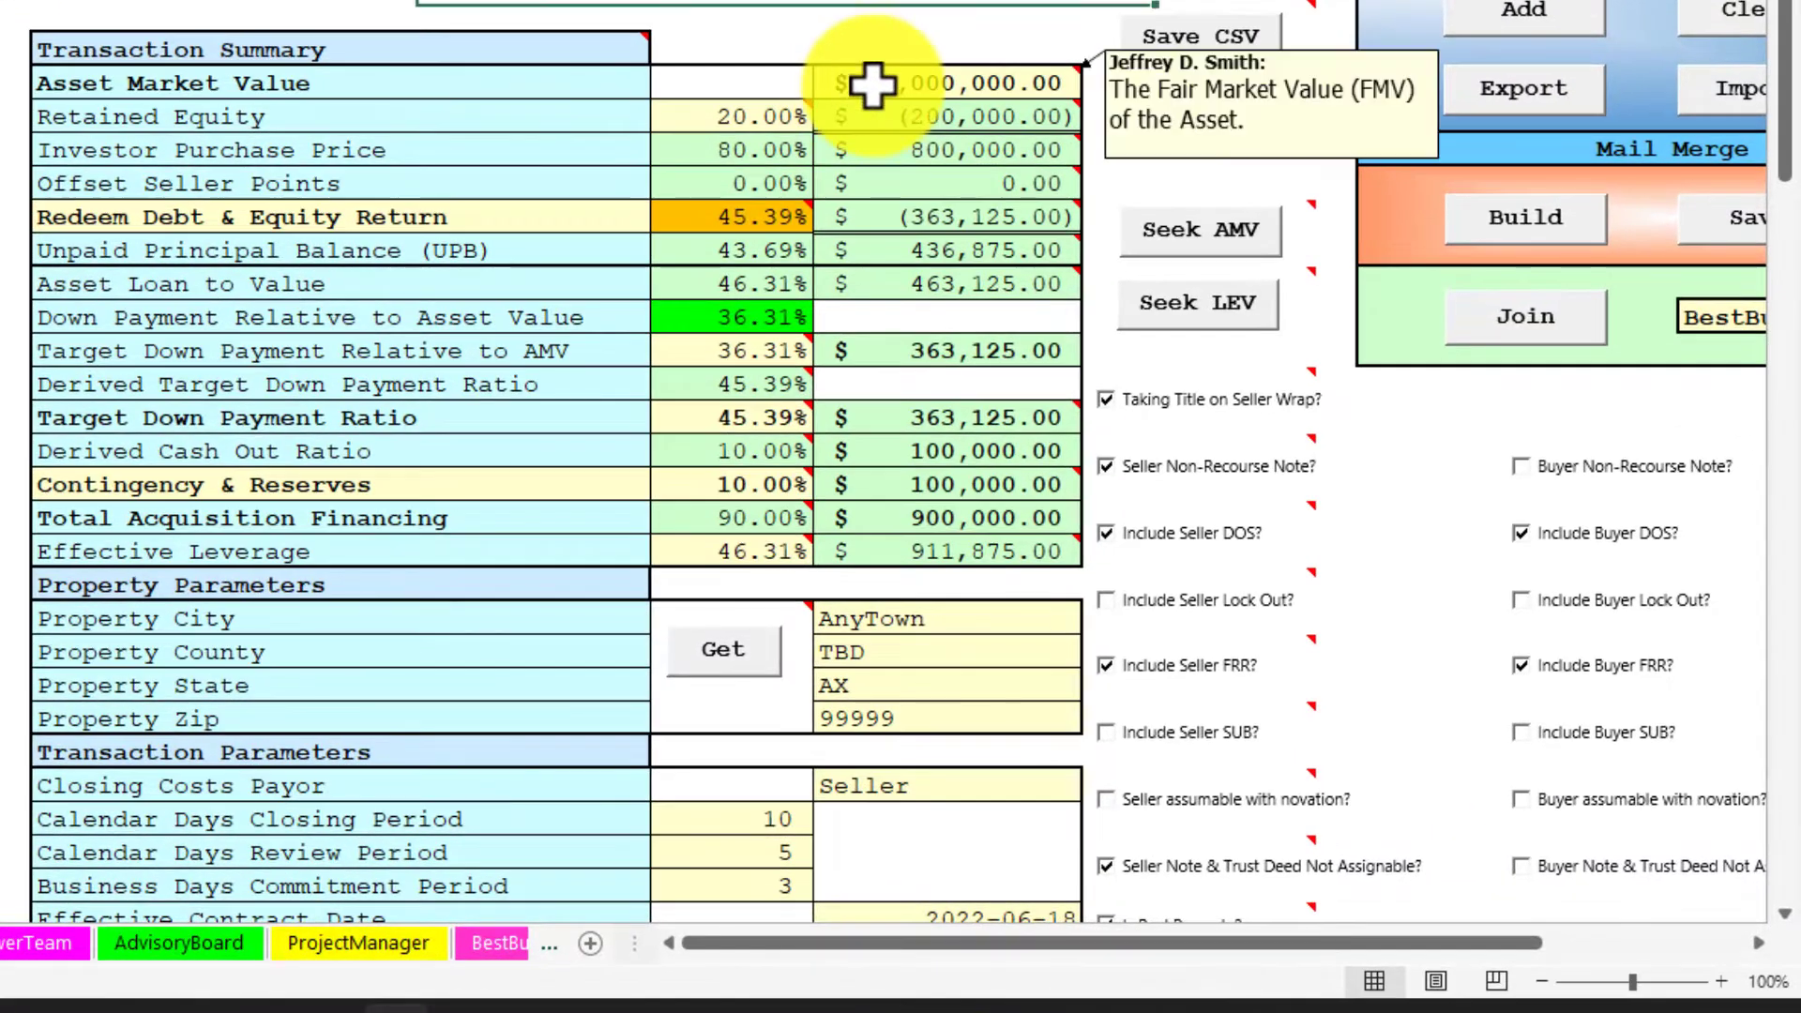
{"action": "left_click", "coordinate": [1229, 404]}
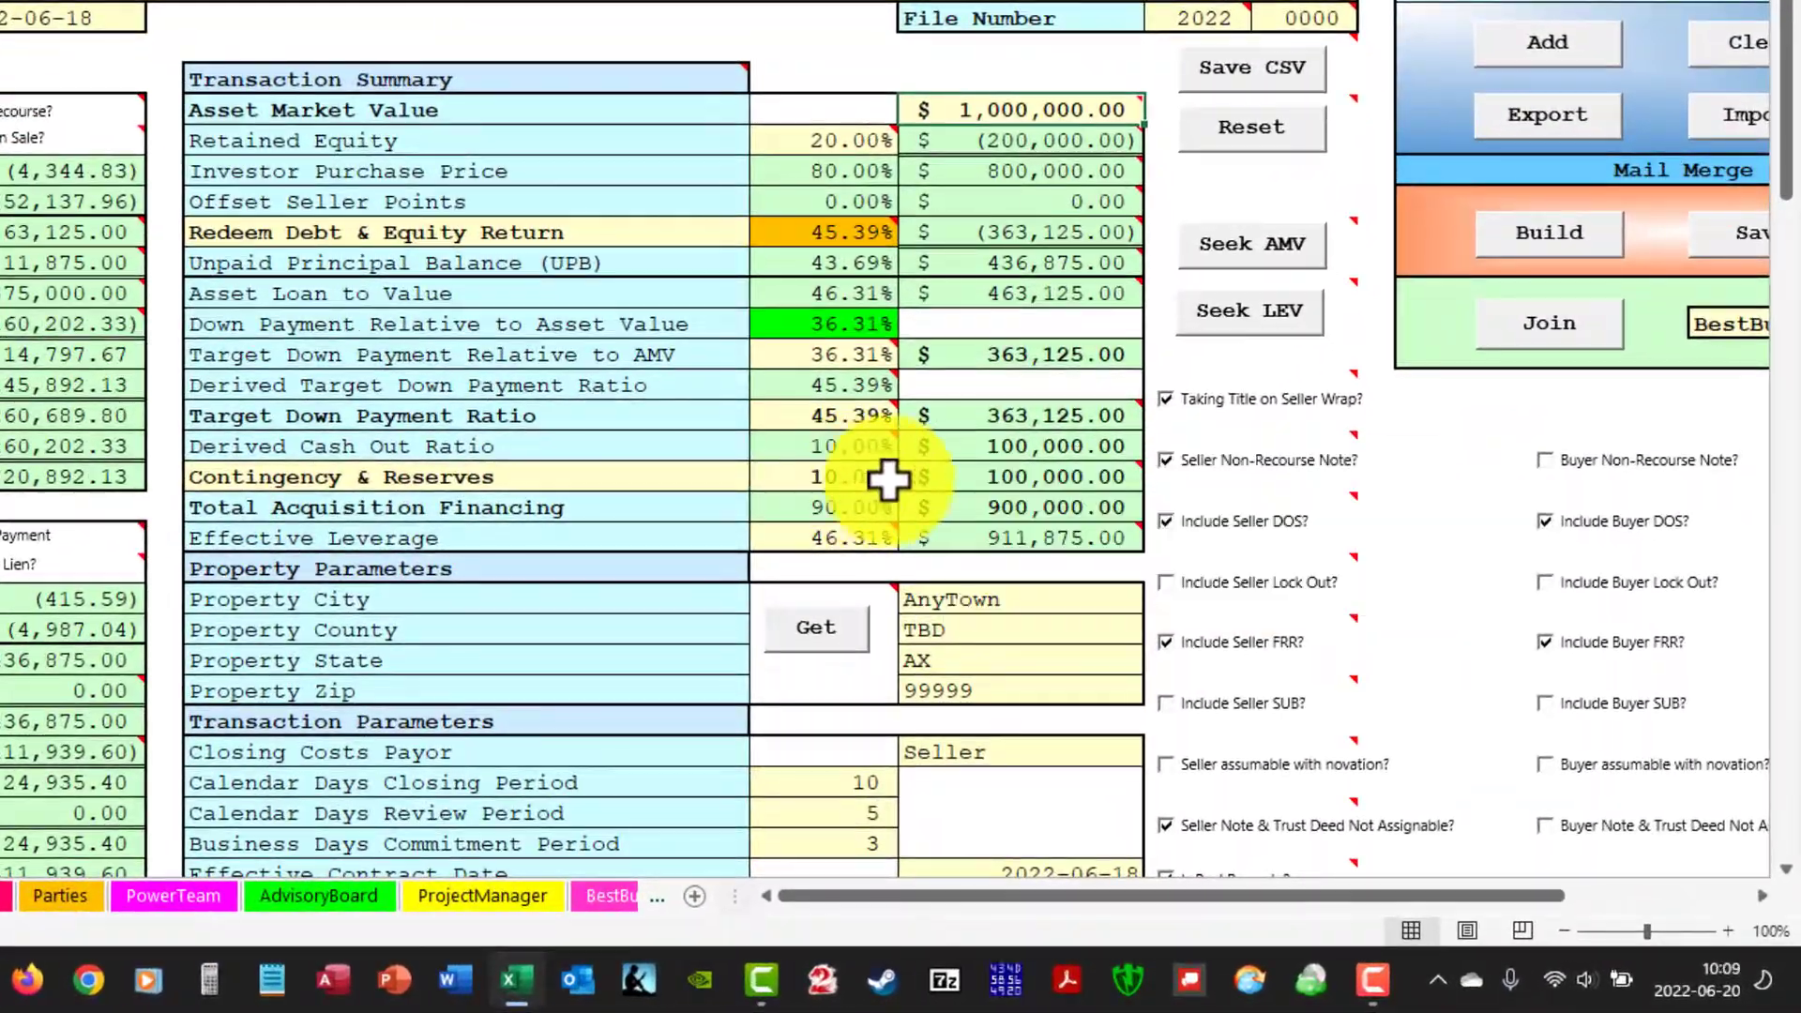
{"action": "mouse_move", "coordinate": [1242, 655]}
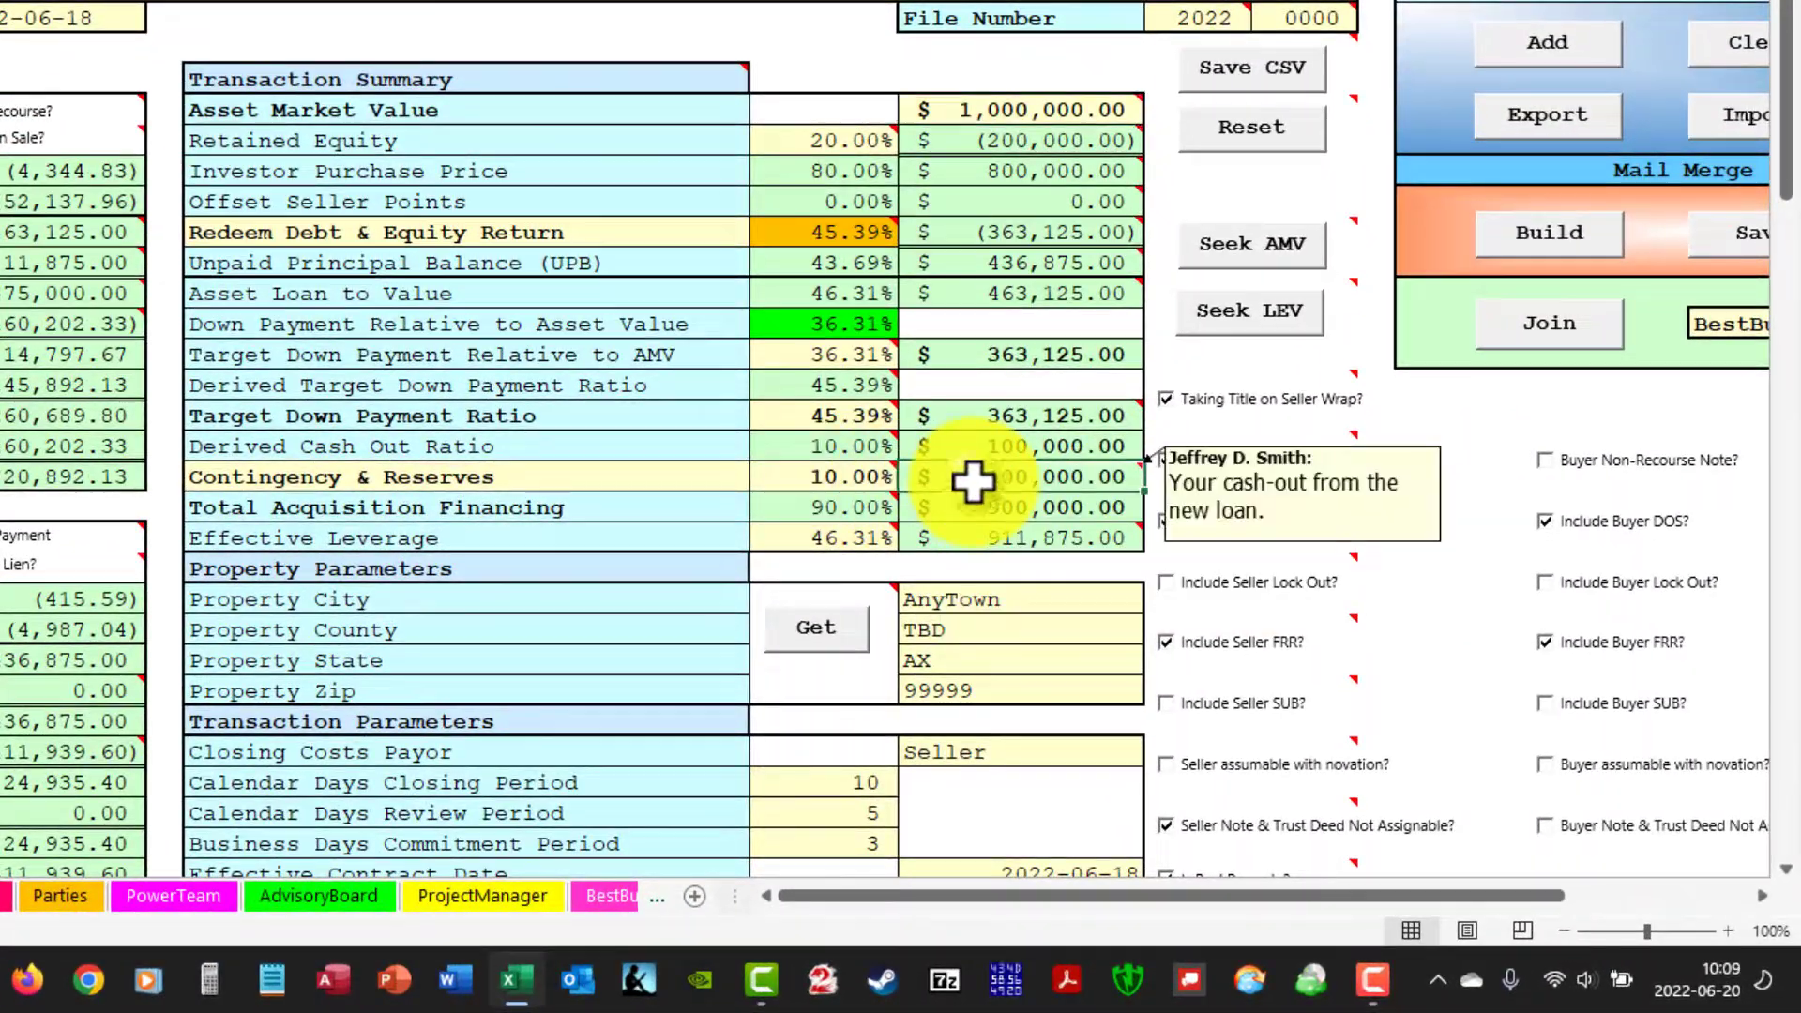
{"action": "mouse_move", "coordinate": [872, 476]}
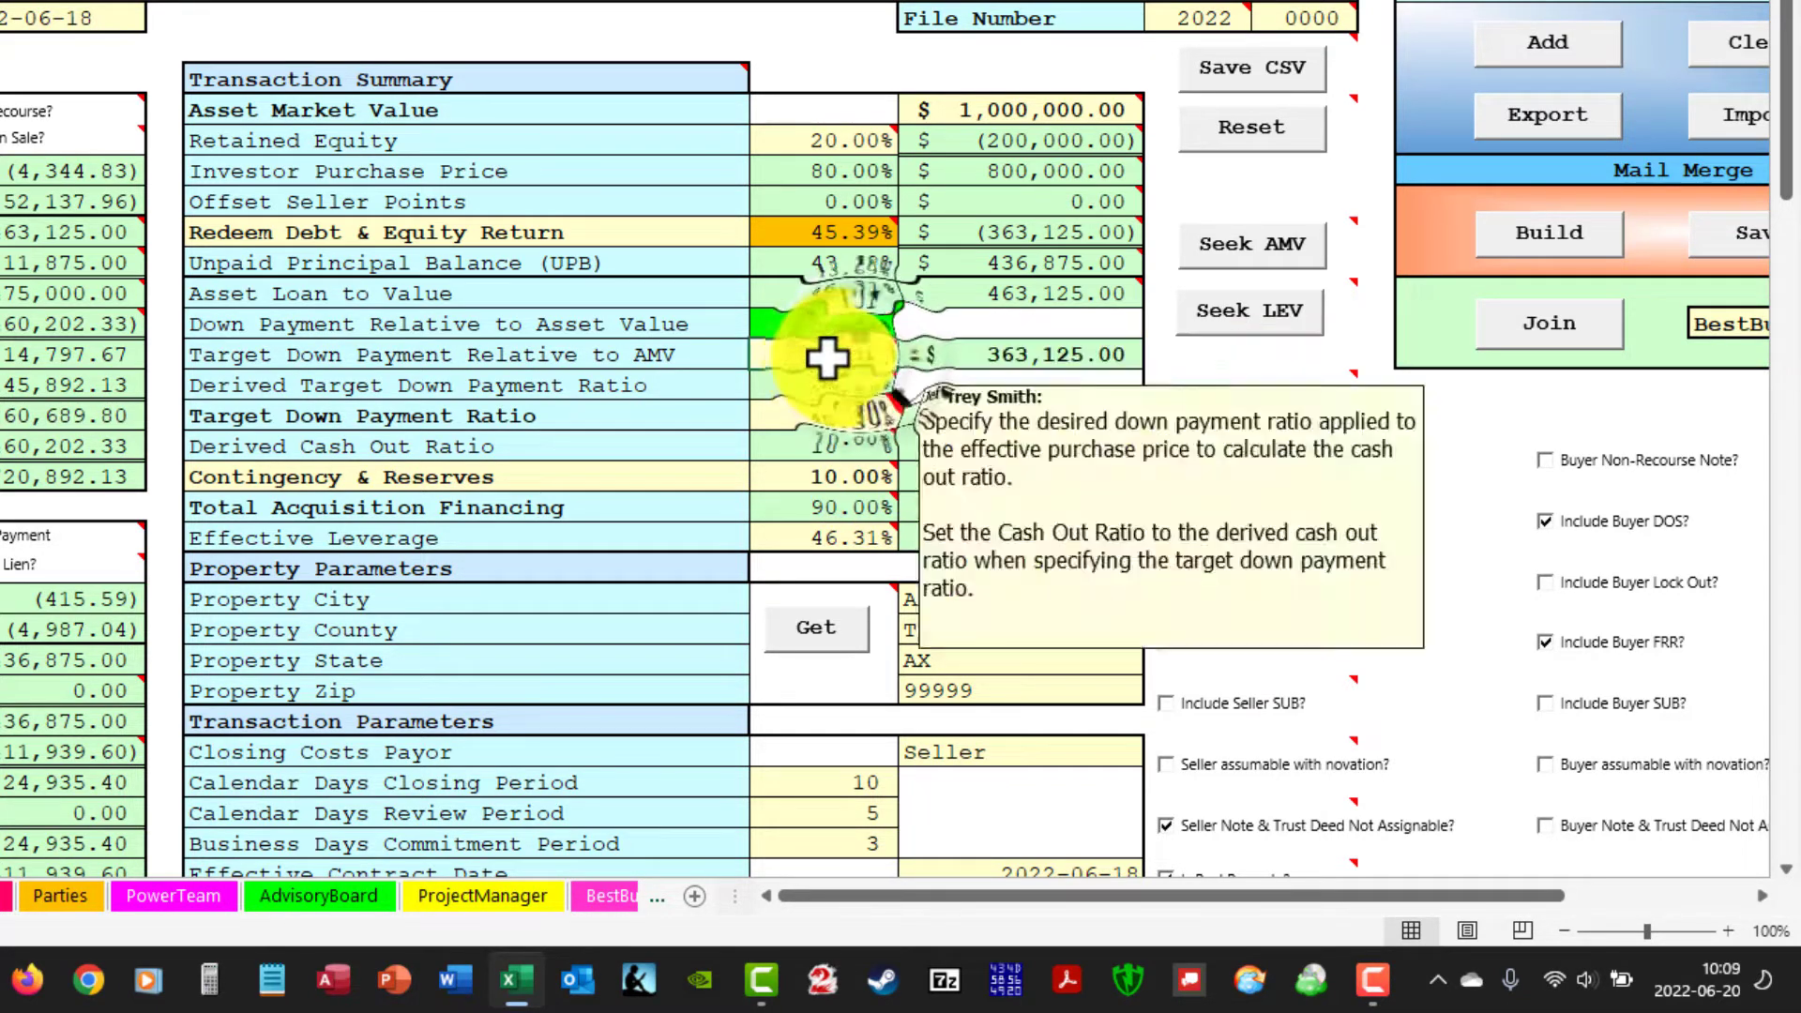
{"action": "mouse_move", "coordinate": [827, 355]}
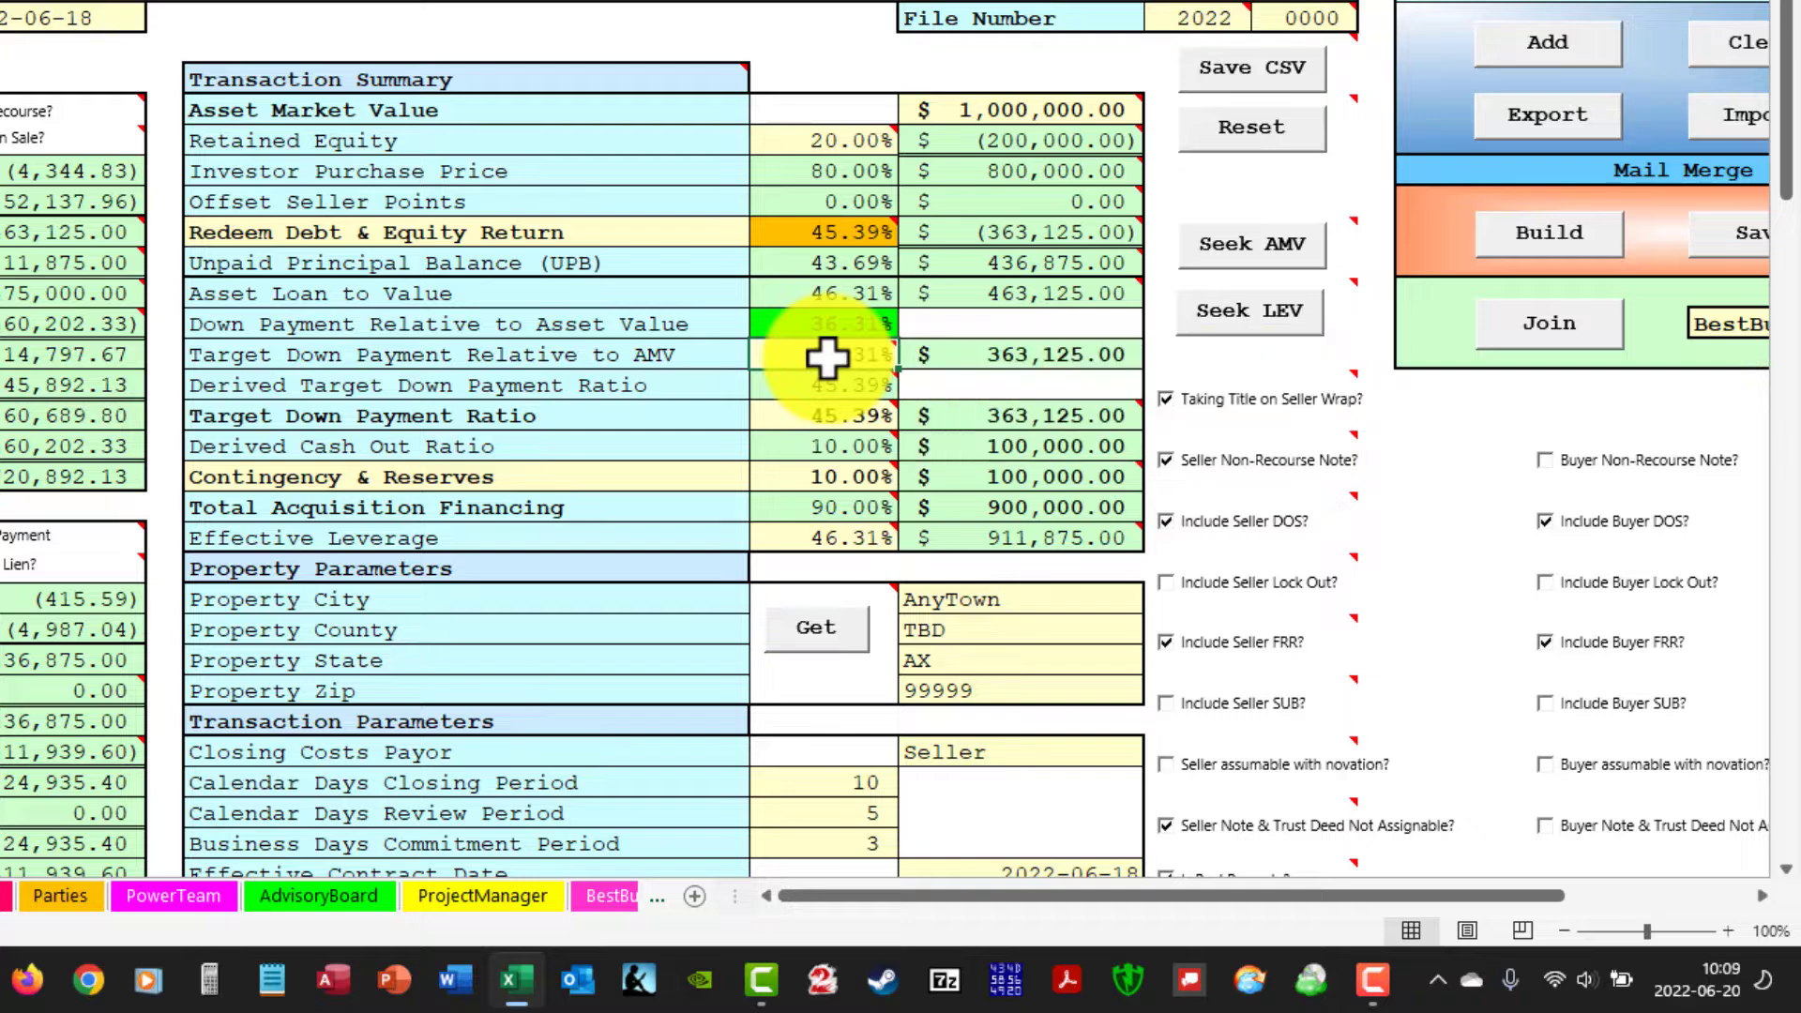
{"action": "left_click", "coordinate": [1001, 227]}
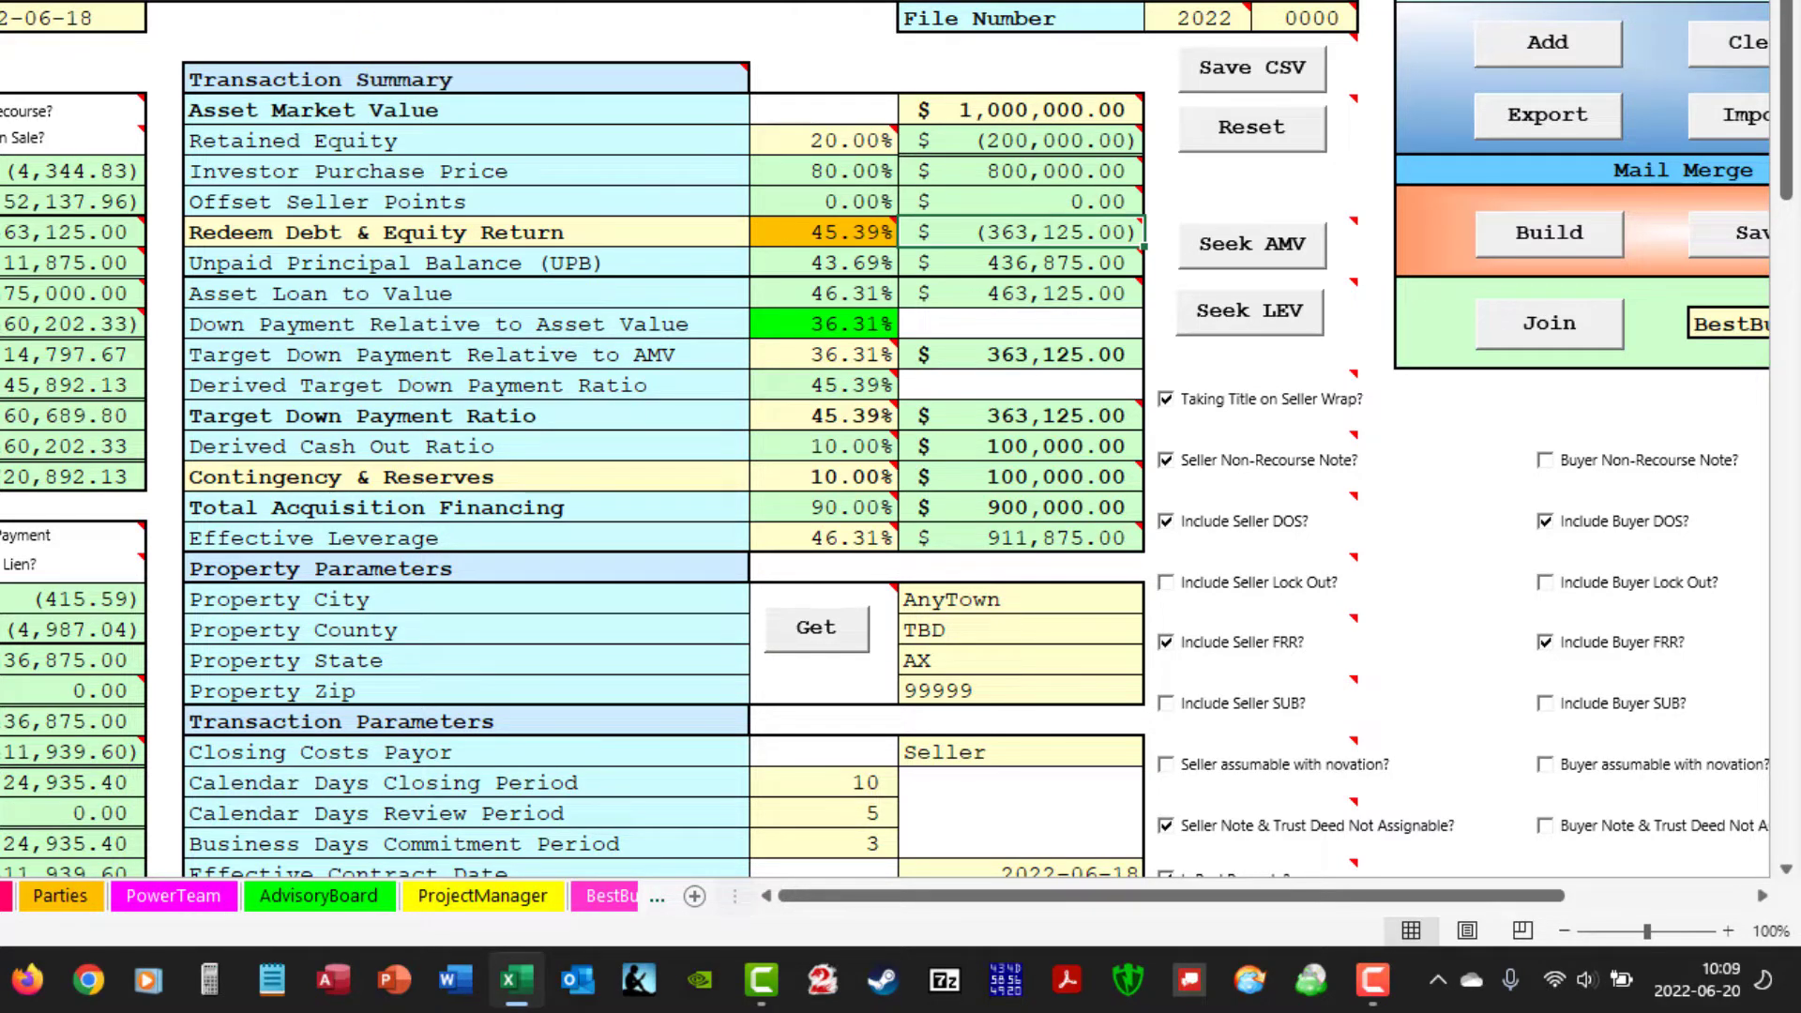
Show portfolio record 2 and examine its Sell Senior Note and Junior Lien options.
{"action": "mouse_move", "coordinate": [158, 361]}
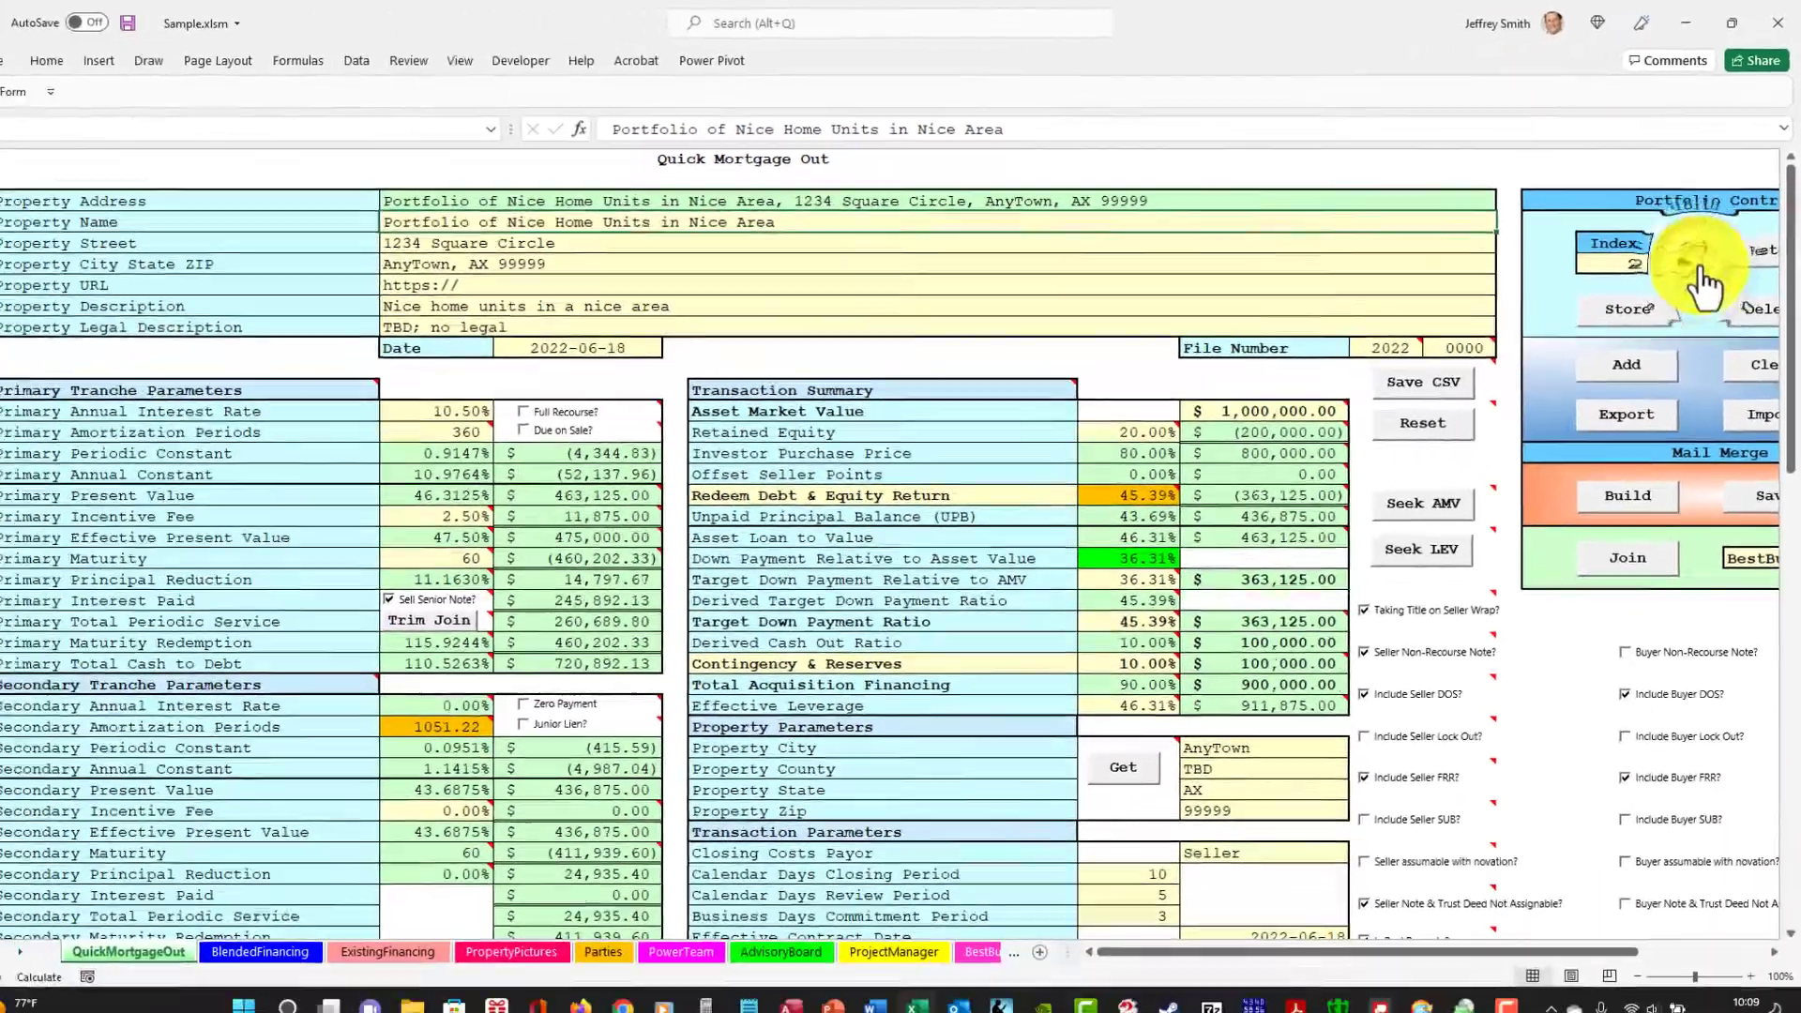
{"action": "left_click", "coordinate": [1626, 367]}
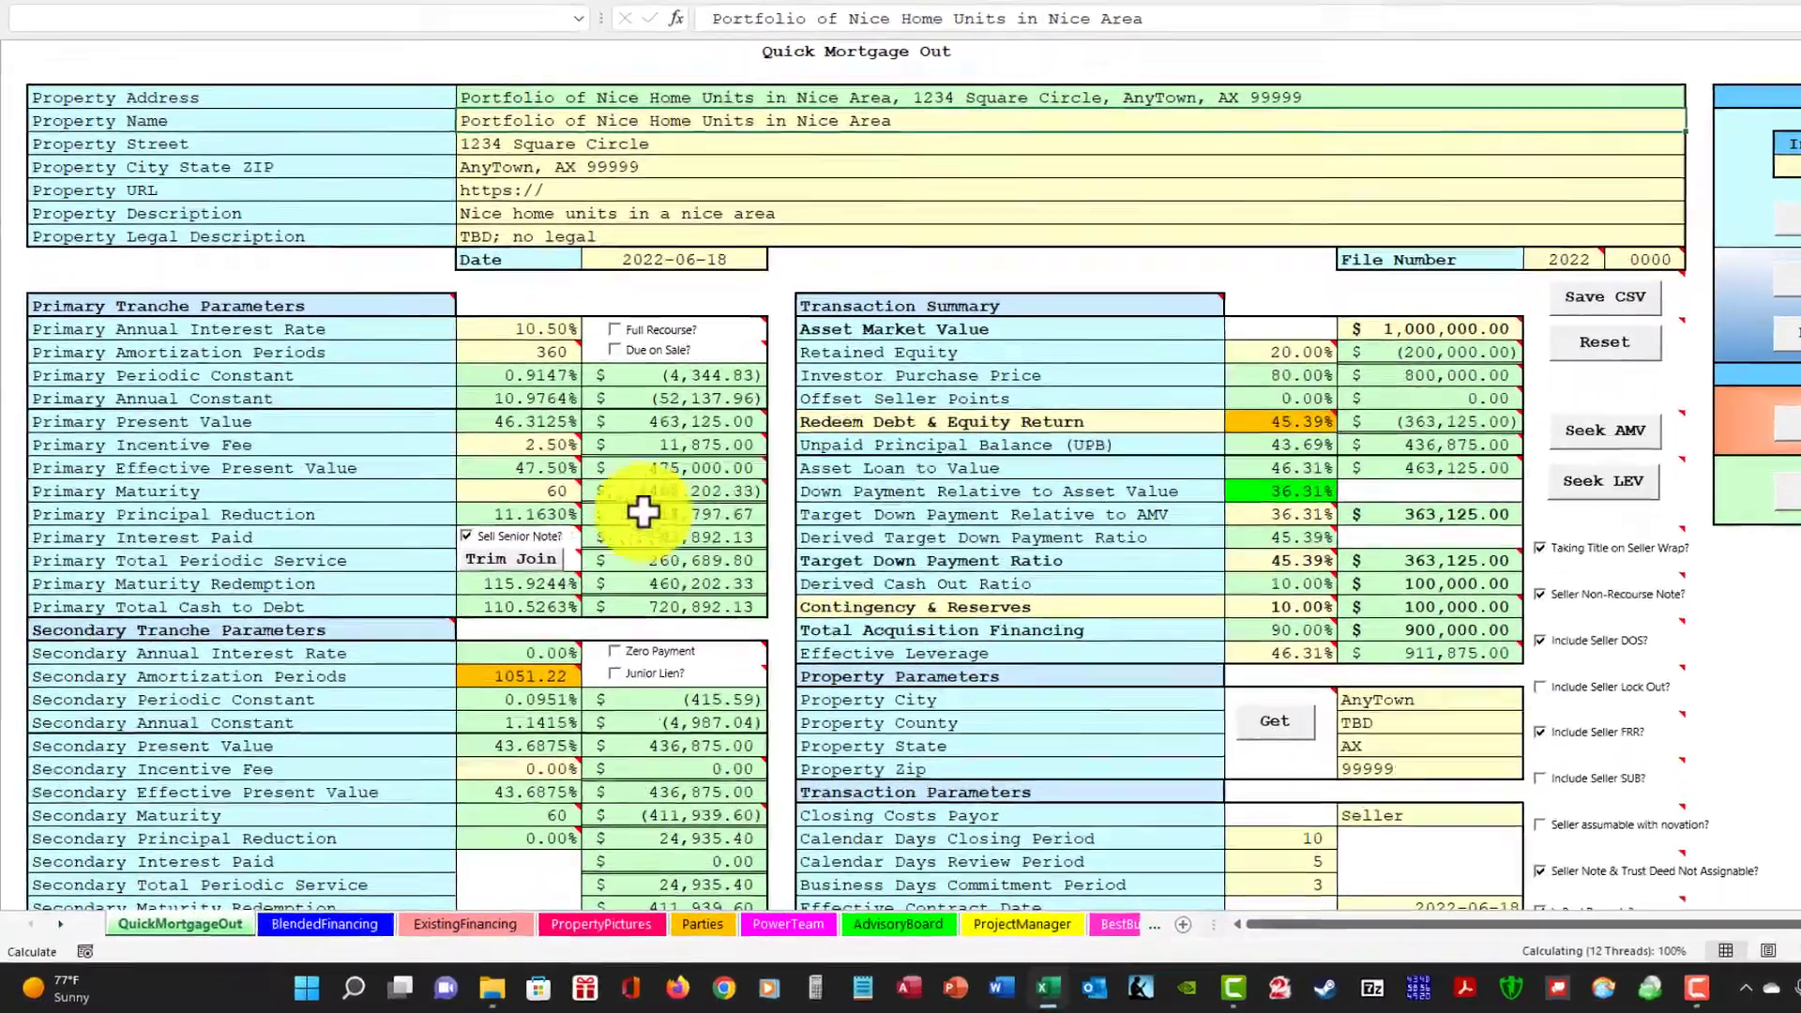
{"action": "mouse_move", "coordinate": [494, 592]}
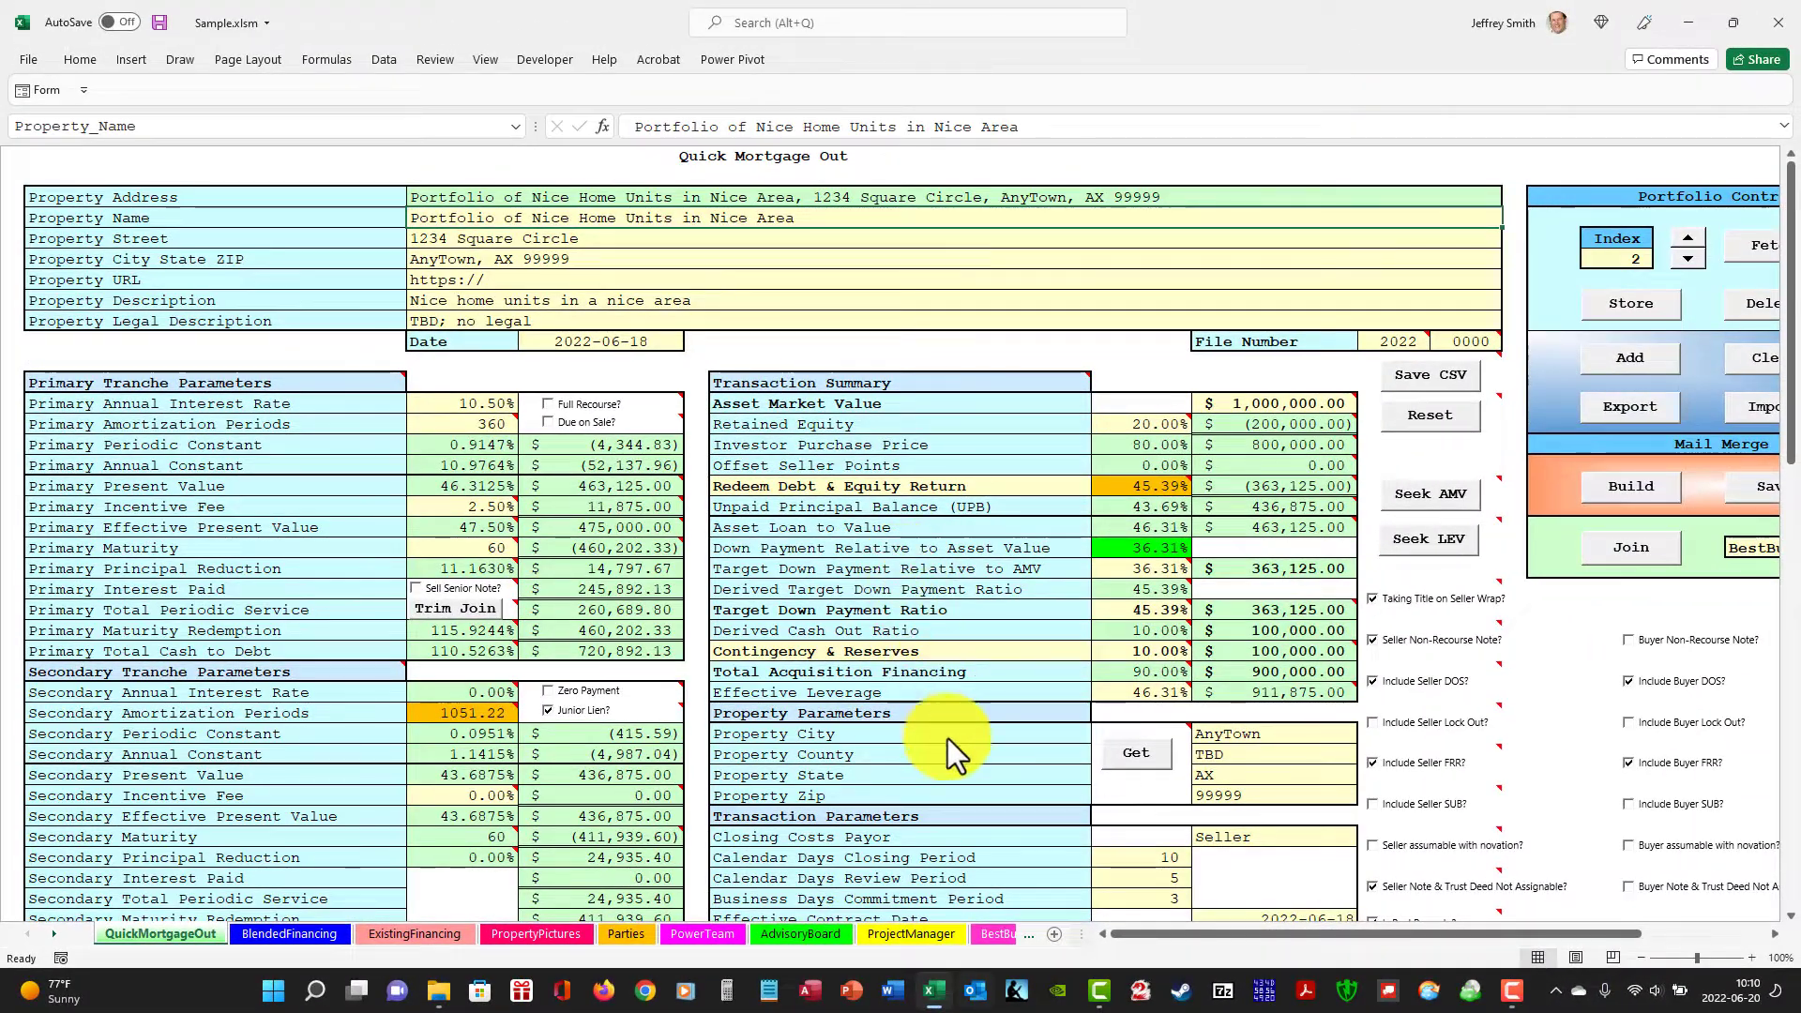
On the BestBuyer sheet, examine the first buyer's Criteria 1 choice and bring up buyer 2.
{"action": "left_click", "coordinate": [999, 932]}
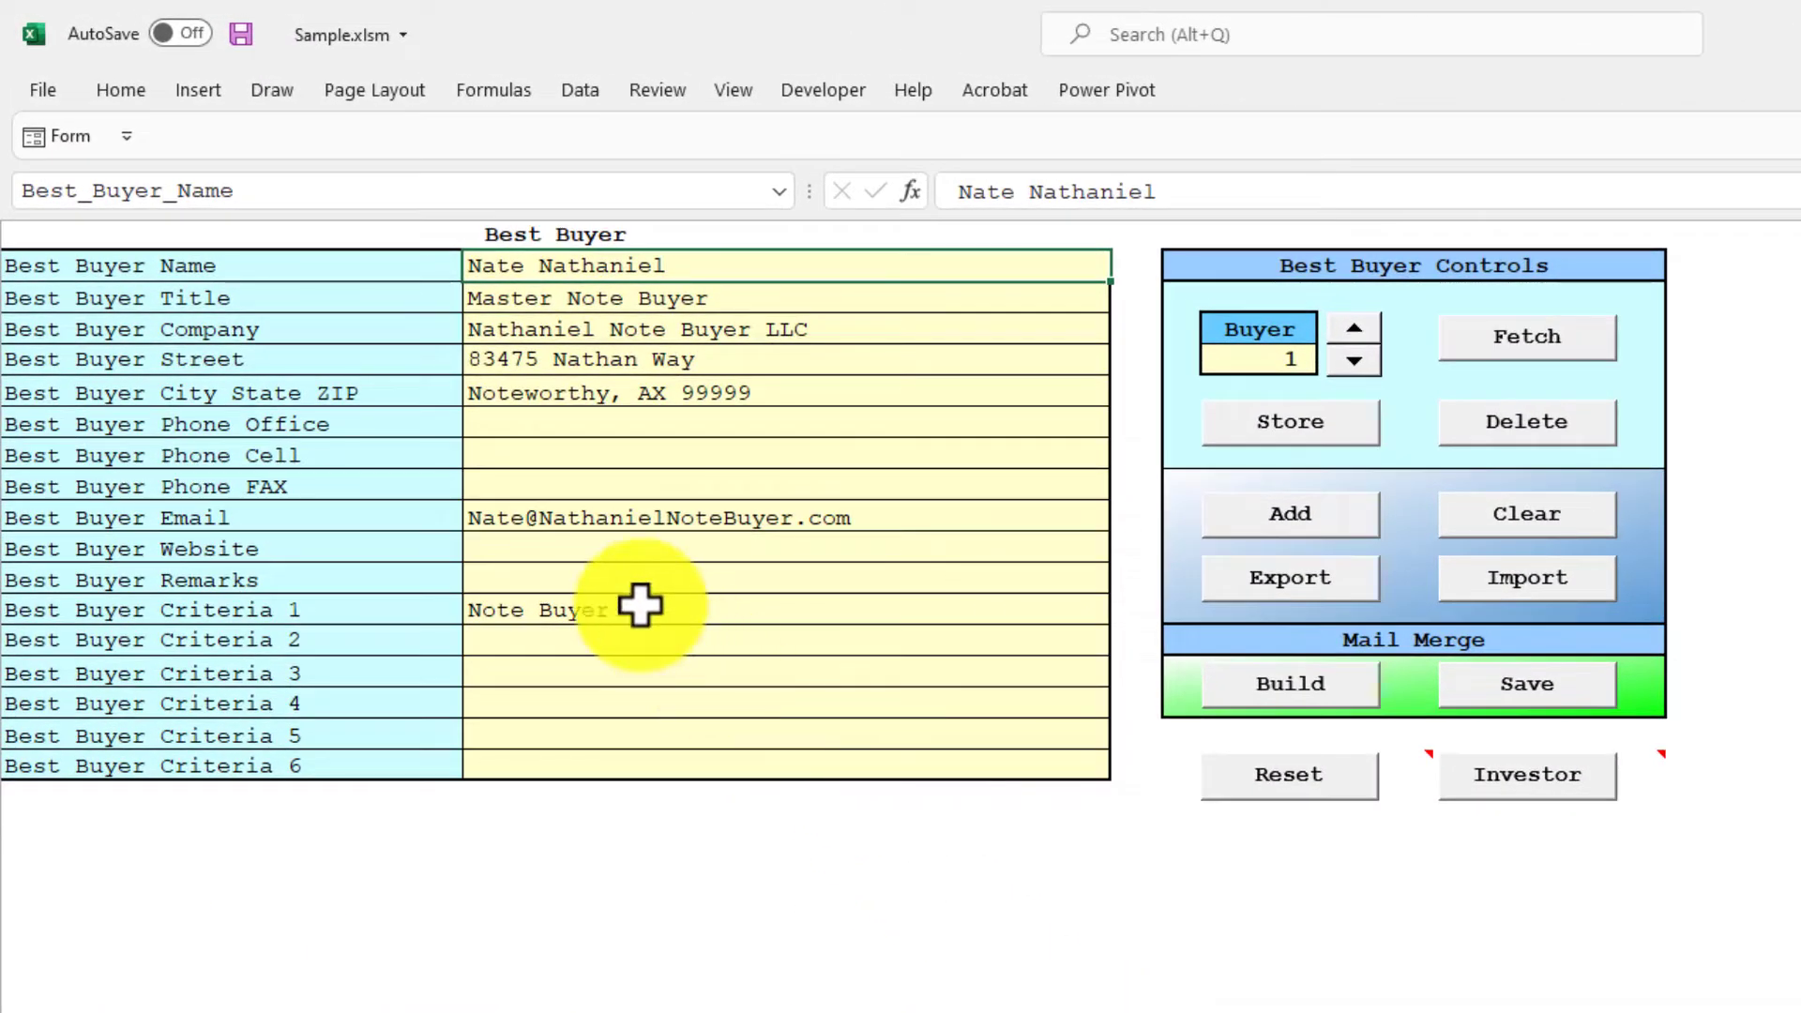
{"action": "left_click", "coordinate": [640, 604]}
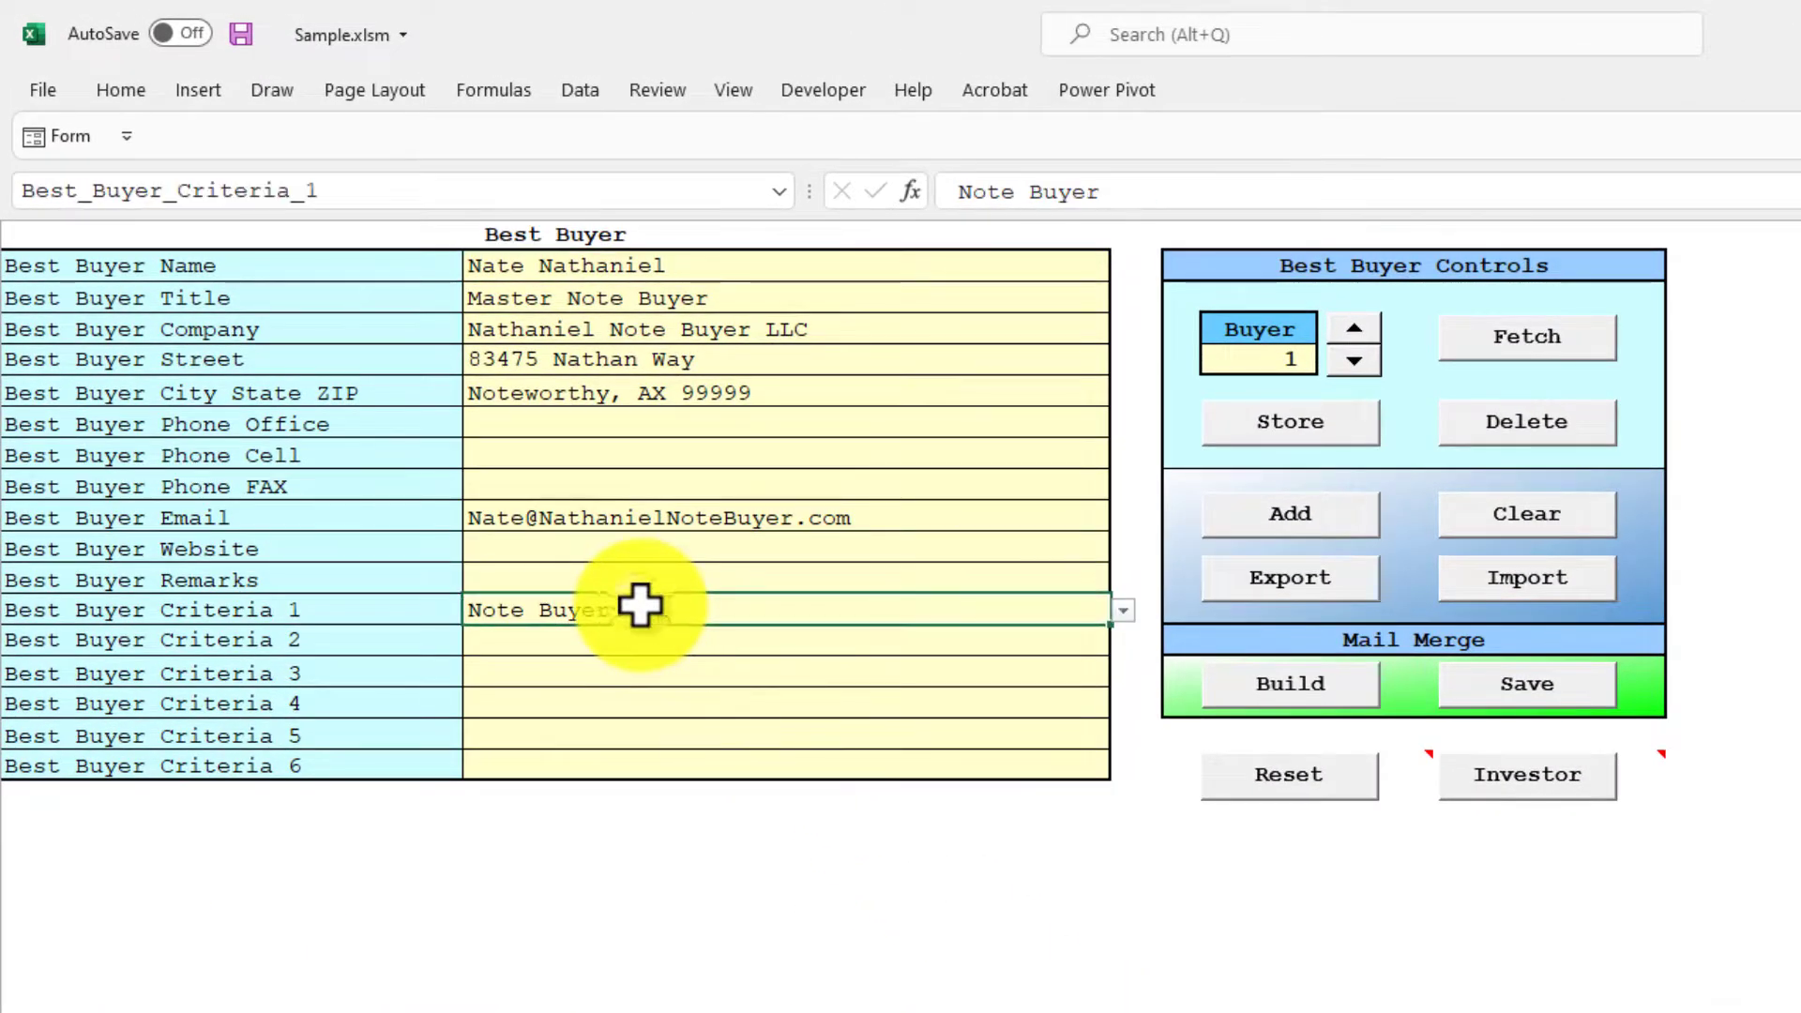
{"action": "left_click", "coordinate": [1127, 611]}
{"action": "left_click", "coordinate": [1125, 610]}
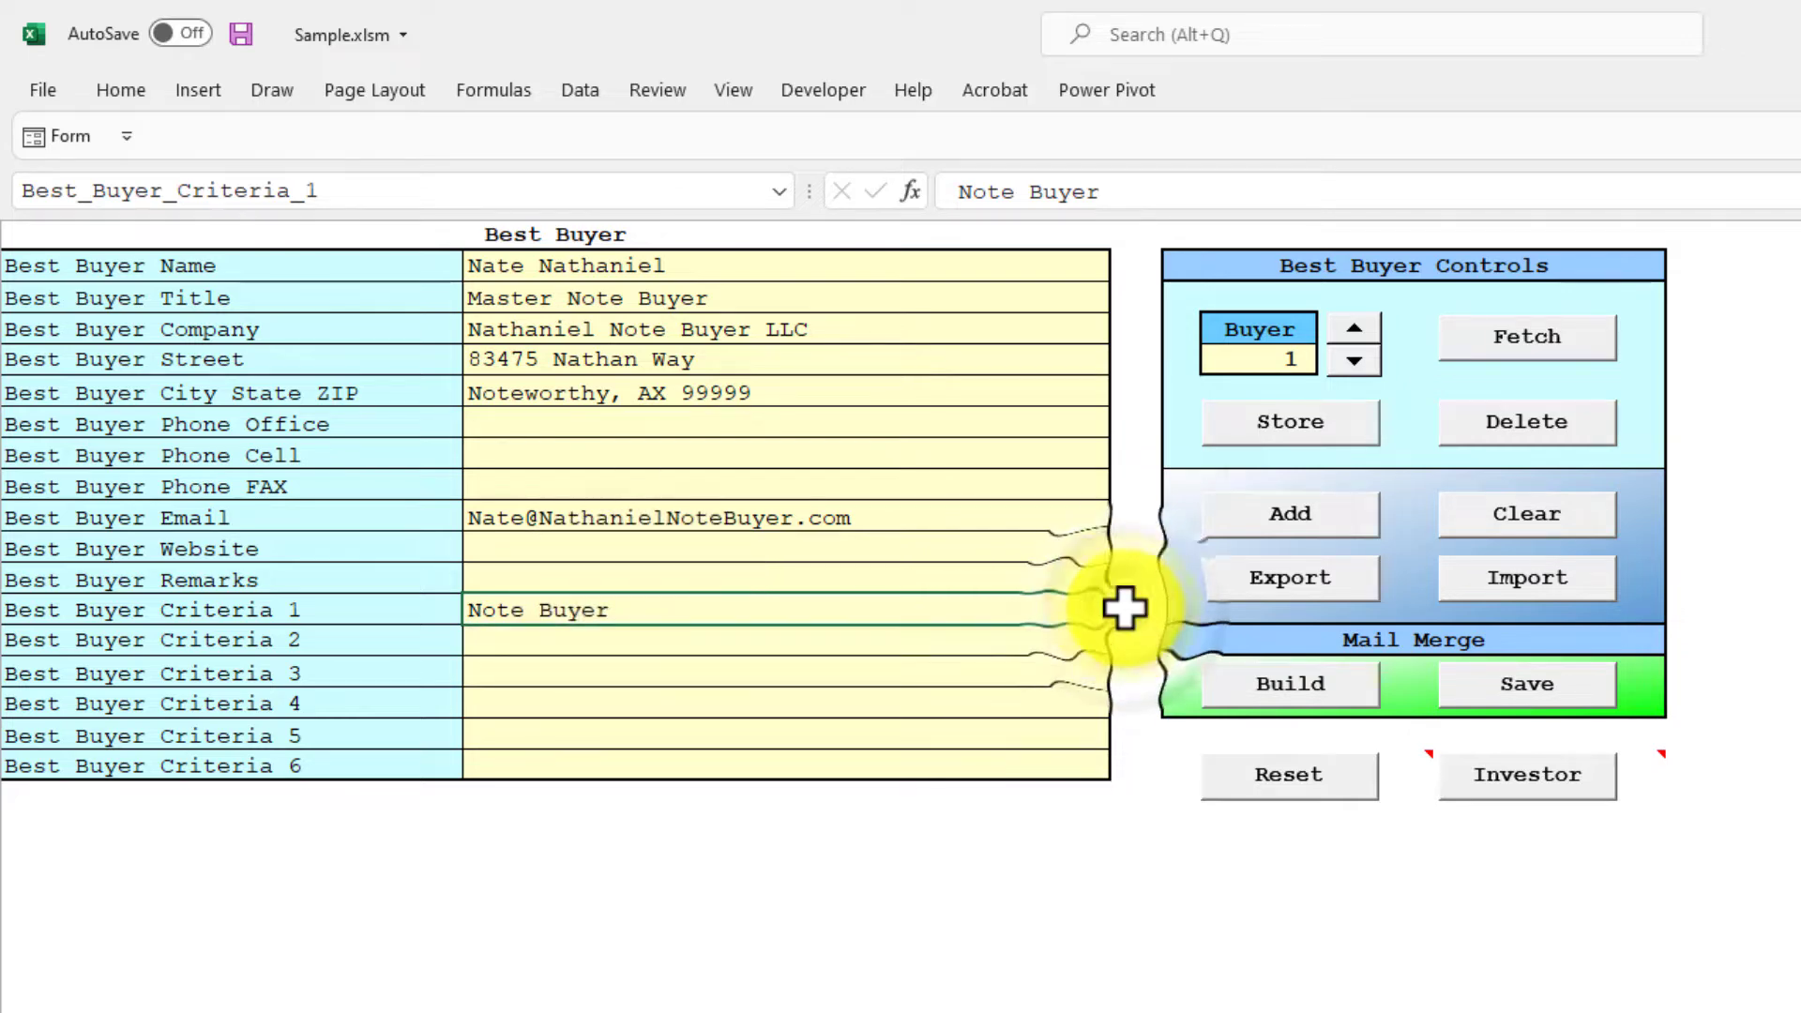
{"action": "left_click", "coordinate": [902, 260]}
{"action": "left_click", "coordinate": [1354, 330]}
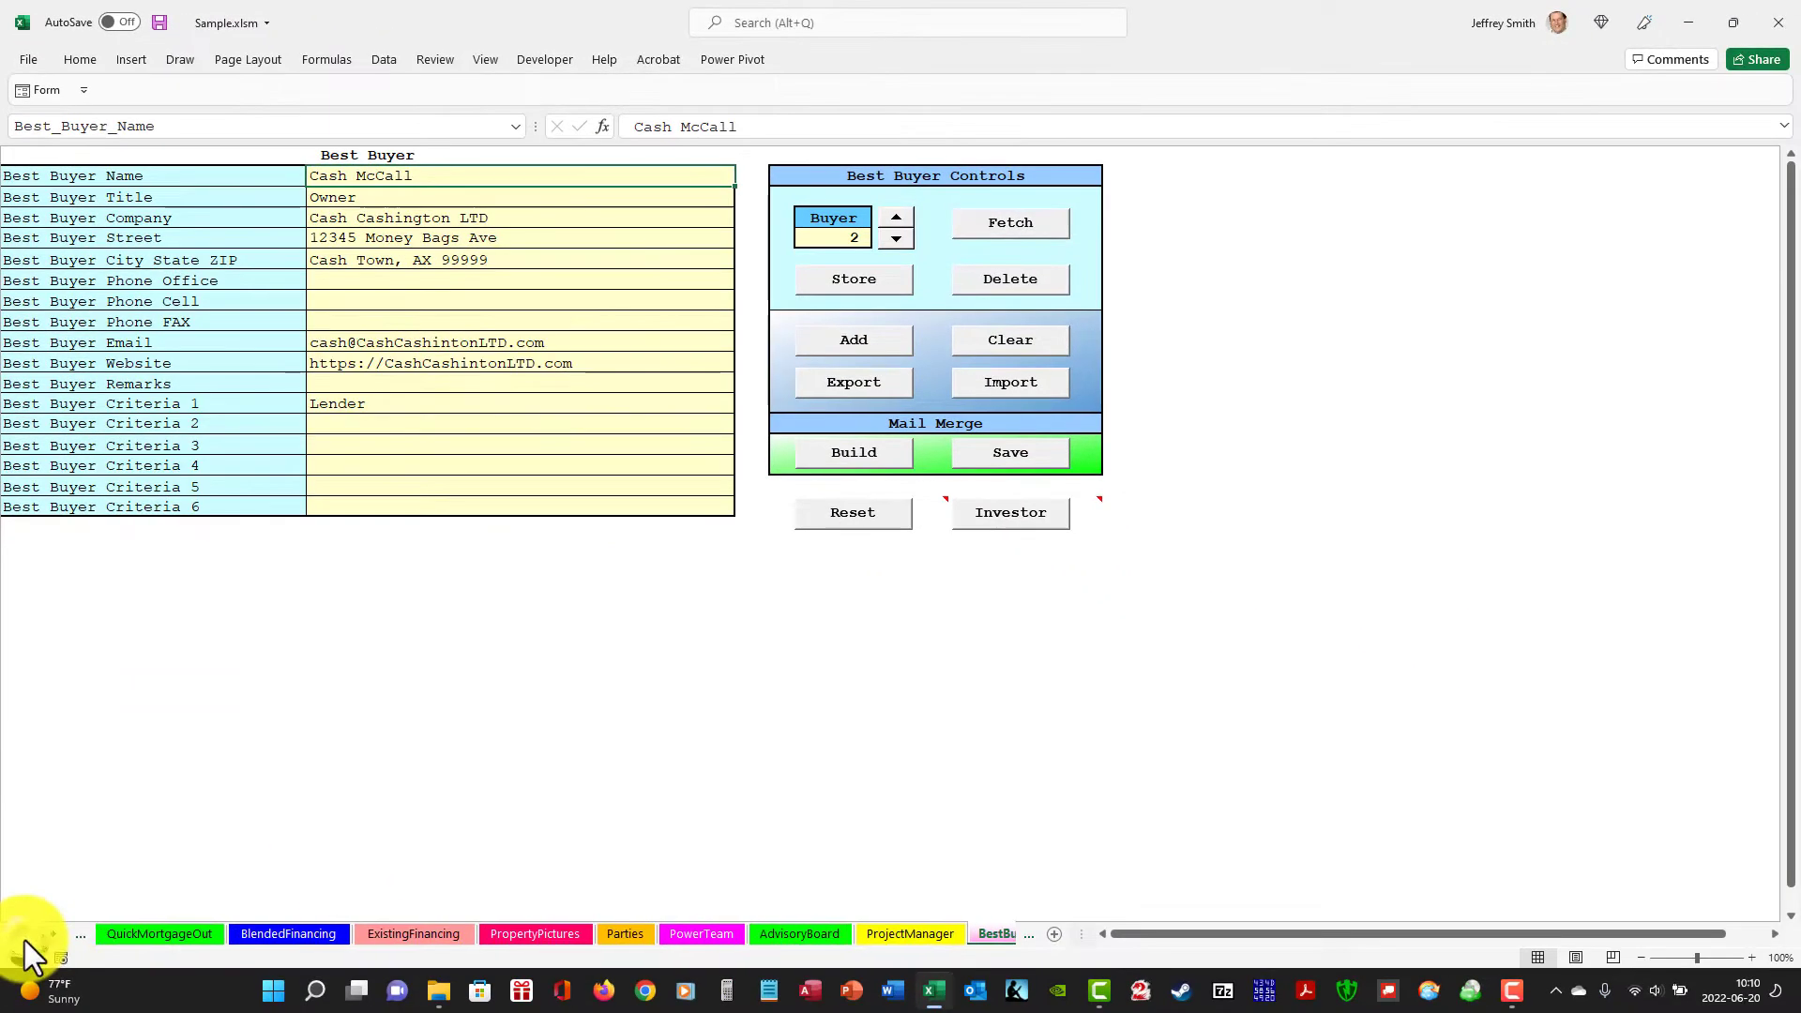
On the QuickMortgageOut sheet, return to portfolio record 1 and join its mail merge list with the BestBuyers data set.
{"action": "left_click", "coordinate": [136, 934]}
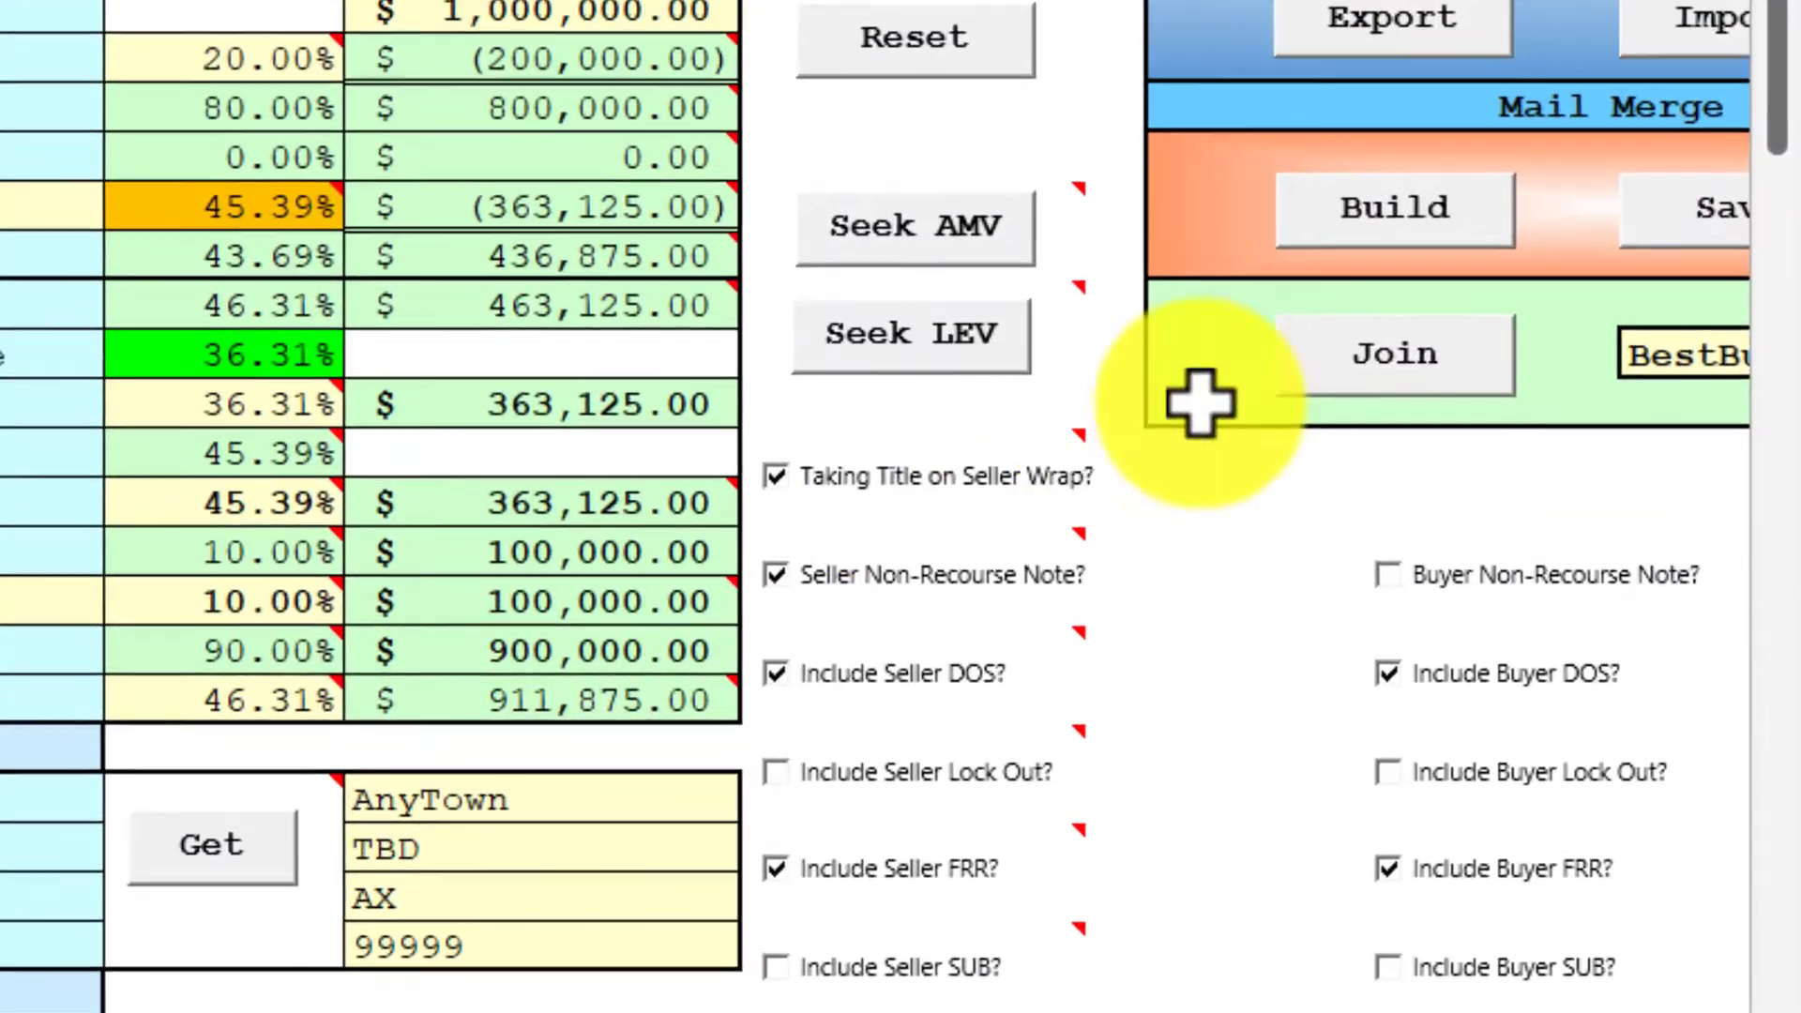
{"action": "left_click", "coordinate": [1560, 495]}
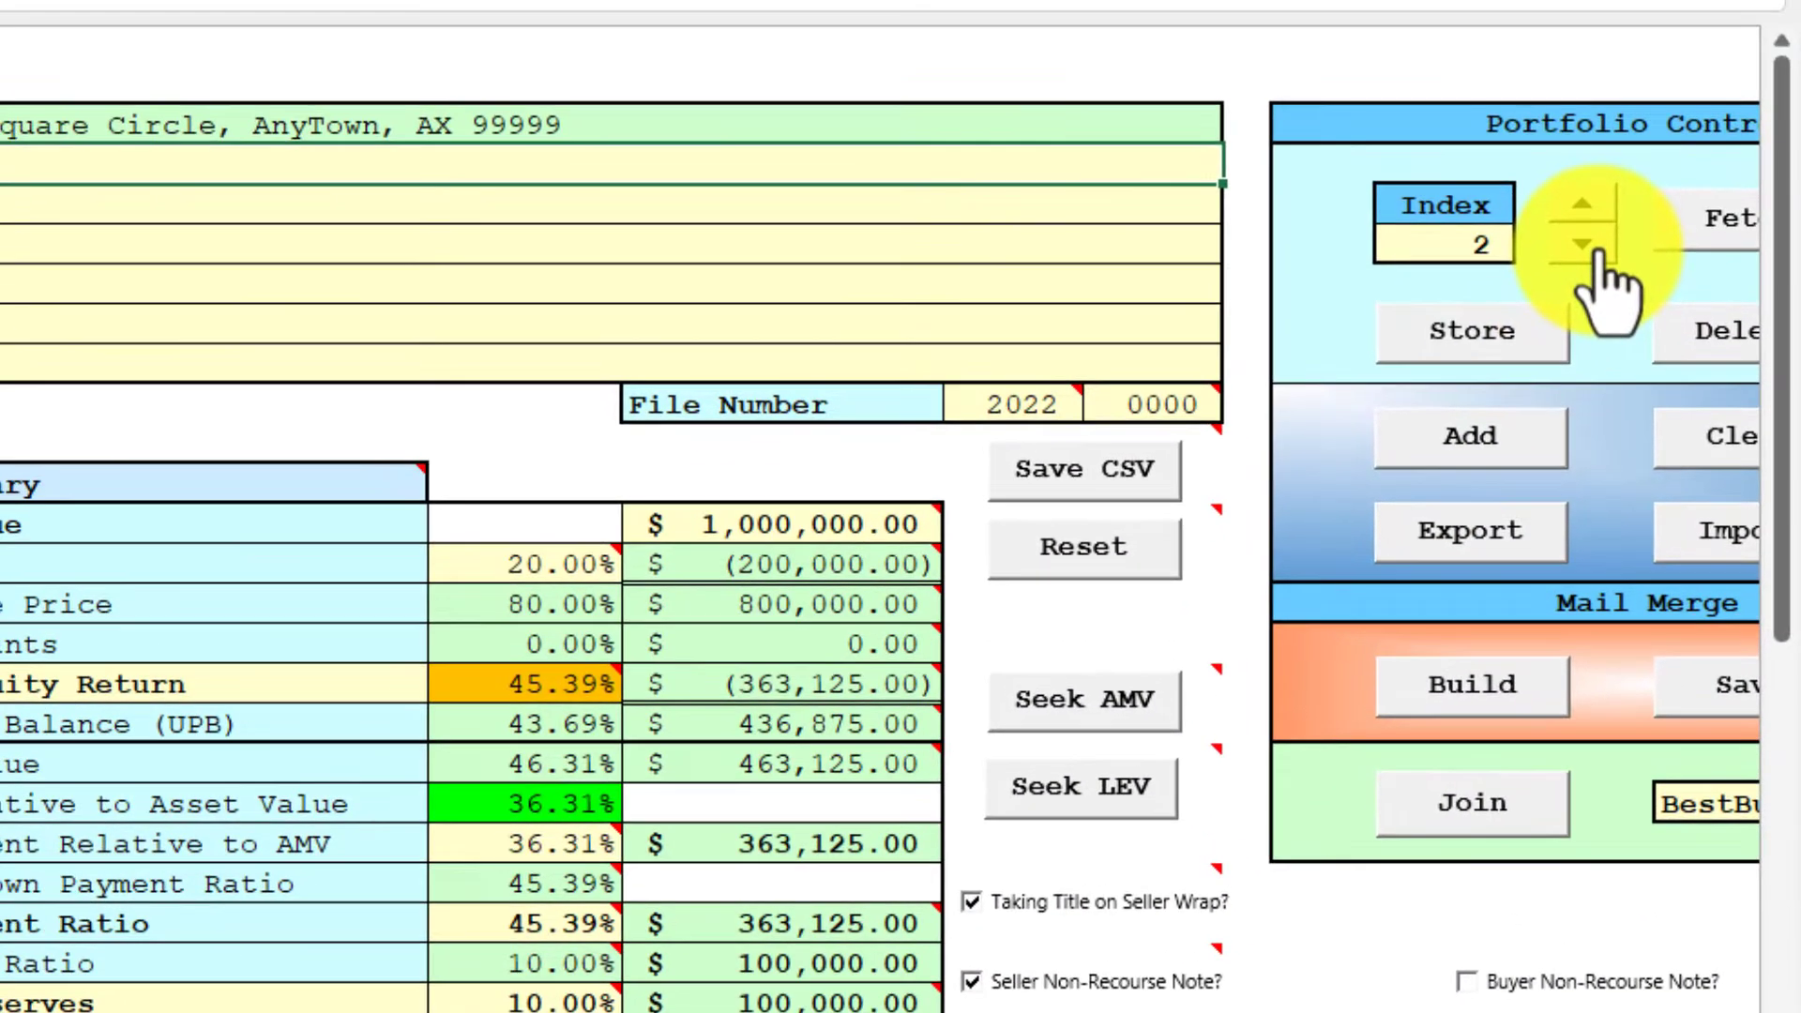
{"action": "left_click", "coordinate": [1585, 246]}
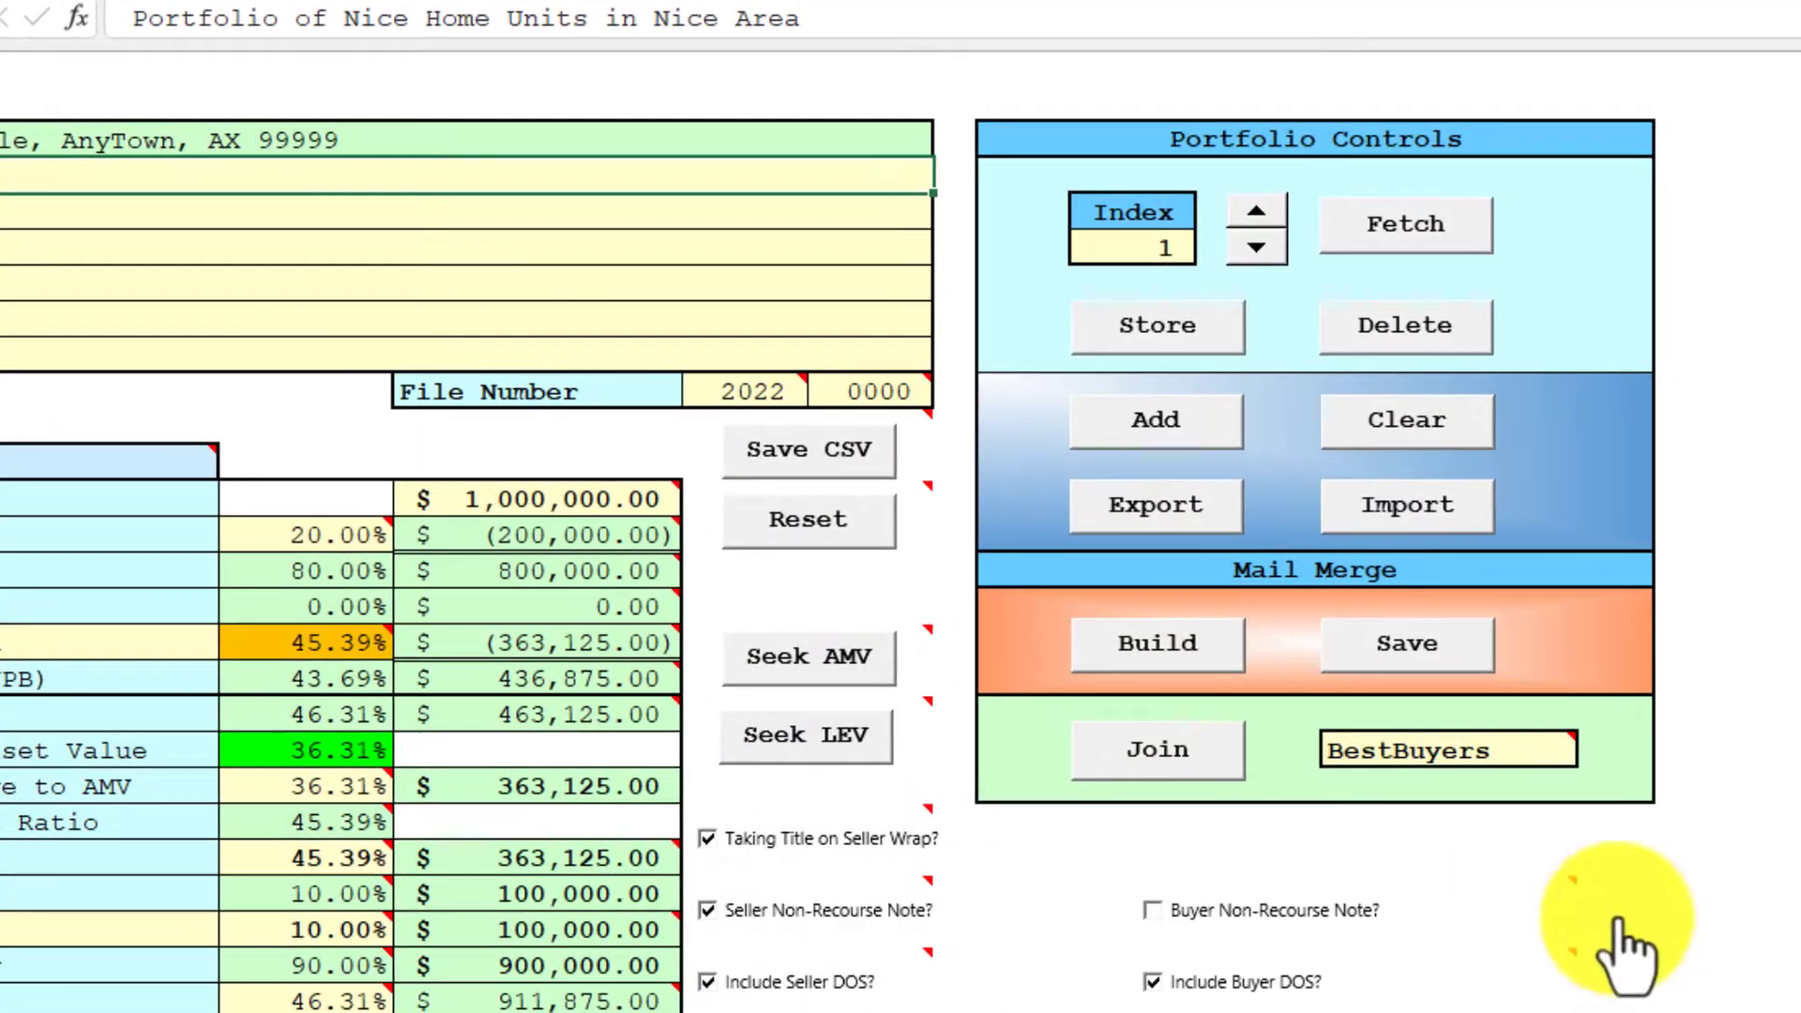
{"action": "mouse_move", "coordinate": [1533, 755]}
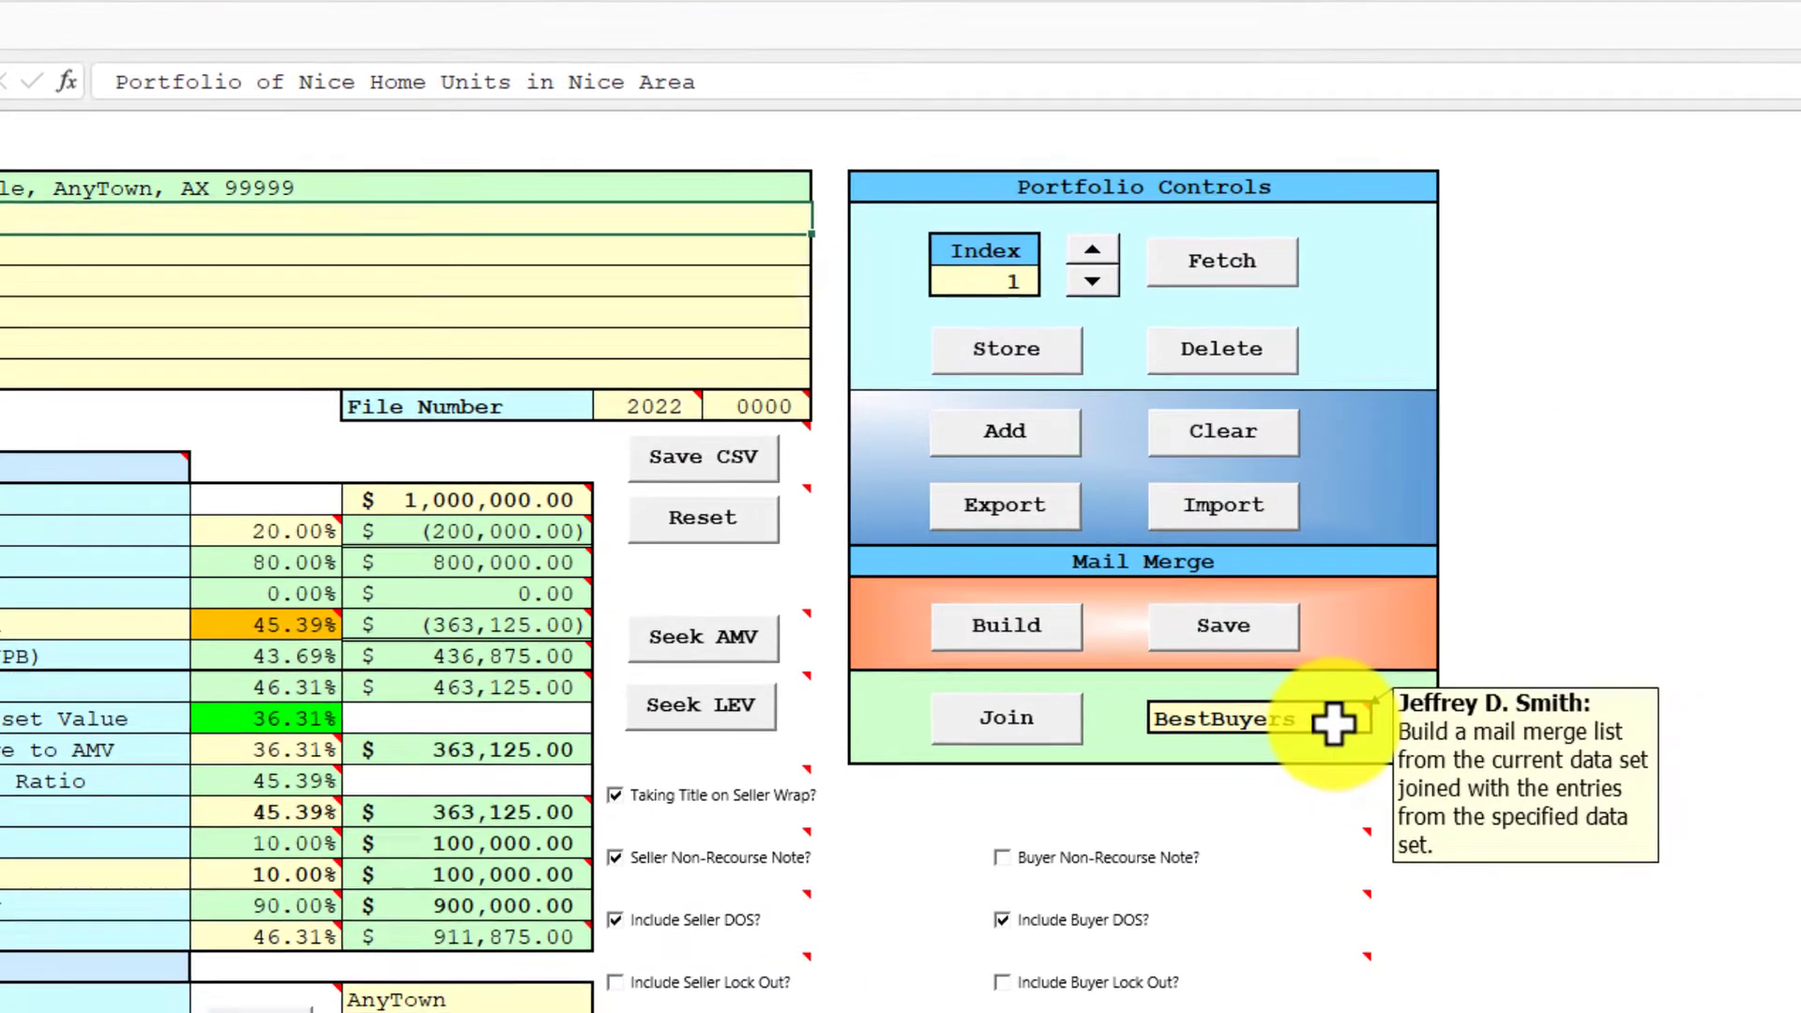
{"action": "left_click", "coordinate": [1031, 720]}
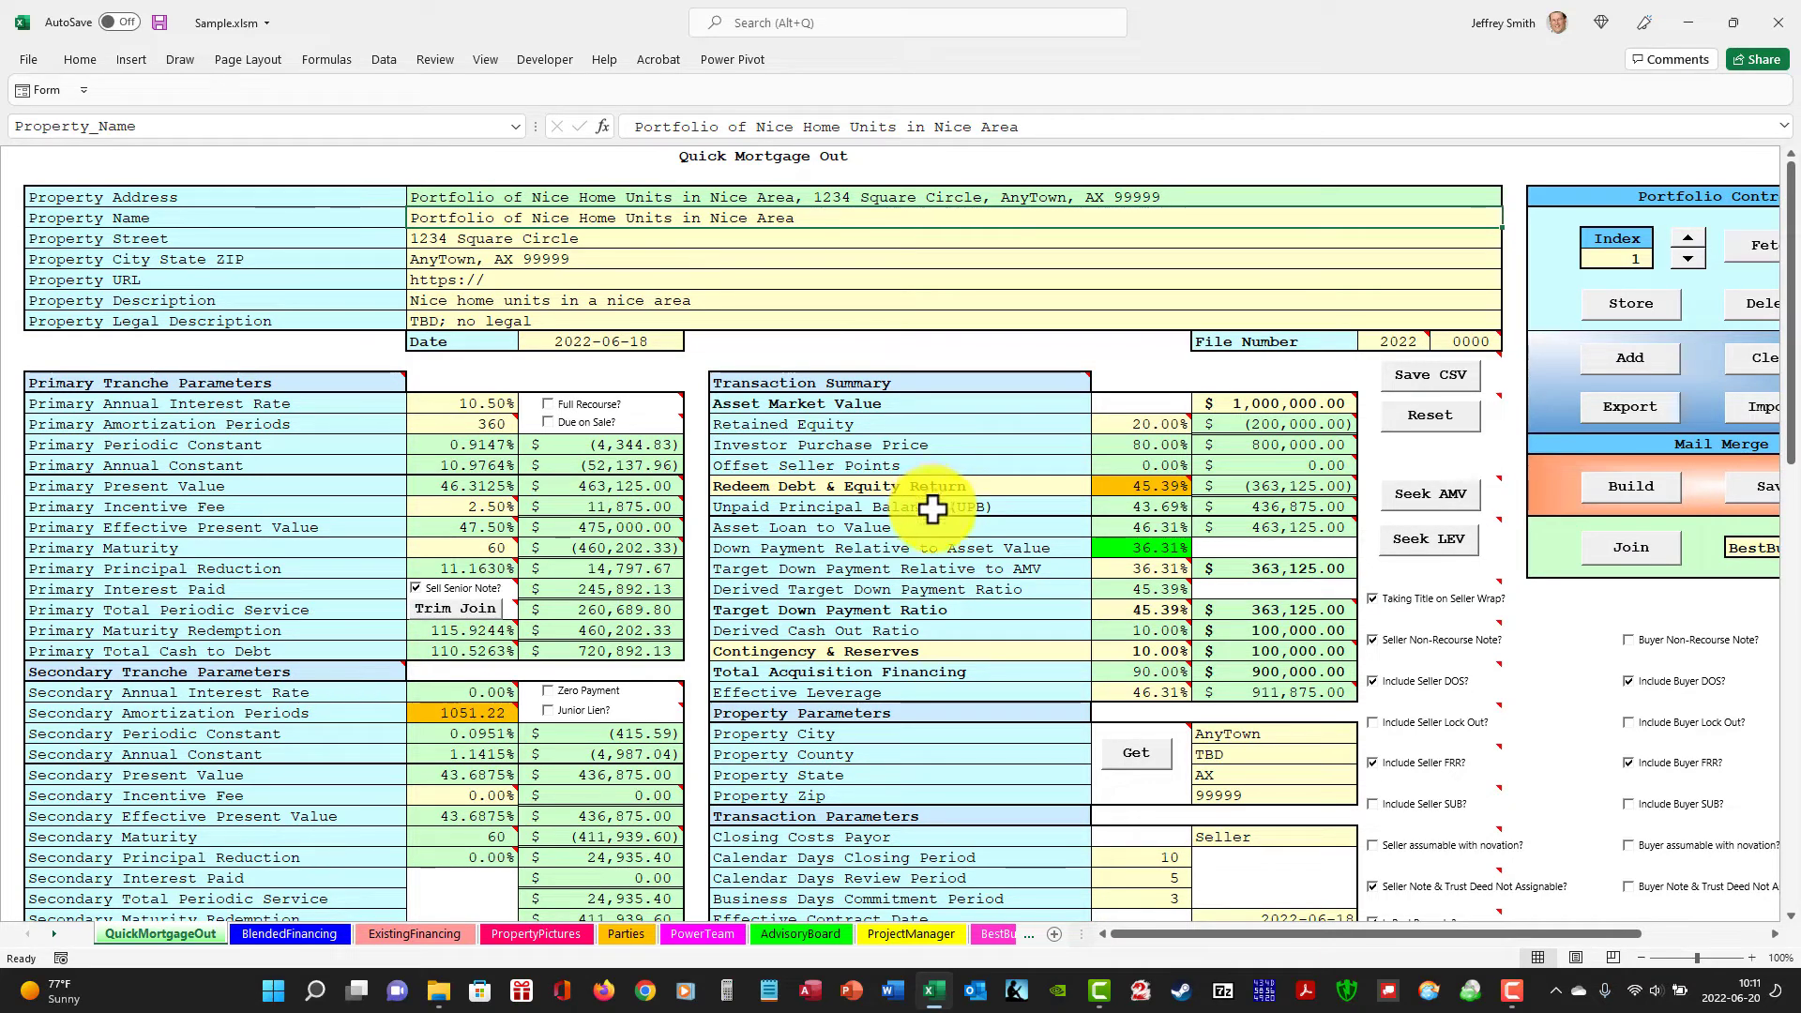
Compare the title and Criteria 1 entries of buyers 2 and 1 on the BestBuyer sheet.
{"action": "left_click", "coordinate": [998, 933]}
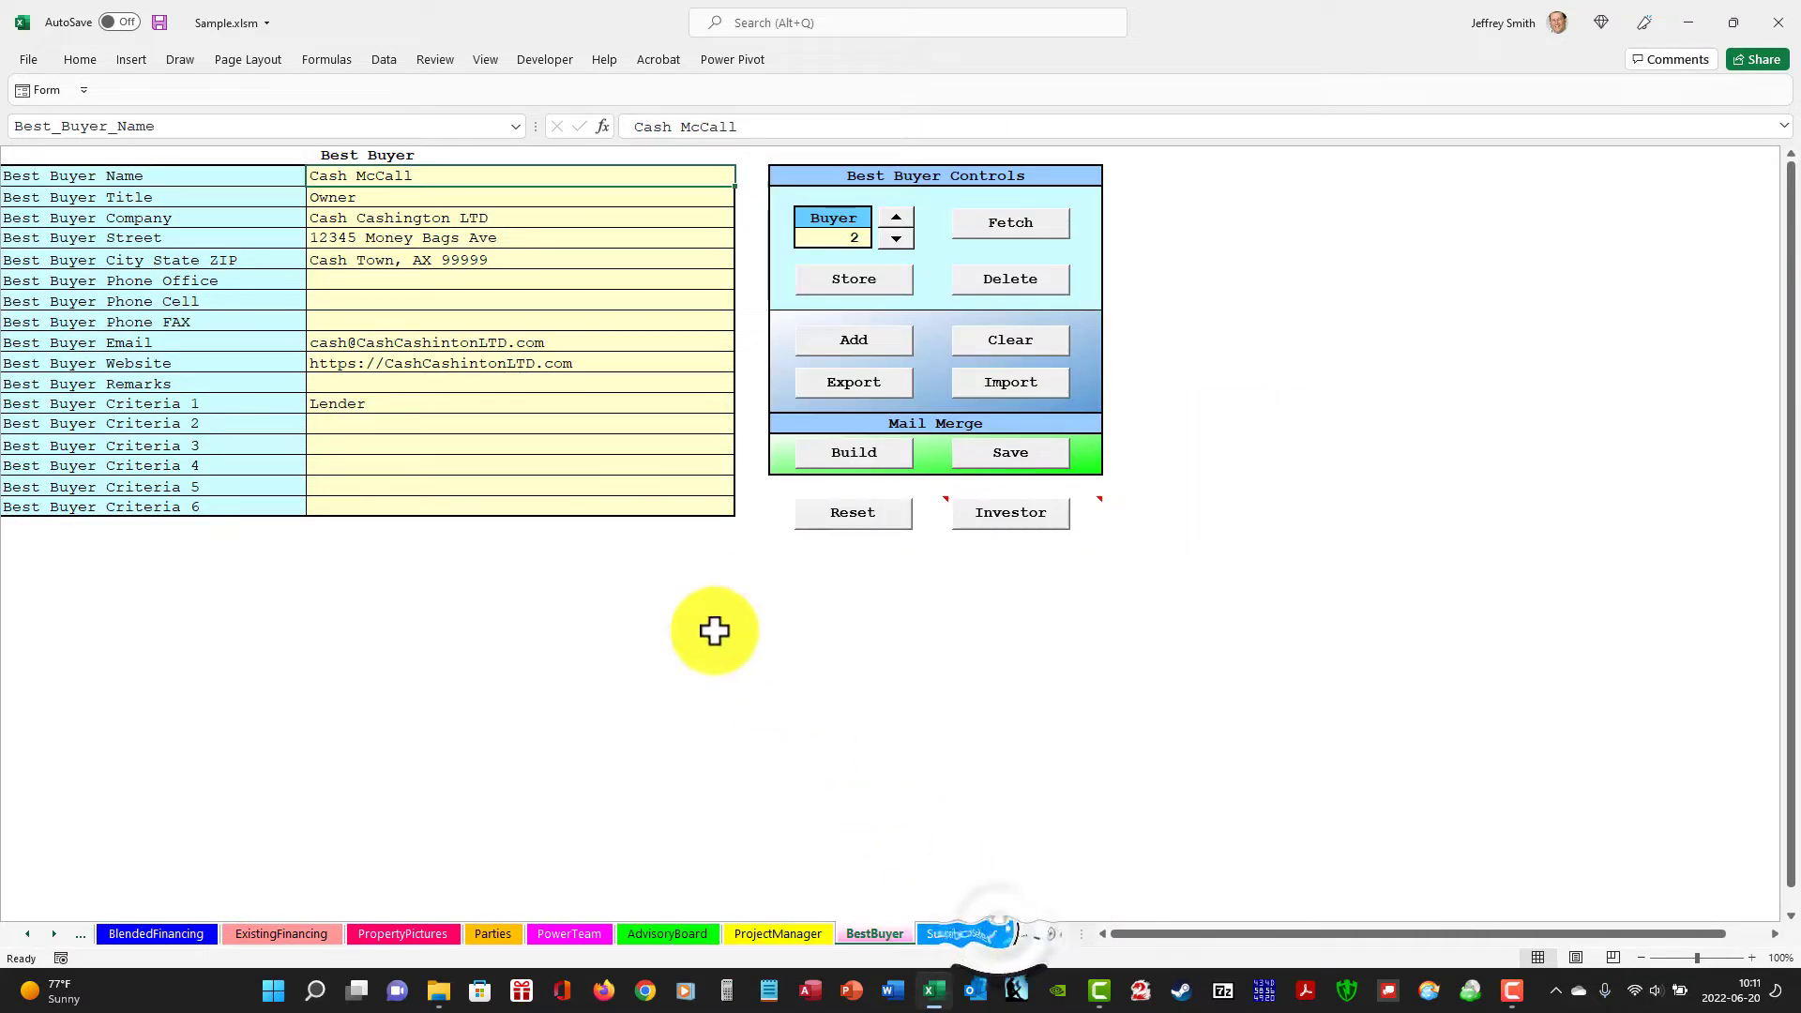
{"action": "left_click", "coordinate": [503, 405]}
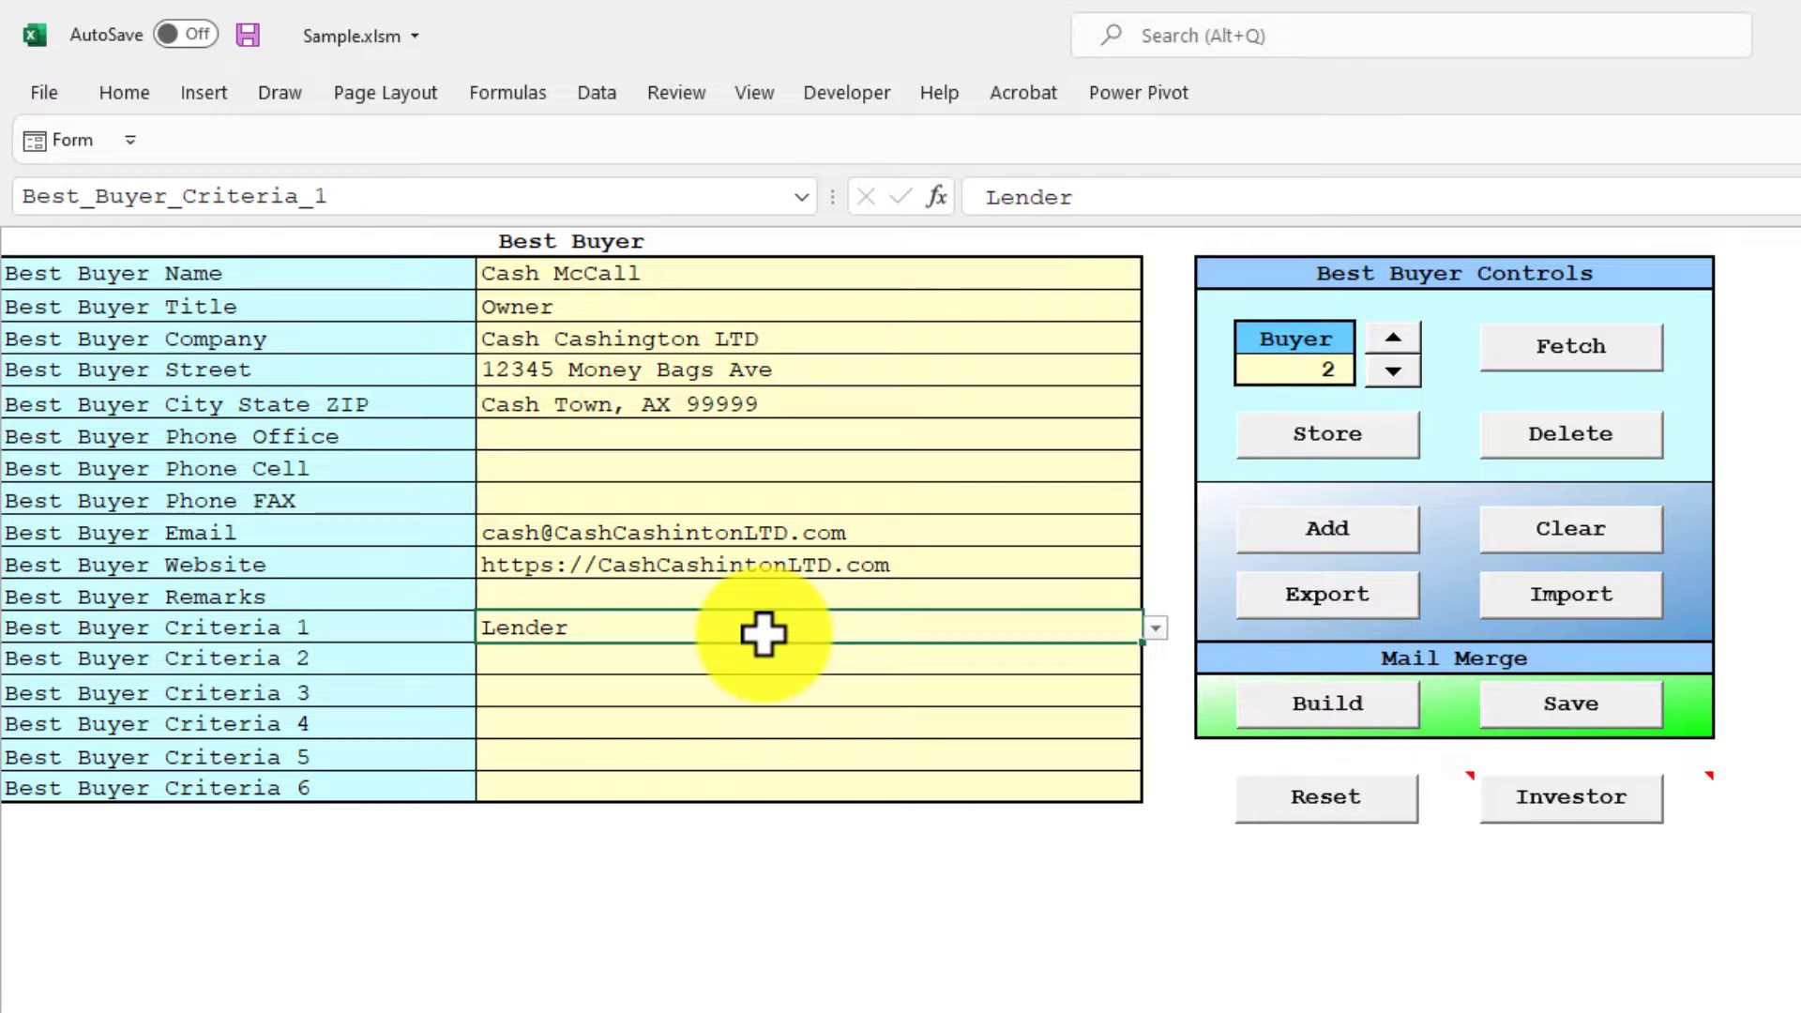
{"action": "left_click", "coordinate": [1392, 371]}
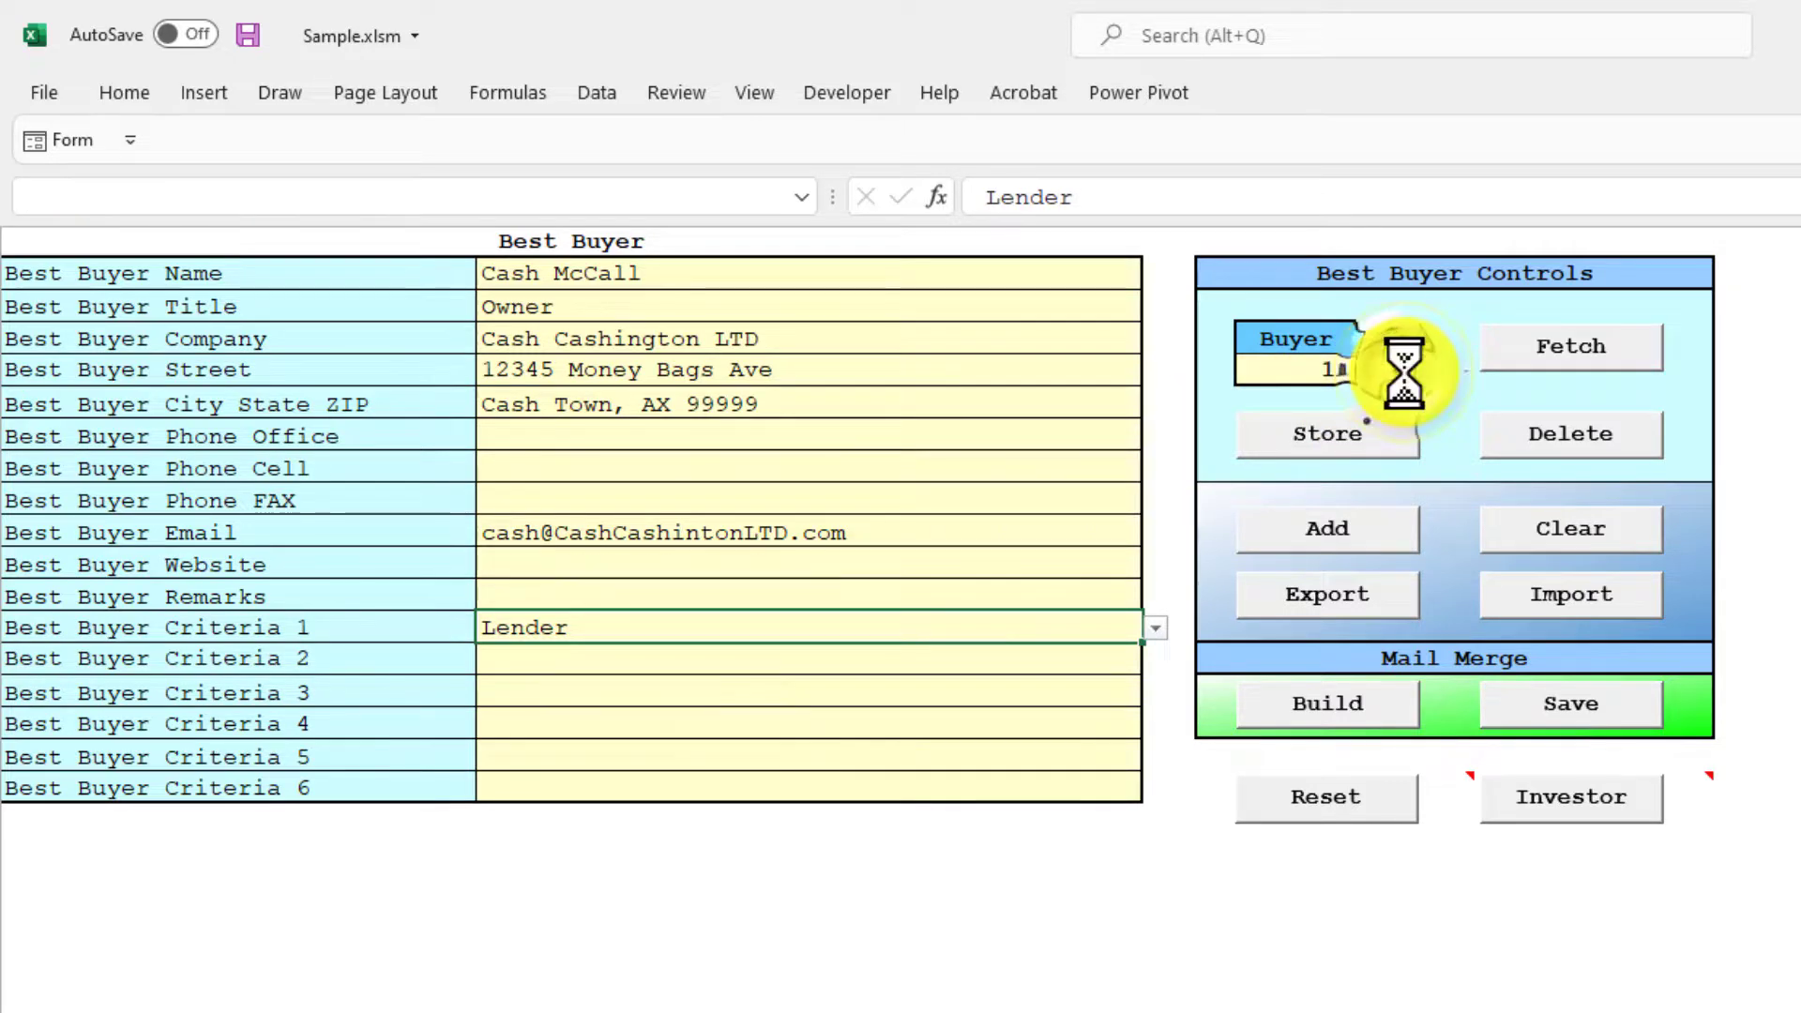
{"action": "left_click", "coordinate": [593, 308]}
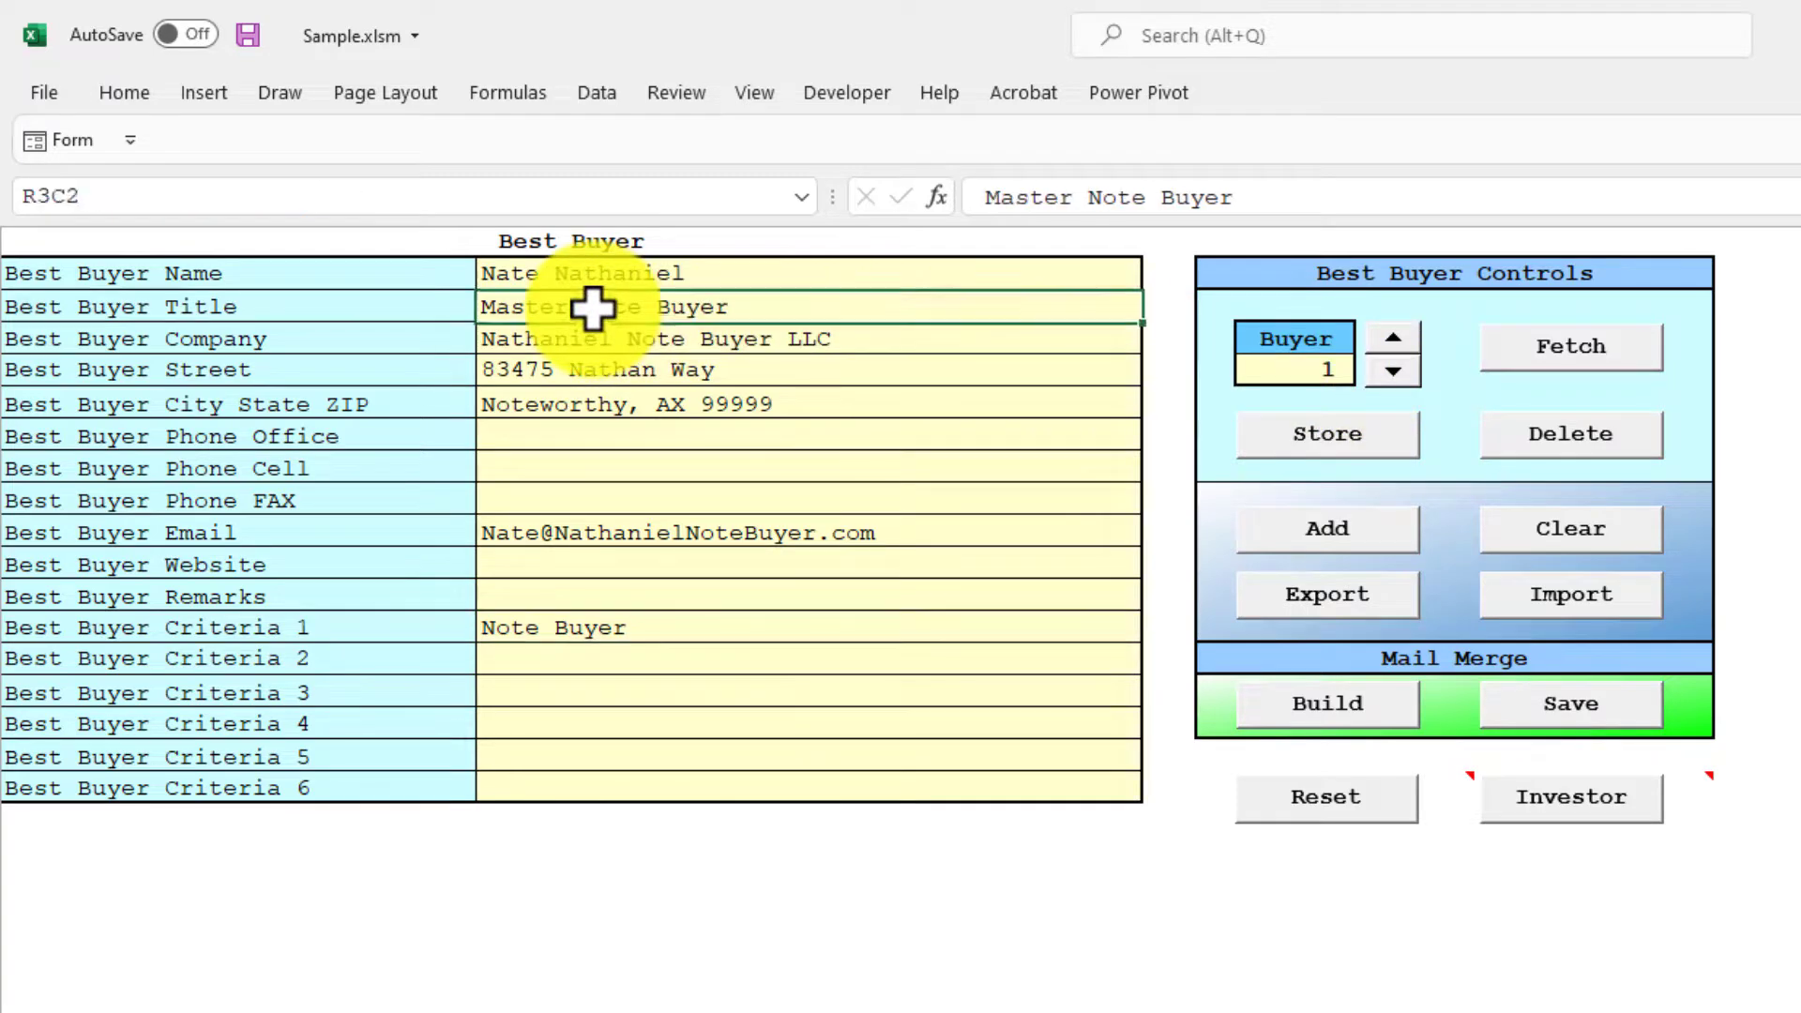
{"action": "left_click", "coordinate": [722, 617]}
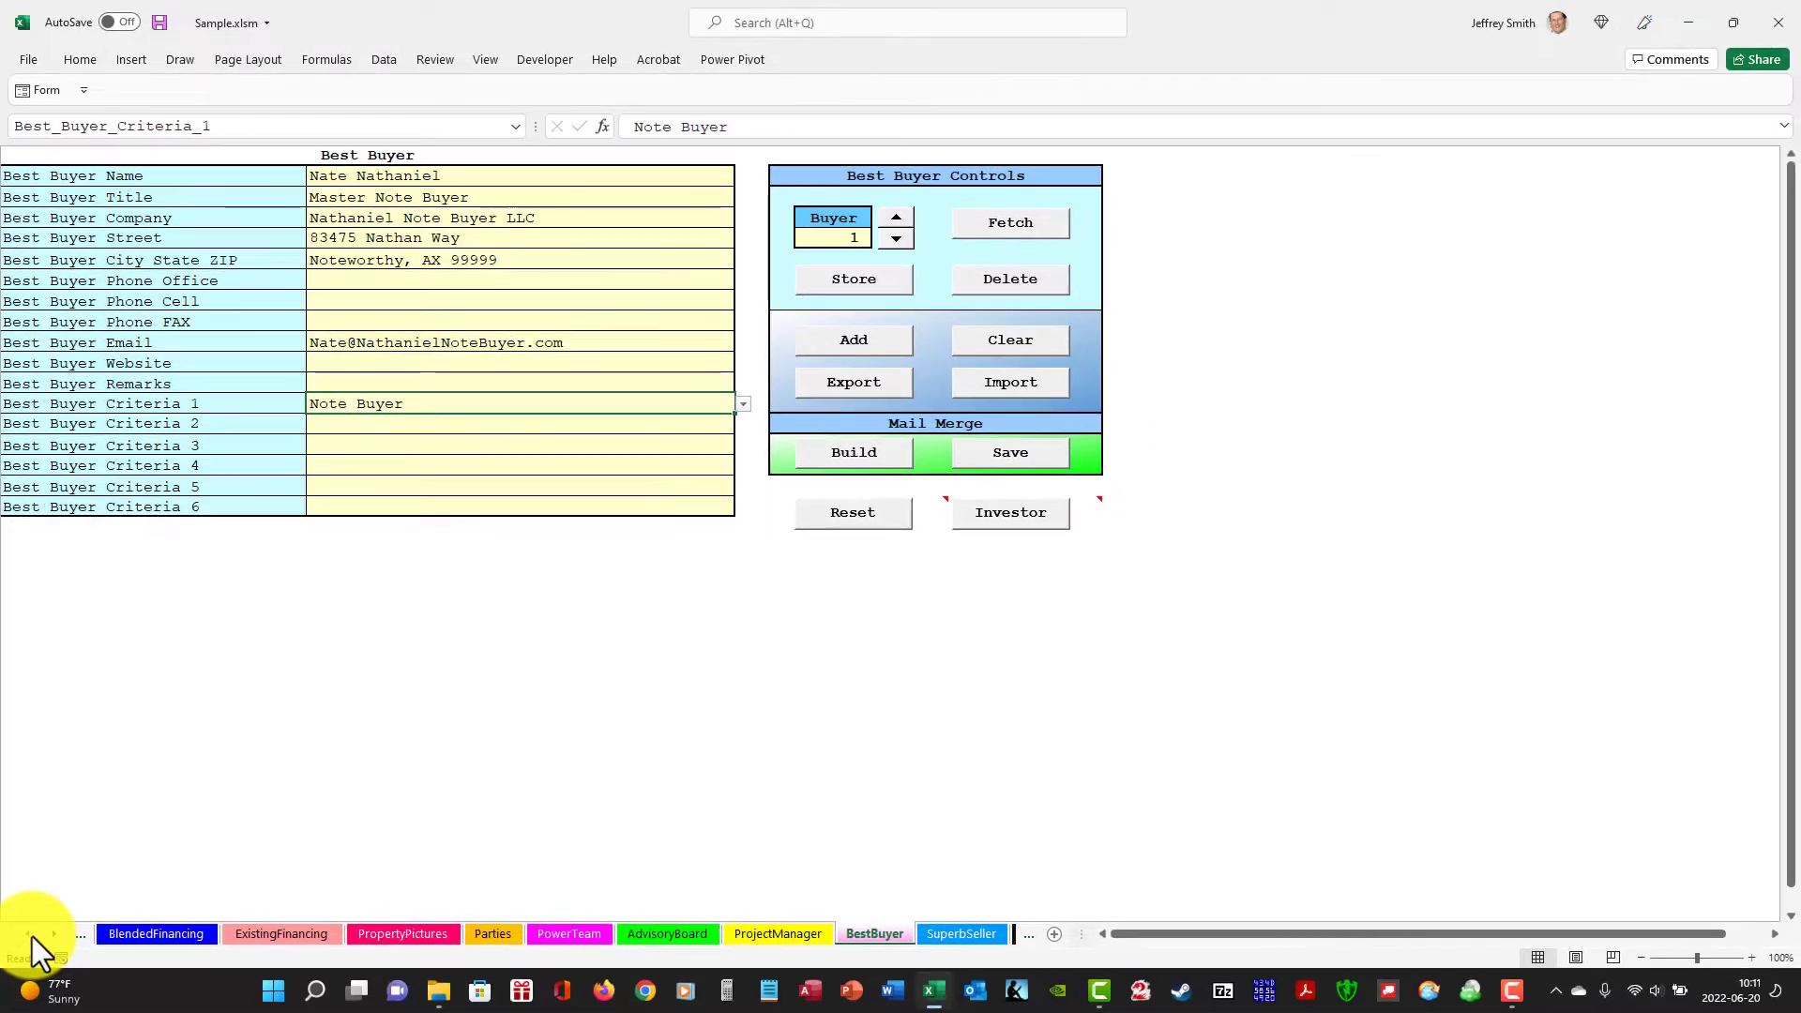
Trim the joined mail merge on the QuickMortgageOut sheet to the rows matching the best buyer criteria.
{"action": "left_click", "coordinate": [31, 936]}
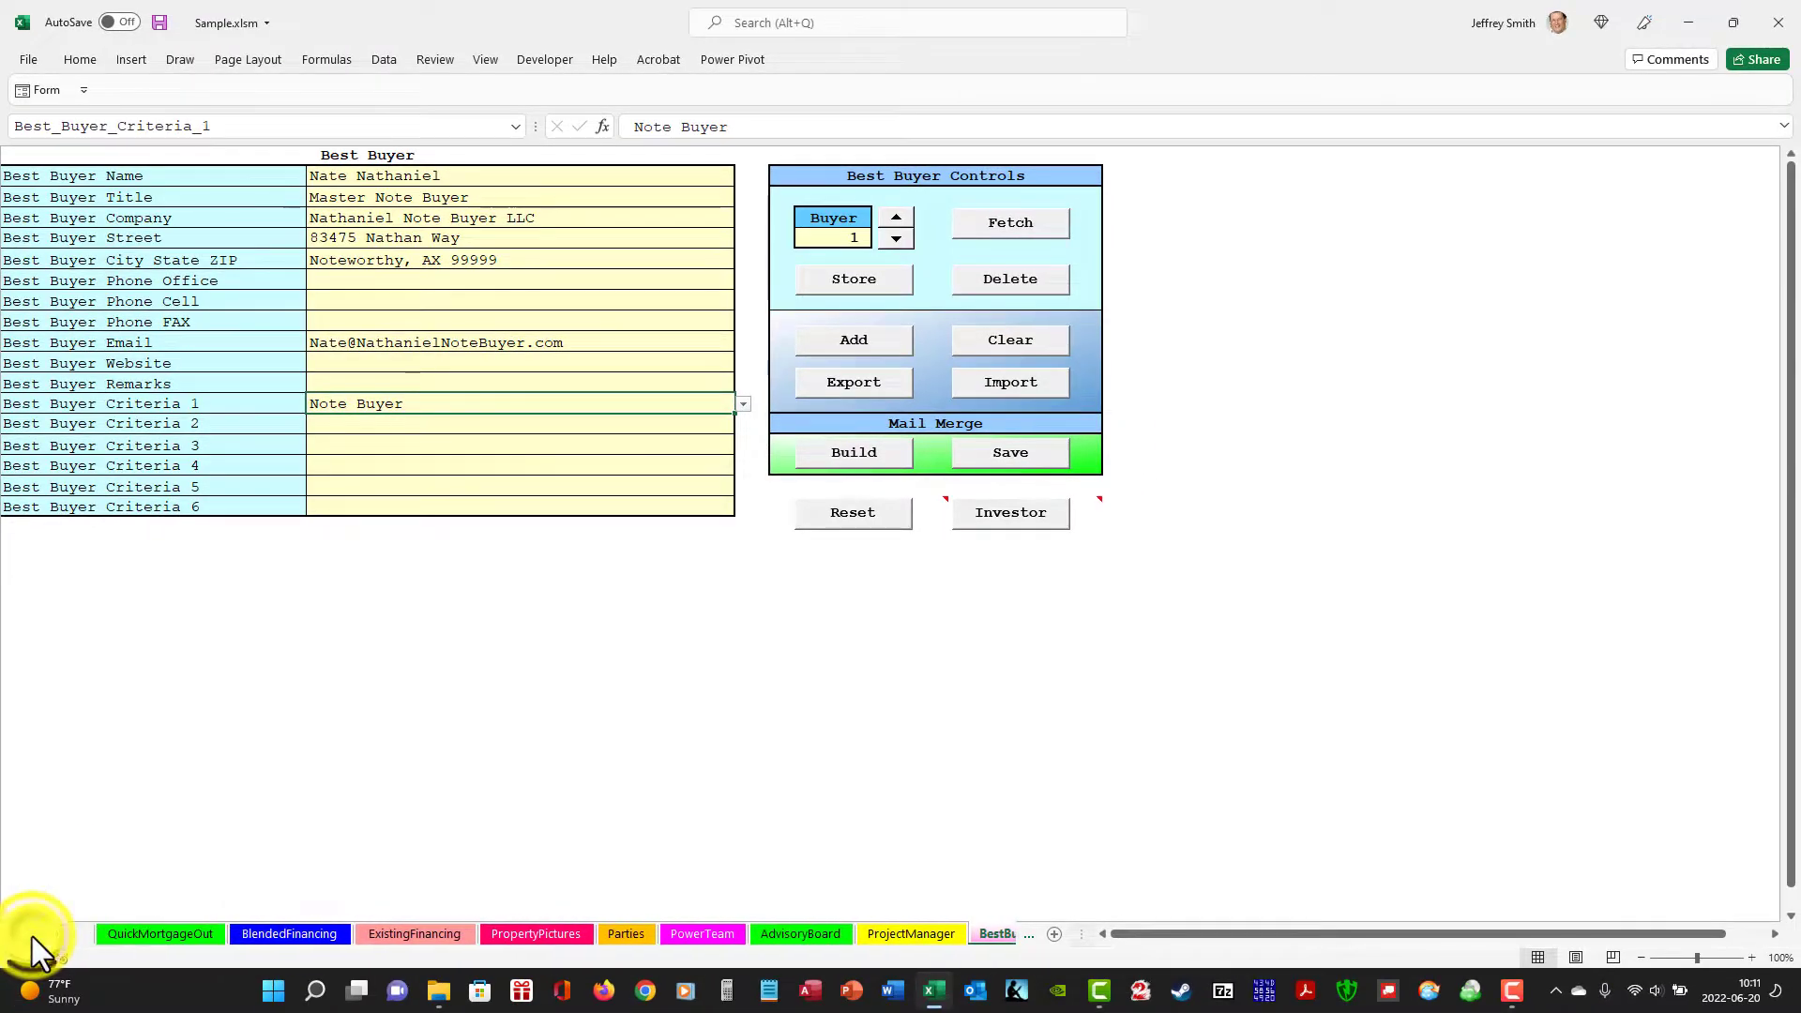
{"action": "left_click", "coordinate": [158, 937]}
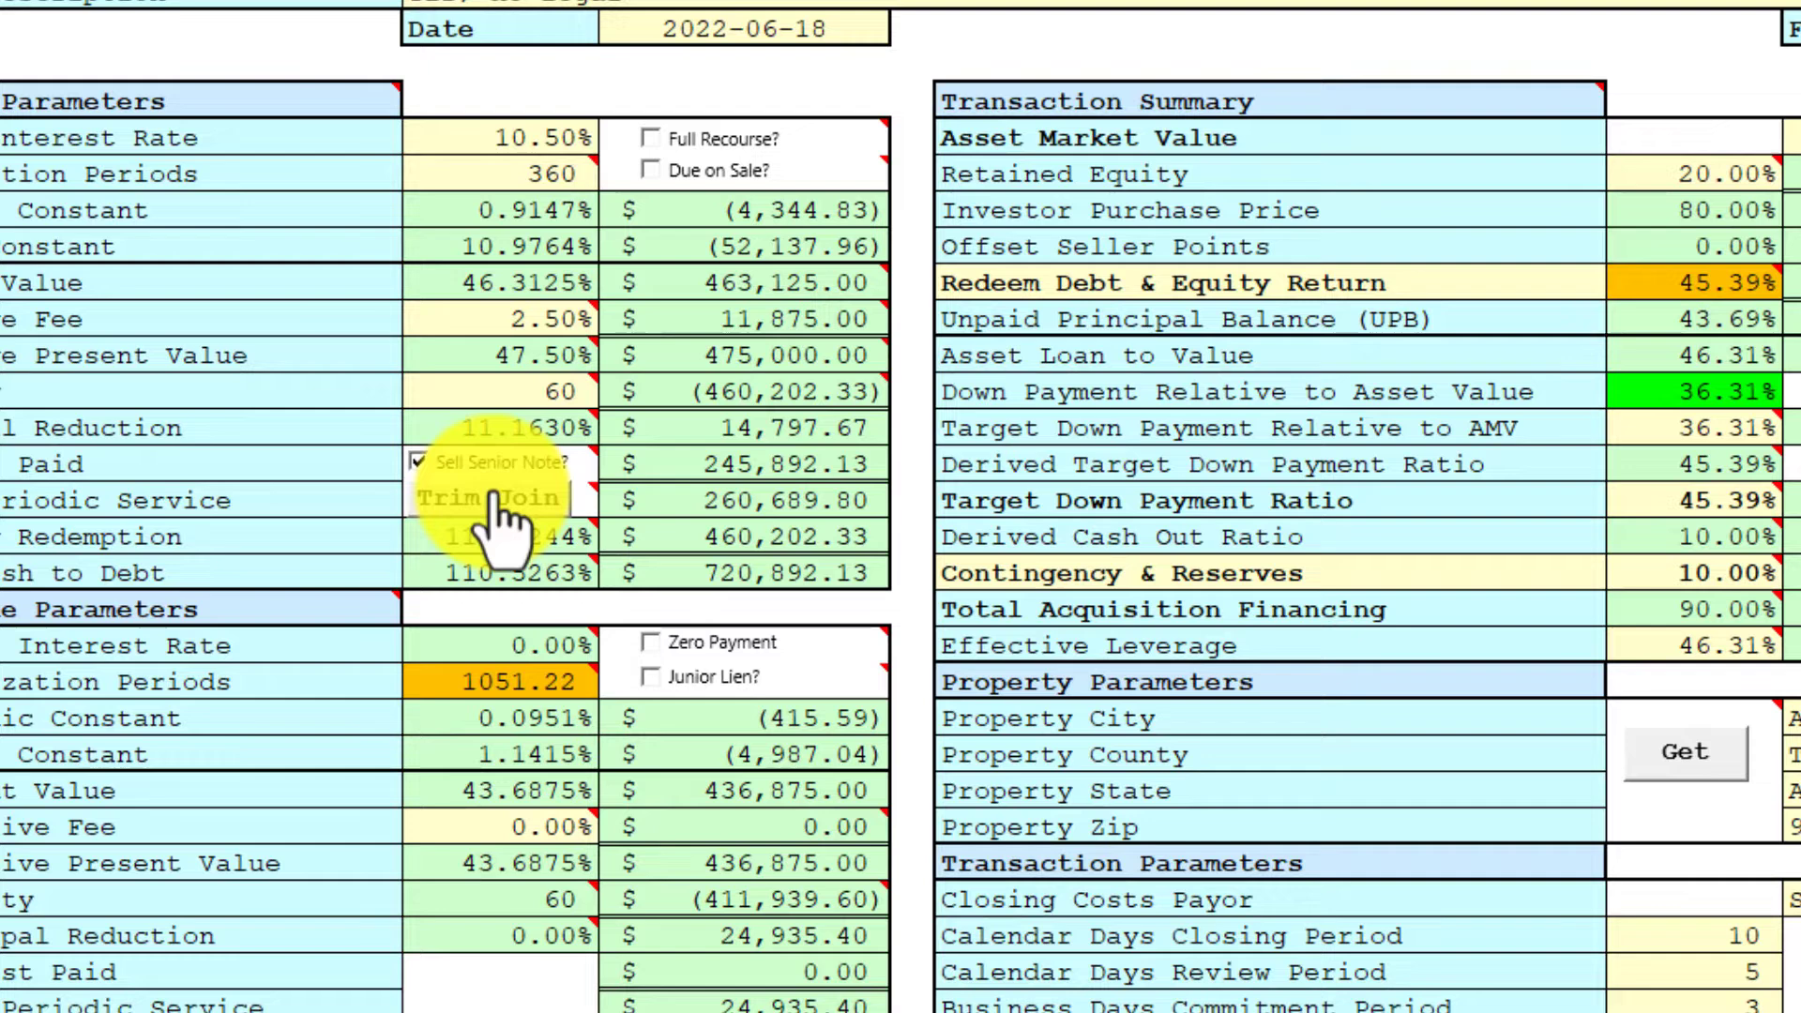
{"action": "mouse_move", "coordinate": [460, 597]}
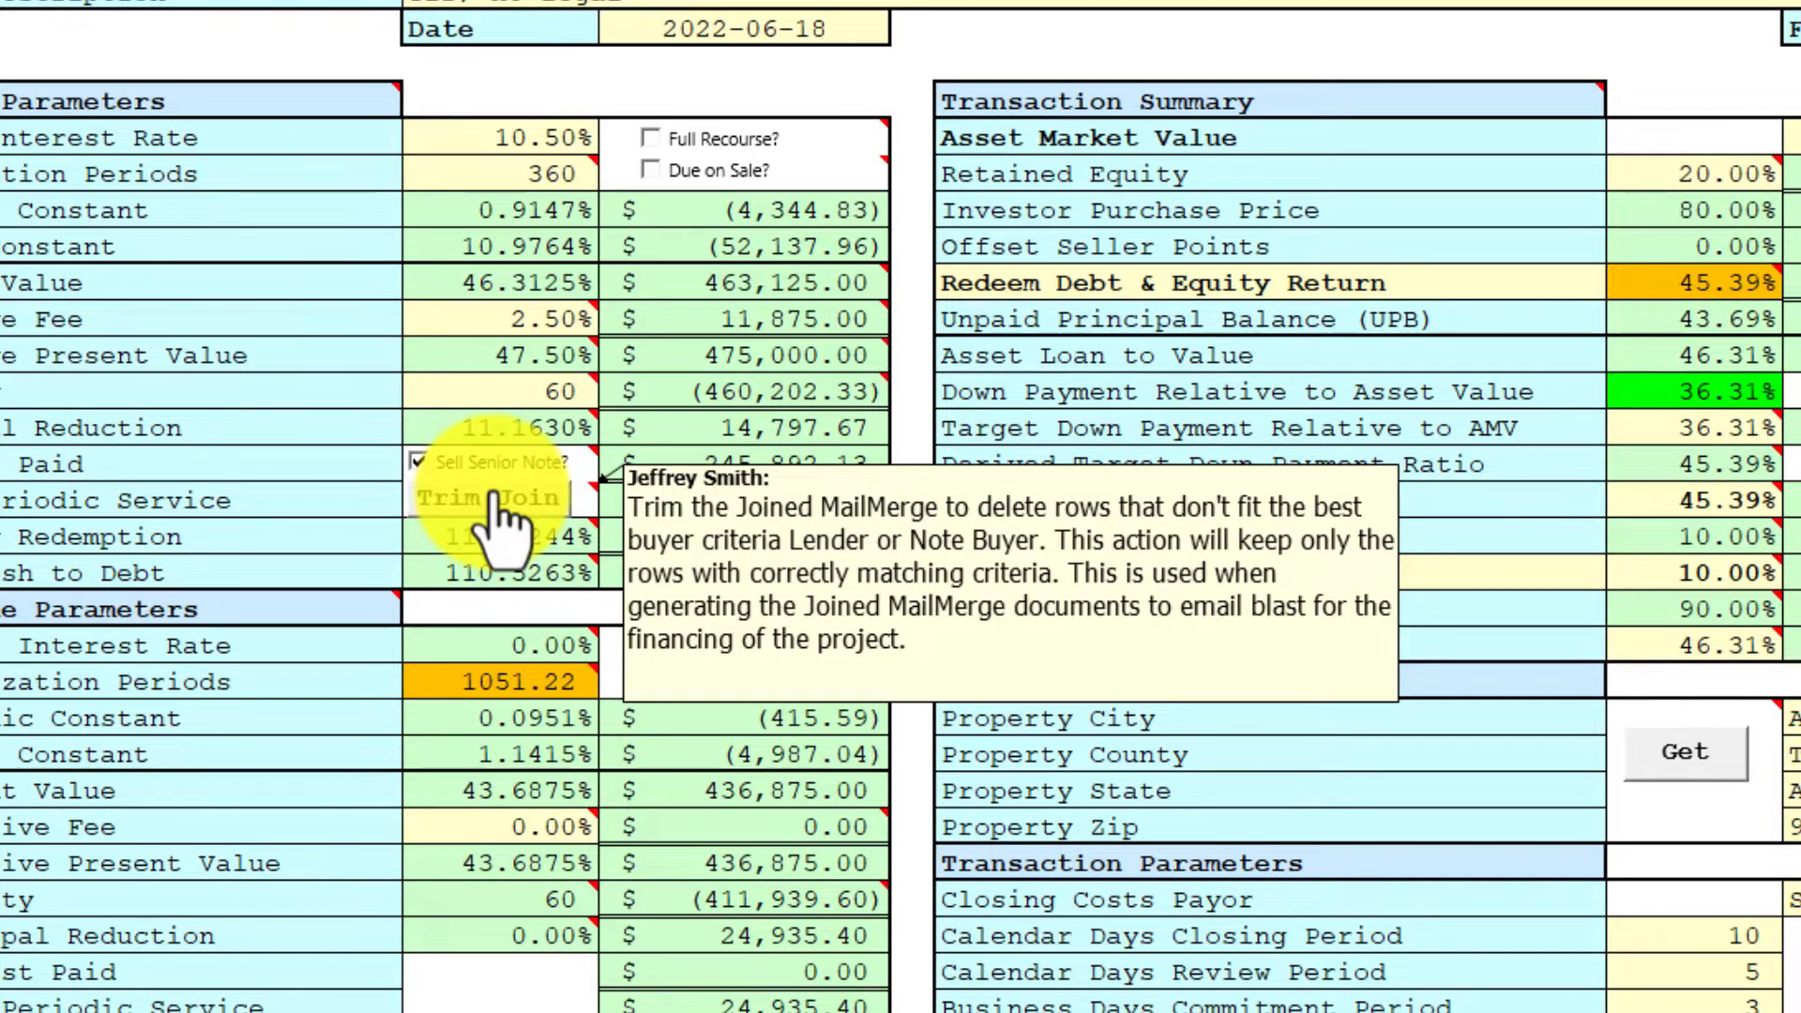
{"action": "left_click", "coordinate": [493, 497]}
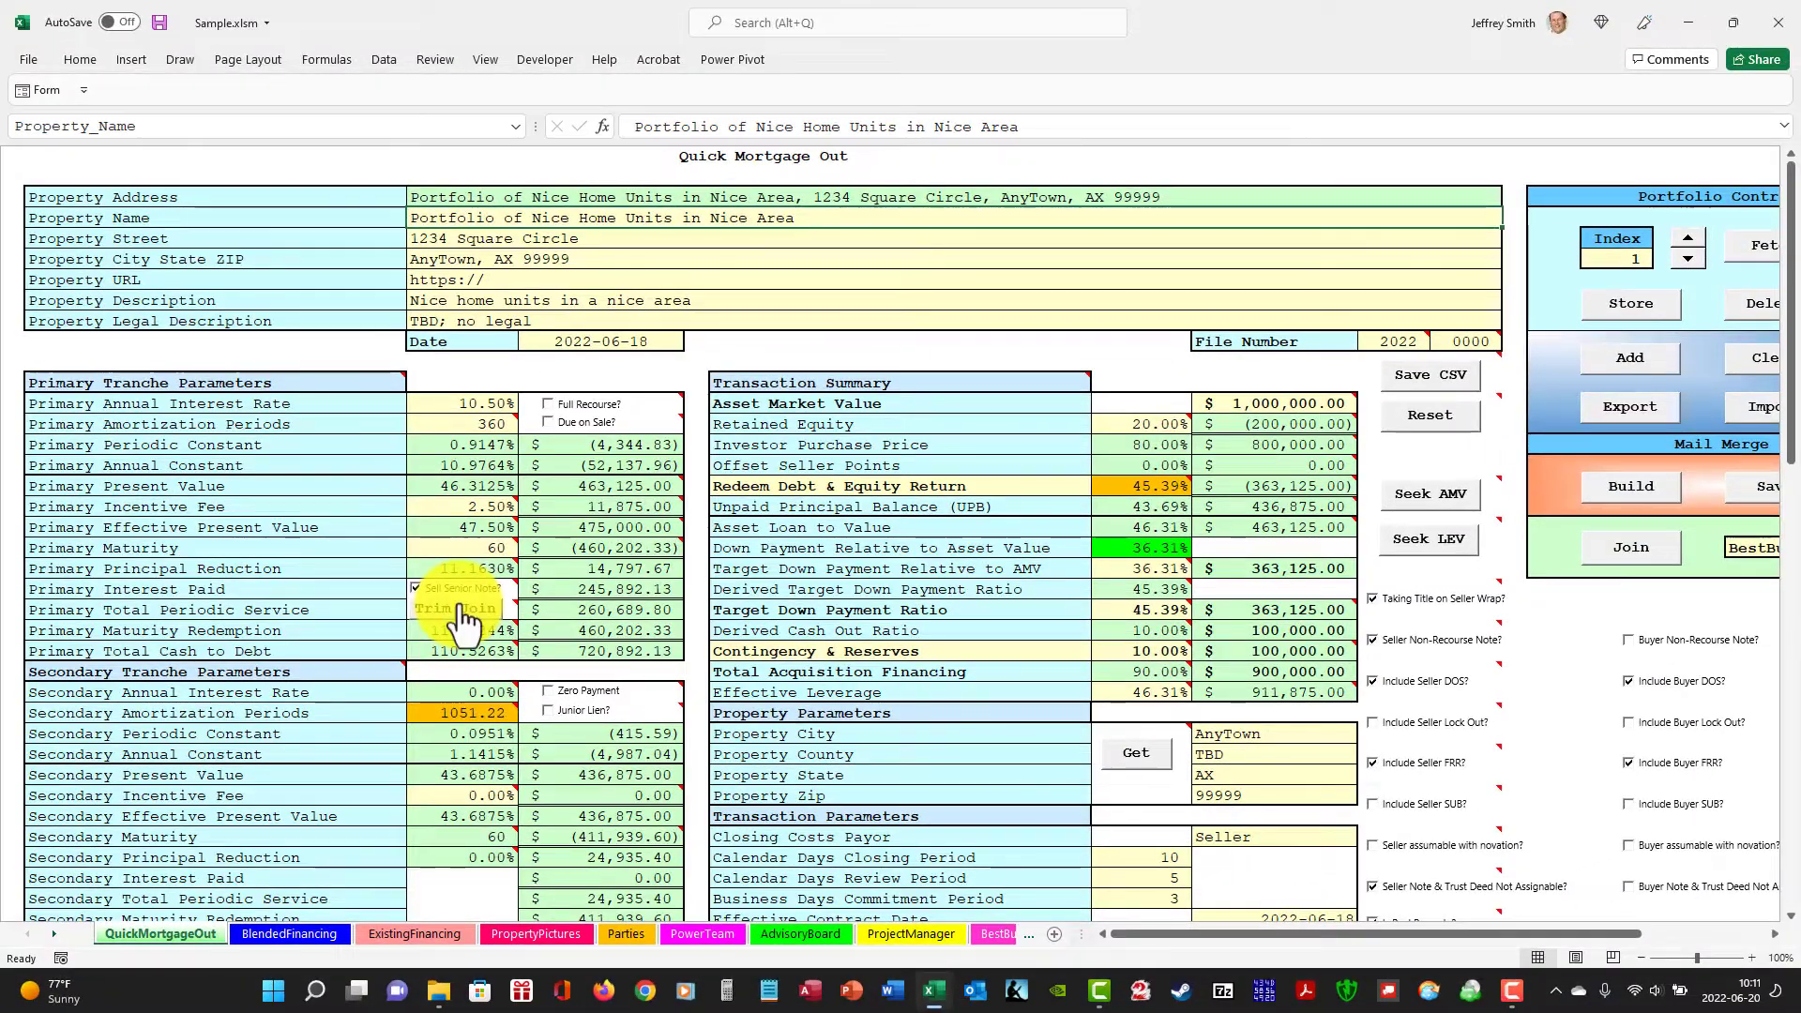
Switch to File Explorer, copy the path of the Sample folder on the desktop and return to the workbook.
{"action": "left_click", "coordinate": [438, 991]}
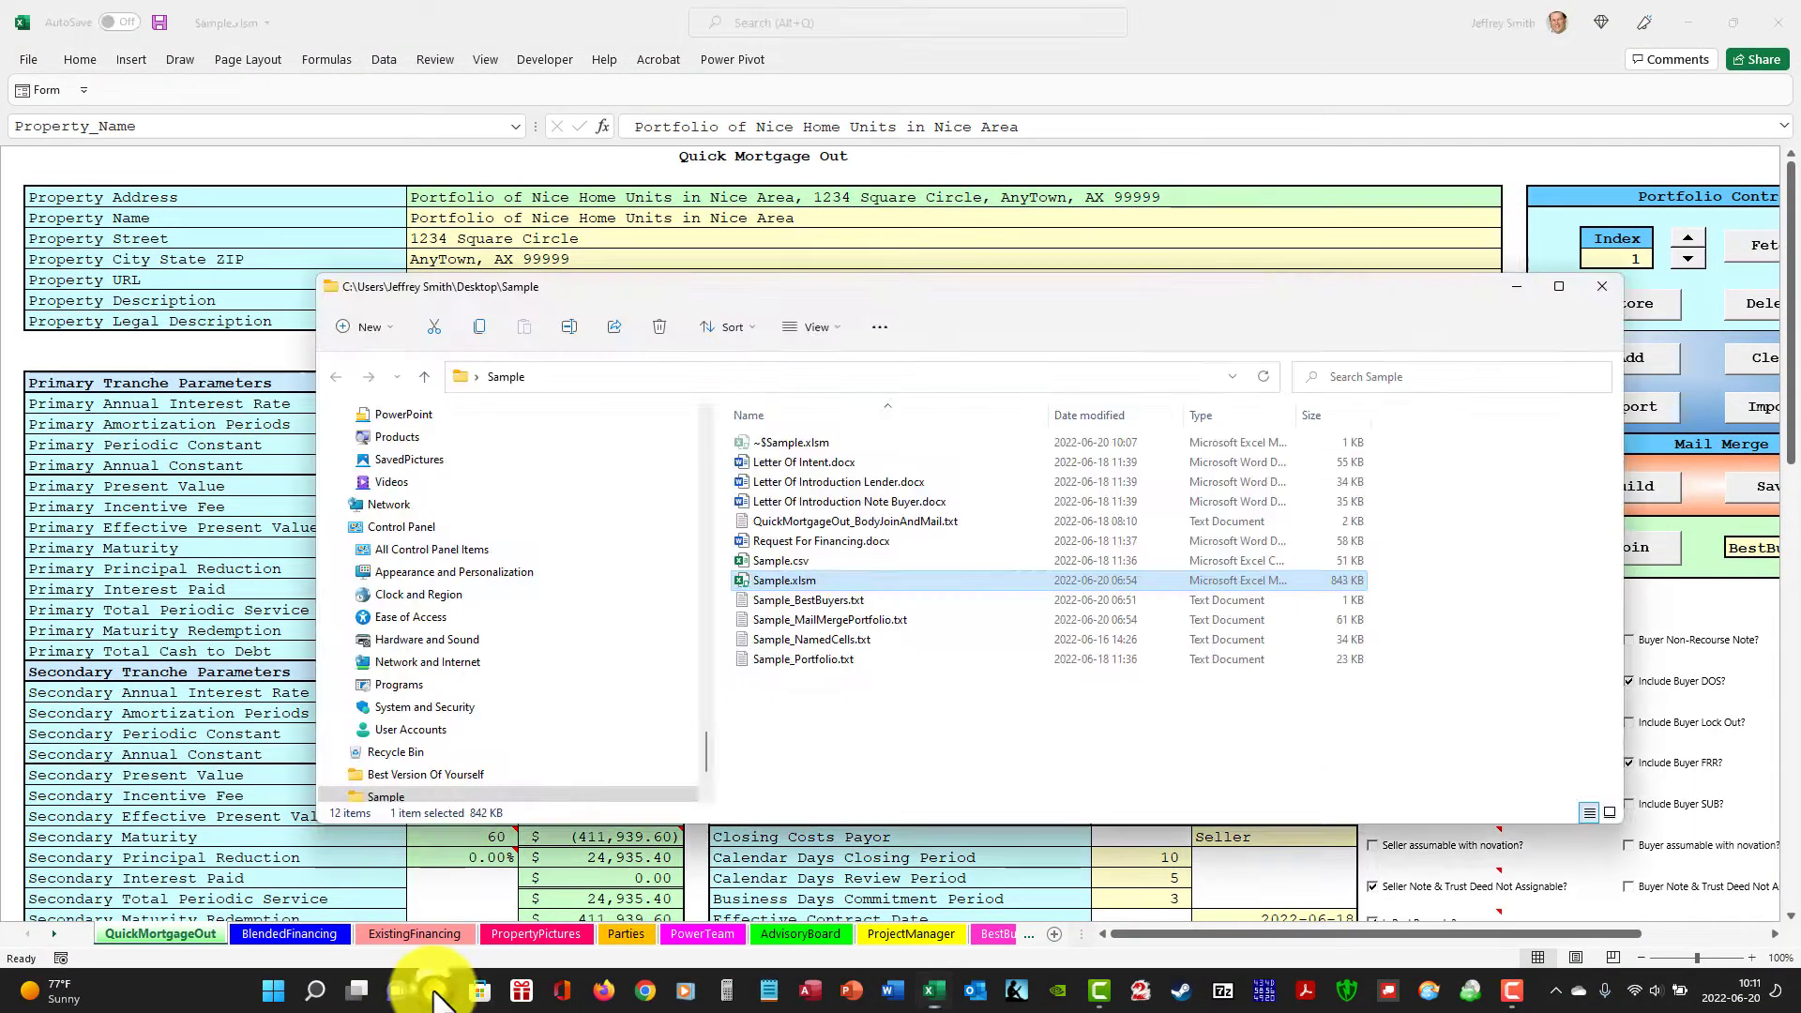
{"action": "left_click", "coordinate": [938, 377]}
{"action": "key", "text": "ctrl+c"}
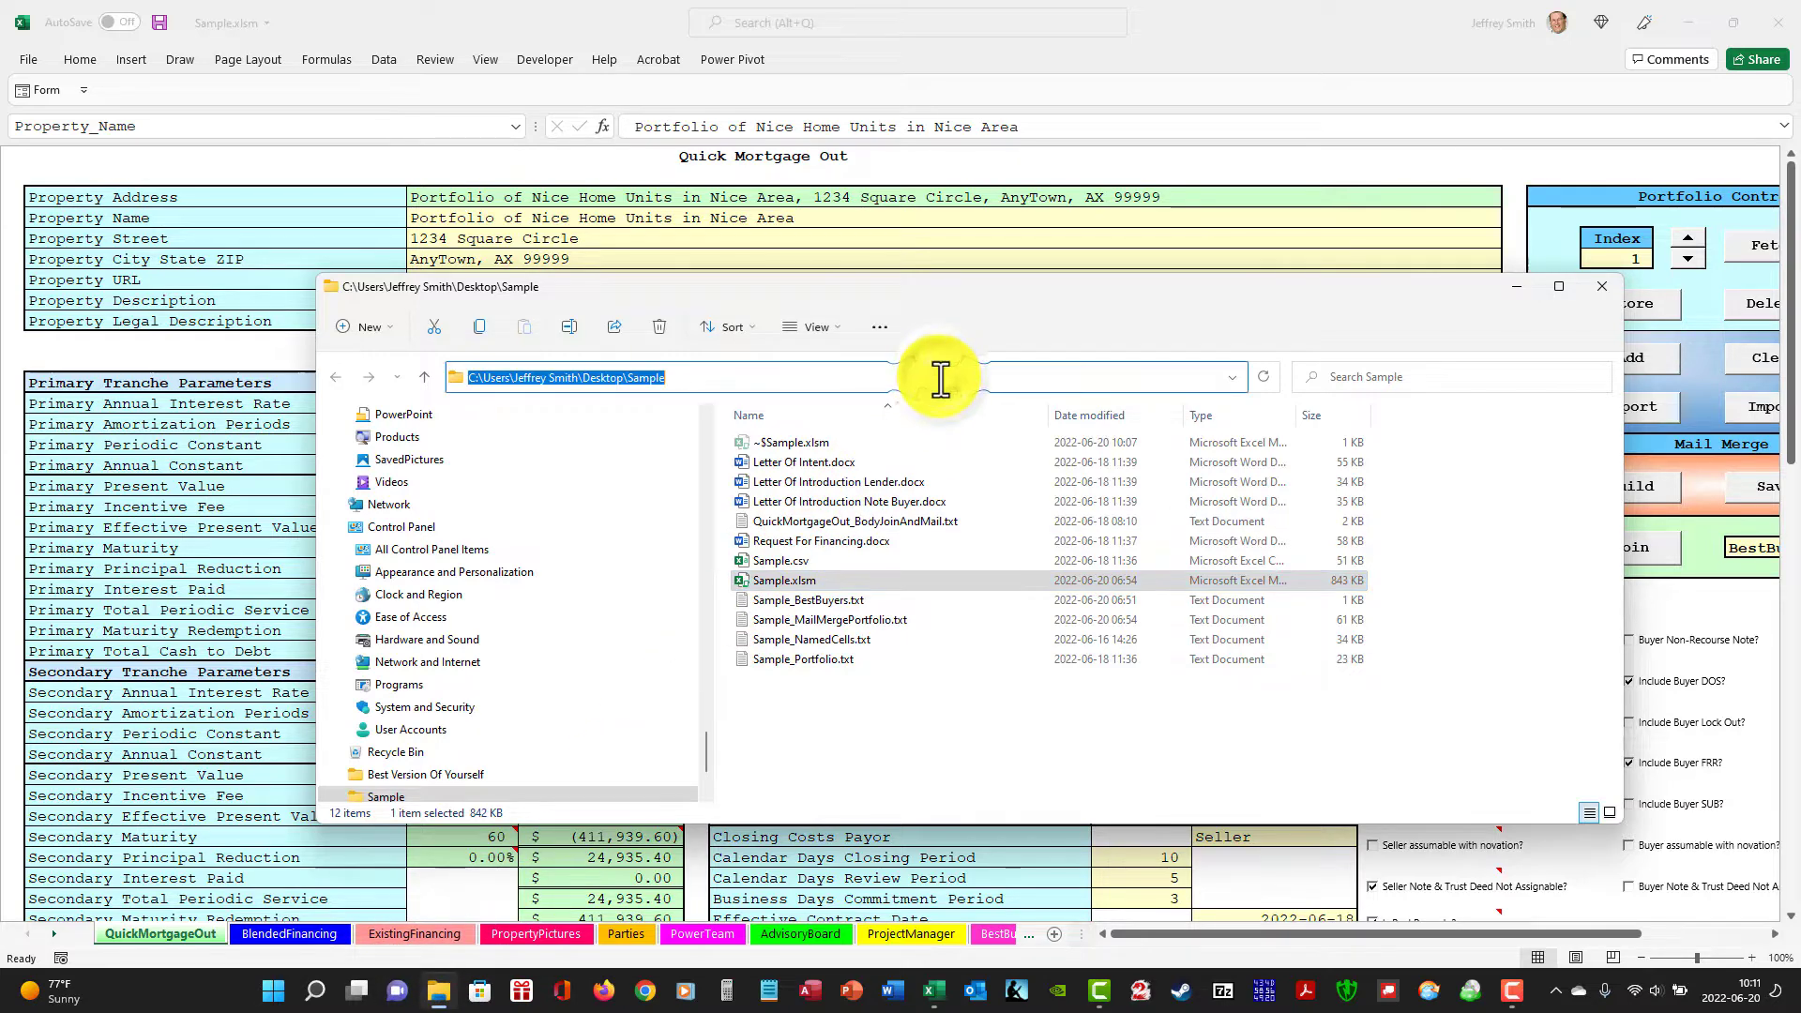
{"action": "key", "text": "alt+Tab"}
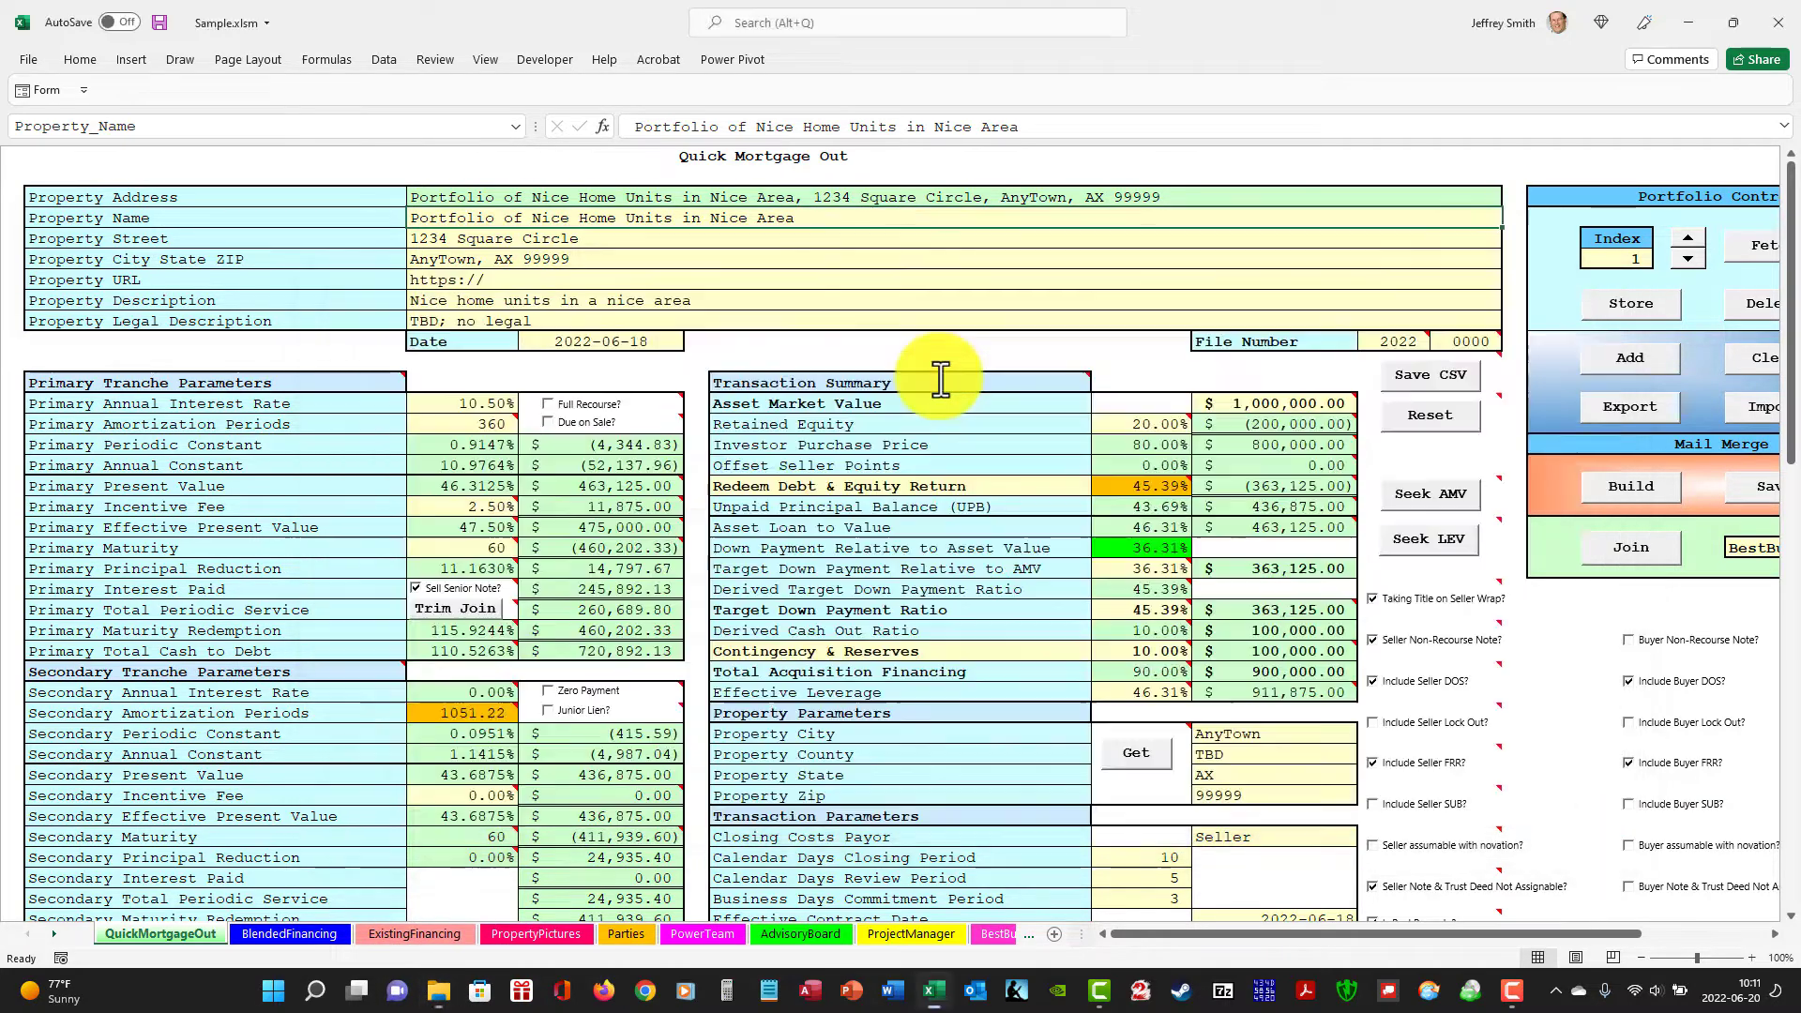
Save the mail merge as Sample_MailMergePortfolio.txt in the desktop Sample folder, replacing the existing file.
{"action": "left_click", "coordinate": [1754, 497]}
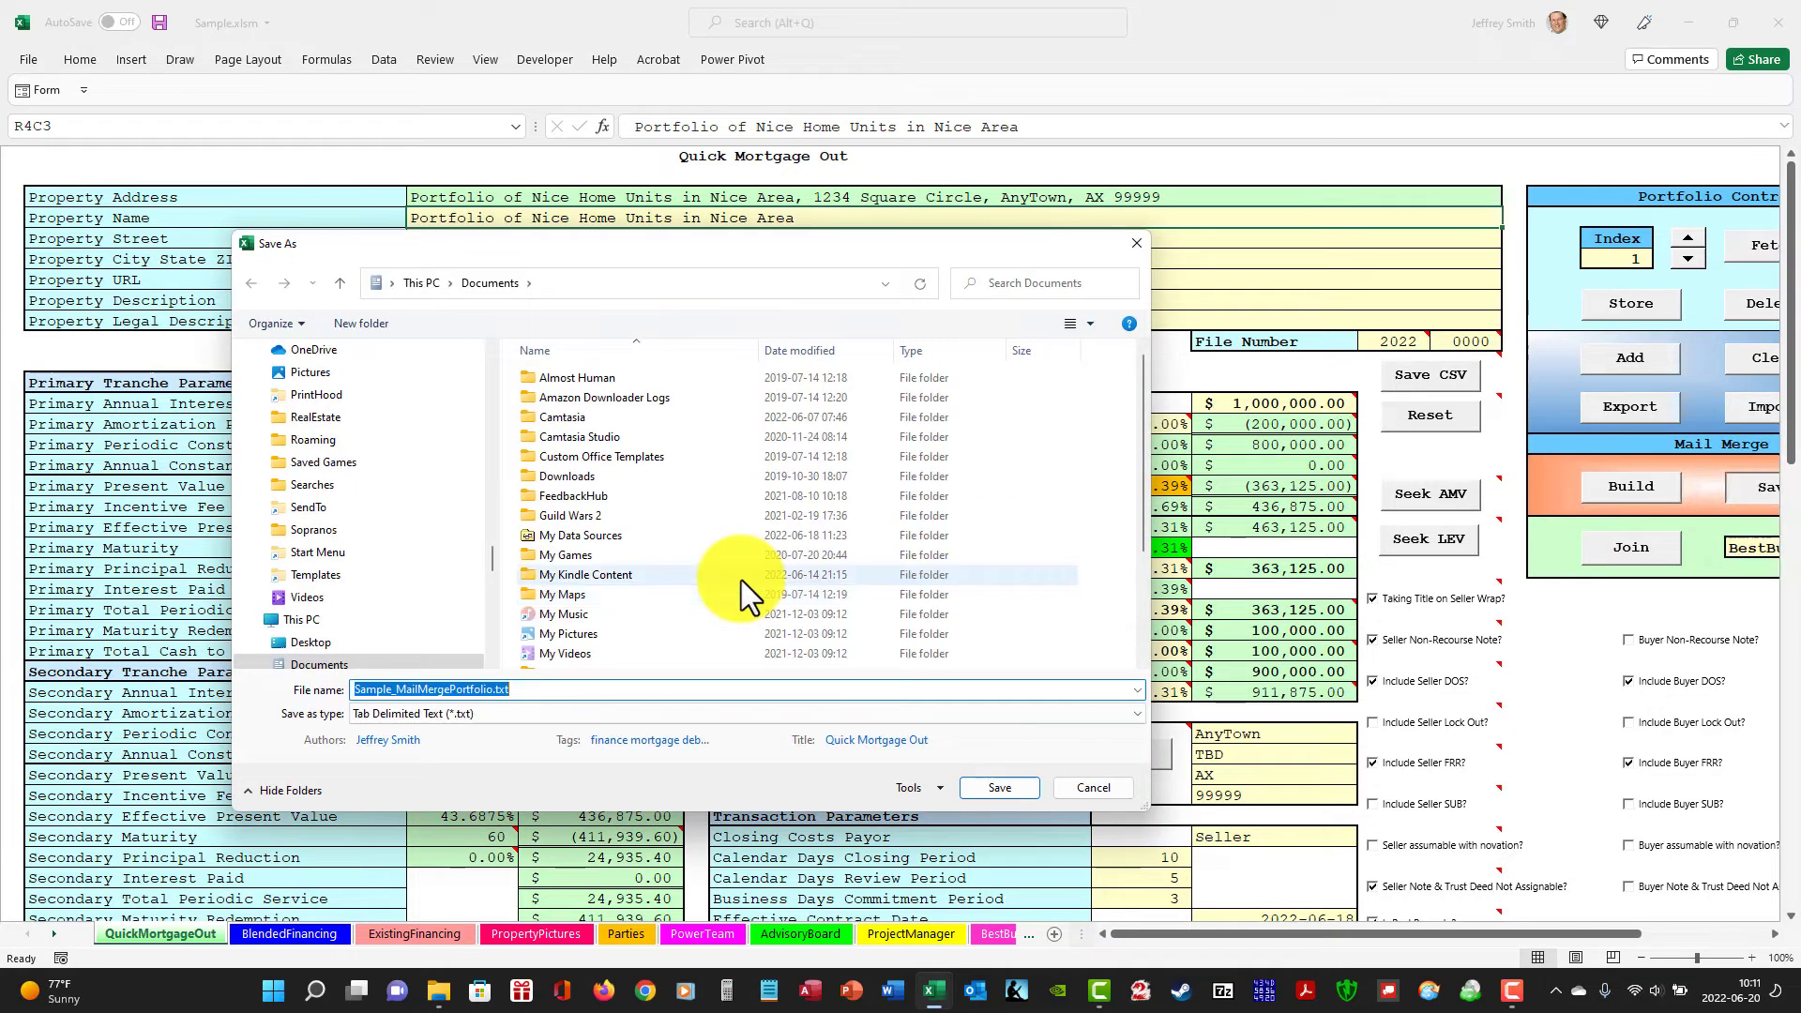
{"action": "key", "text": "ctrl+v"}
{"action": "left_click", "coordinate": [984, 788]}
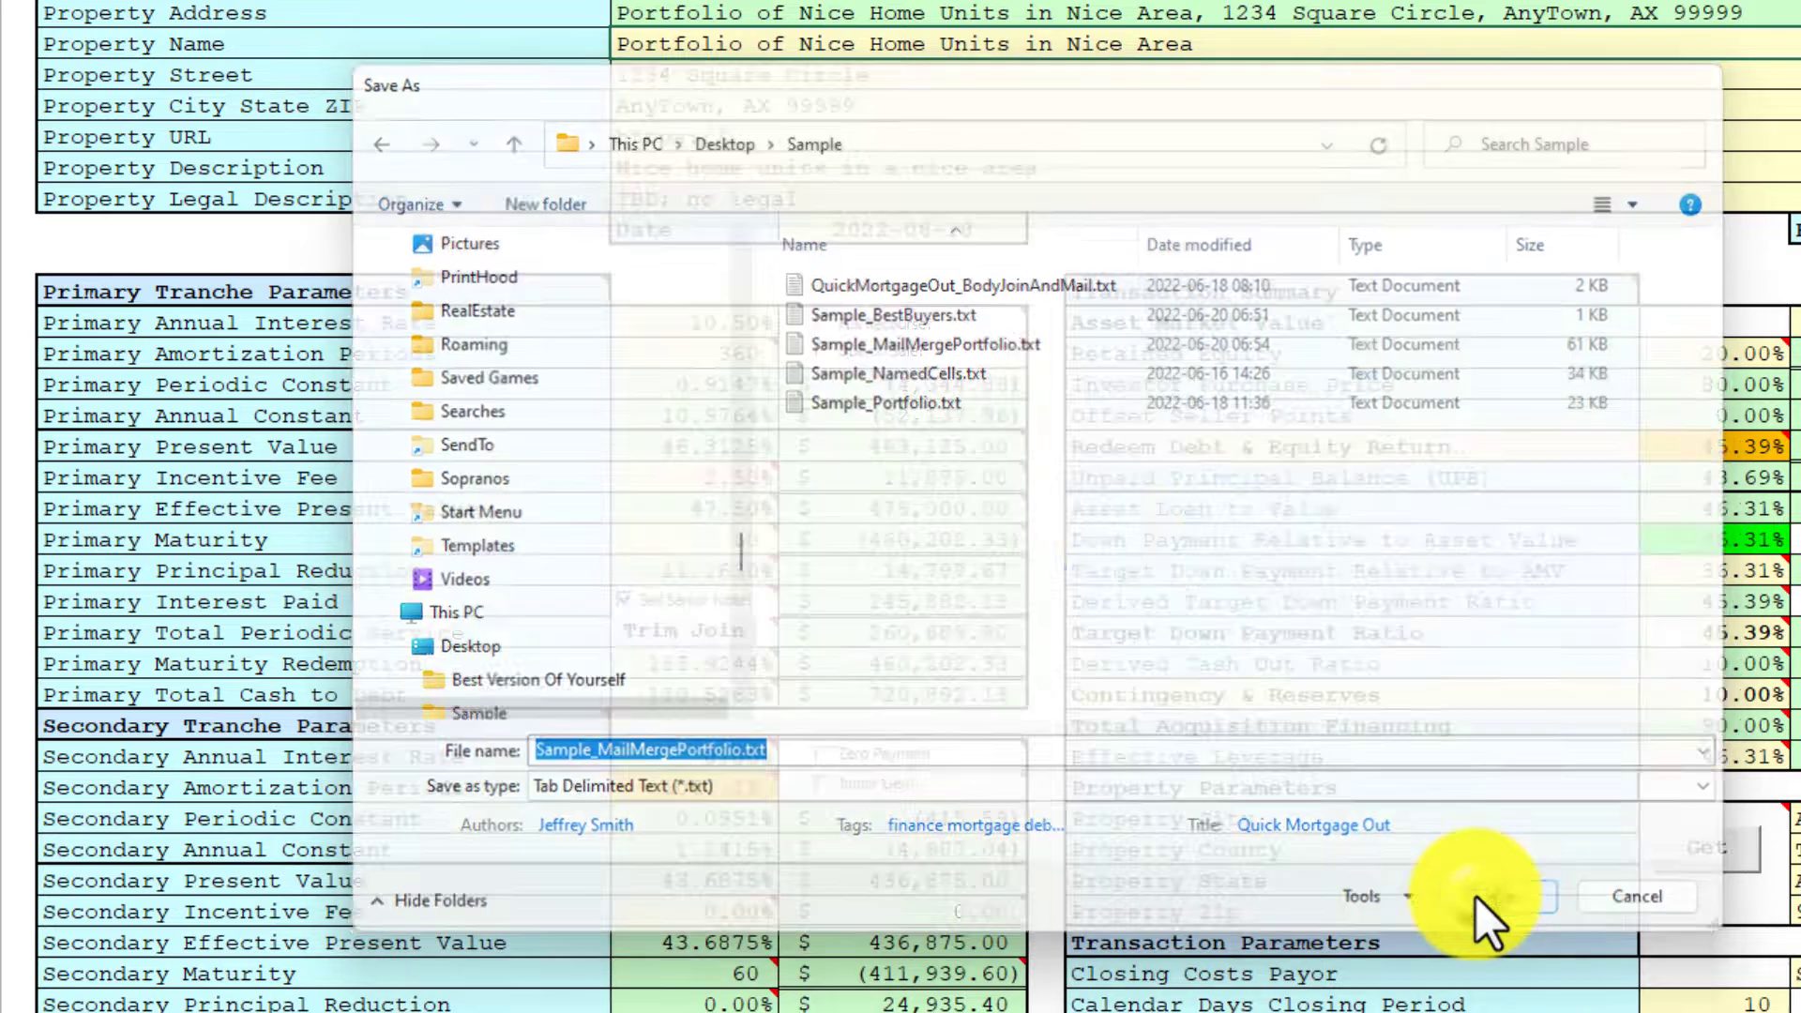
{"action": "left_click", "coordinate": [1003, 788]}
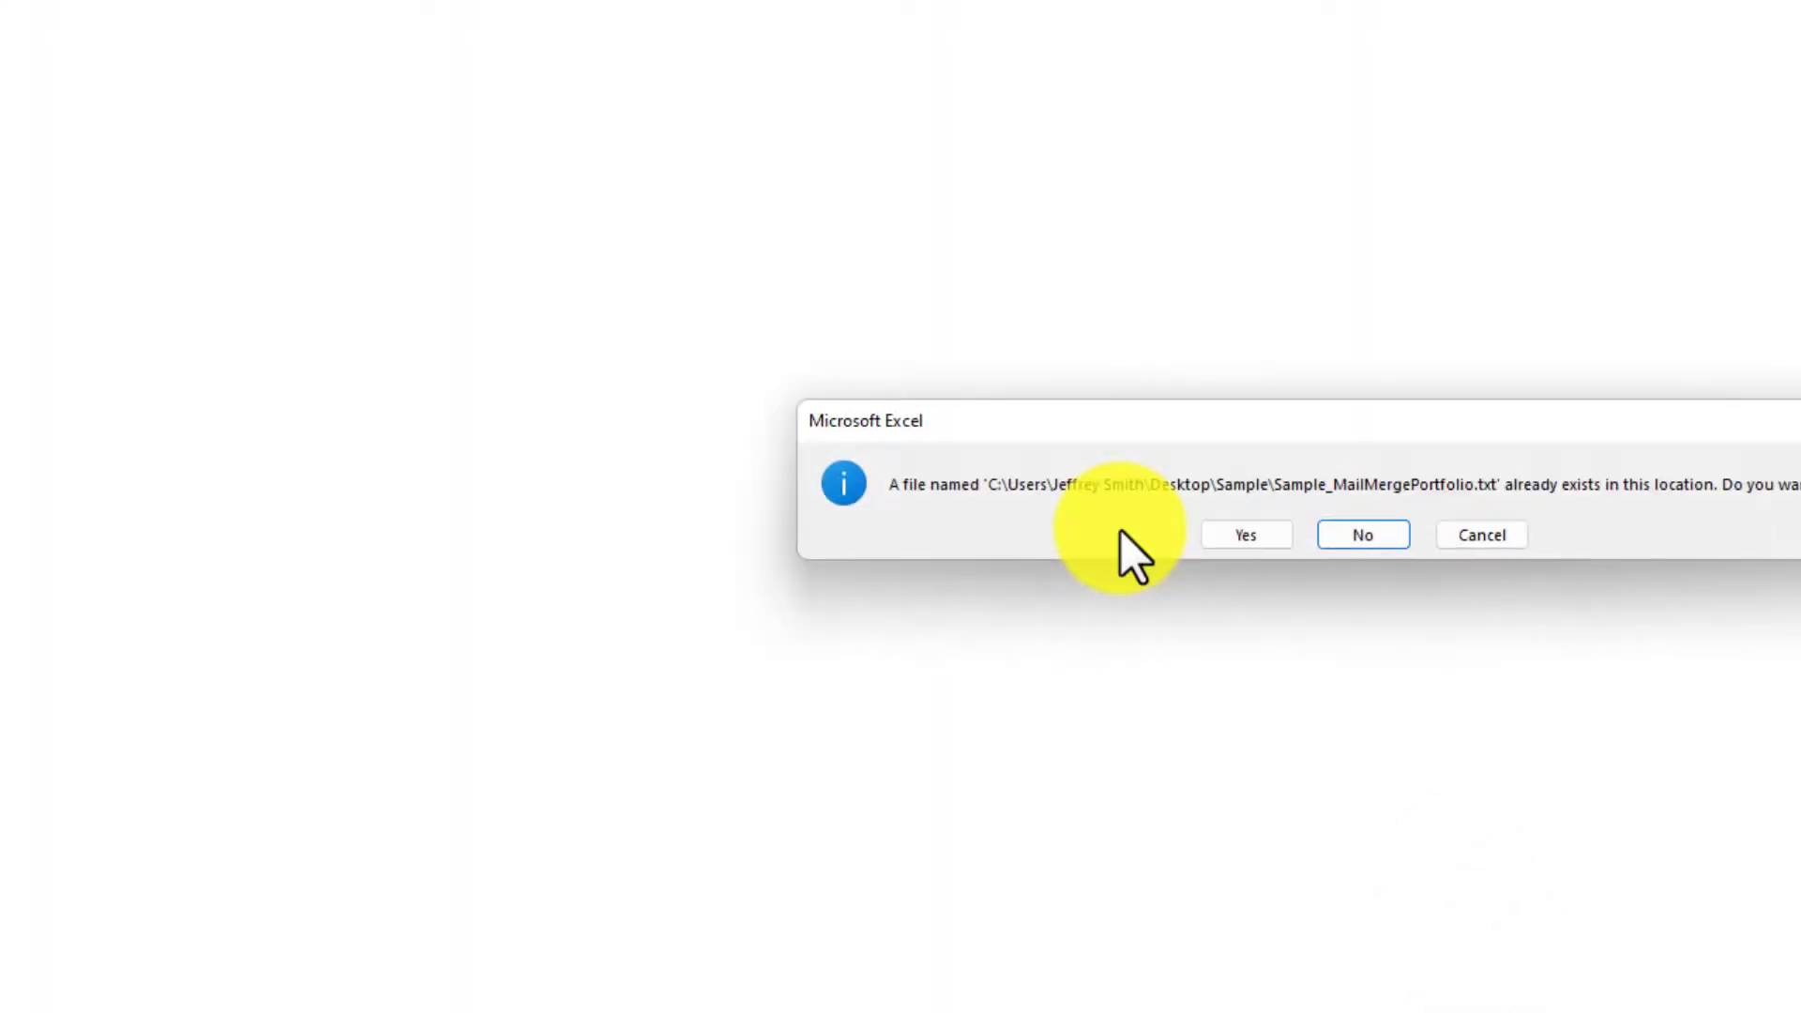
{"action": "left_click", "coordinate": [1263, 538]}
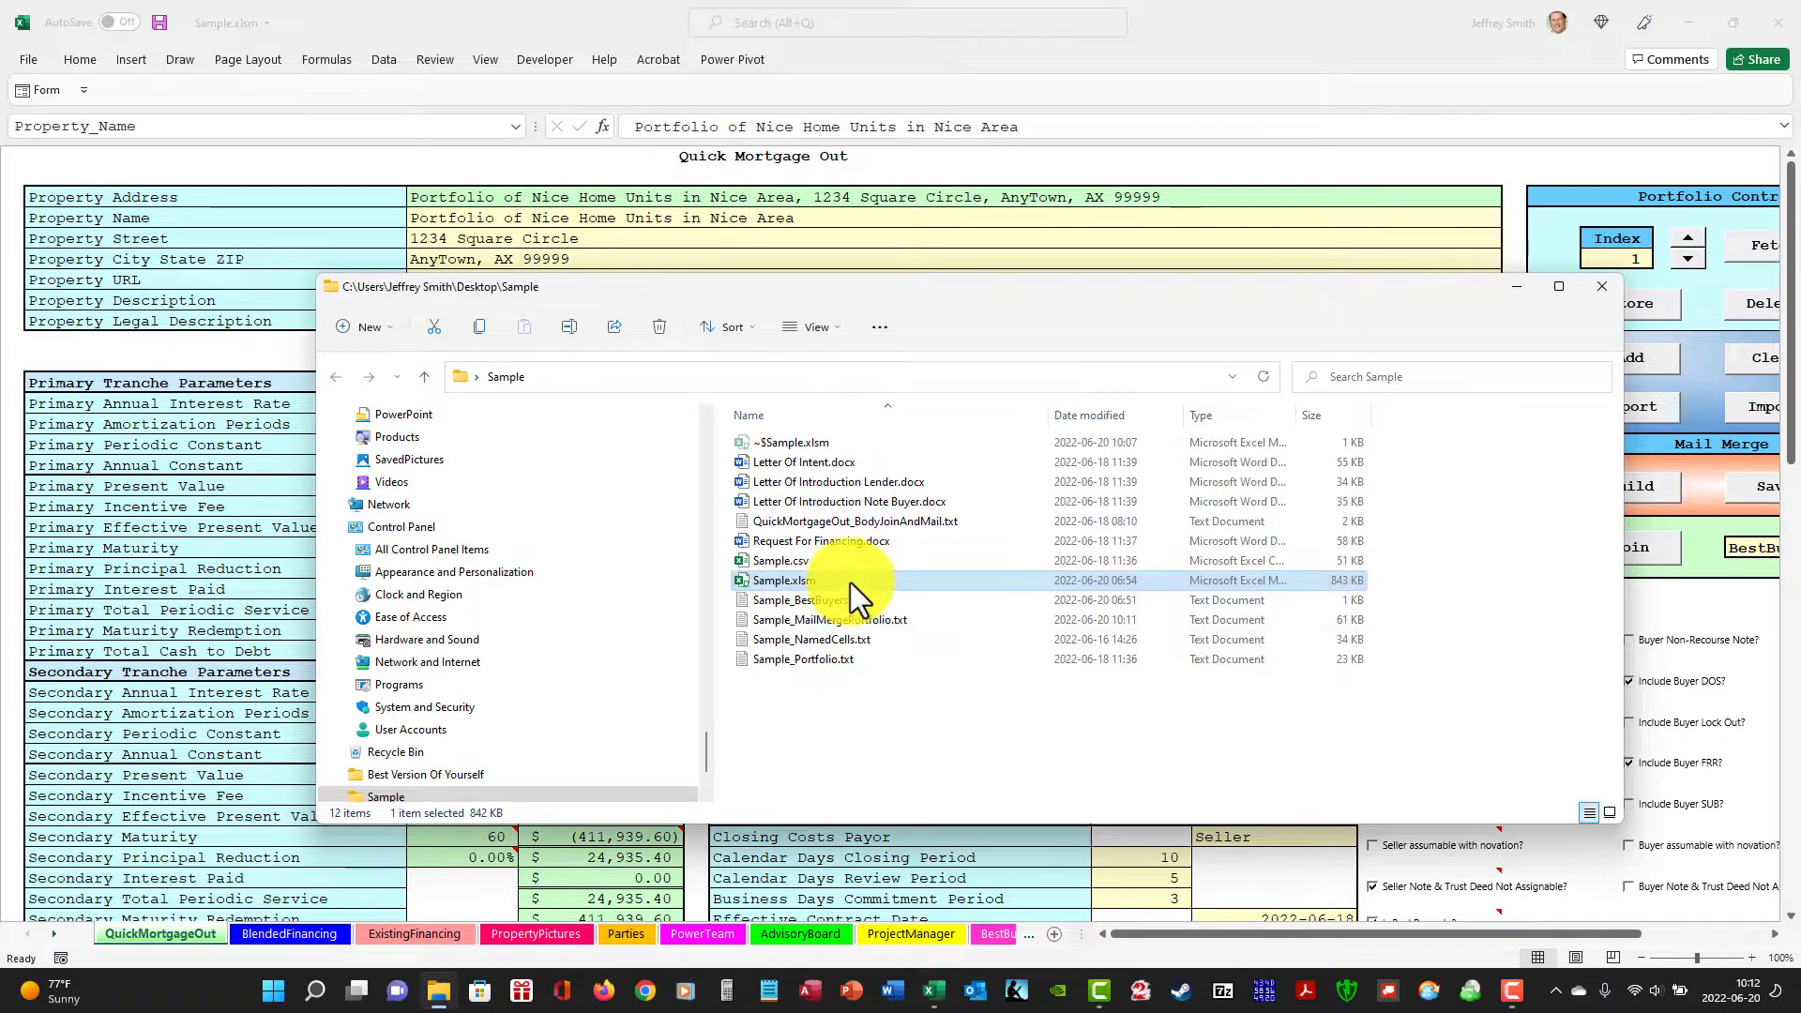
Open Letter Of Intent.docx with its merge data accepted, generate the joined PDFs for all records, and close it without saving.
{"action": "double_click", "coordinate": [740, 462]}
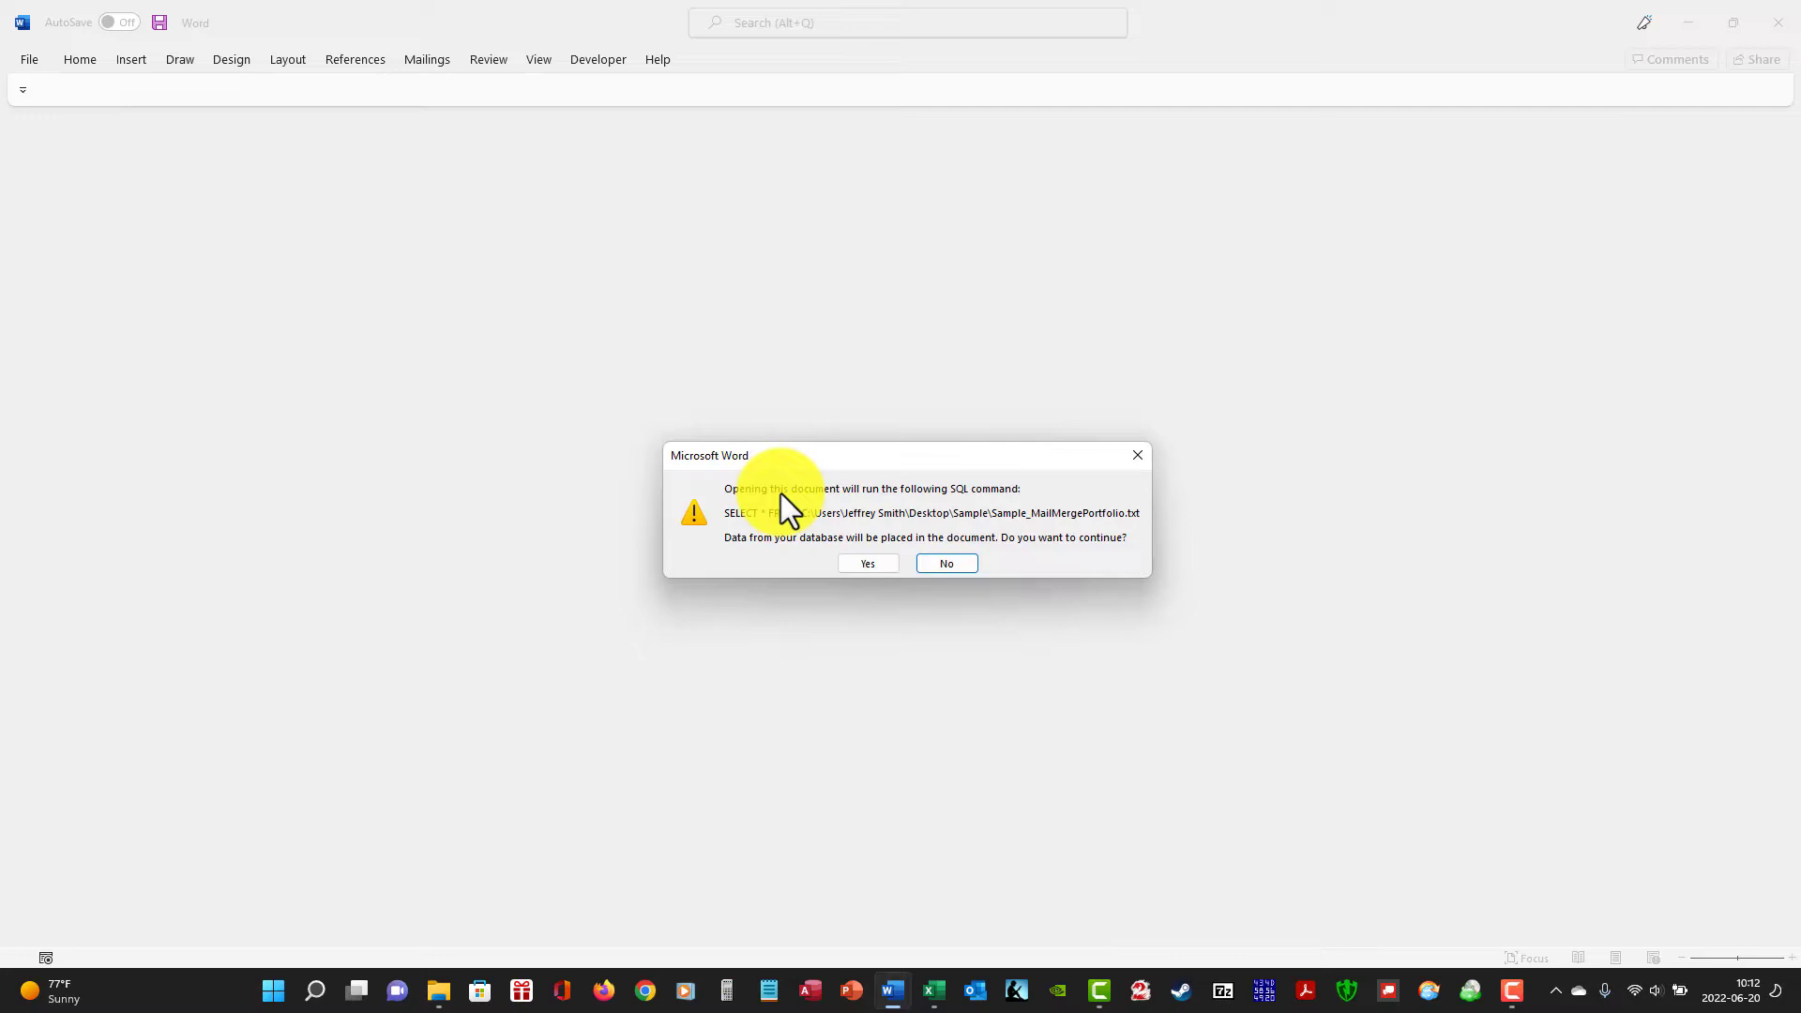
{"action": "left_click", "coordinate": [868, 564]}
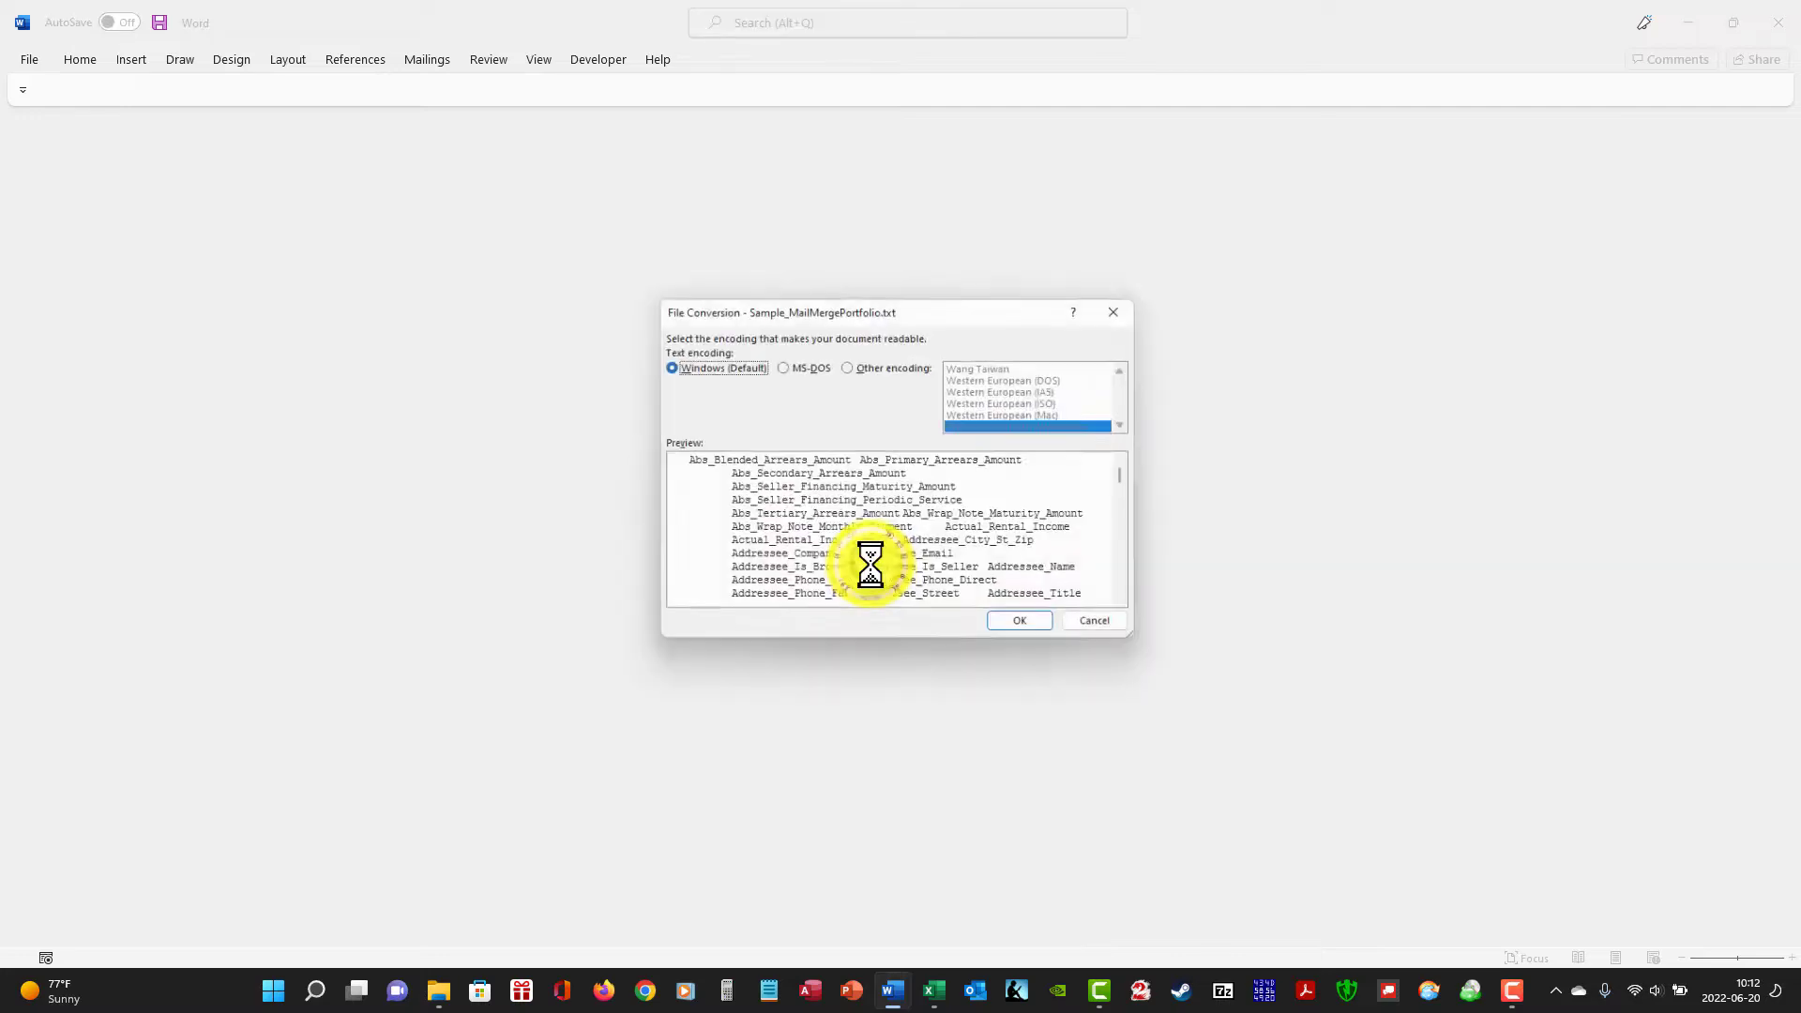
{"action": "left_click", "coordinate": [1039, 632]}
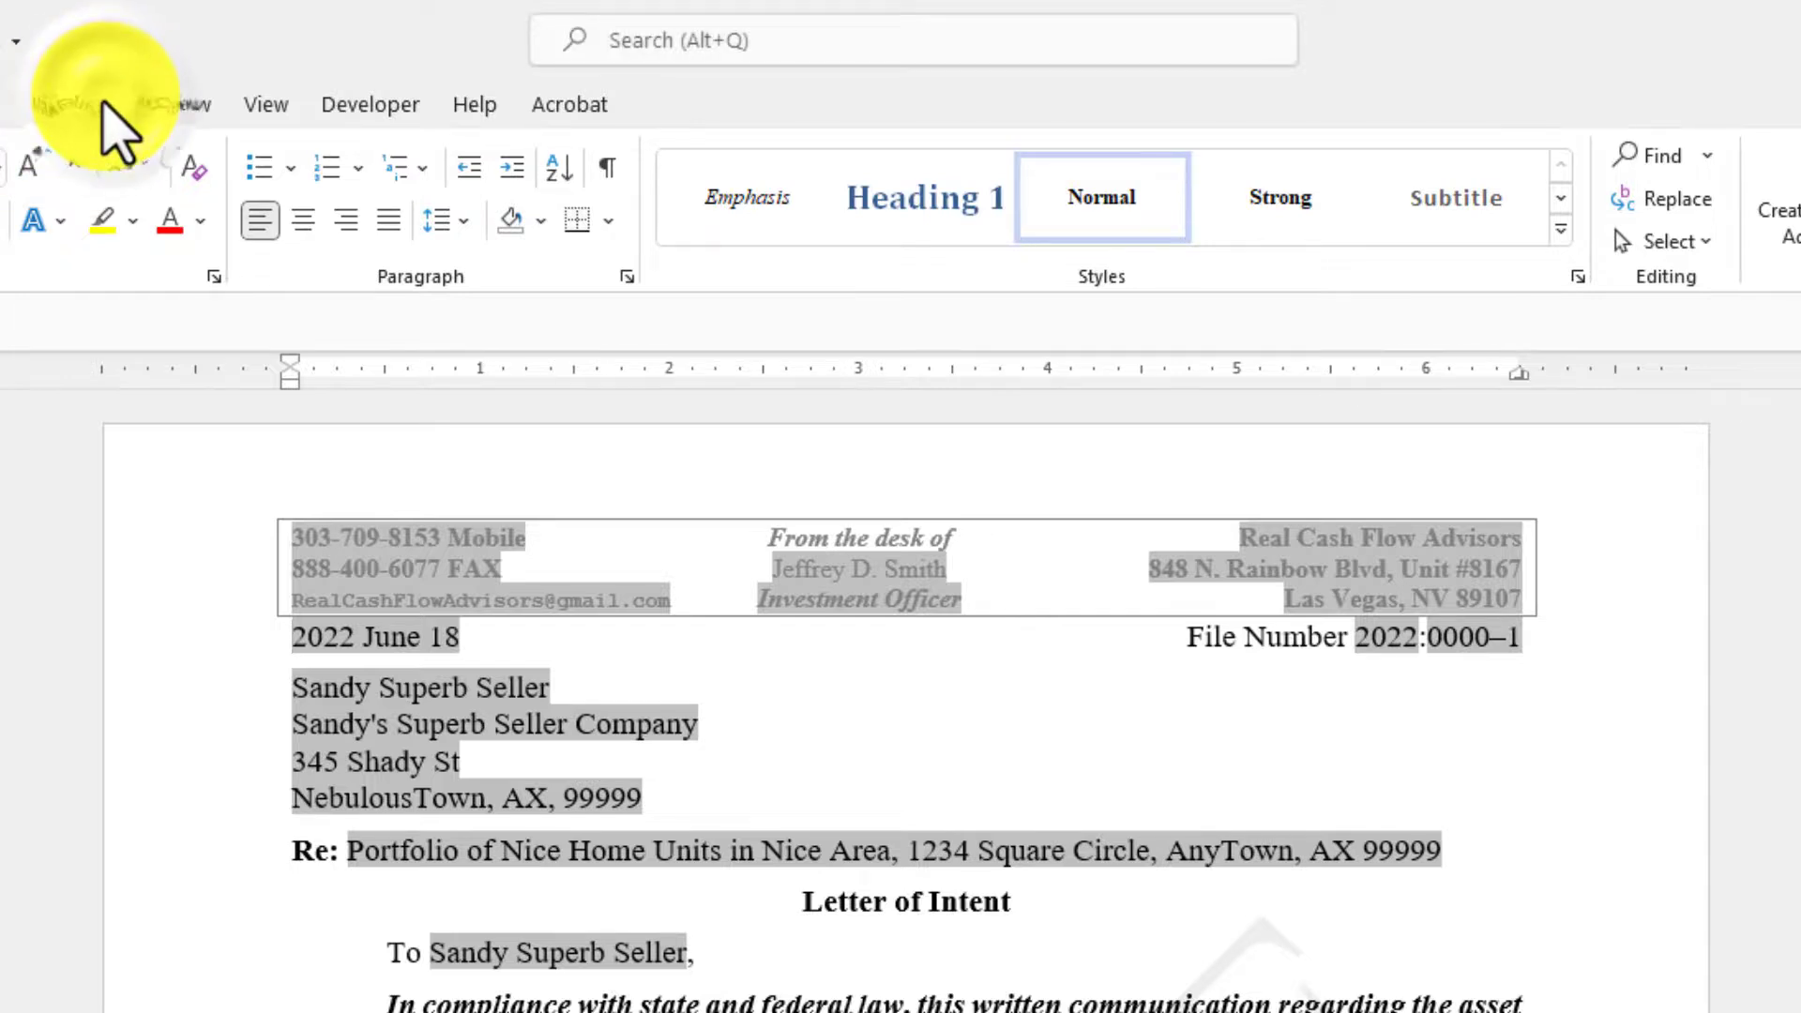
{"action": "left_click", "coordinate": [101, 106]}
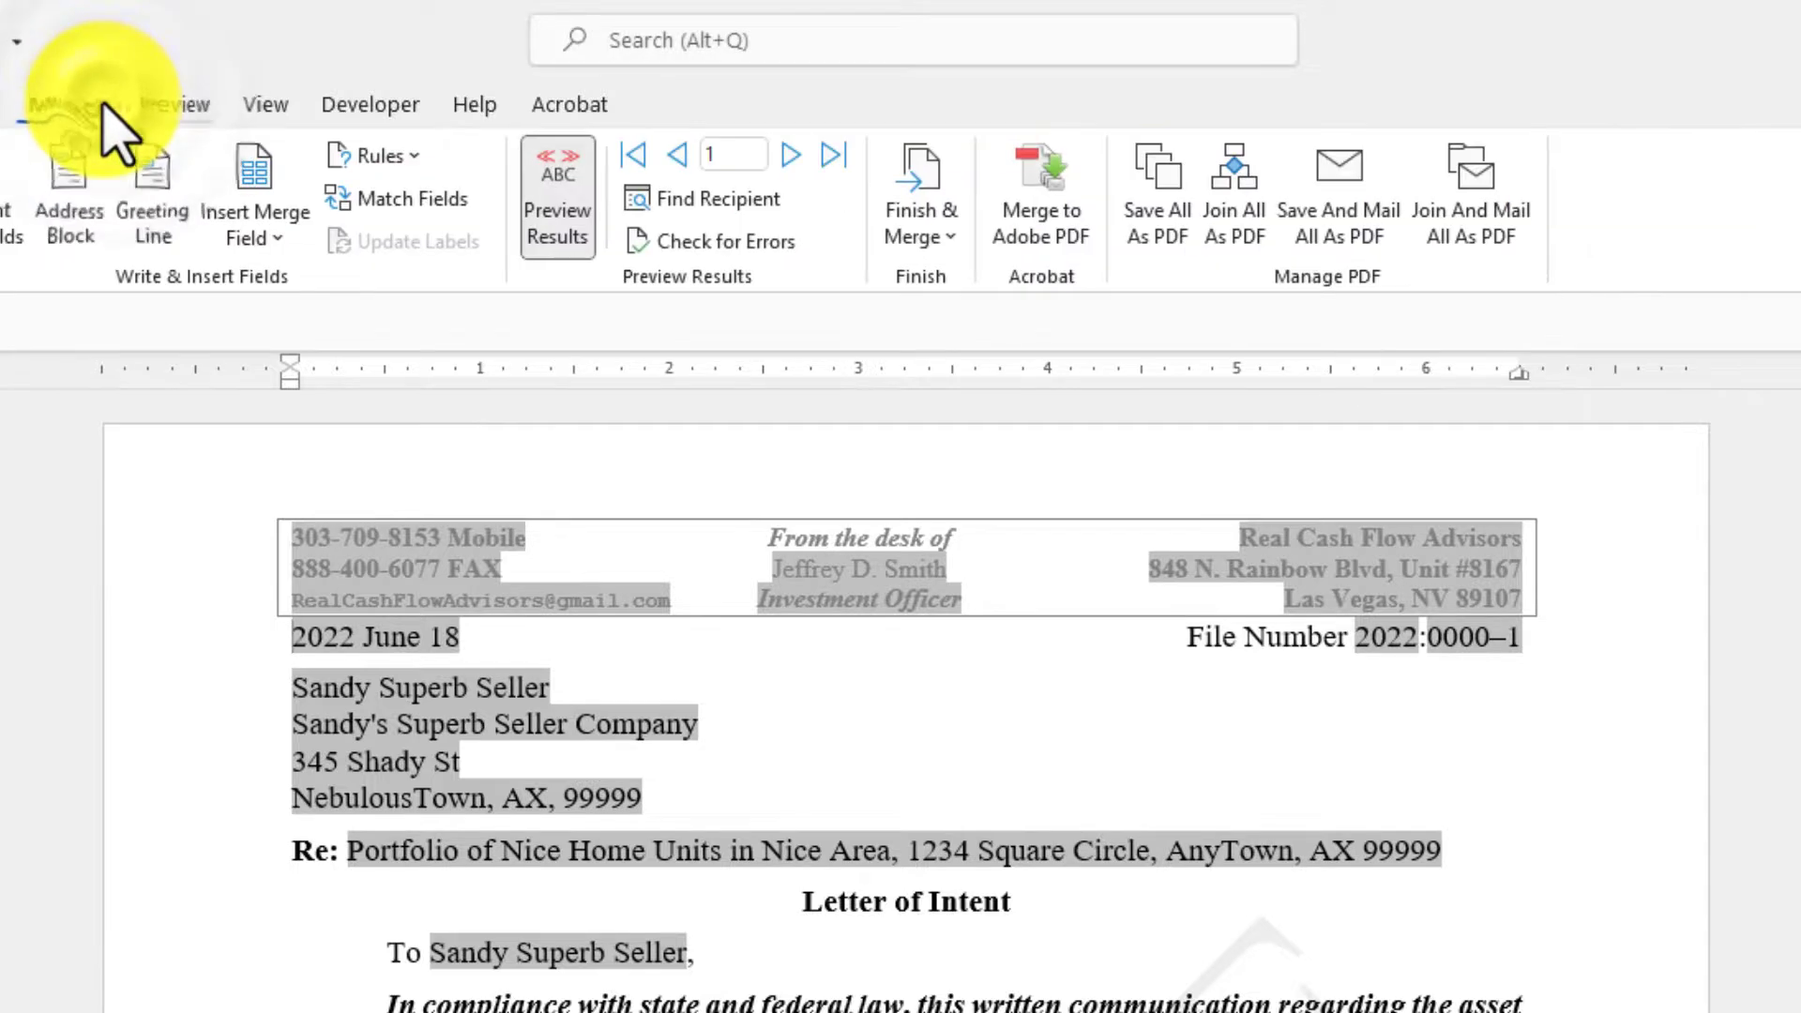
{"action": "left_click", "coordinate": [1241, 223]}
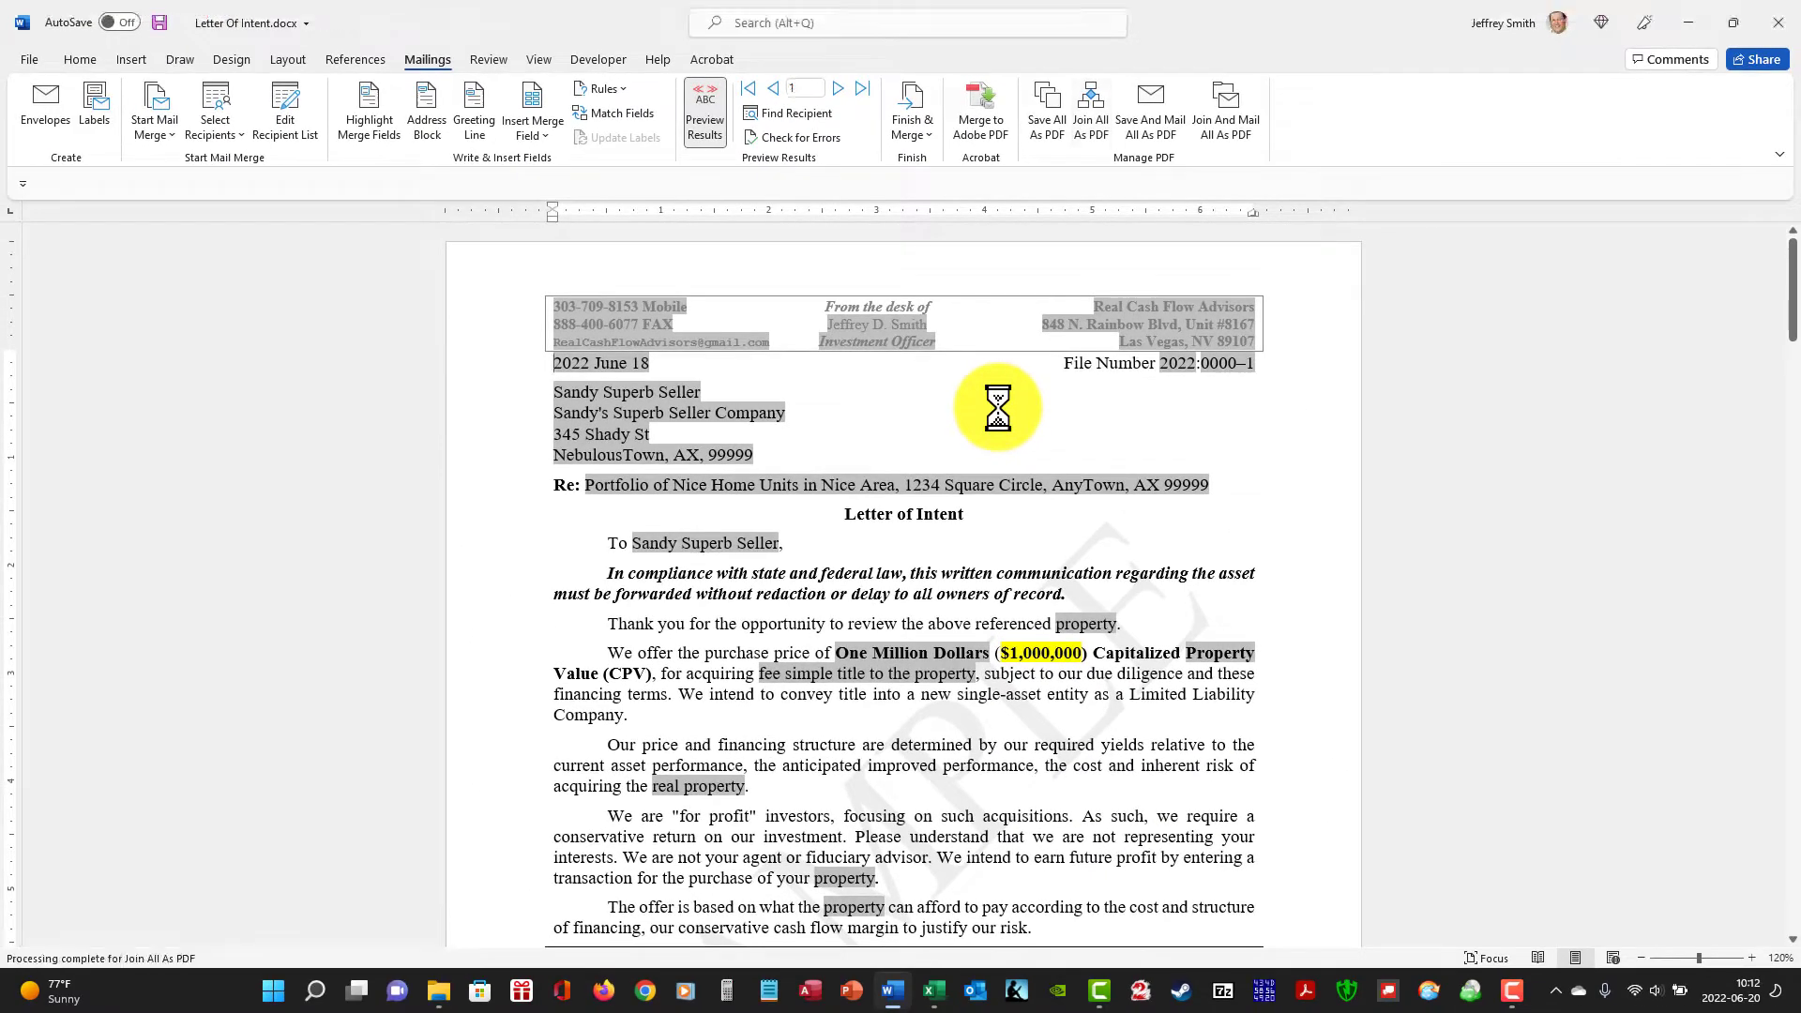
{"action": "scroll", "coordinate": [1147, 459], "scroll_direction": "down", "scroll_amount": 5}
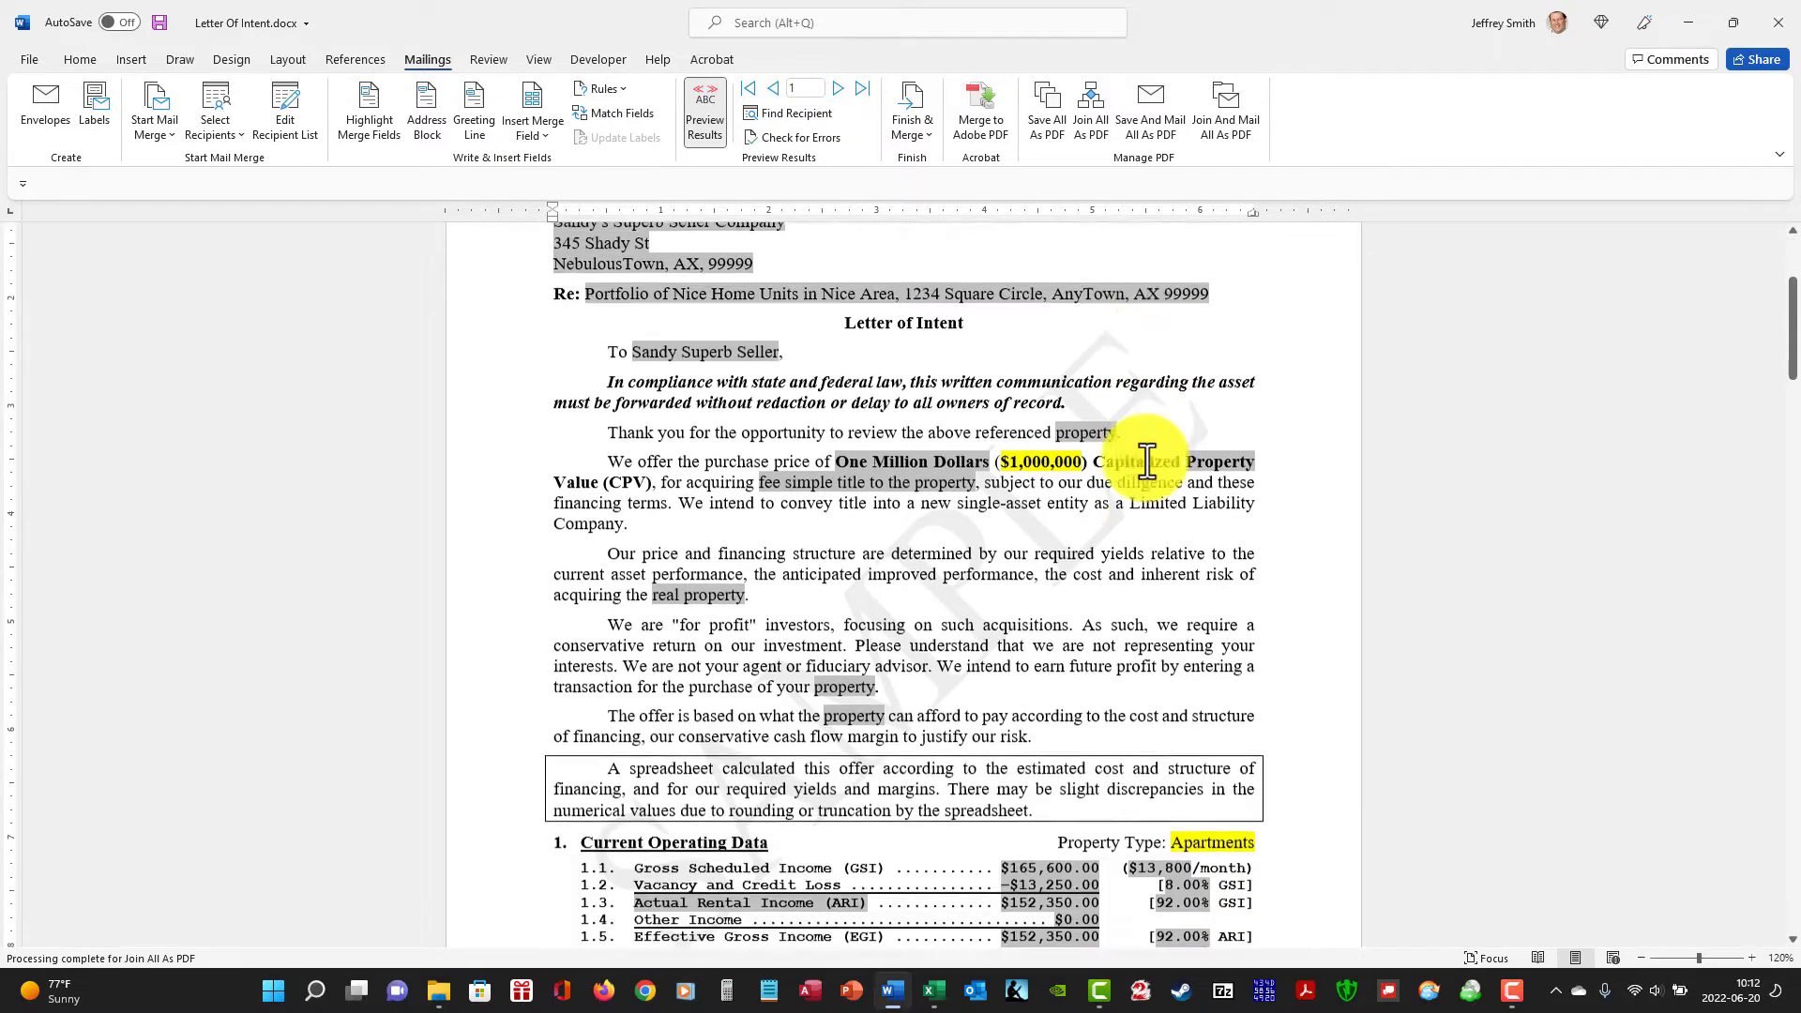
{"action": "scroll", "coordinate": [1147, 460], "scroll_direction": "up", "scroll_amount": 5}
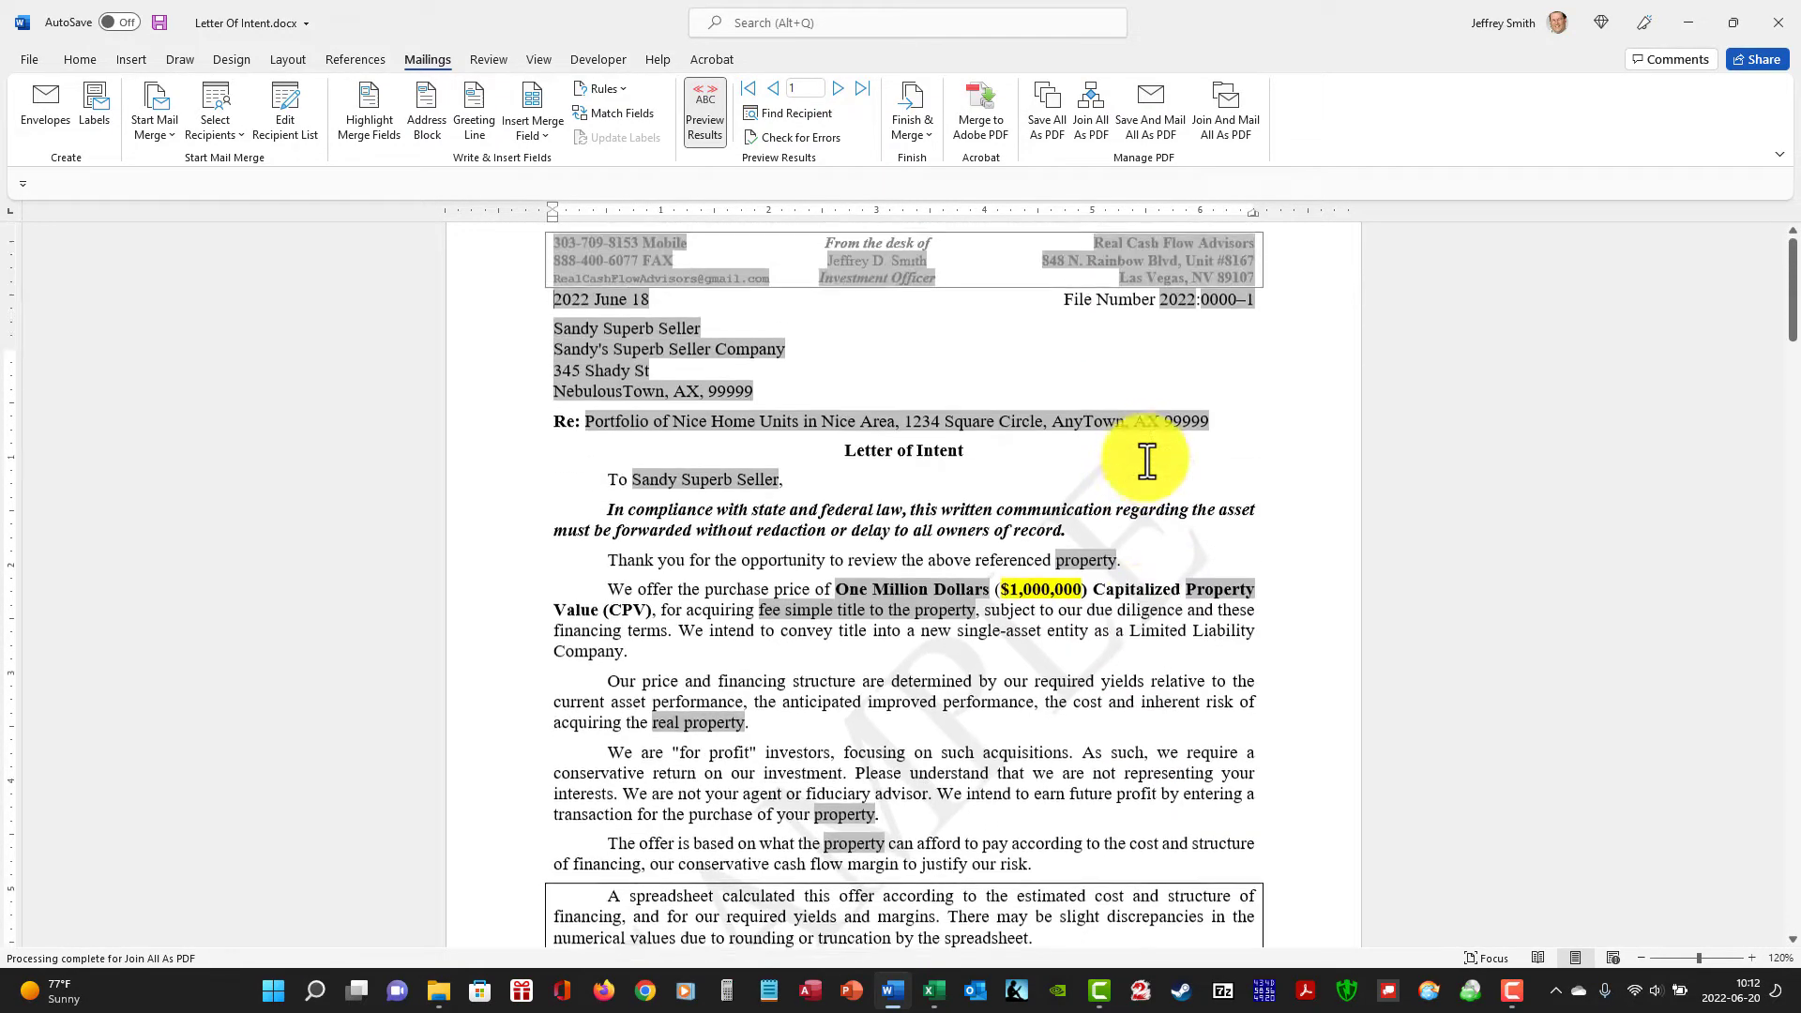
{"action": "left_click", "coordinate": [1779, 22]}
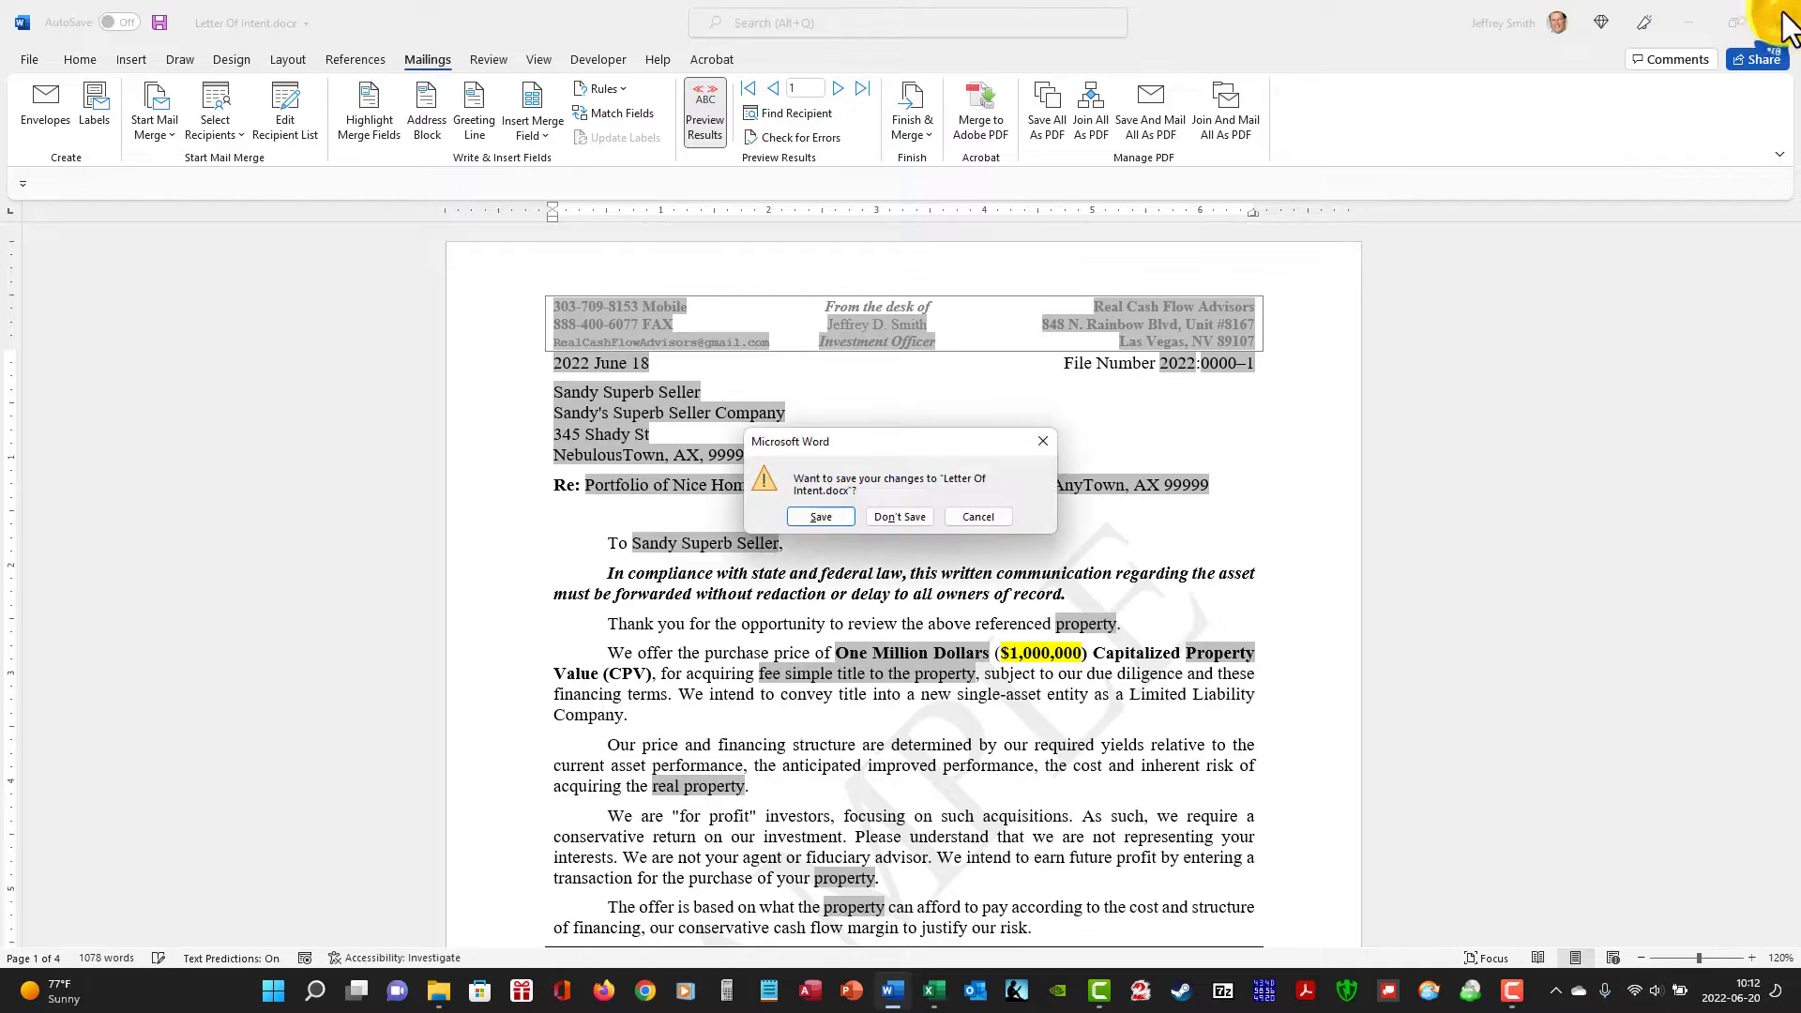
{"action": "left_click", "coordinate": [894, 517]}
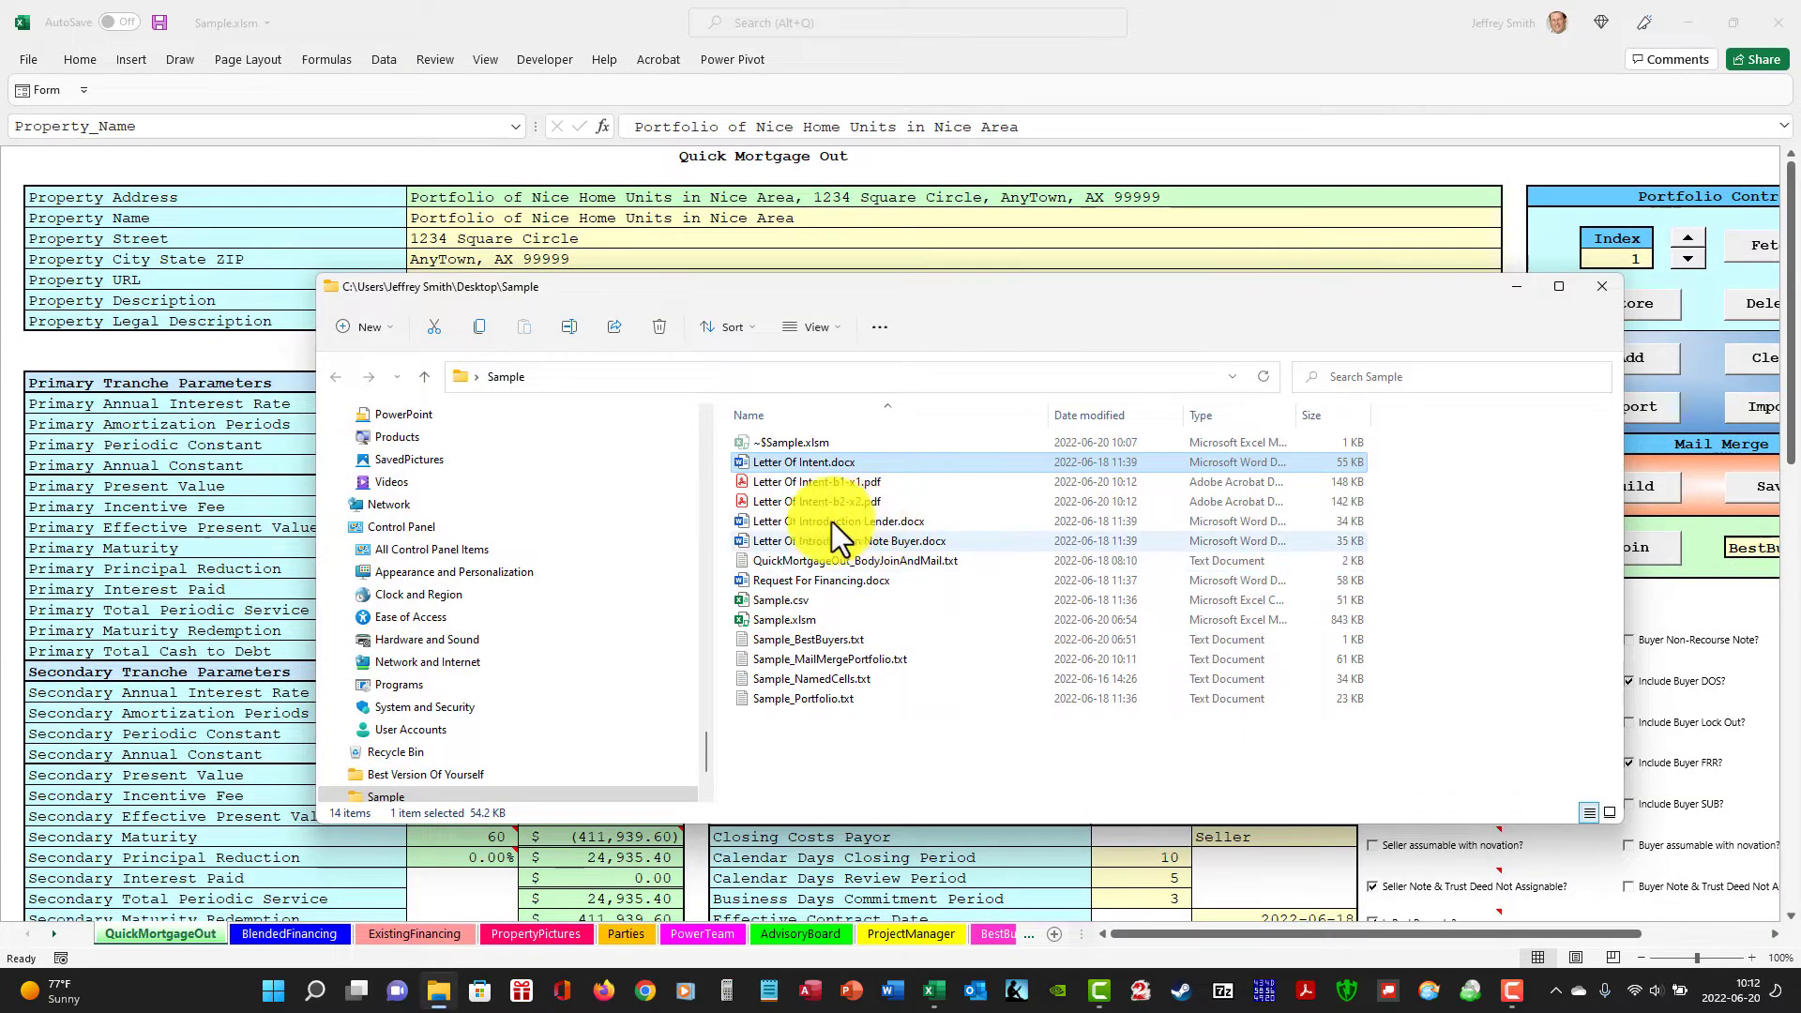
Generate joined PDFs for all records from Letter Of Introduction Lender.docx using its linked merge data, and close it without saving.
{"action": "double_click", "coordinate": [747, 521]}
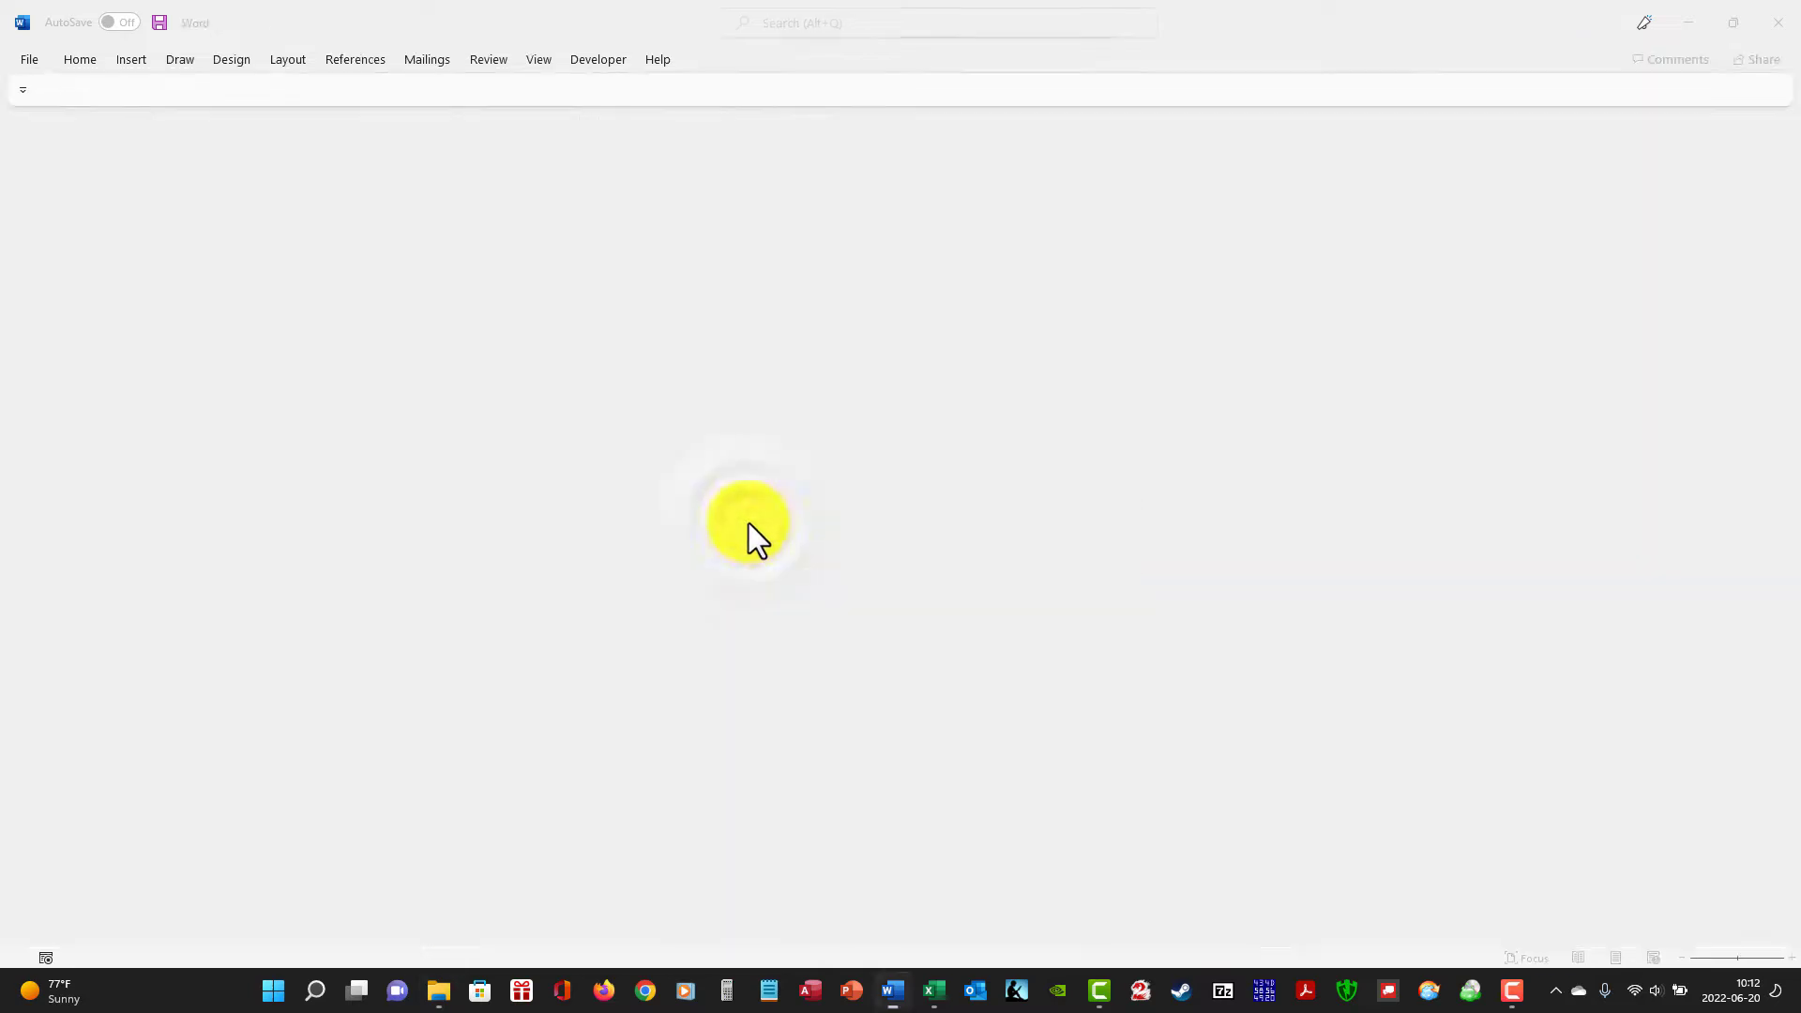
{"action": "left_click", "coordinate": [876, 564]}
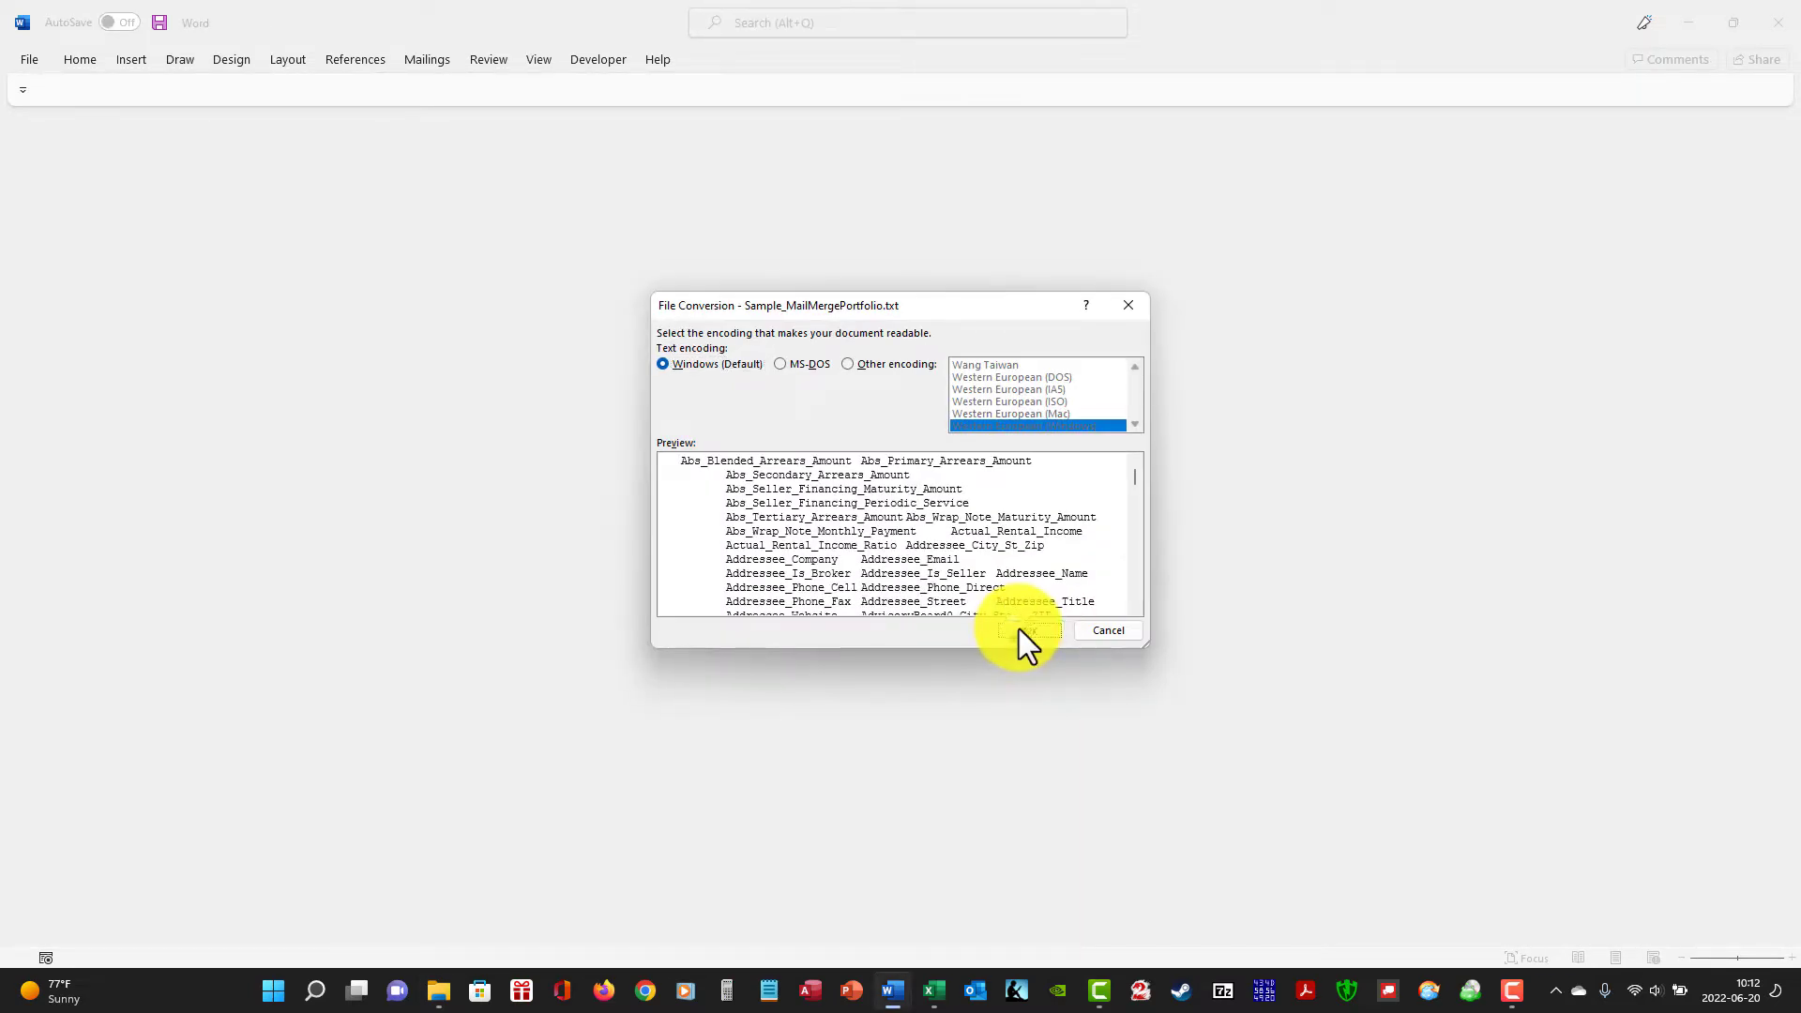
{"action": "left_click", "coordinate": [1018, 629]}
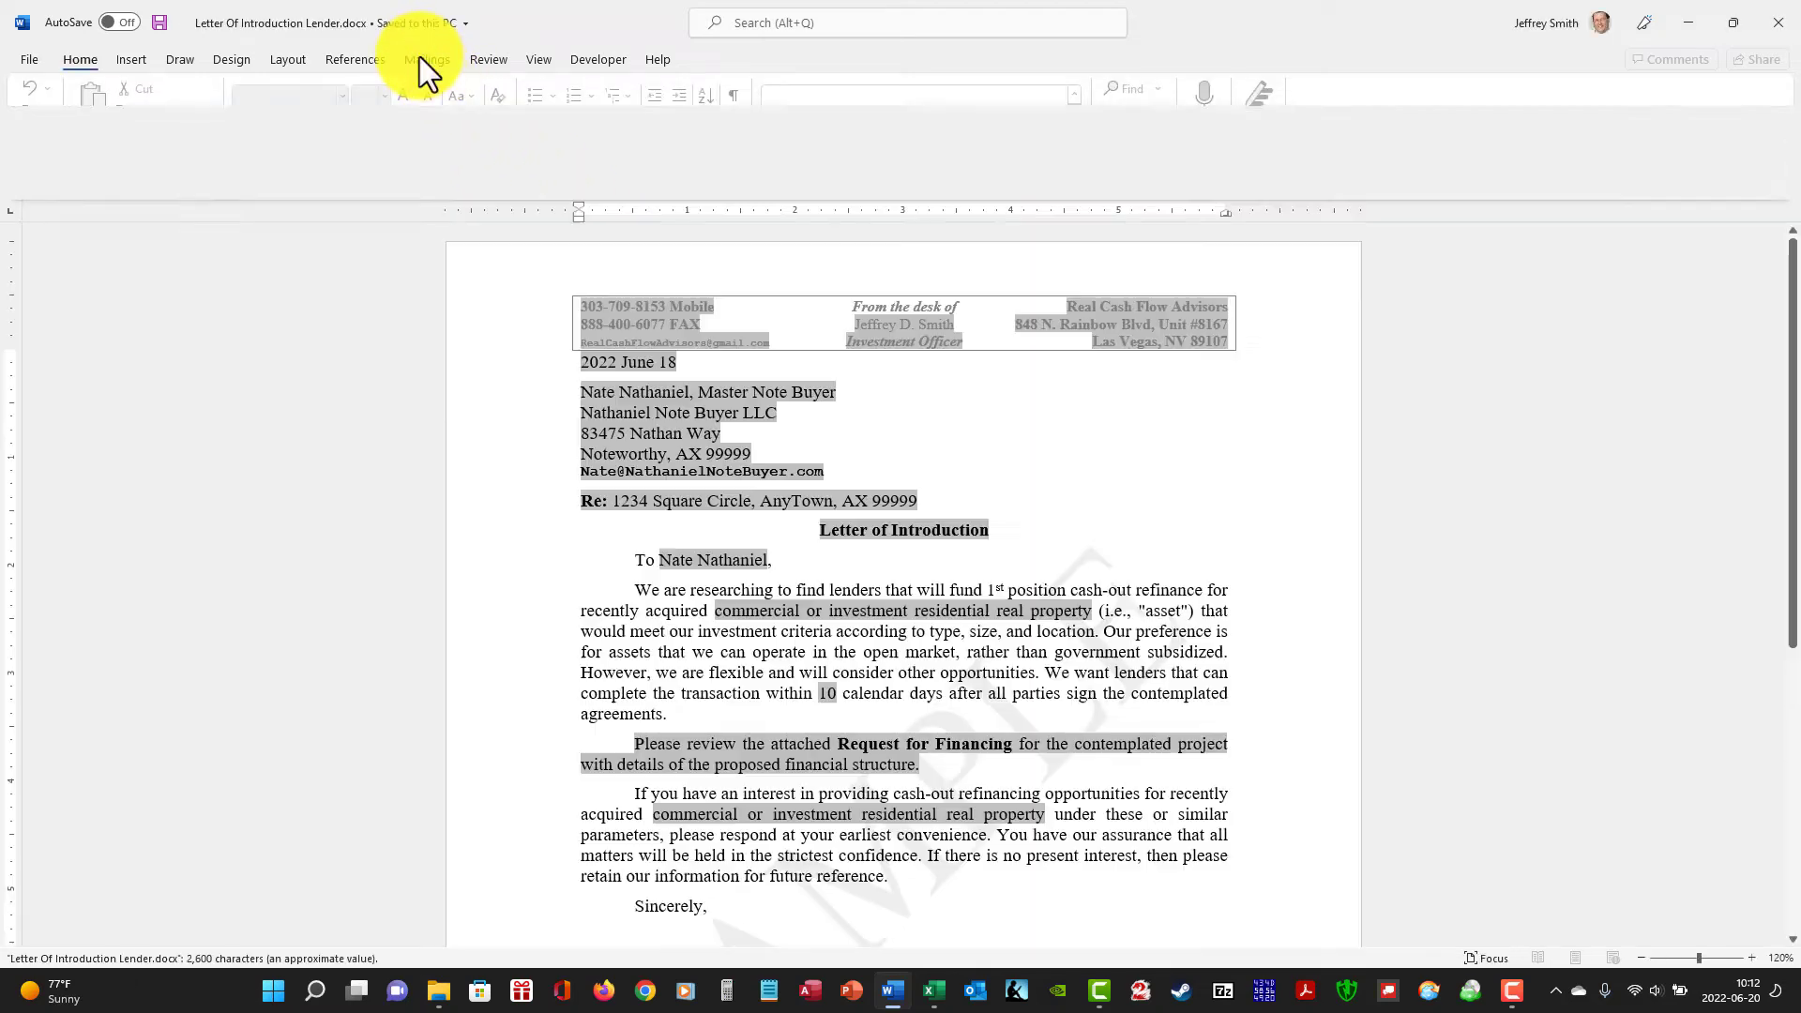
{"action": "left_click", "coordinate": [419, 56]}
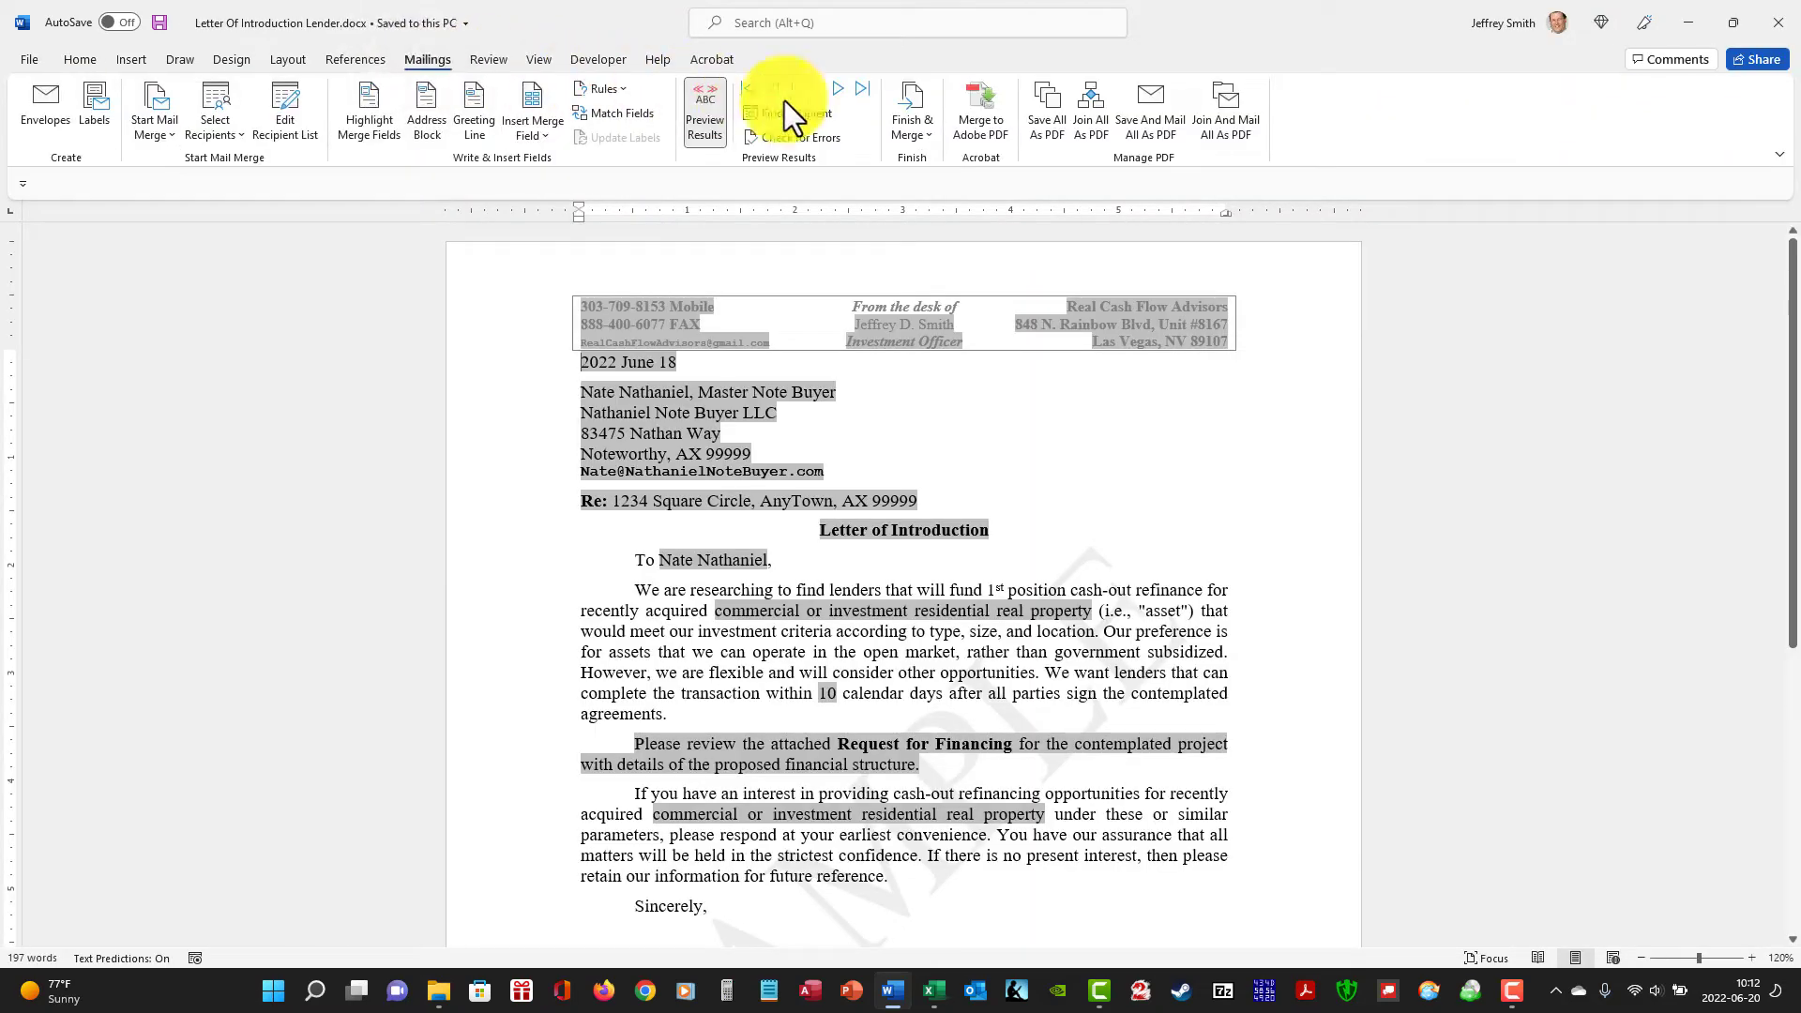
{"action": "left_click", "coordinate": [1095, 137]}
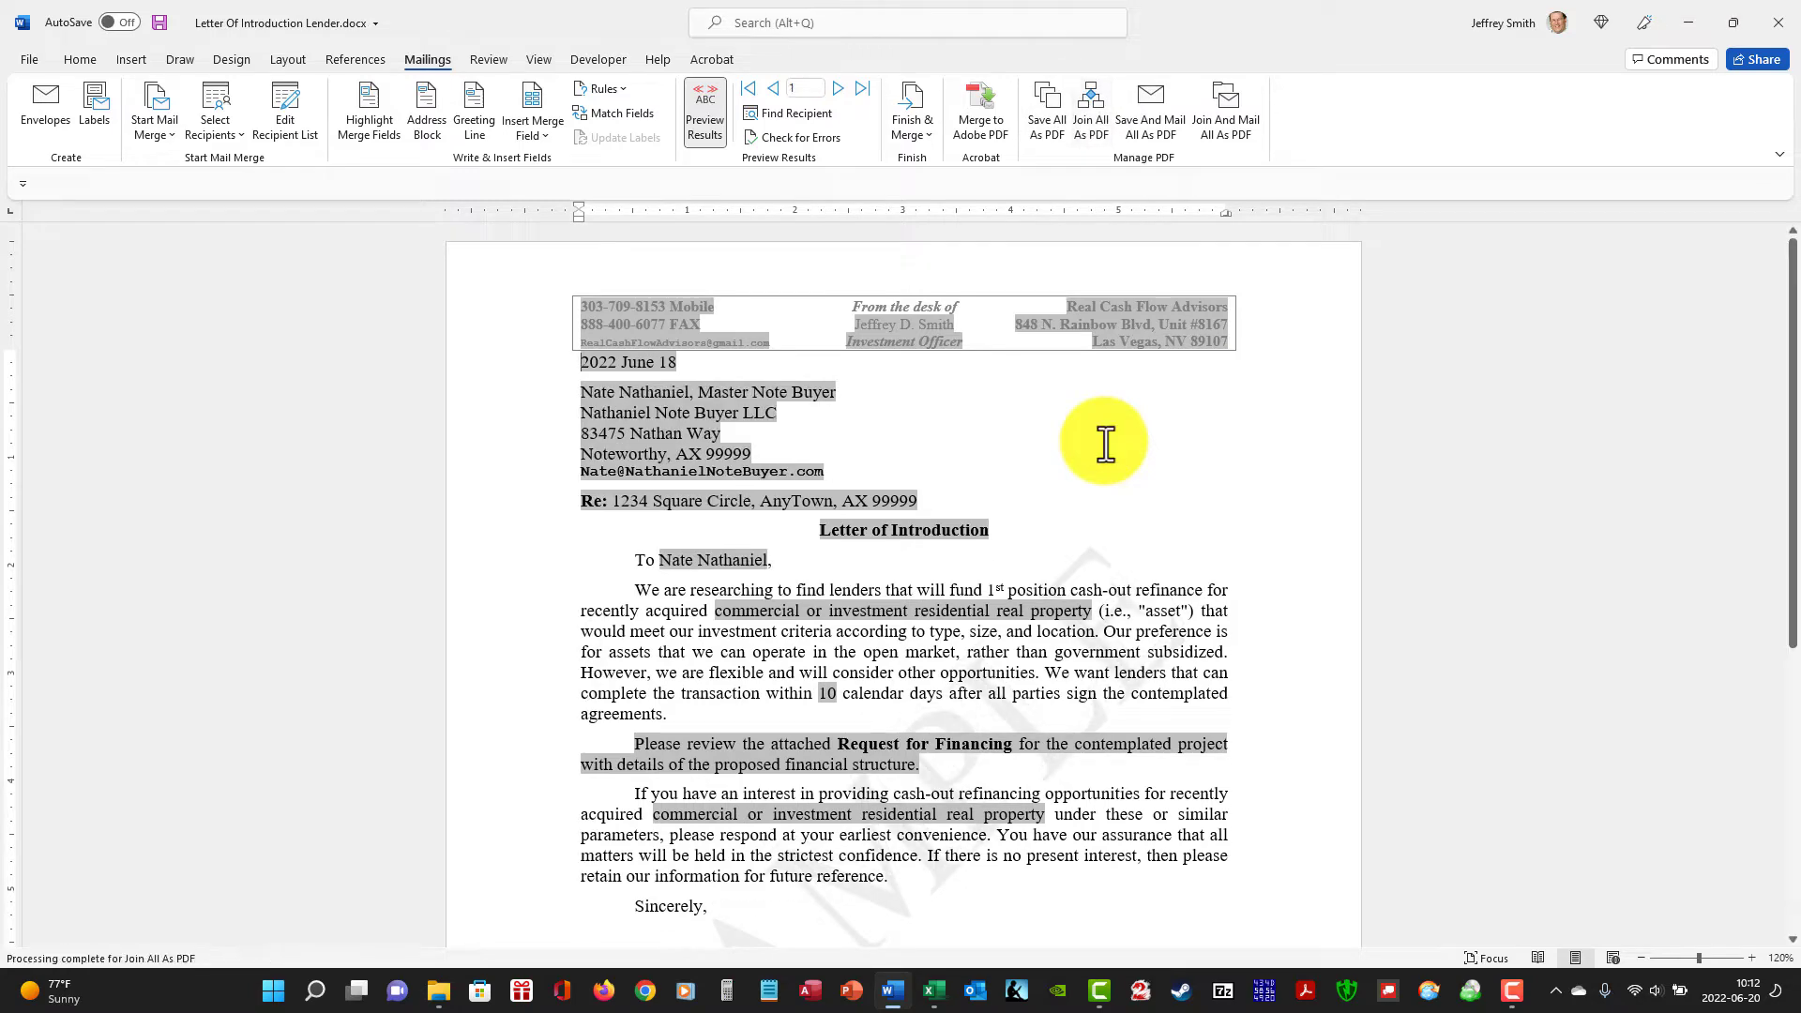
{"action": "left_click", "coordinate": [1777, 21]}
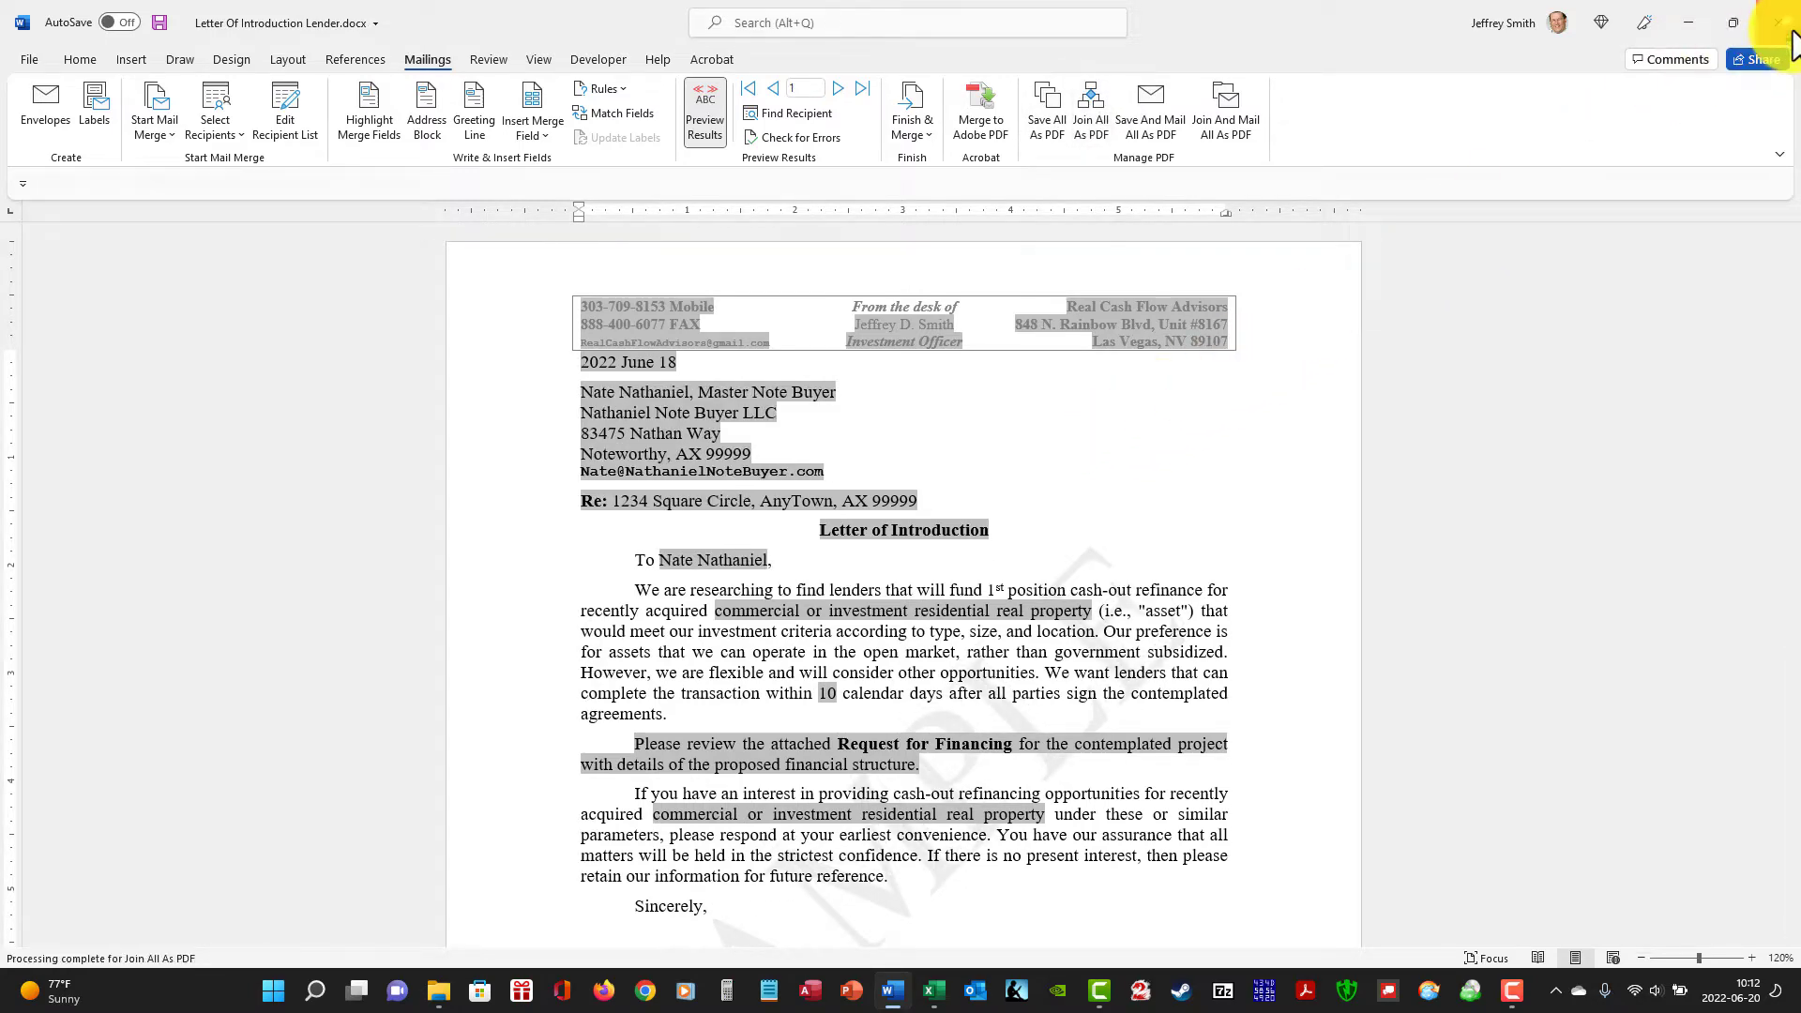
{"action": "left_click", "coordinate": [911, 513]}
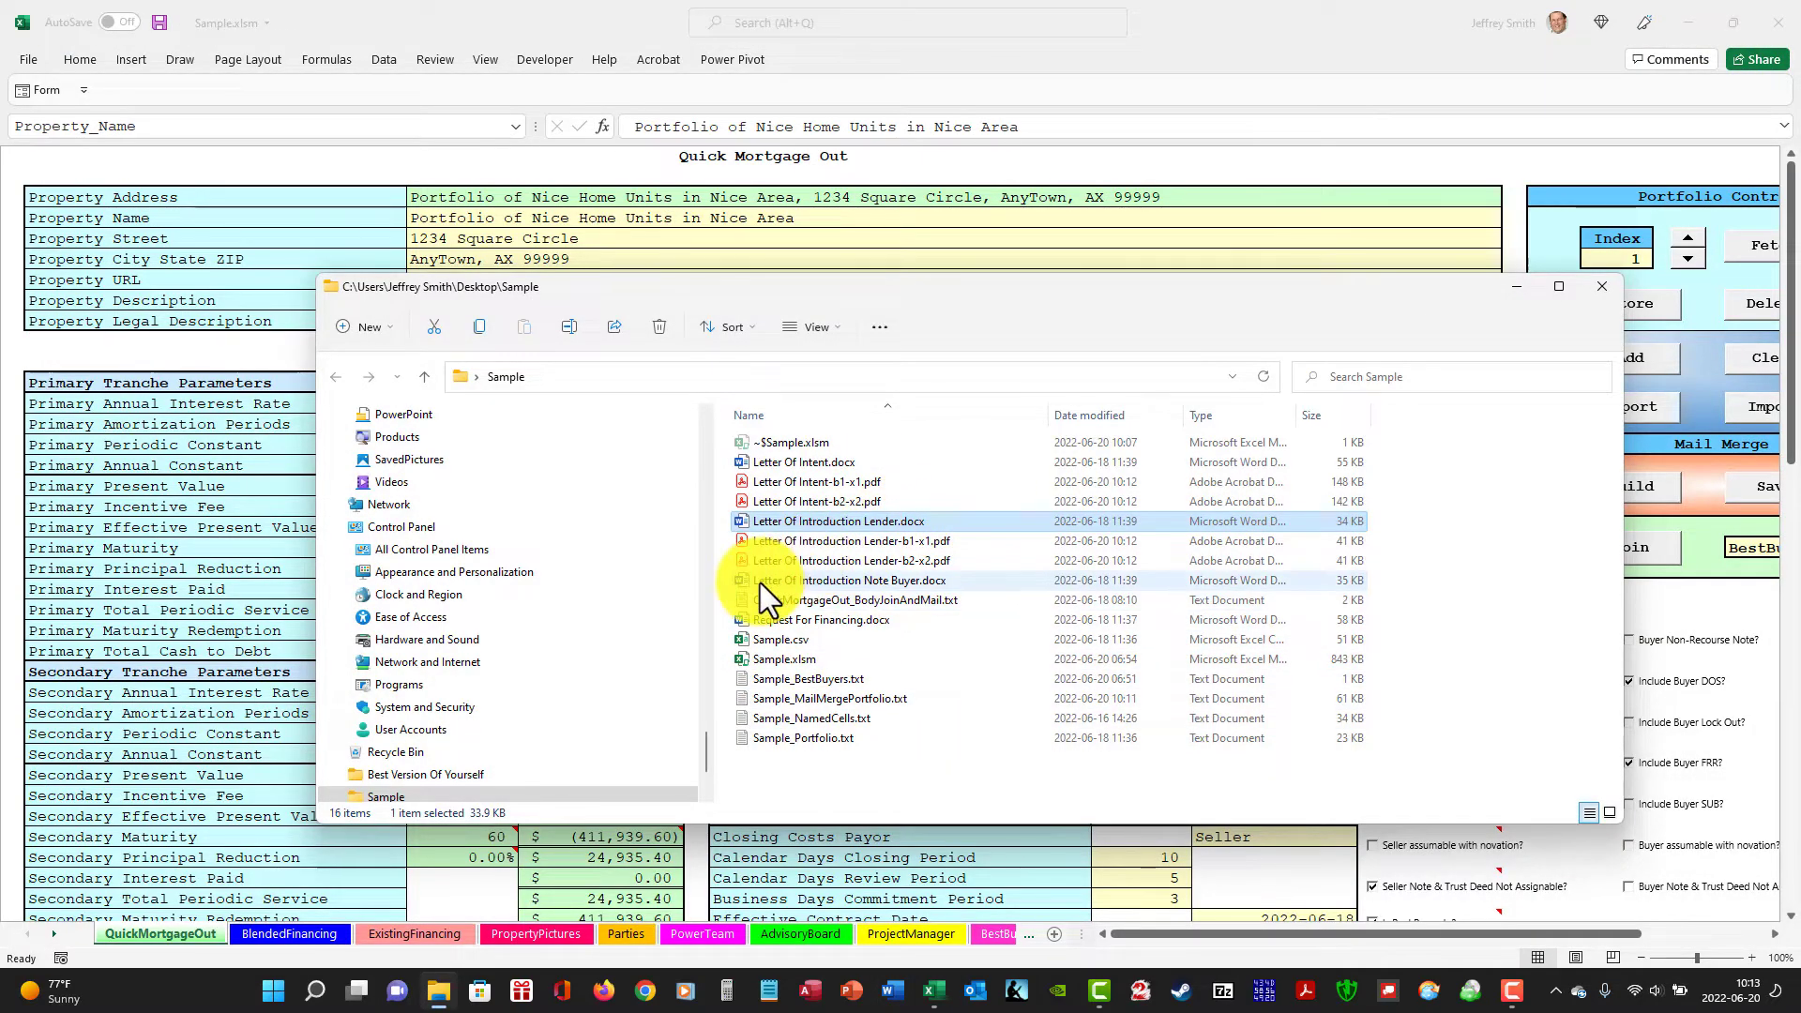
Generate joined PDFs for all records from Letter Of Introduction Note Buyer.docx using its linked merge data, and close it without saving.
{"action": "left_click", "coordinate": [759, 582]}
{"action": "double_click", "coordinate": [760, 583]}
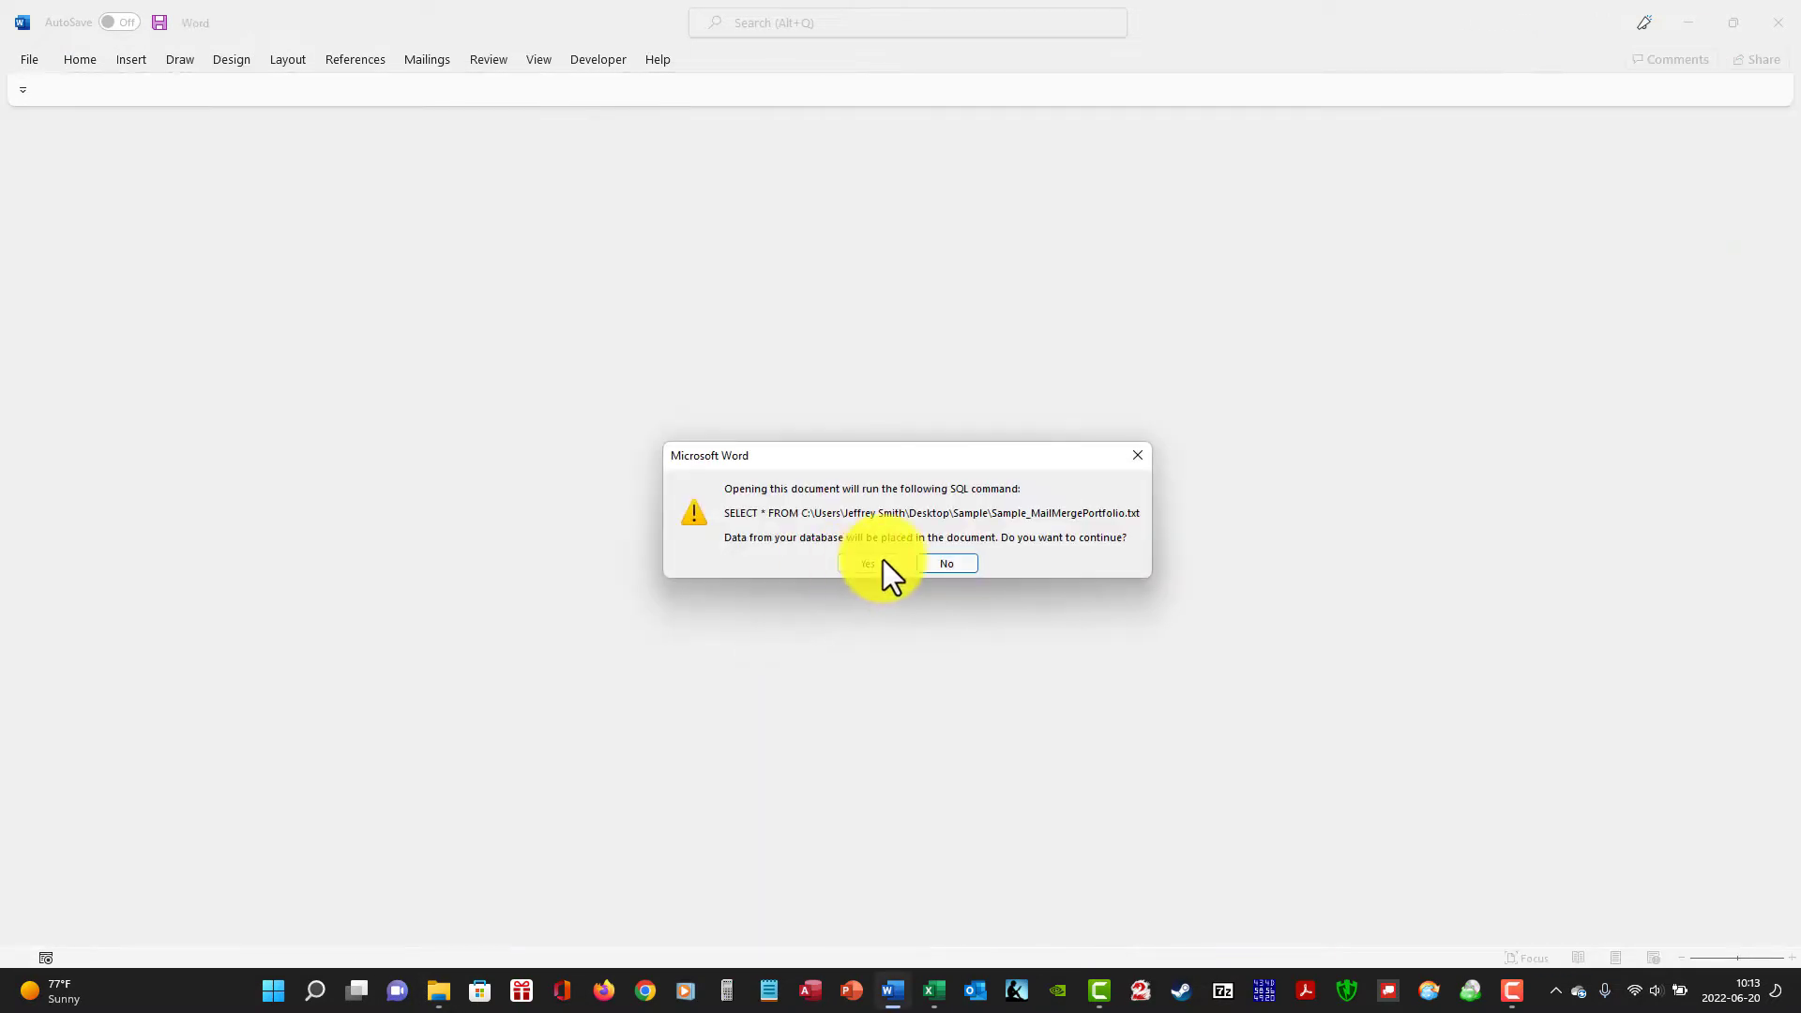
{"action": "left_click", "coordinate": [881, 562]}
{"action": "left_click", "coordinate": [1022, 628]}
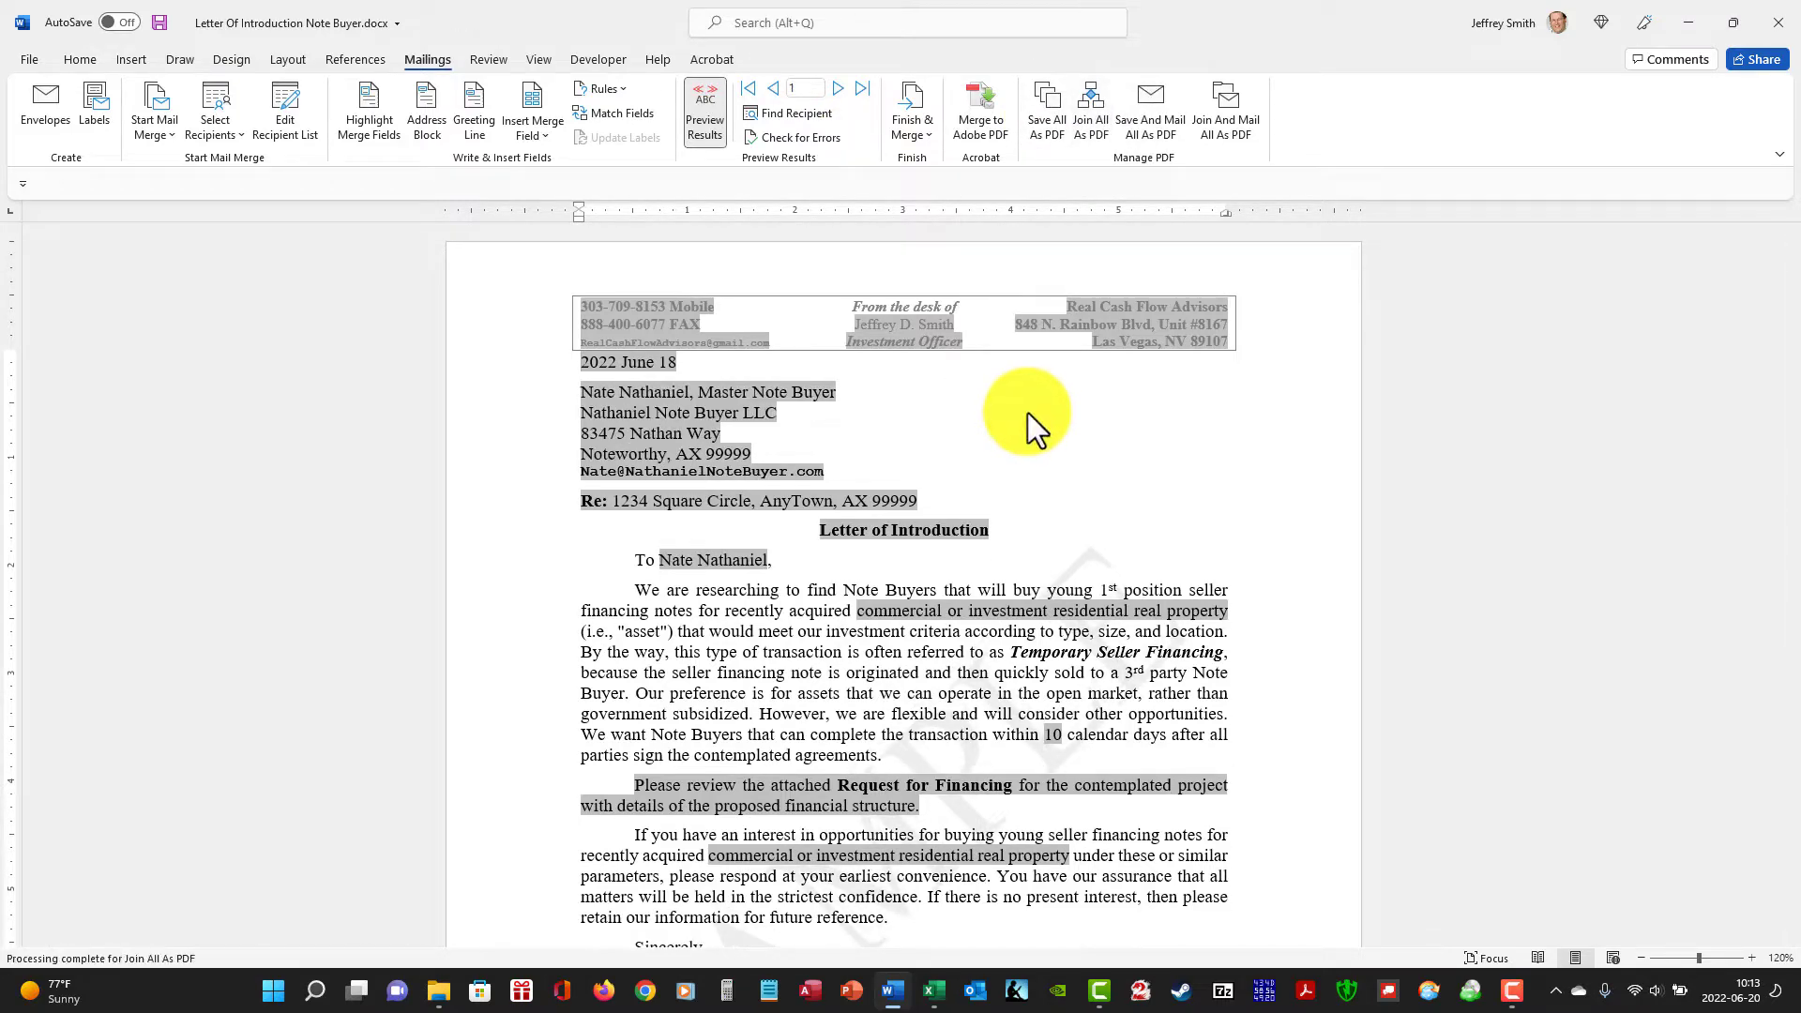
{"action": "left_click", "coordinate": [1778, 20]}
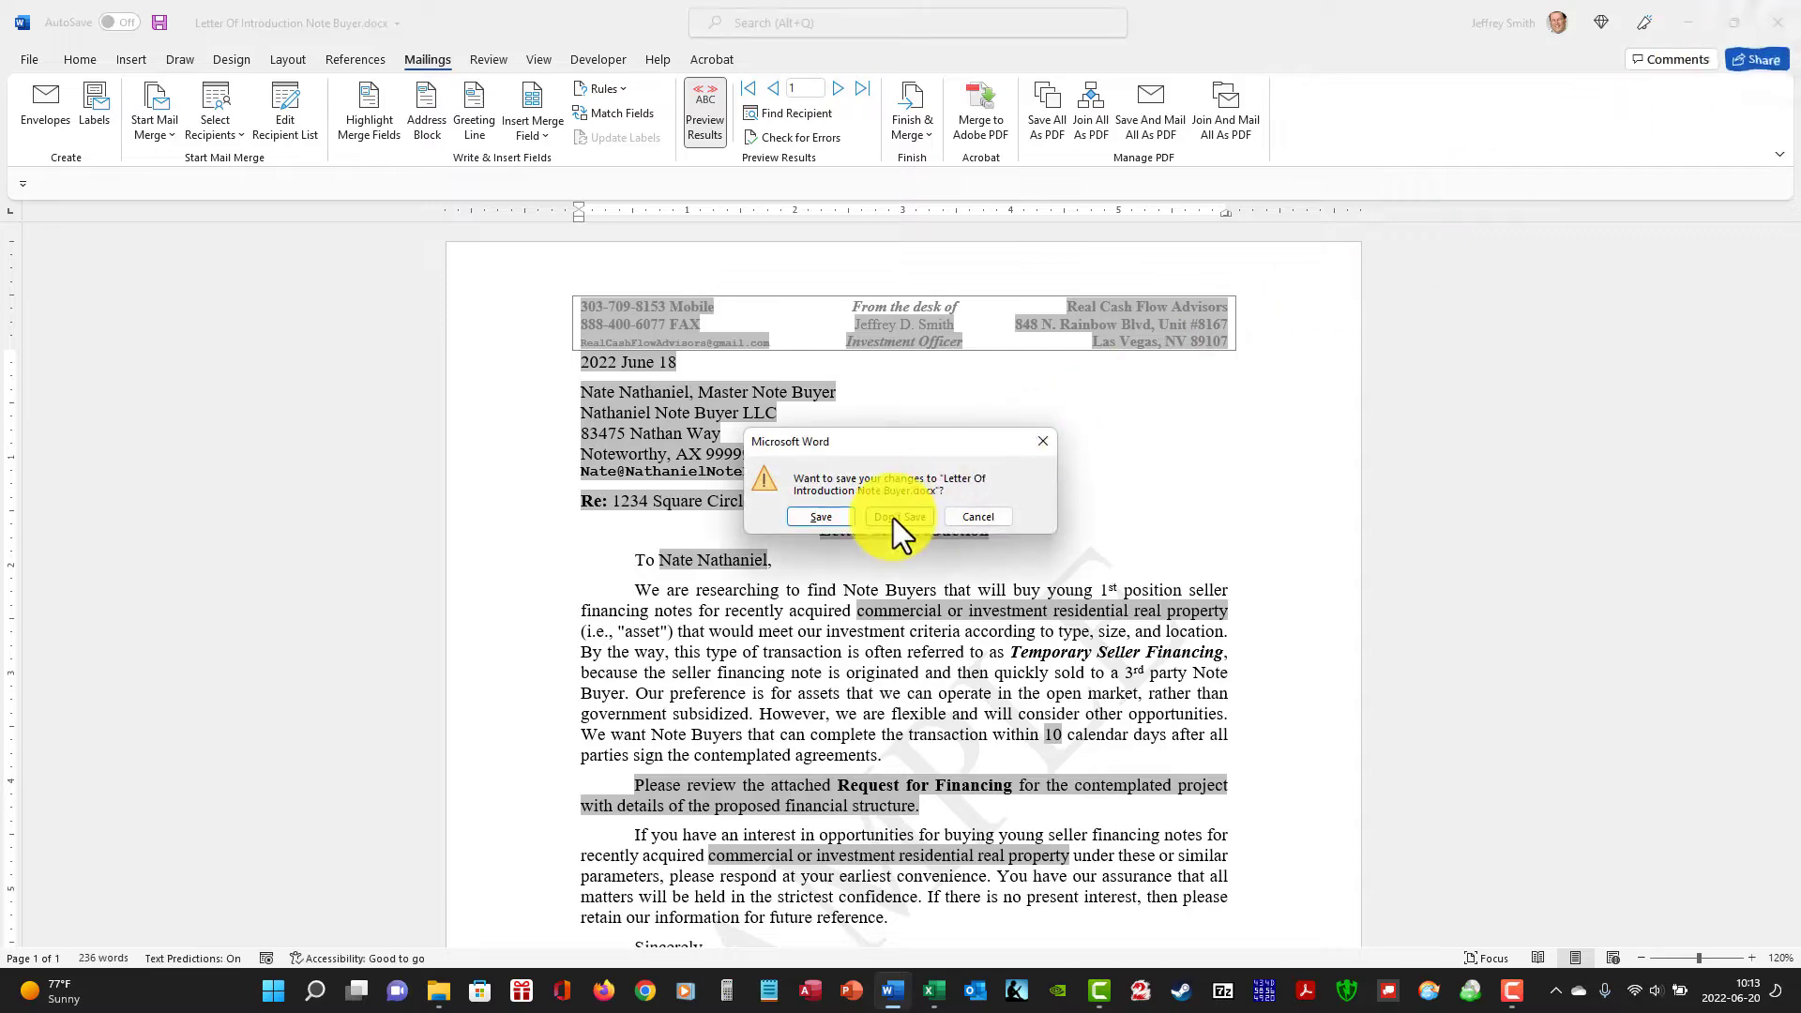
{"action": "left_click", "coordinate": [893, 515]}
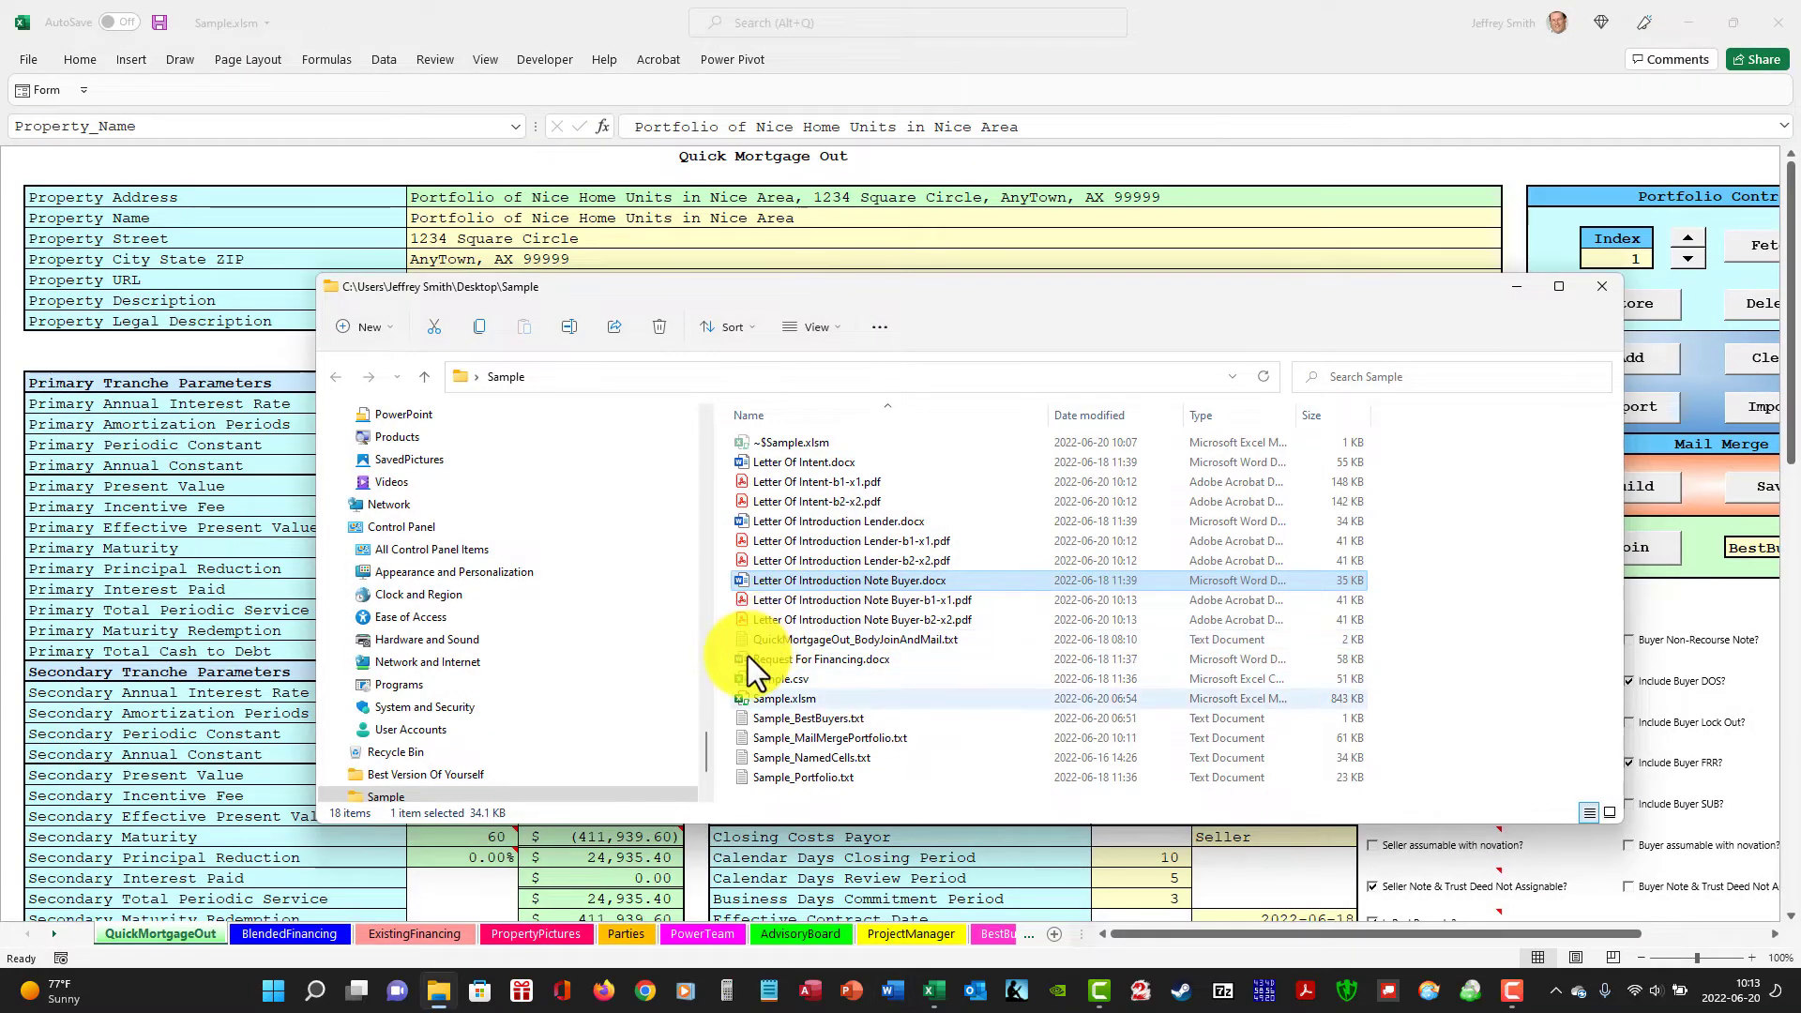
Open Request For Financing.docx with its linked merge data and start the Join And Mail All As PDF command.
{"action": "mouse_move", "coordinate": [747, 656]}
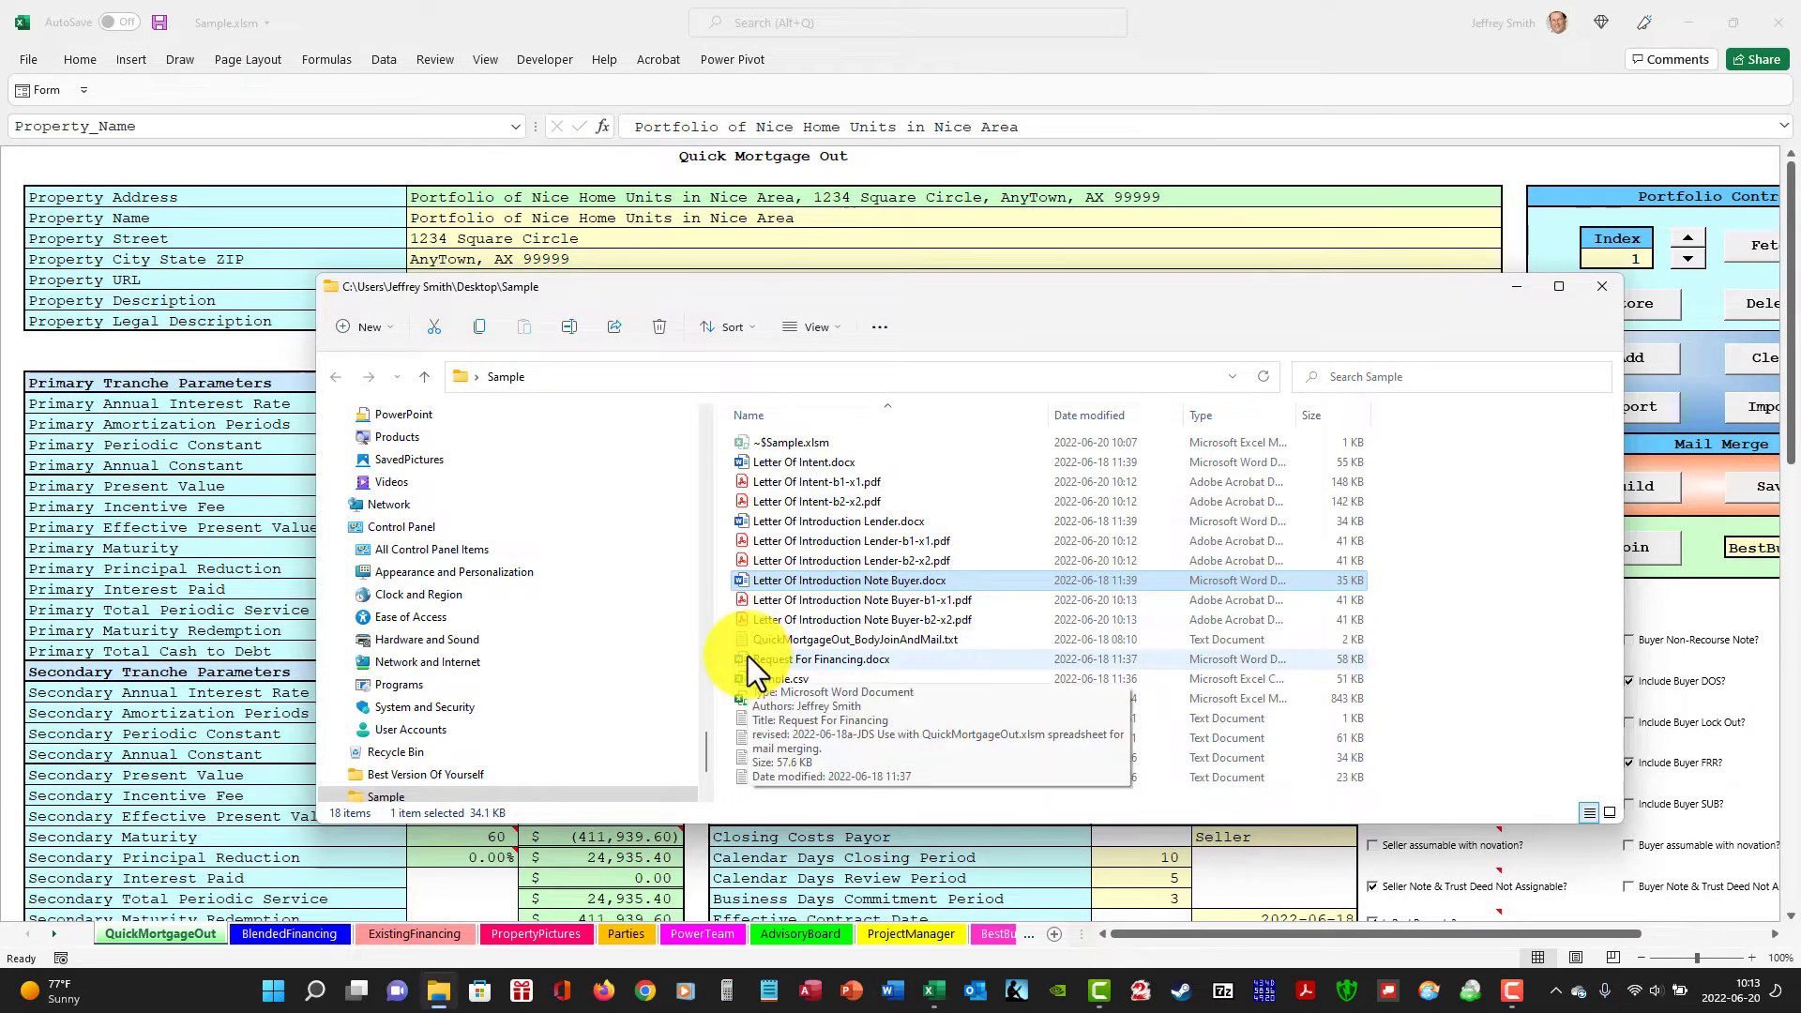
{"action": "left_click", "coordinate": [747, 659]}
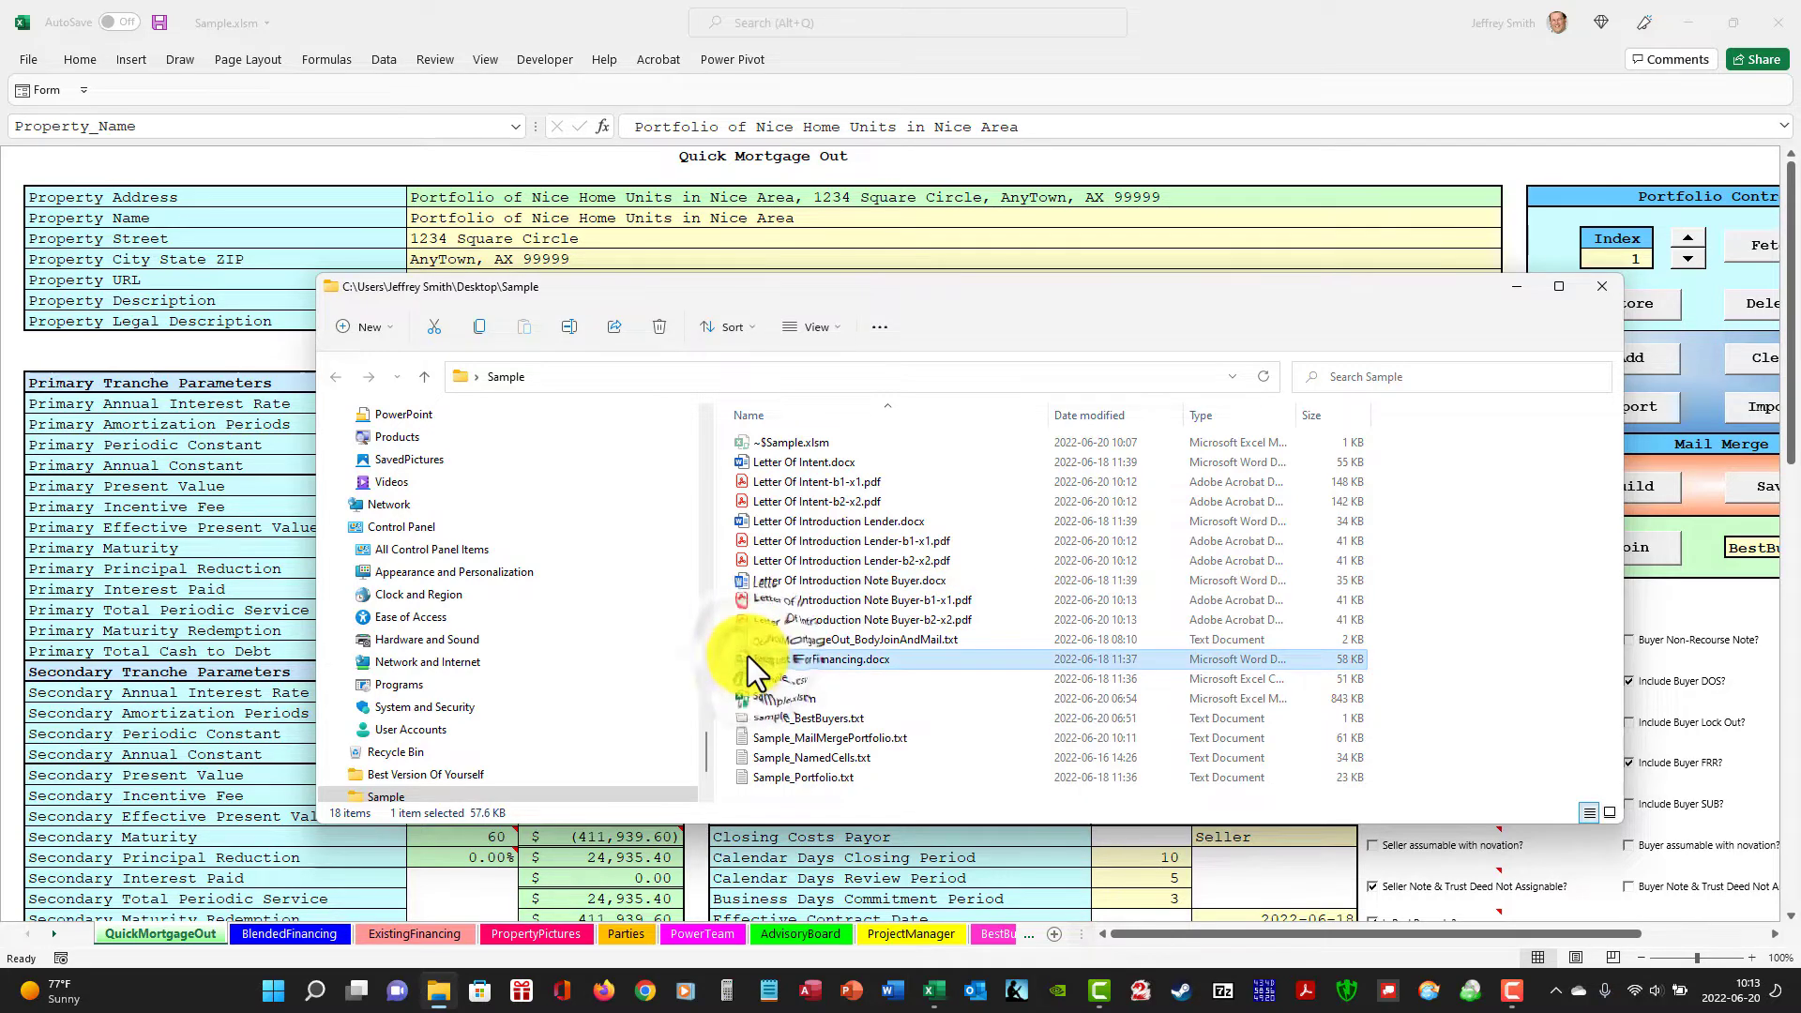
{"action": "double_click", "coordinate": [747, 659]}
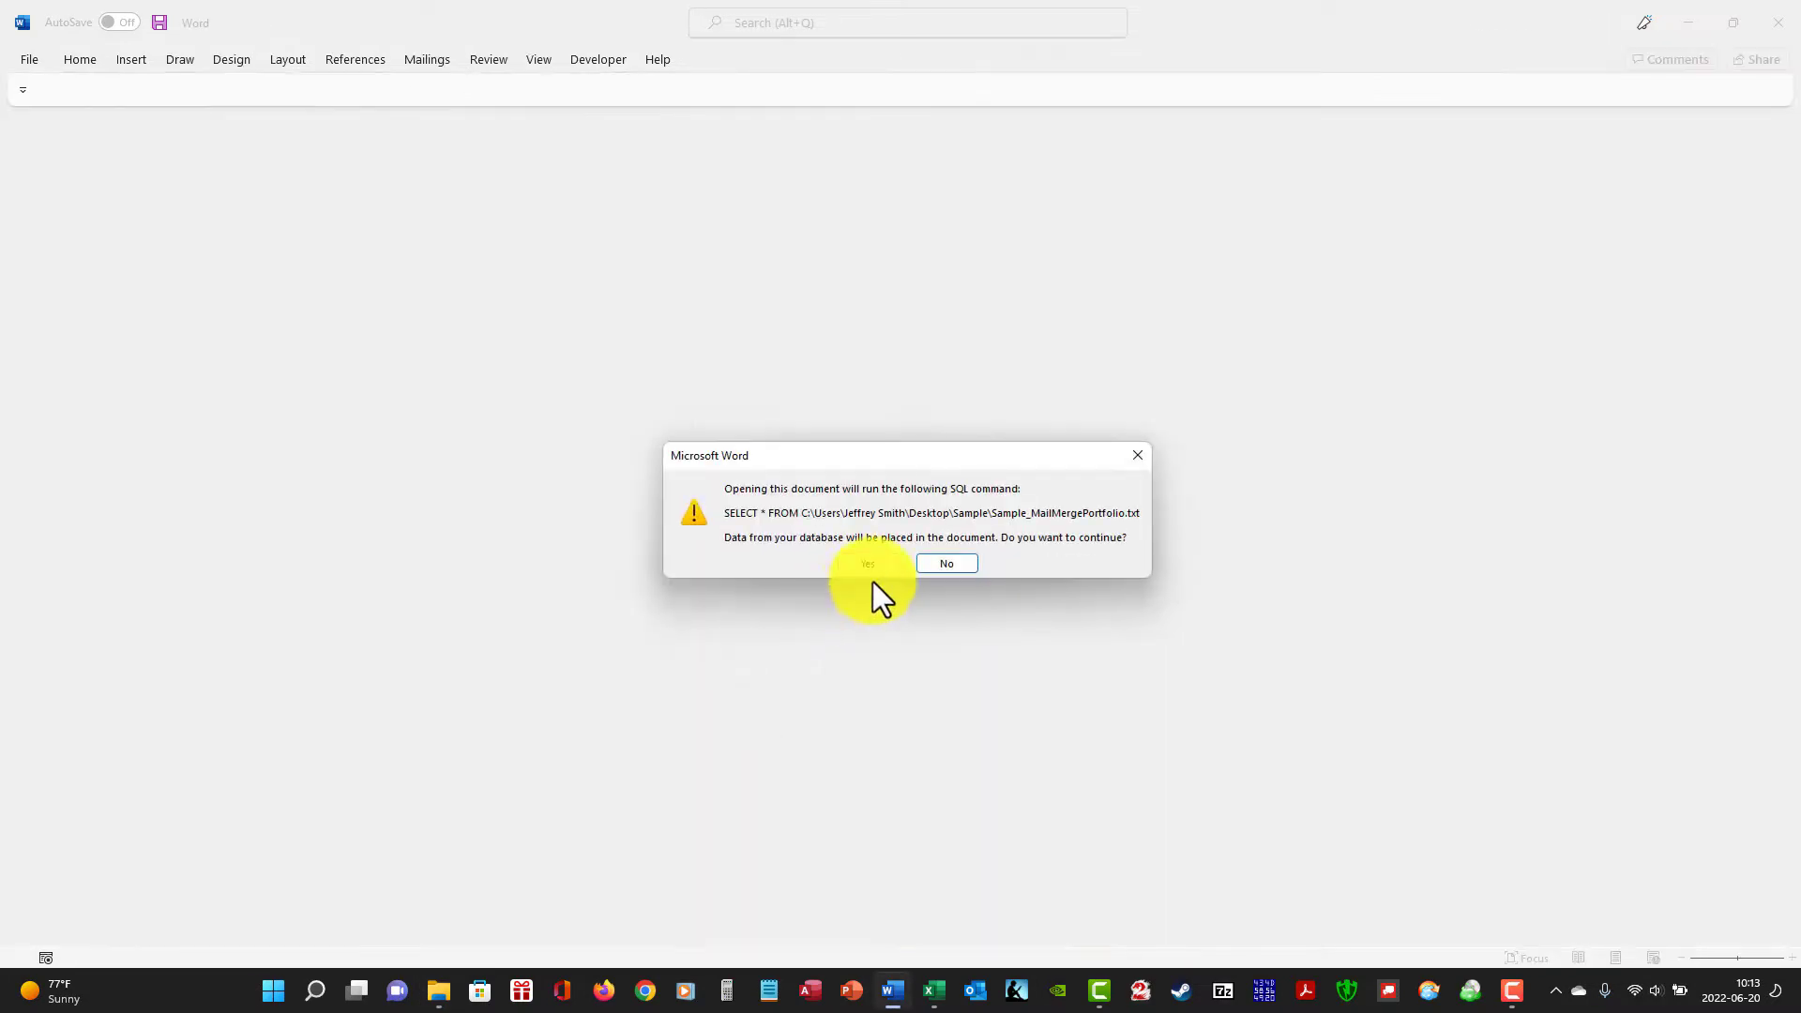
{"action": "left_click", "coordinate": [875, 562]}
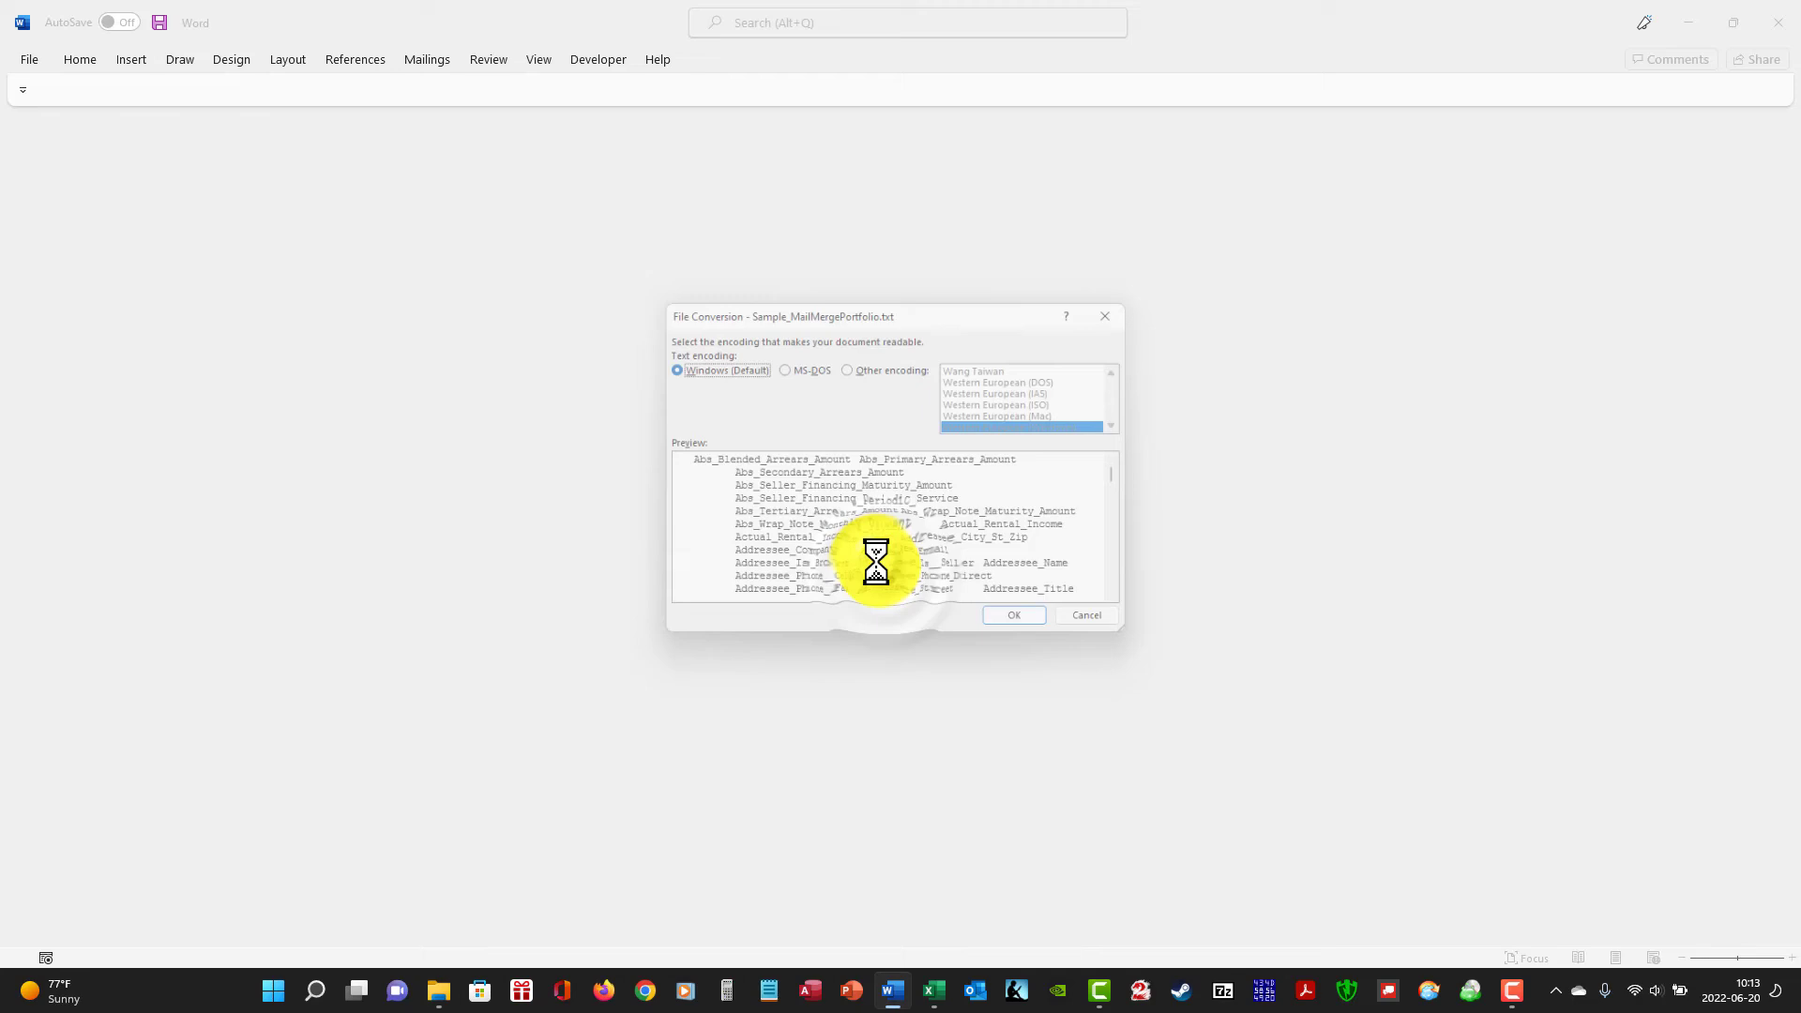
{"action": "left_click", "coordinate": [1024, 628]}
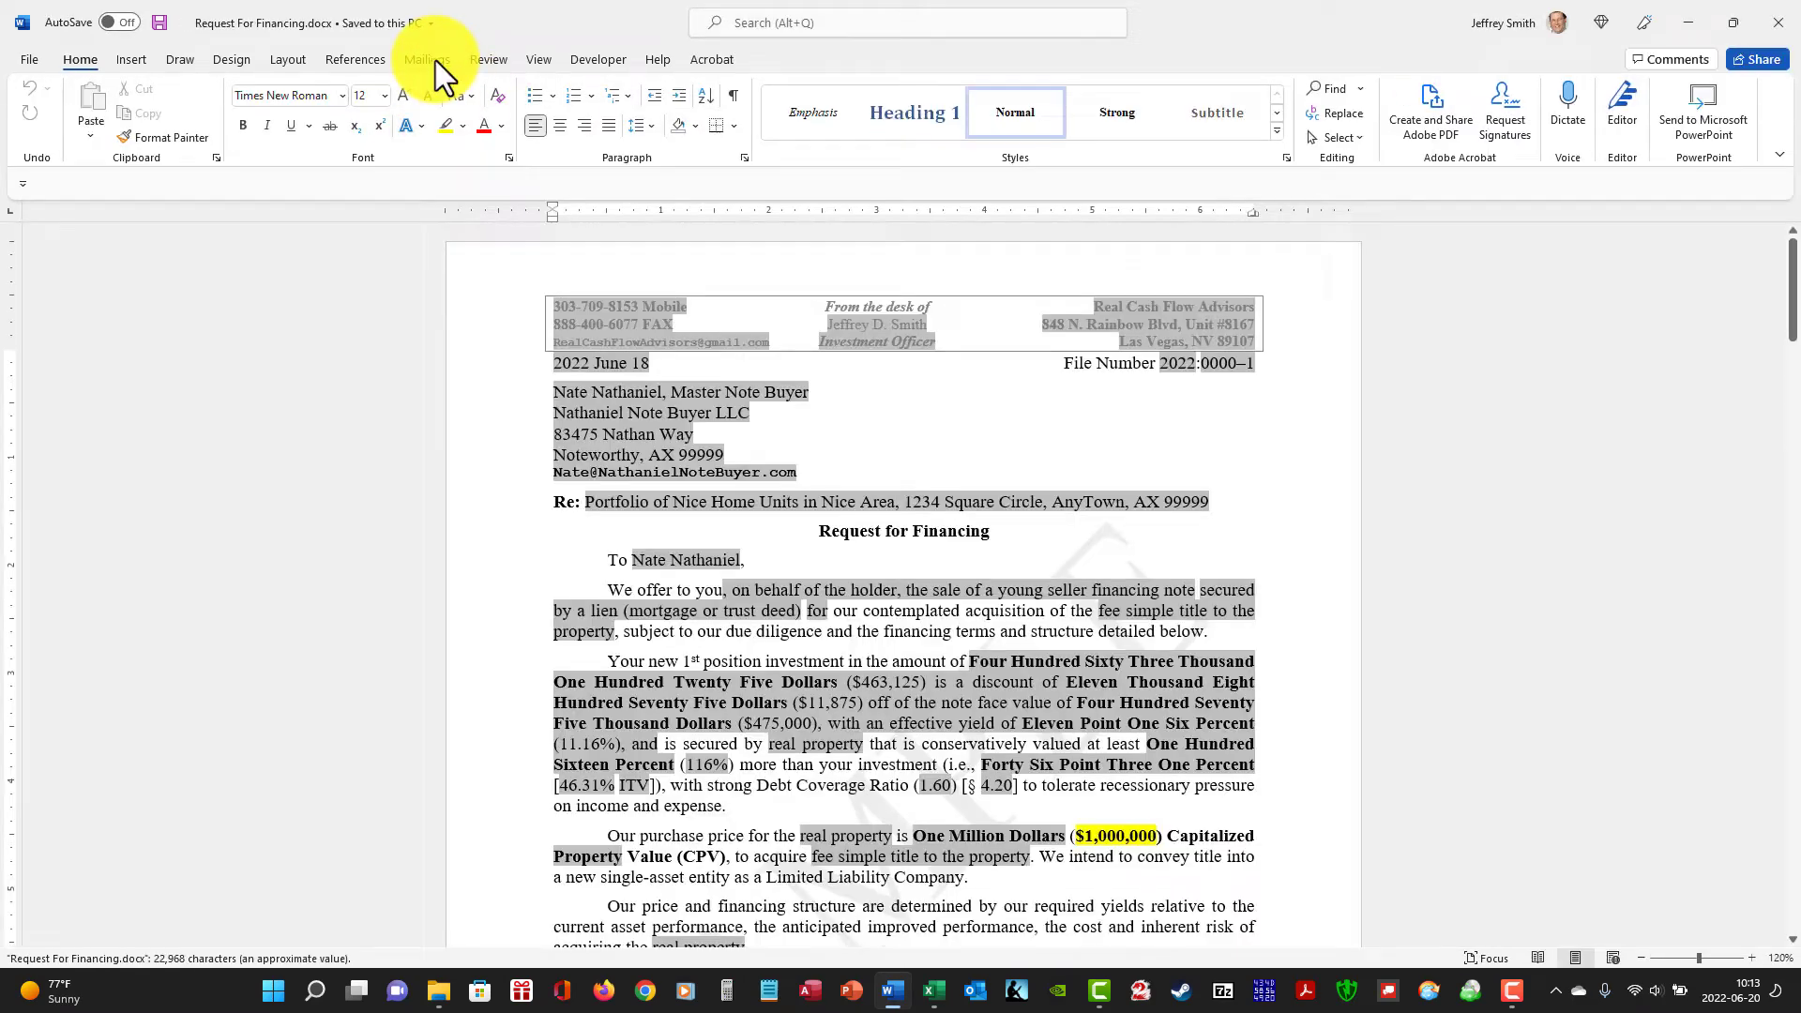
{"action": "left_click", "coordinate": [435, 60]}
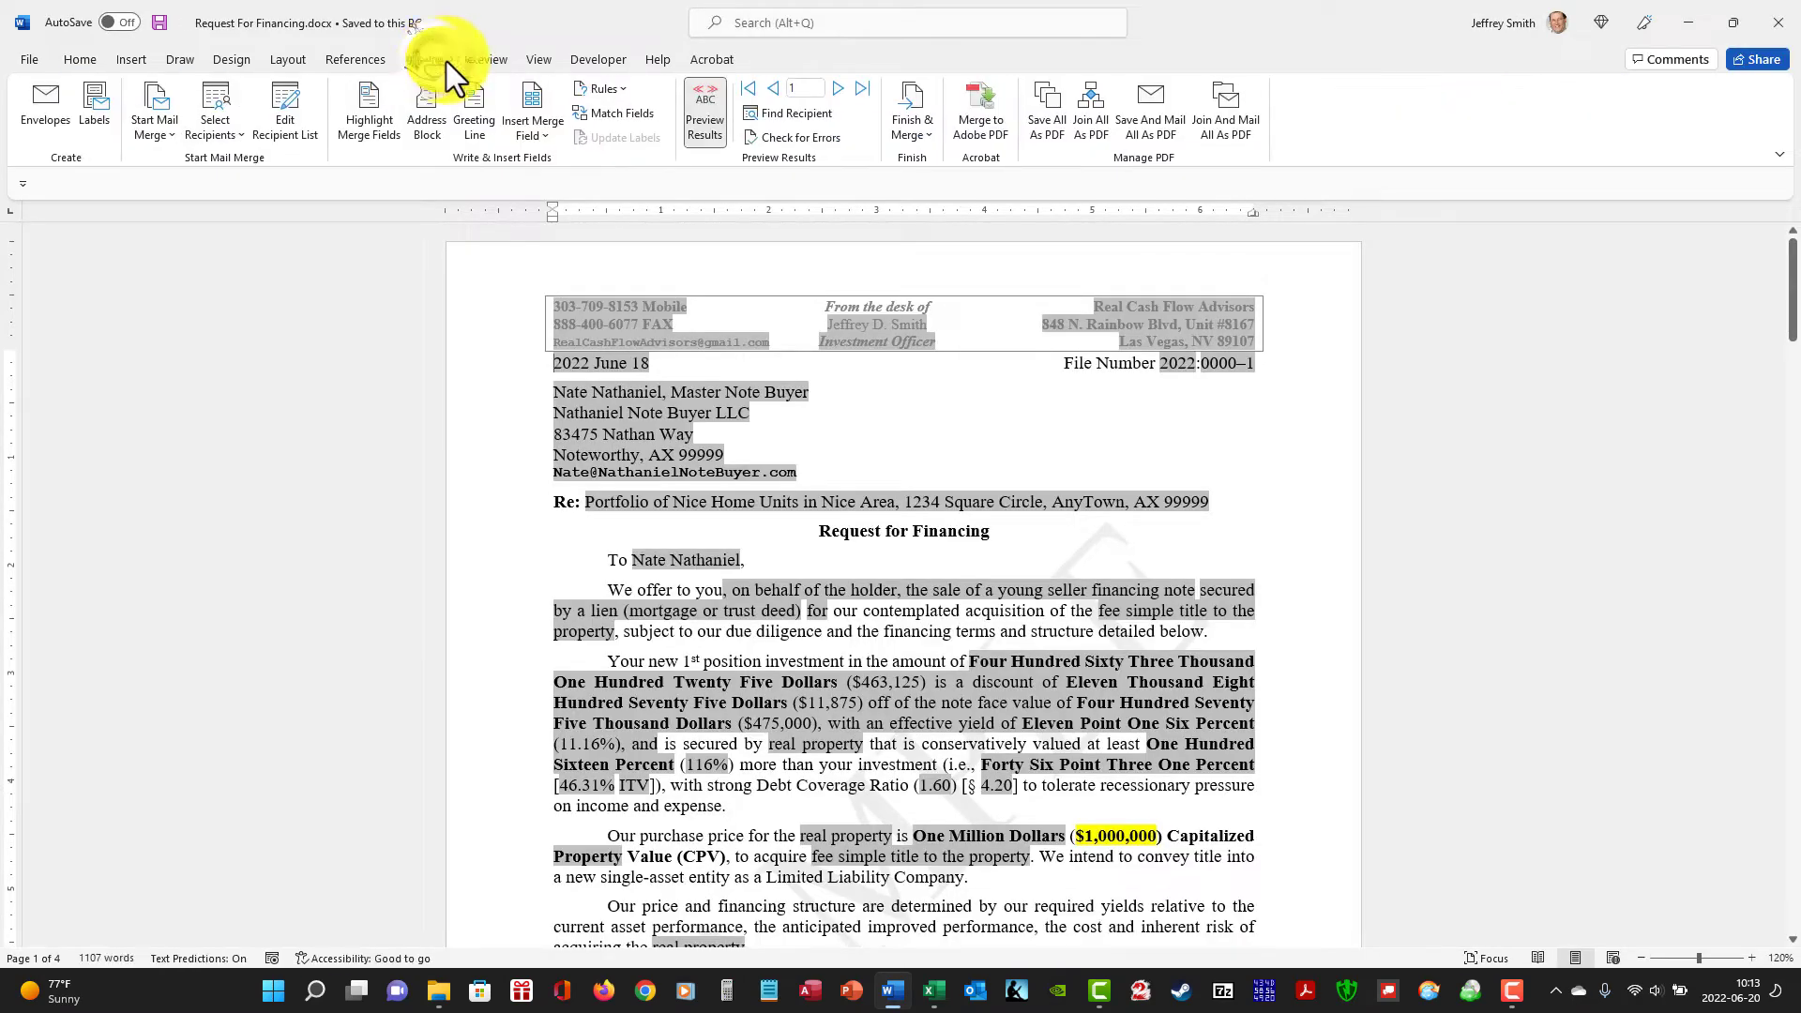
{"action": "left_click", "coordinate": [1231, 122]}
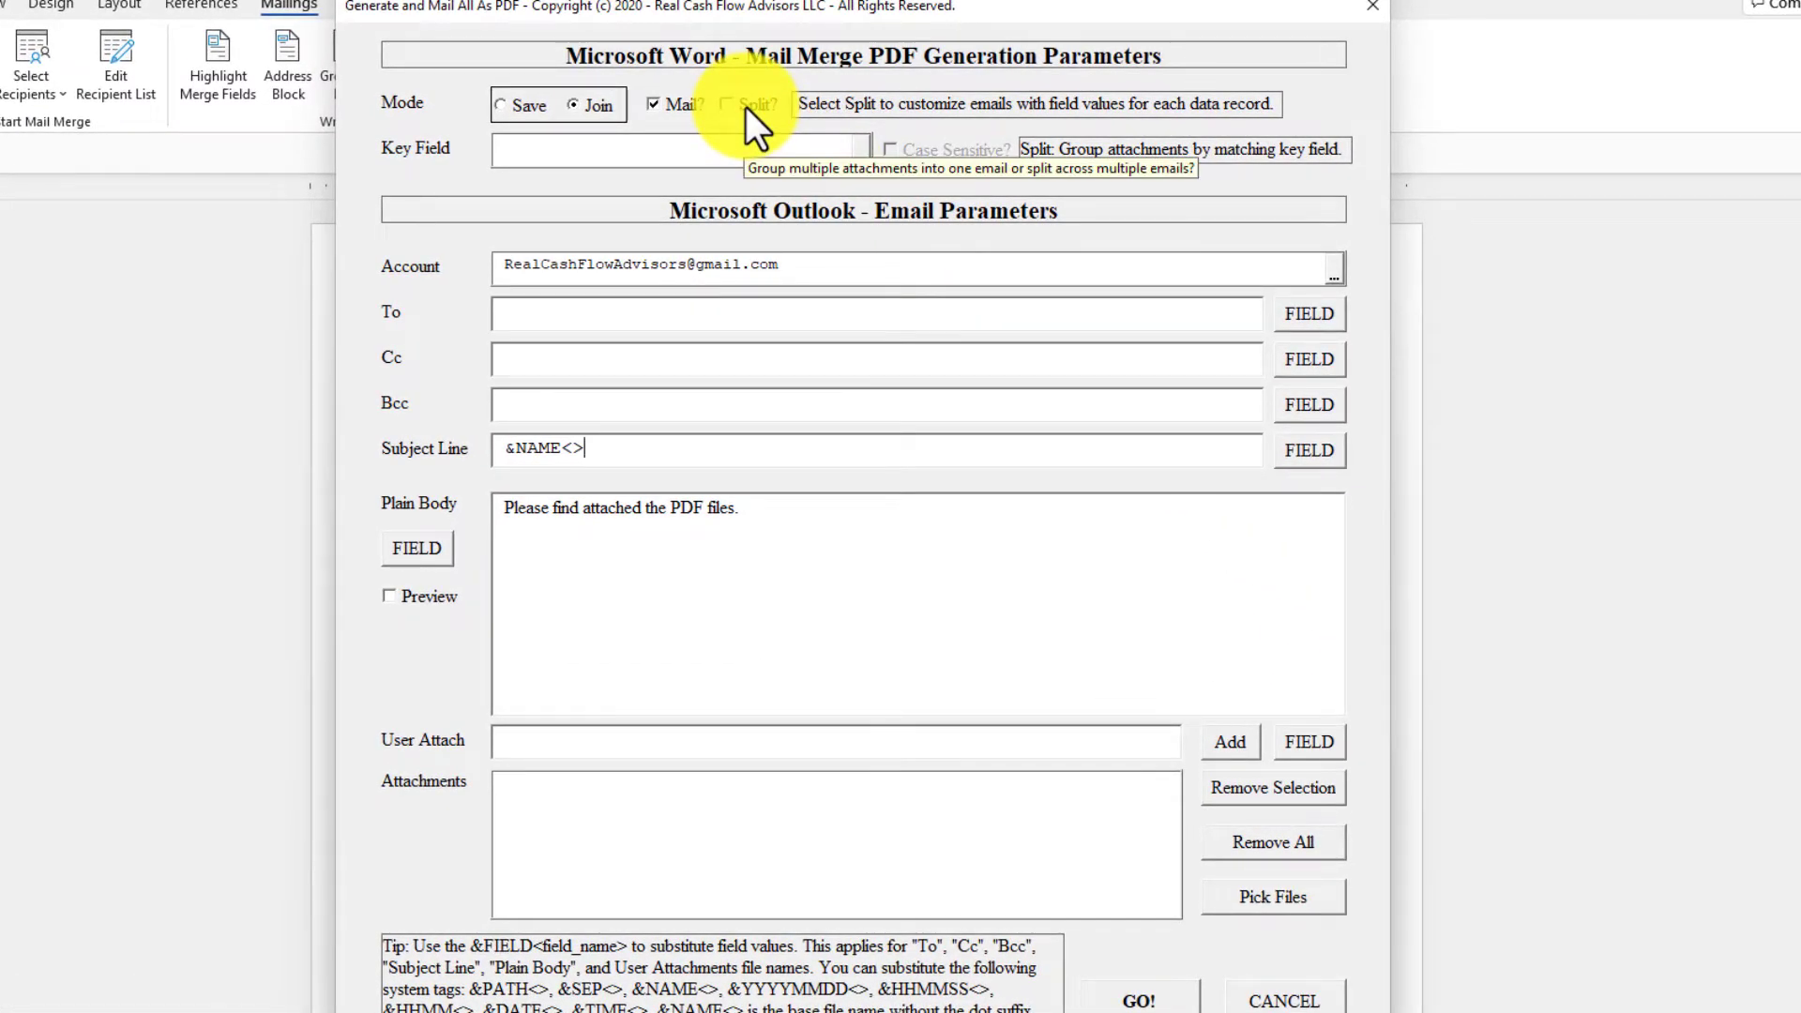
Enable Split for the joined mailing and choose Best_Buyer_Email as the key field for grouping attachments.
{"action": "left_click", "coordinate": [746, 105]}
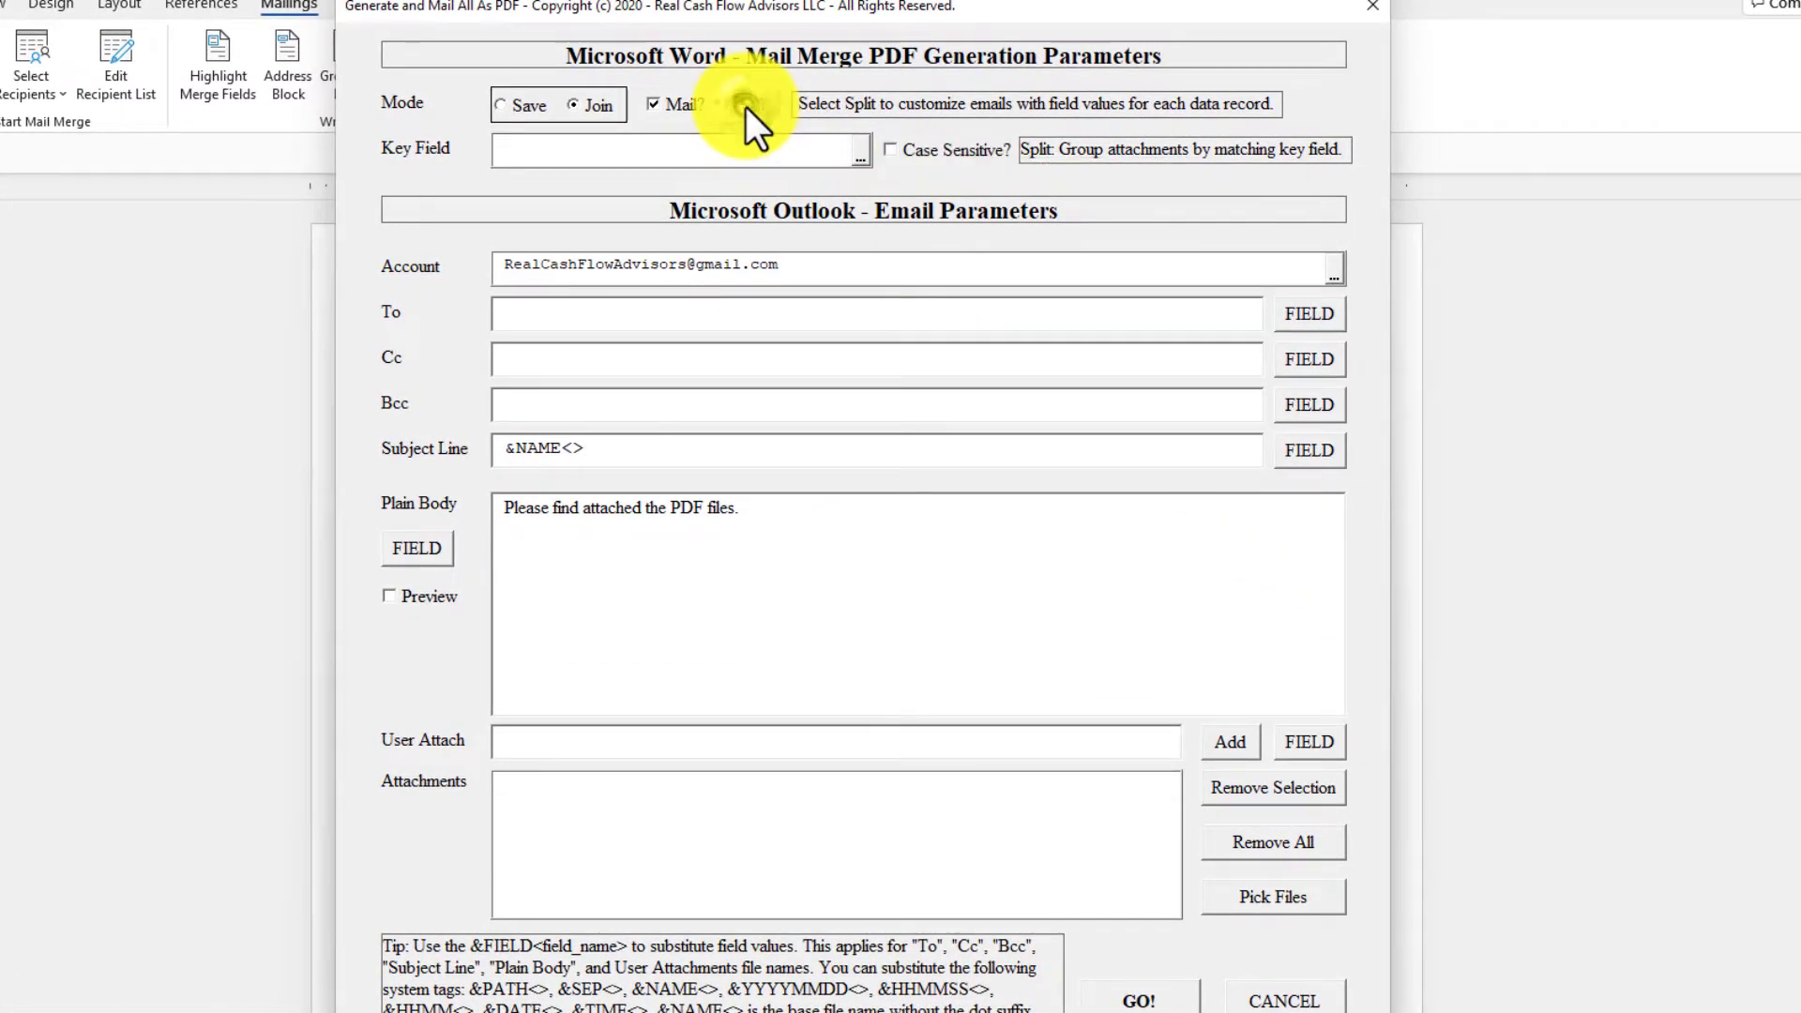
{"action": "left_click", "coordinate": [862, 152]}
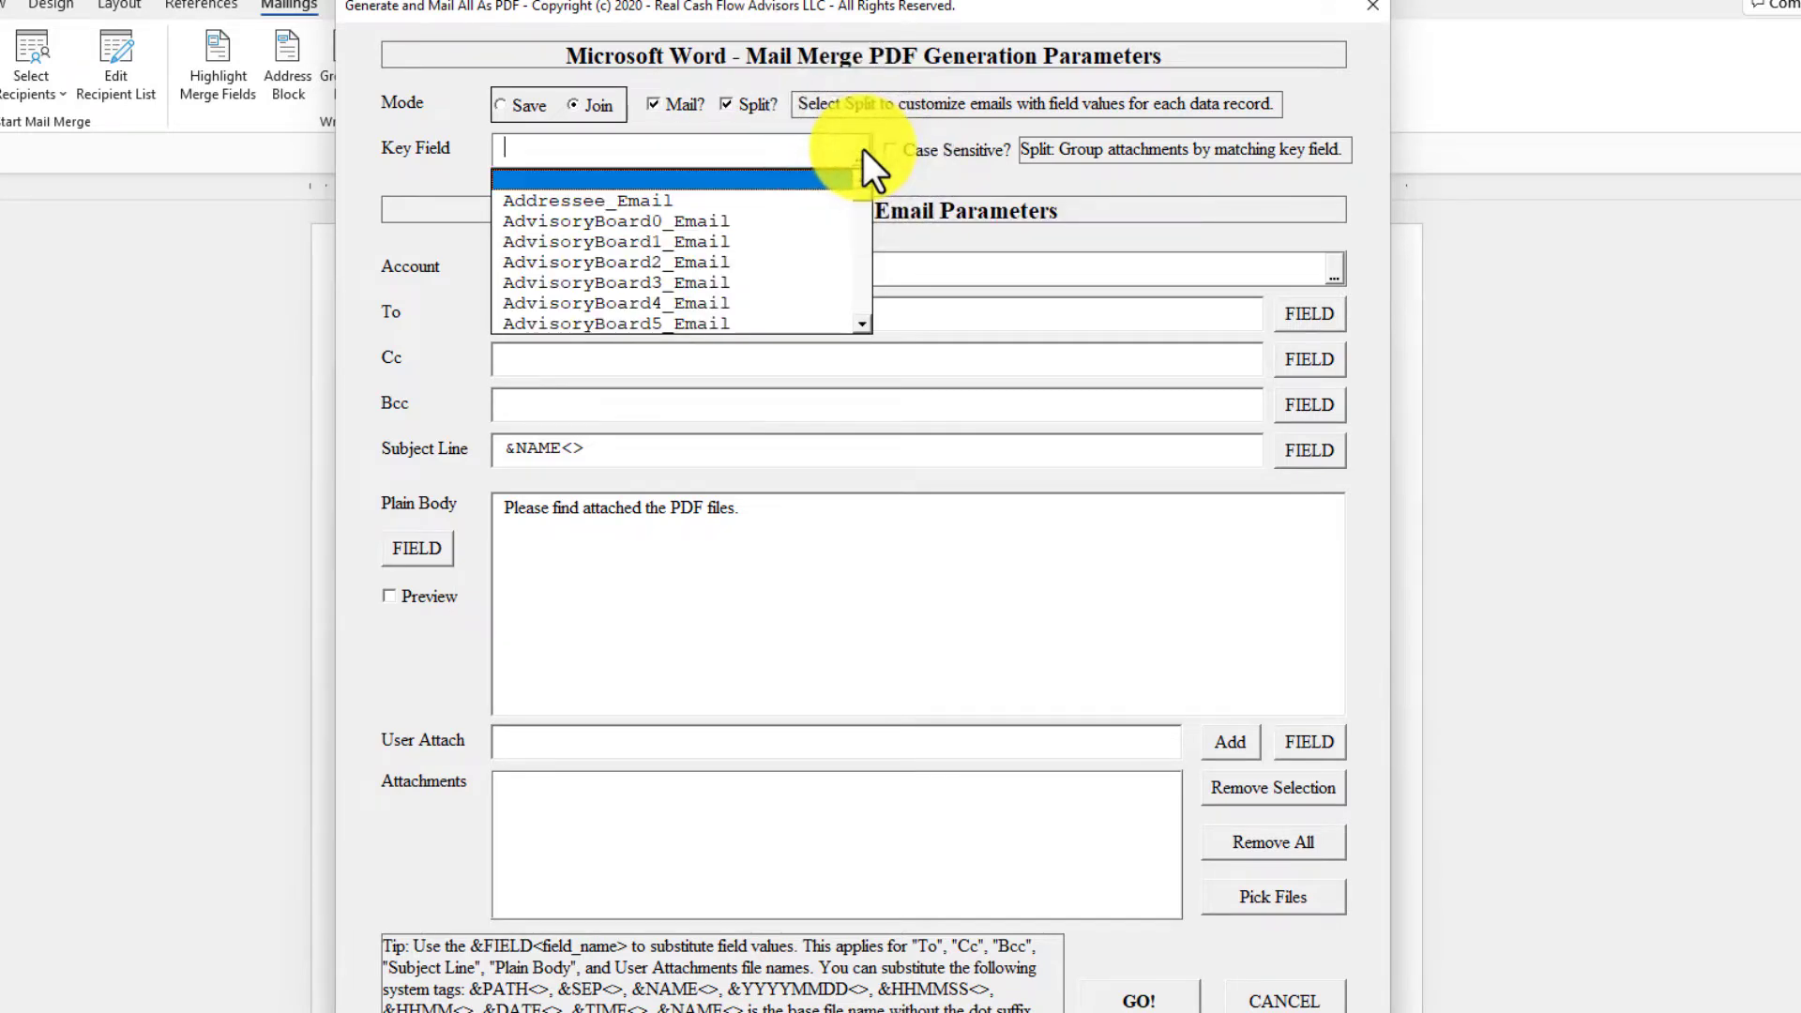
{"action": "type", "text": "Best_Buyer_Email"}
{"action": "left_click", "coordinate": [705, 323]}
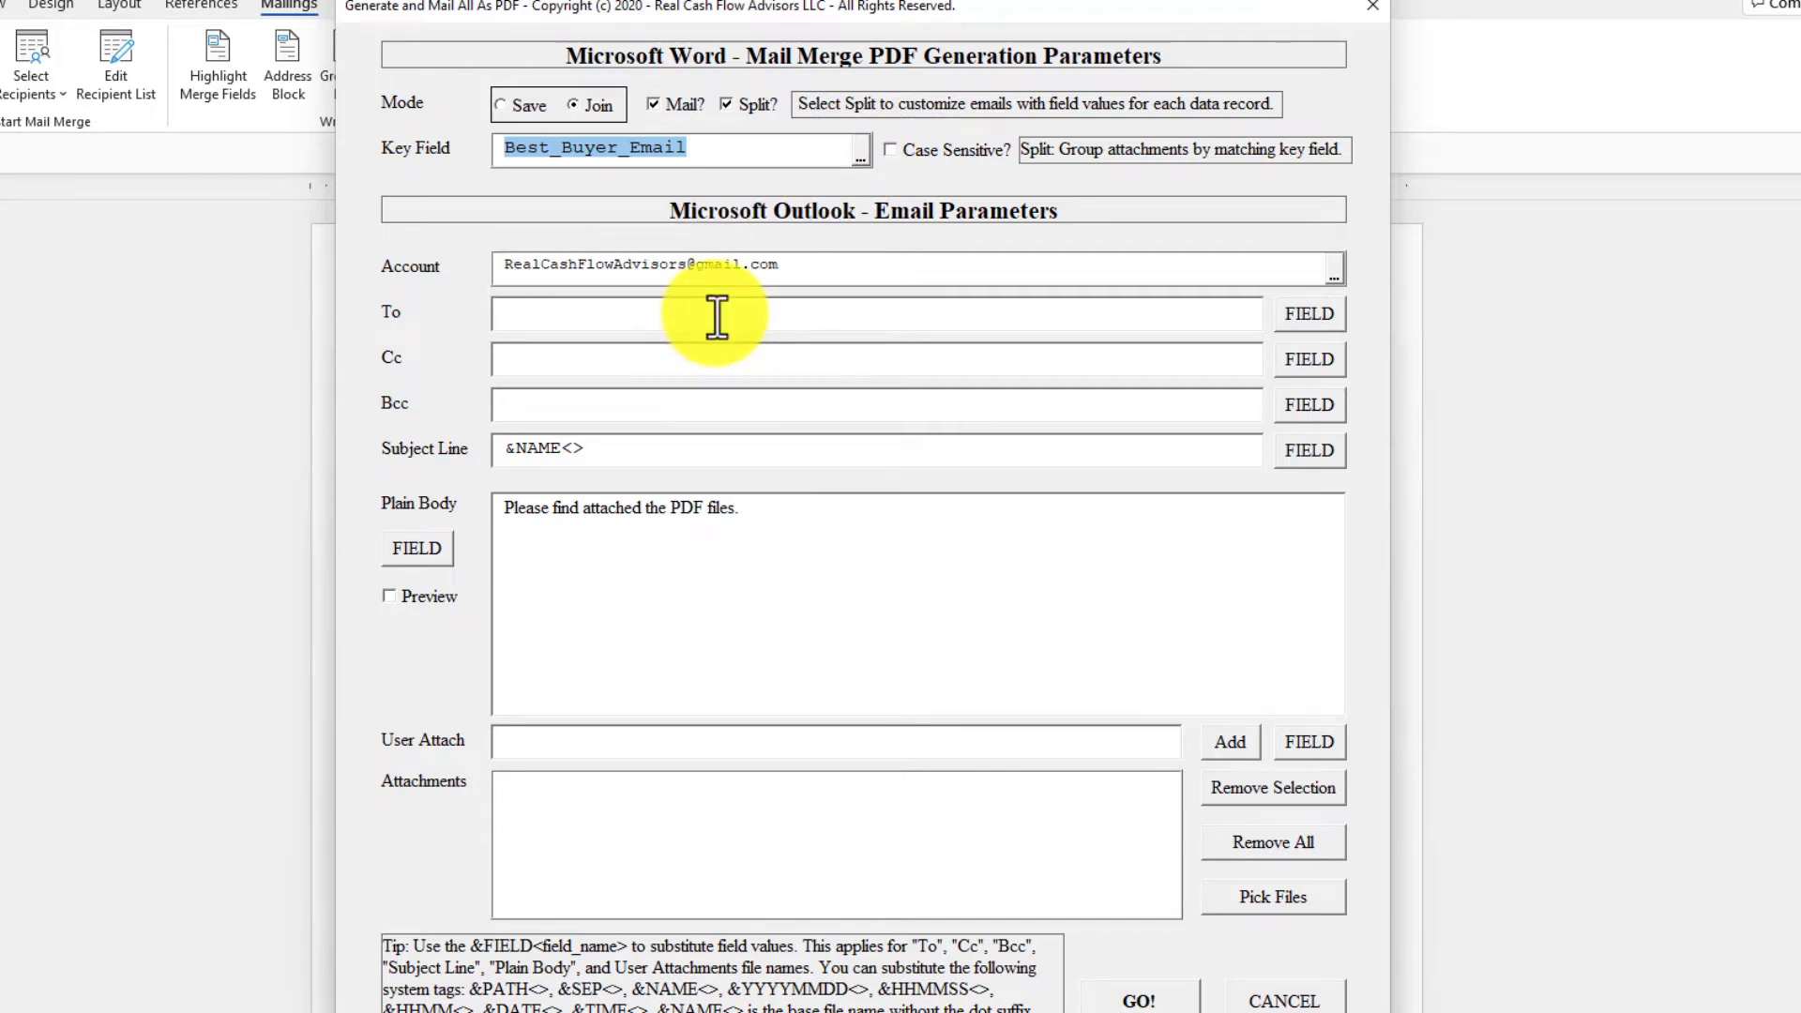
Fill in the To field with the company's own e-mail address, the same as the sending account.
{"action": "left_click", "coordinate": [716, 317]}
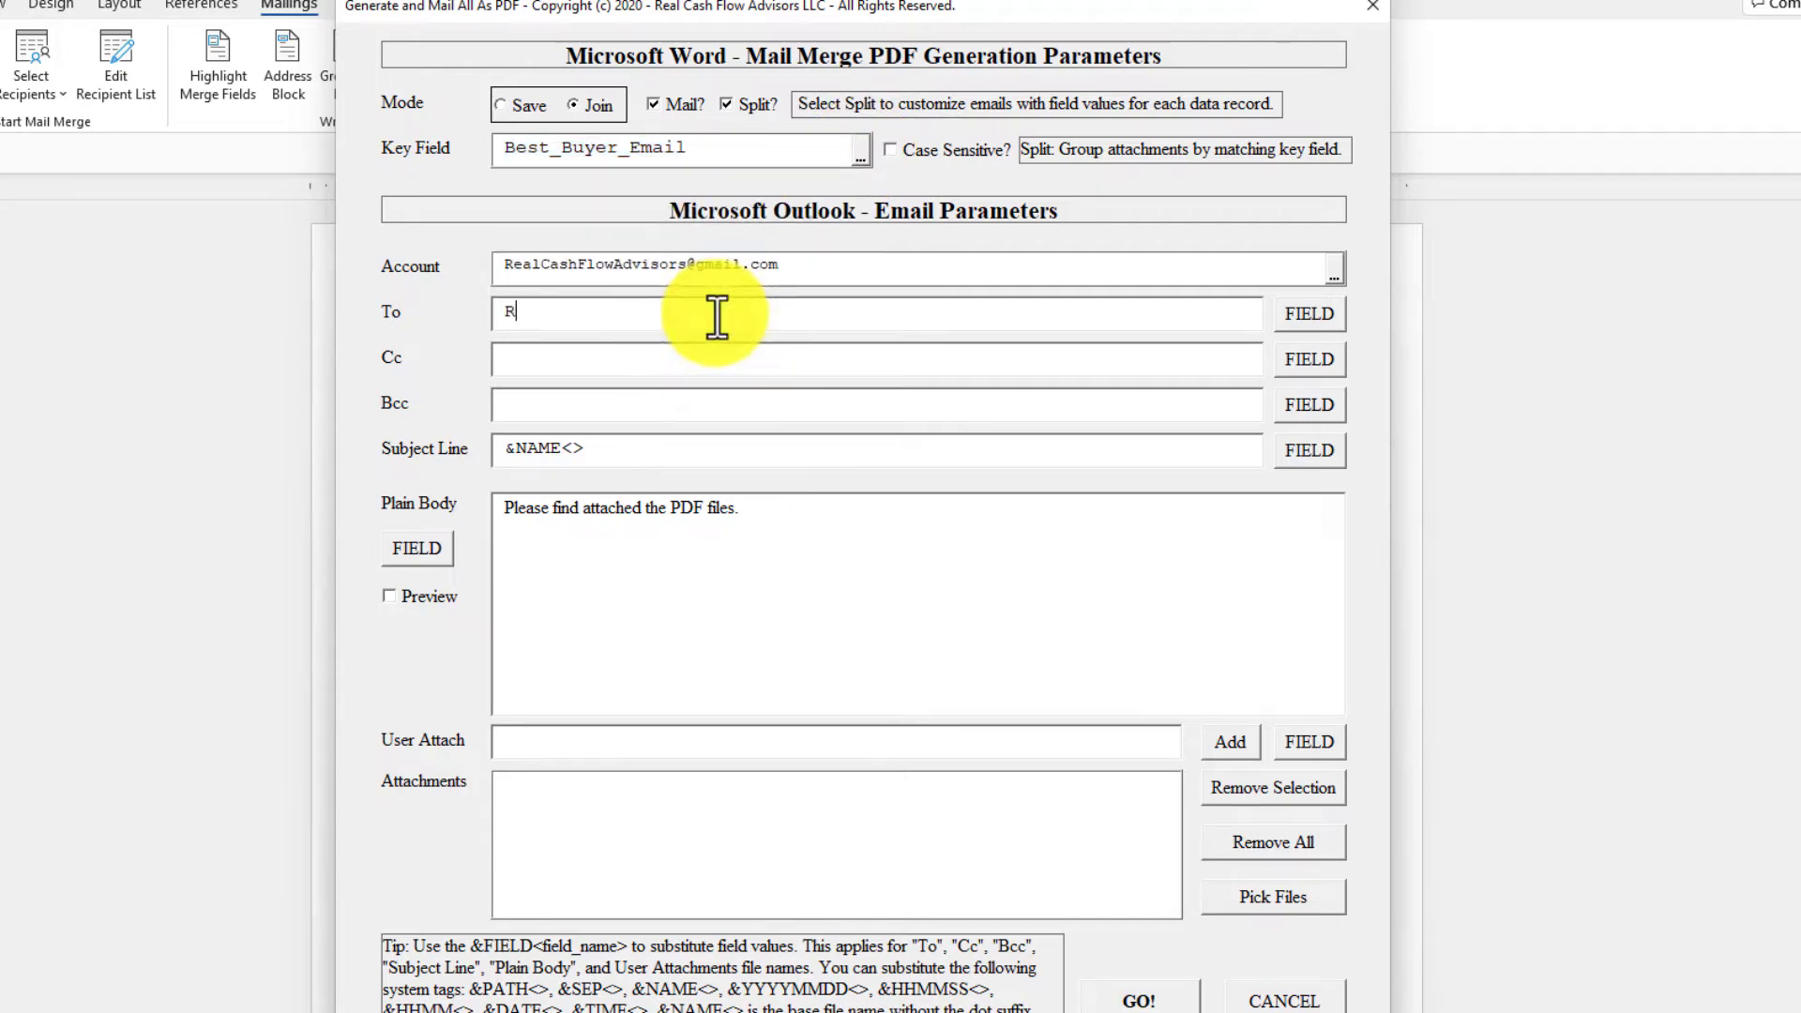
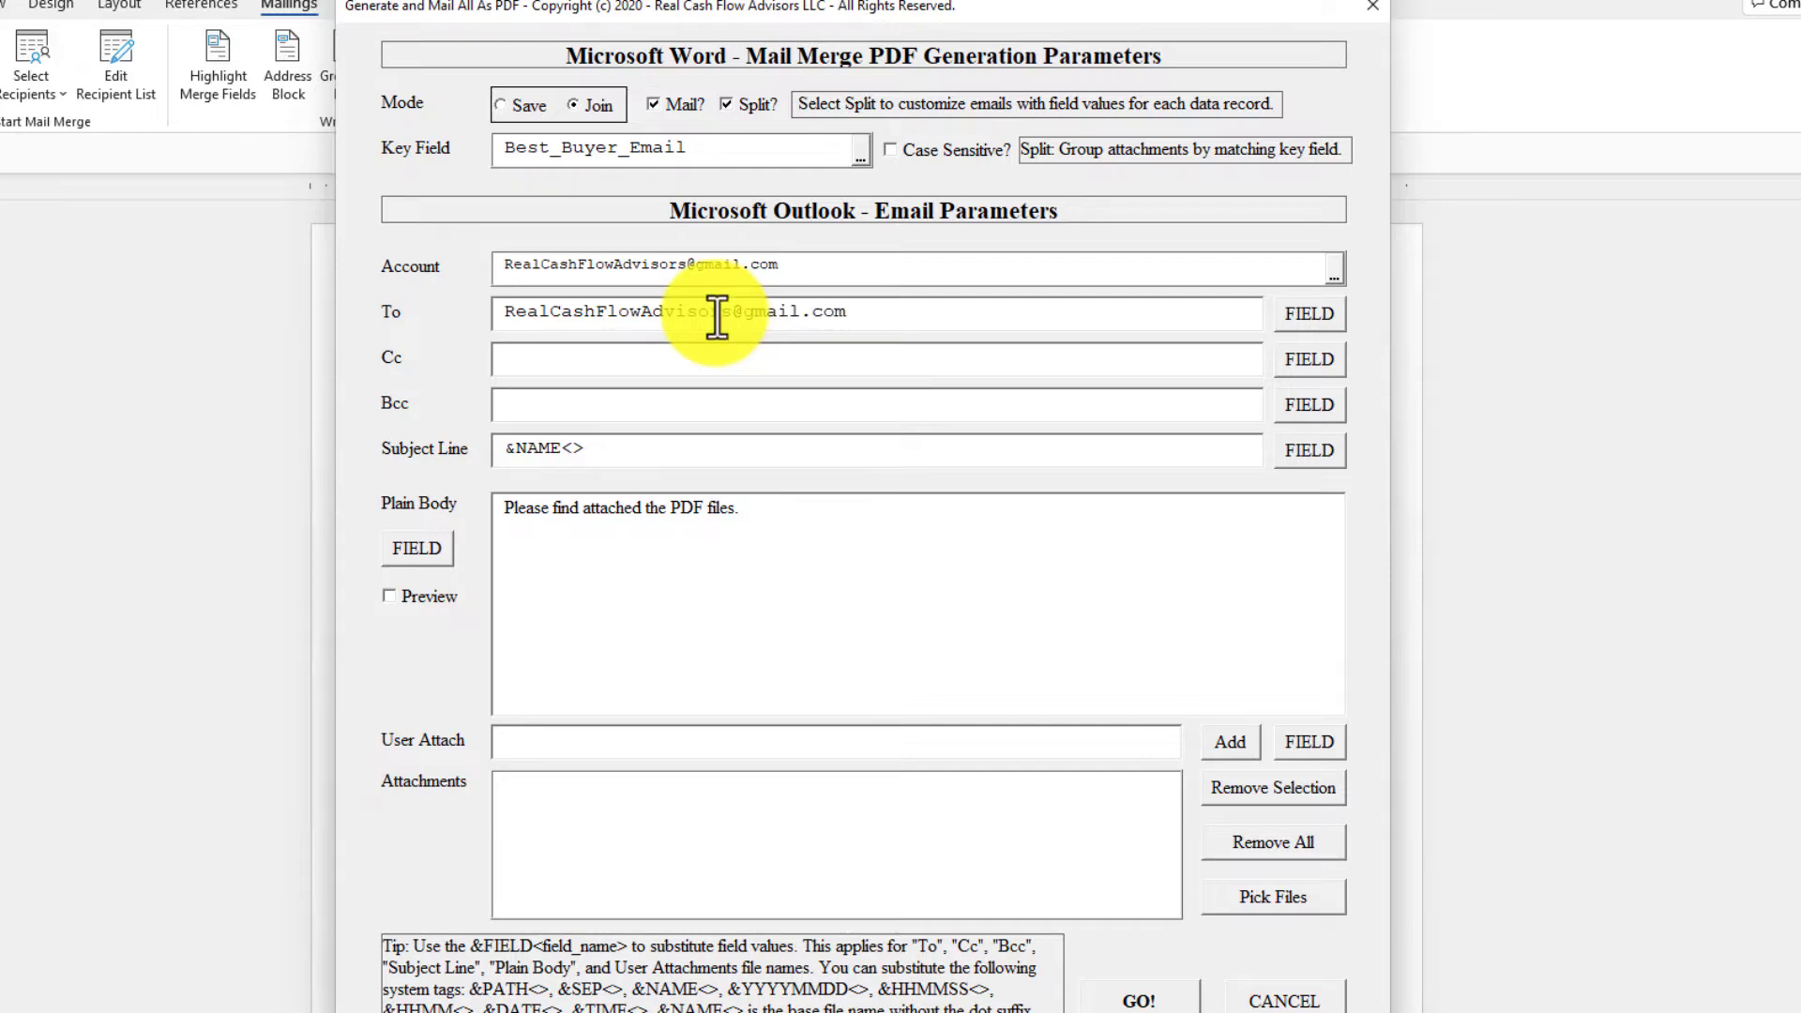
Prefix the e-mail subject line so that it reads "Sample: &NAME<>".
{"action": "left_click", "coordinate": [700, 451]}
{"action": "key", "text": "Home"}
{"action": "type", "text": "Sampl"}
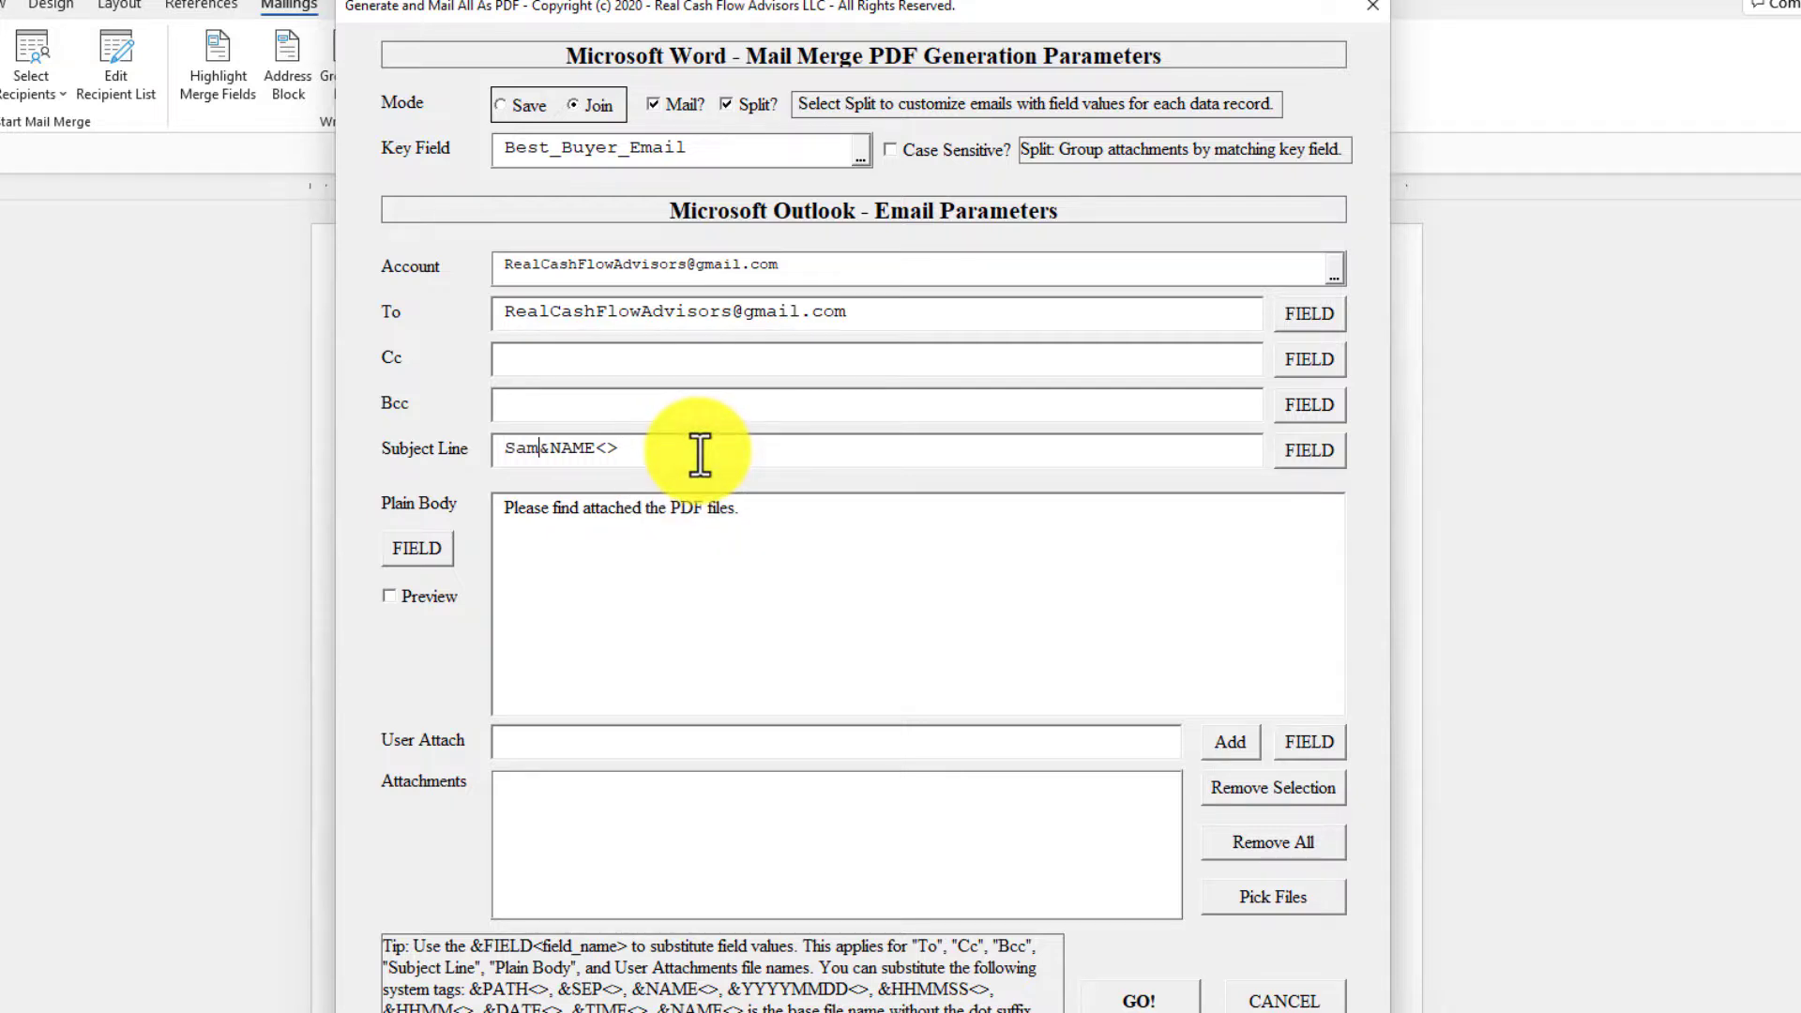
{"action": "type", "text": "e:"}
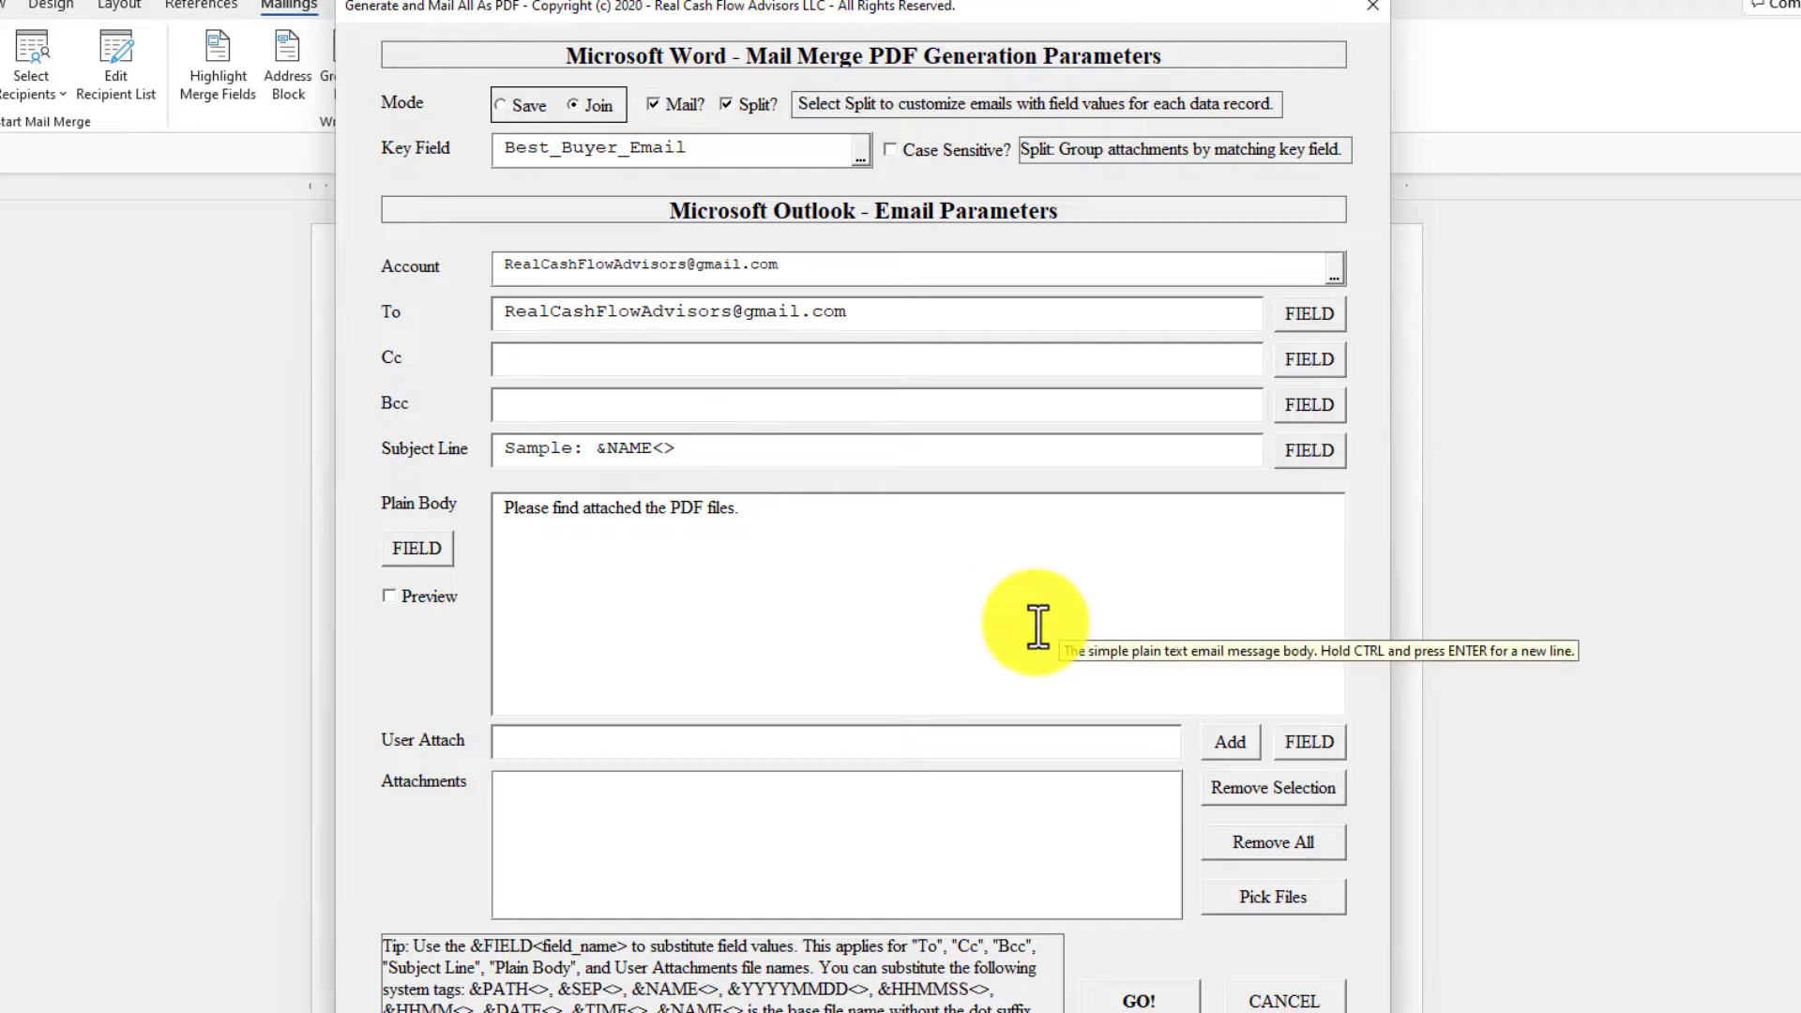
Copy the entire text of QuickMortgageOut_BodyJoinAndMail.txt from the Sample folder and close the file.
{"action": "key", "text": "alt+Tab"}
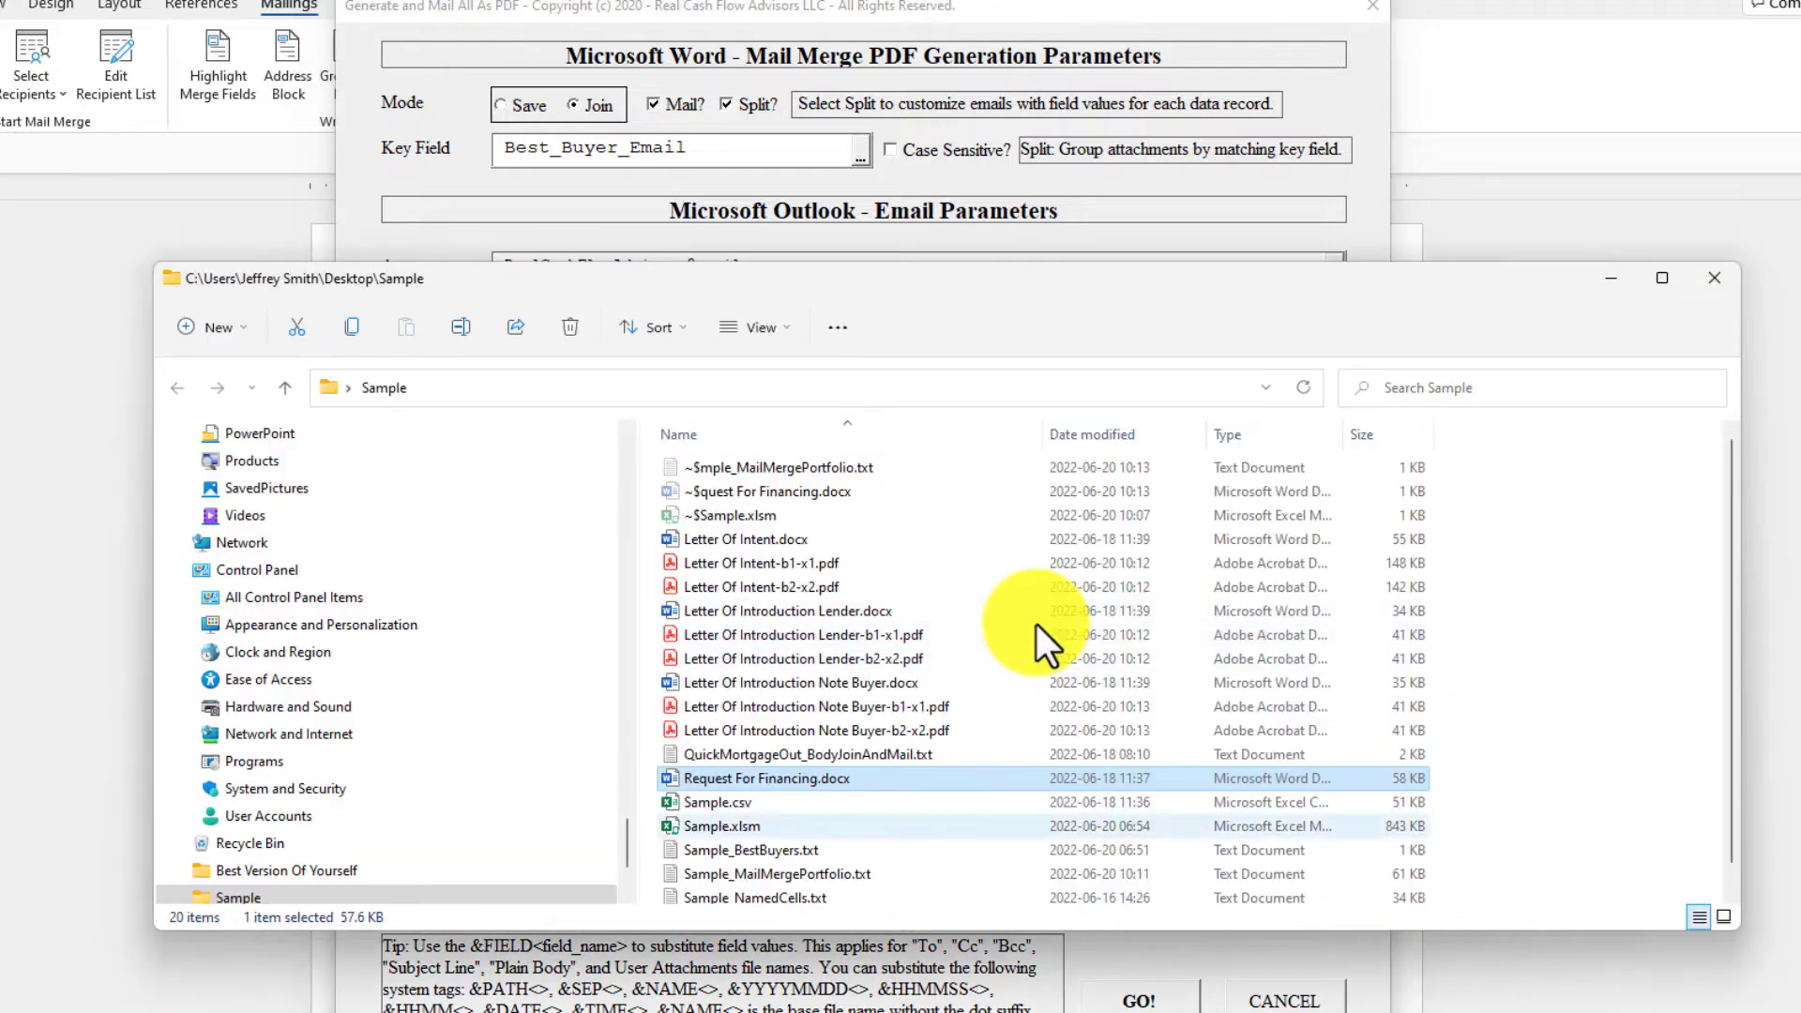
{"action": "double_click", "coordinate": [703, 755]}
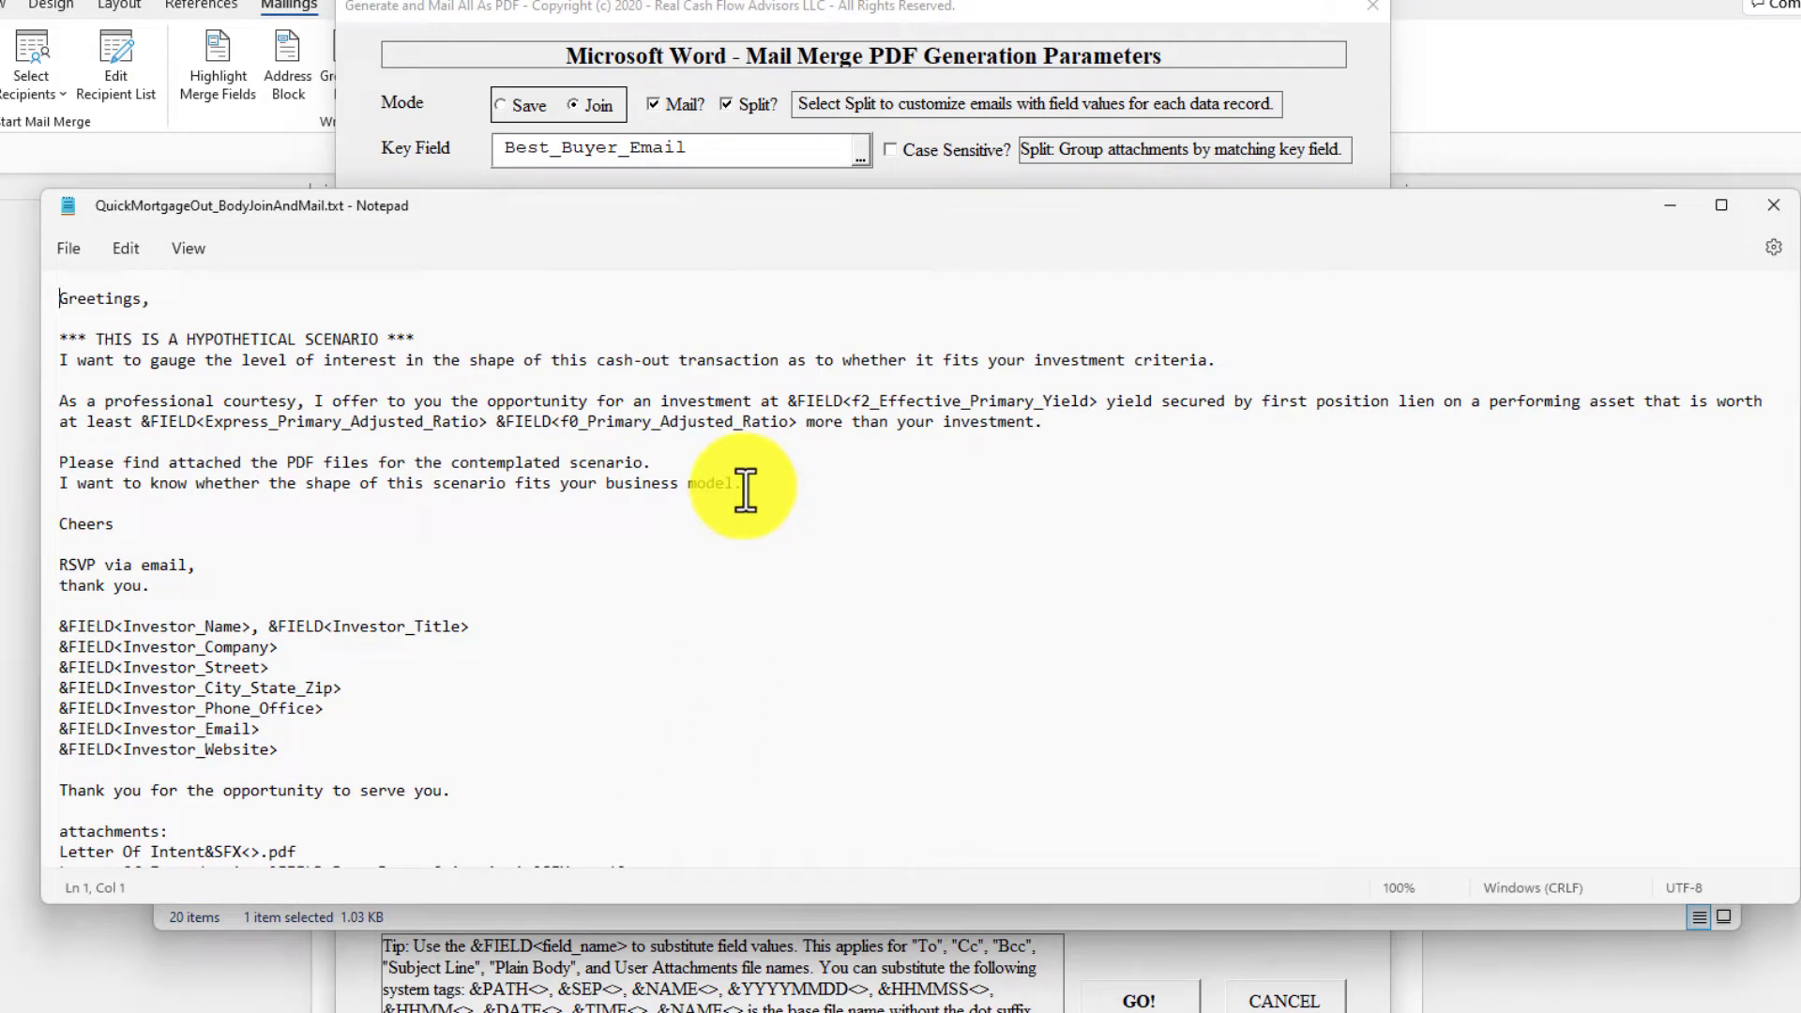
{"action": "key", "text": "ctrl+a"}
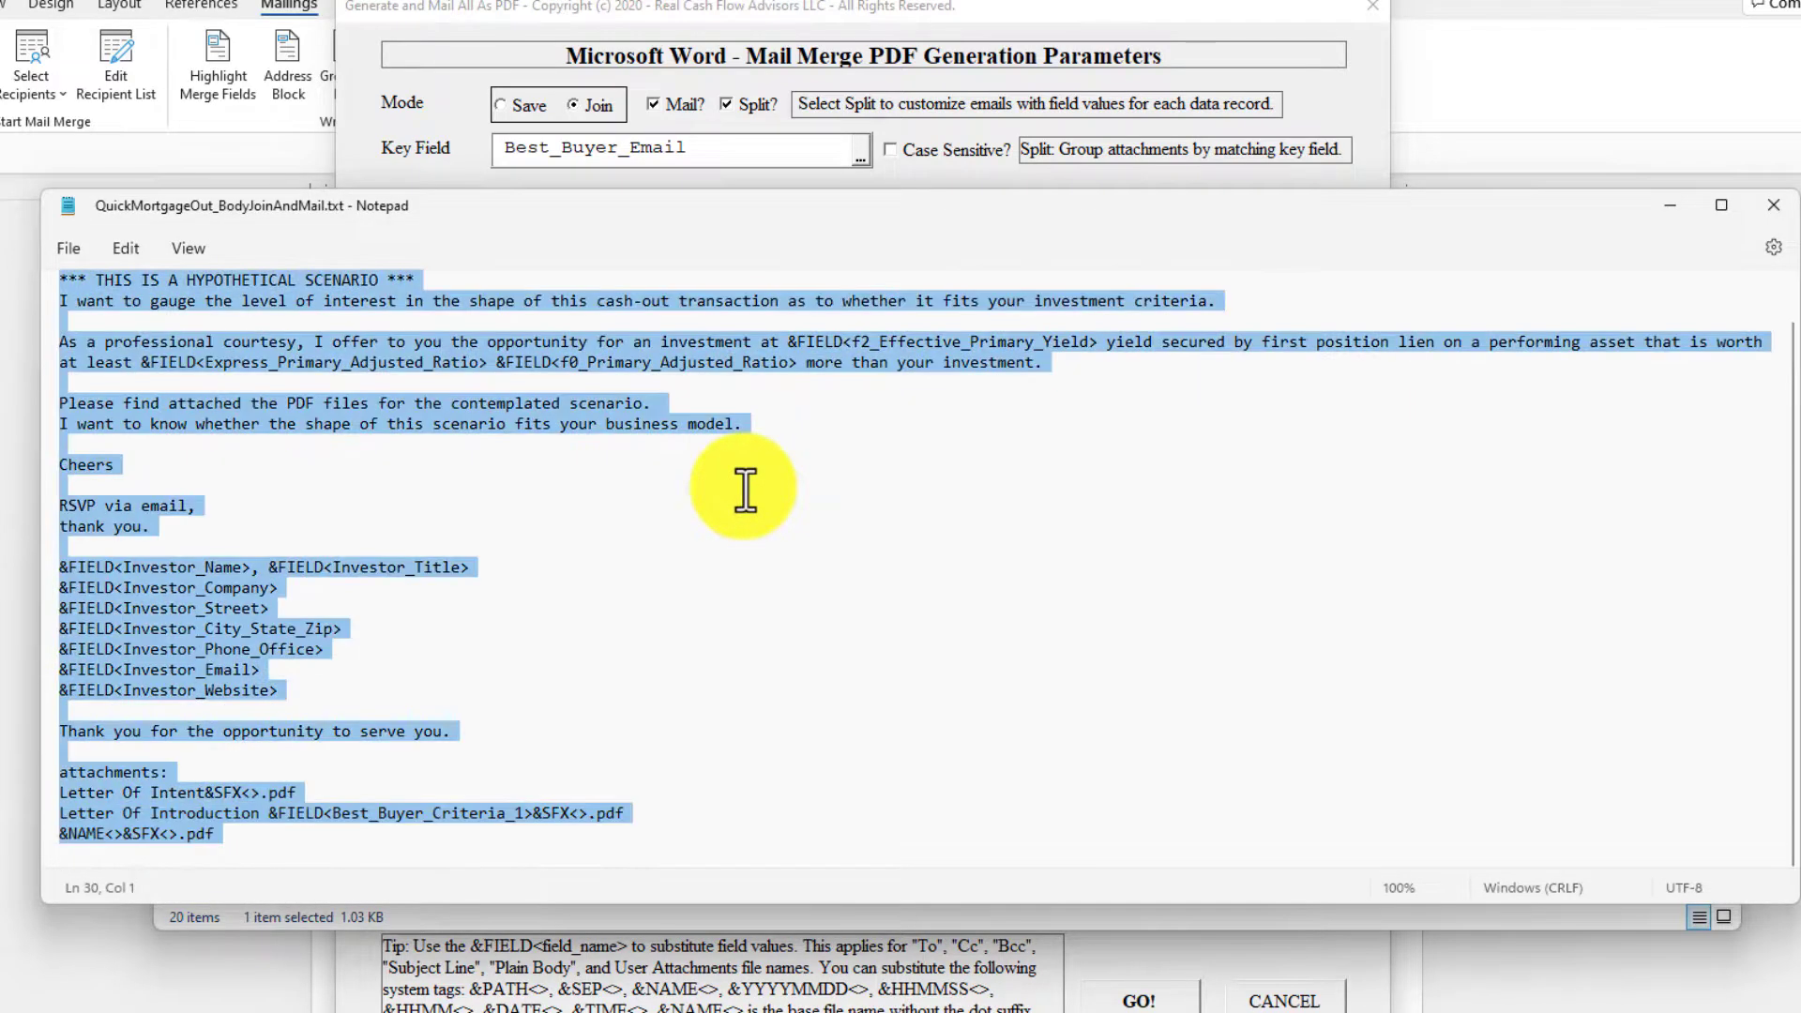
{"action": "left_click", "coordinate": [1763, 213]}
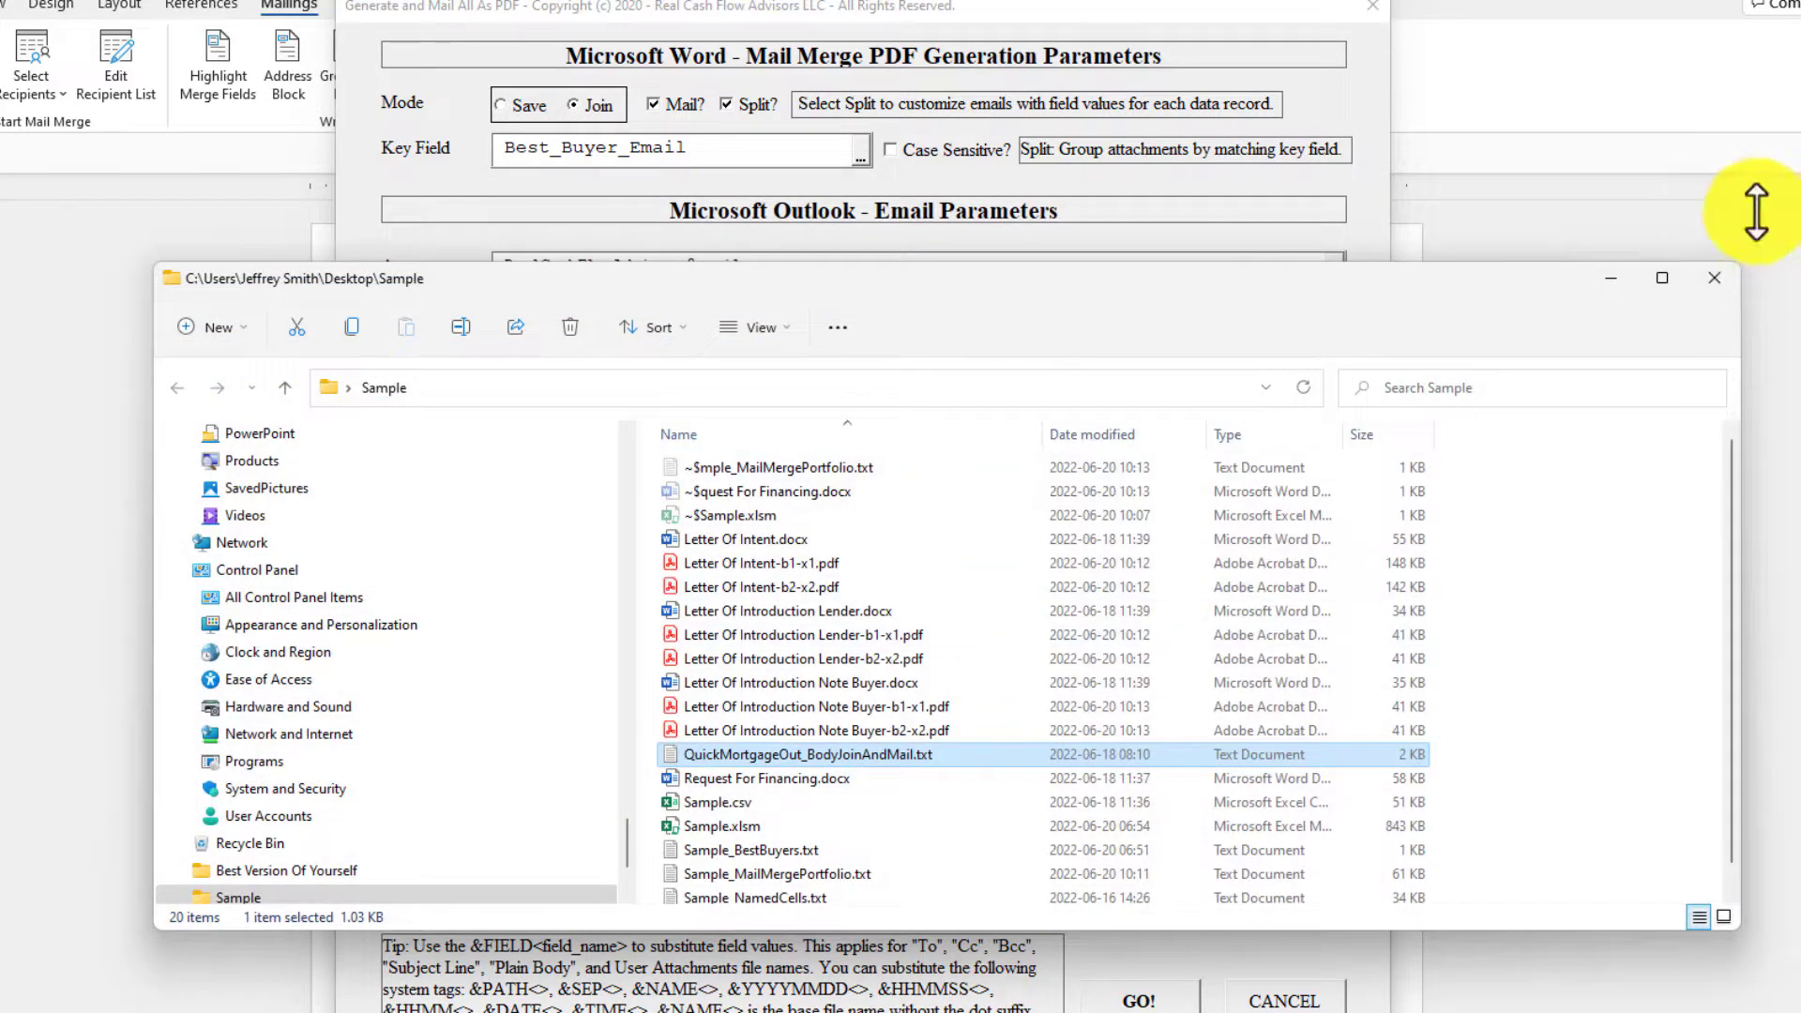
Replace the e-mail's plain body in the mail merge parameters with the copied text.
{"action": "left_click", "coordinate": [846, 10]}
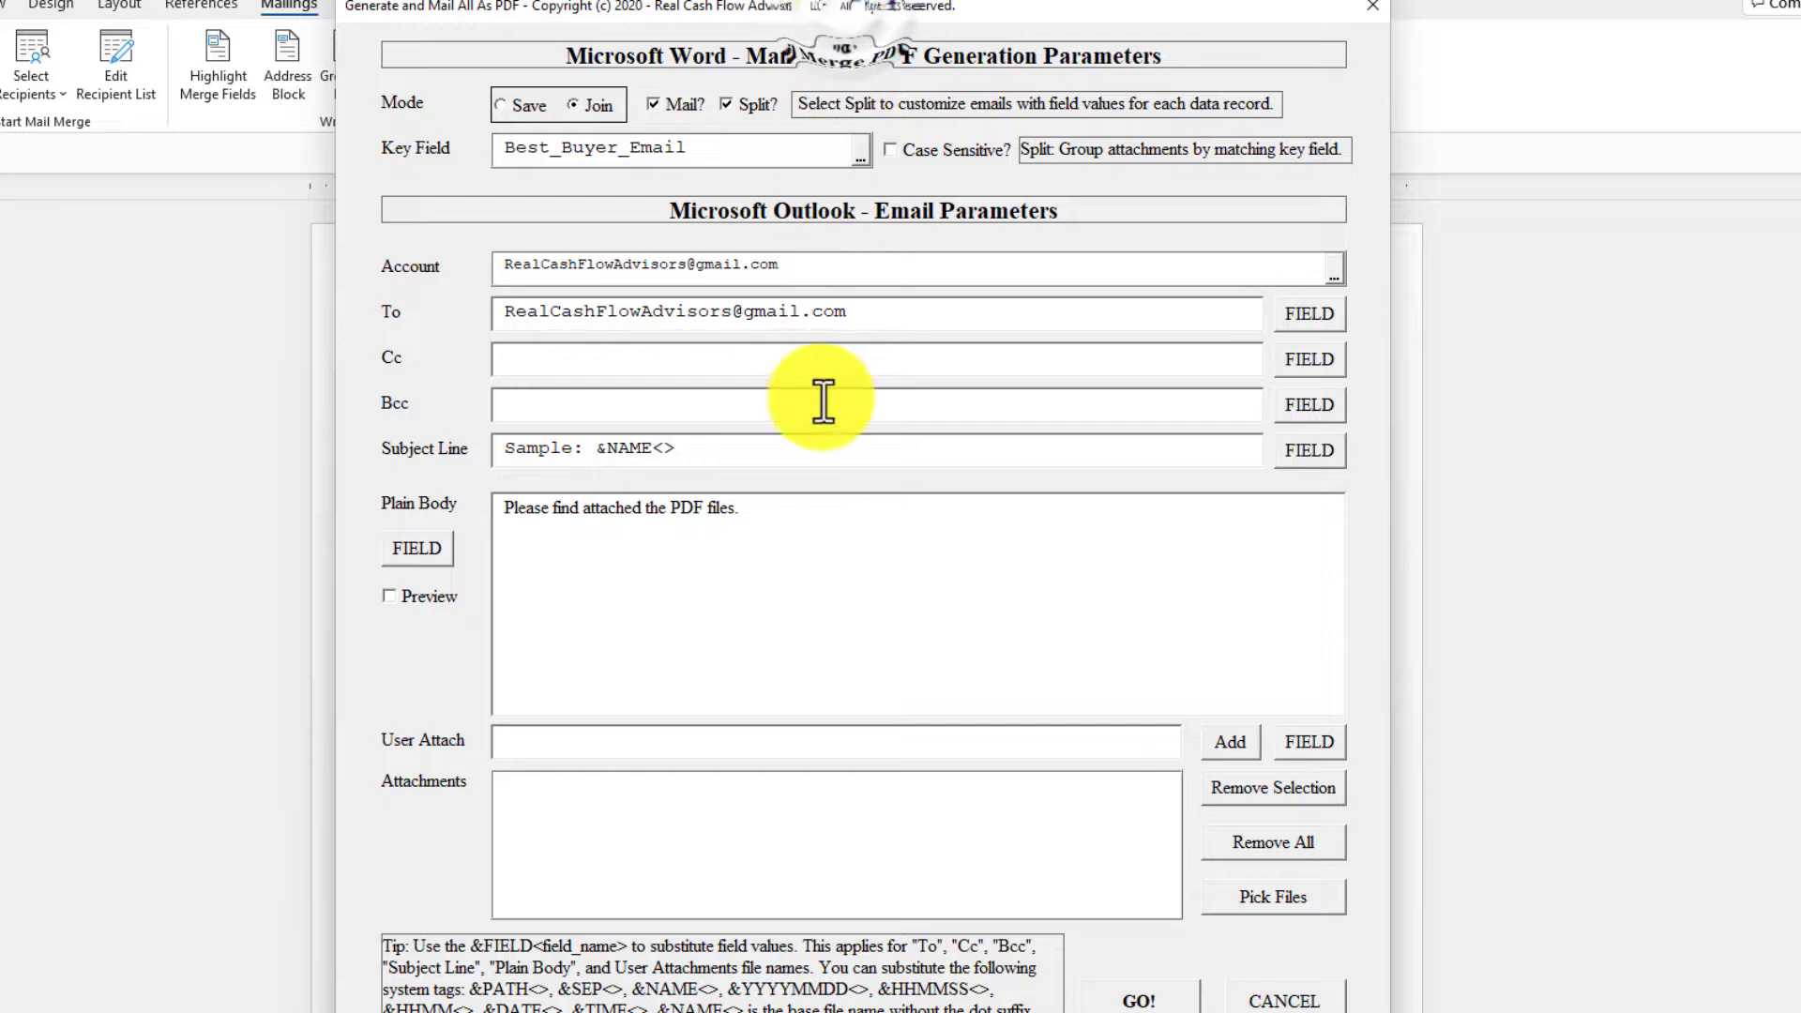
{"action": "left_click", "coordinate": [816, 521]}
{"action": "triple_click", "coordinate": [816, 521]}
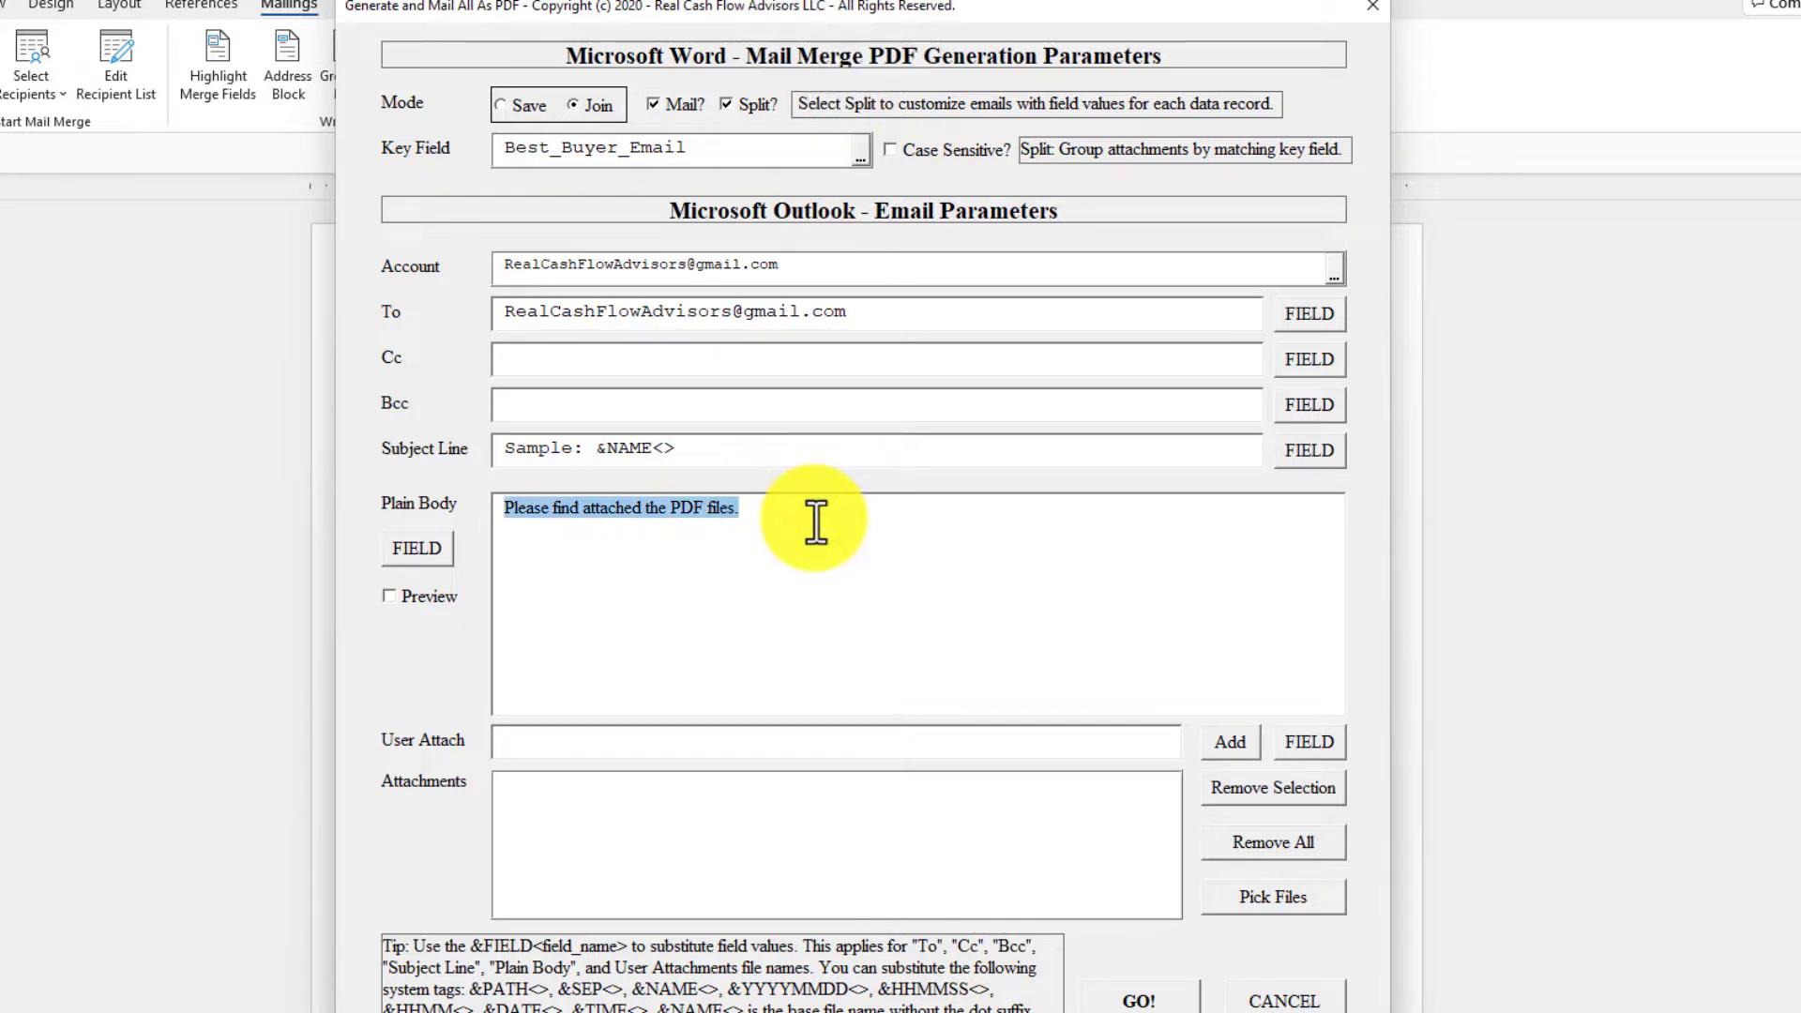
{"action": "key", "text": "ctrl+v"}
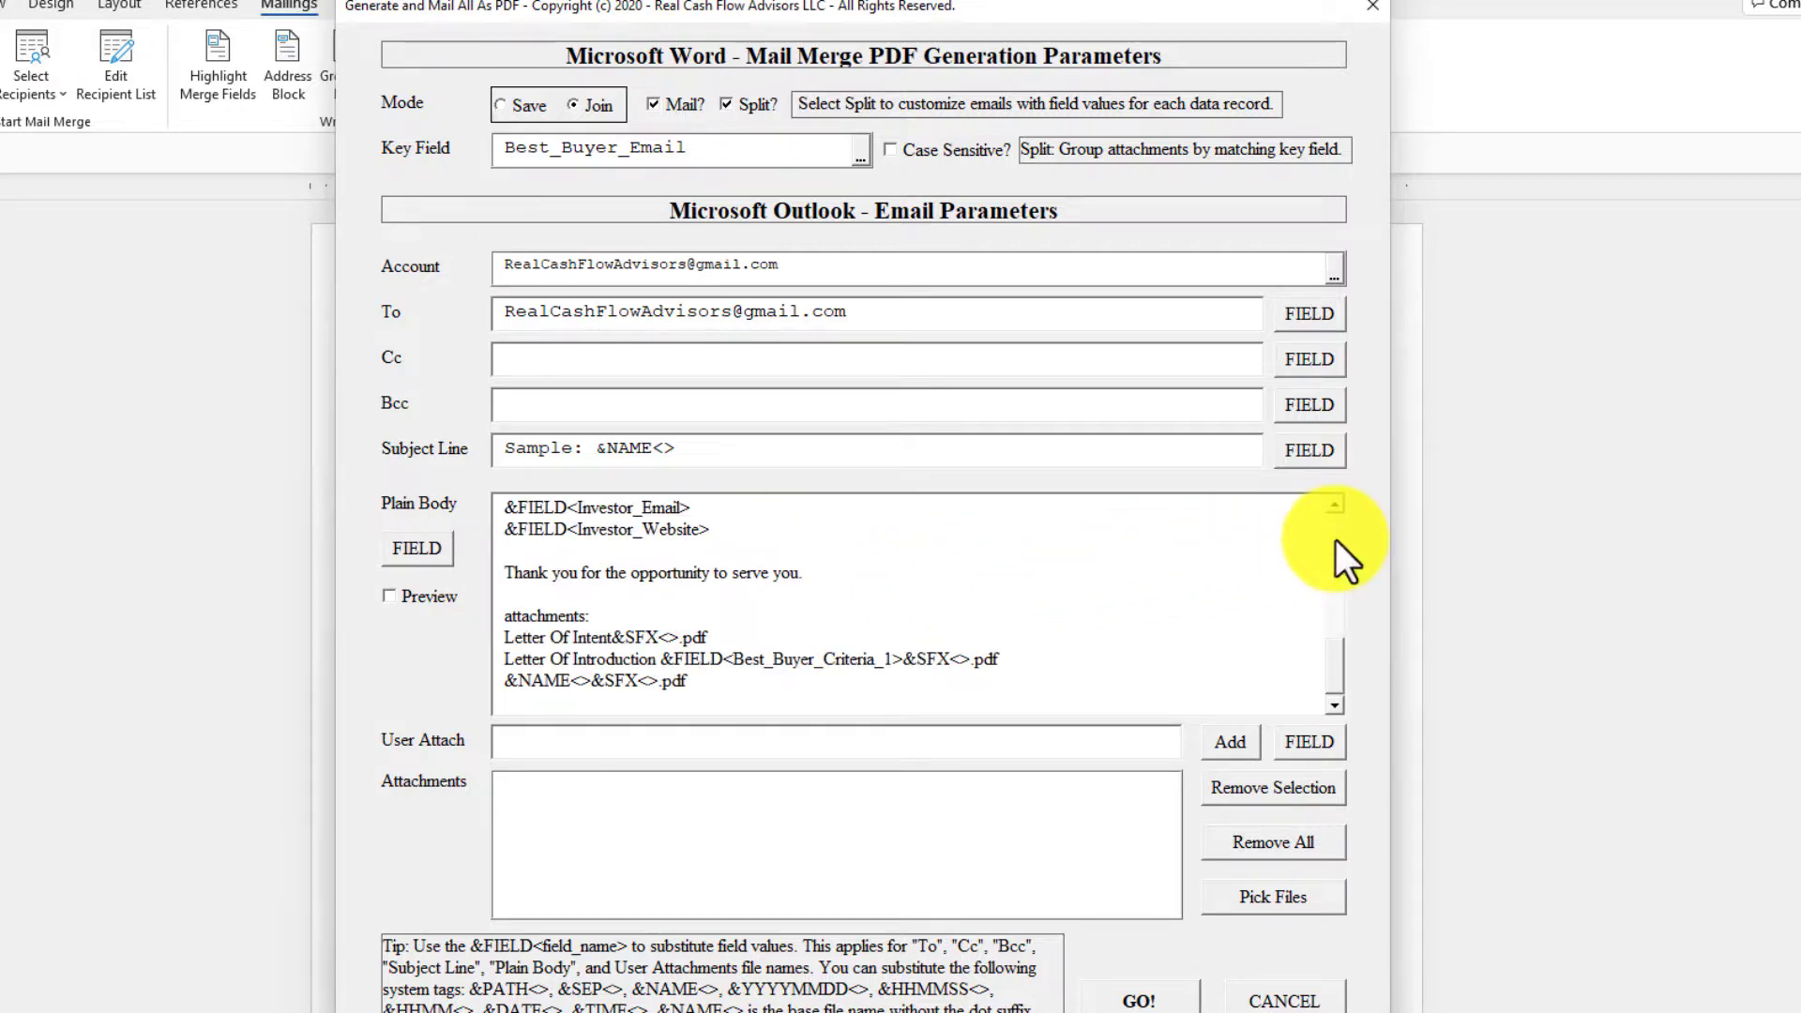
Preview the plain body with its merge fields substituted, examining the investment paragraph and the investor signature block.
{"action": "scroll", "coordinate": [1336, 538], "scroll_direction": "up", "scroll_amount": 10}
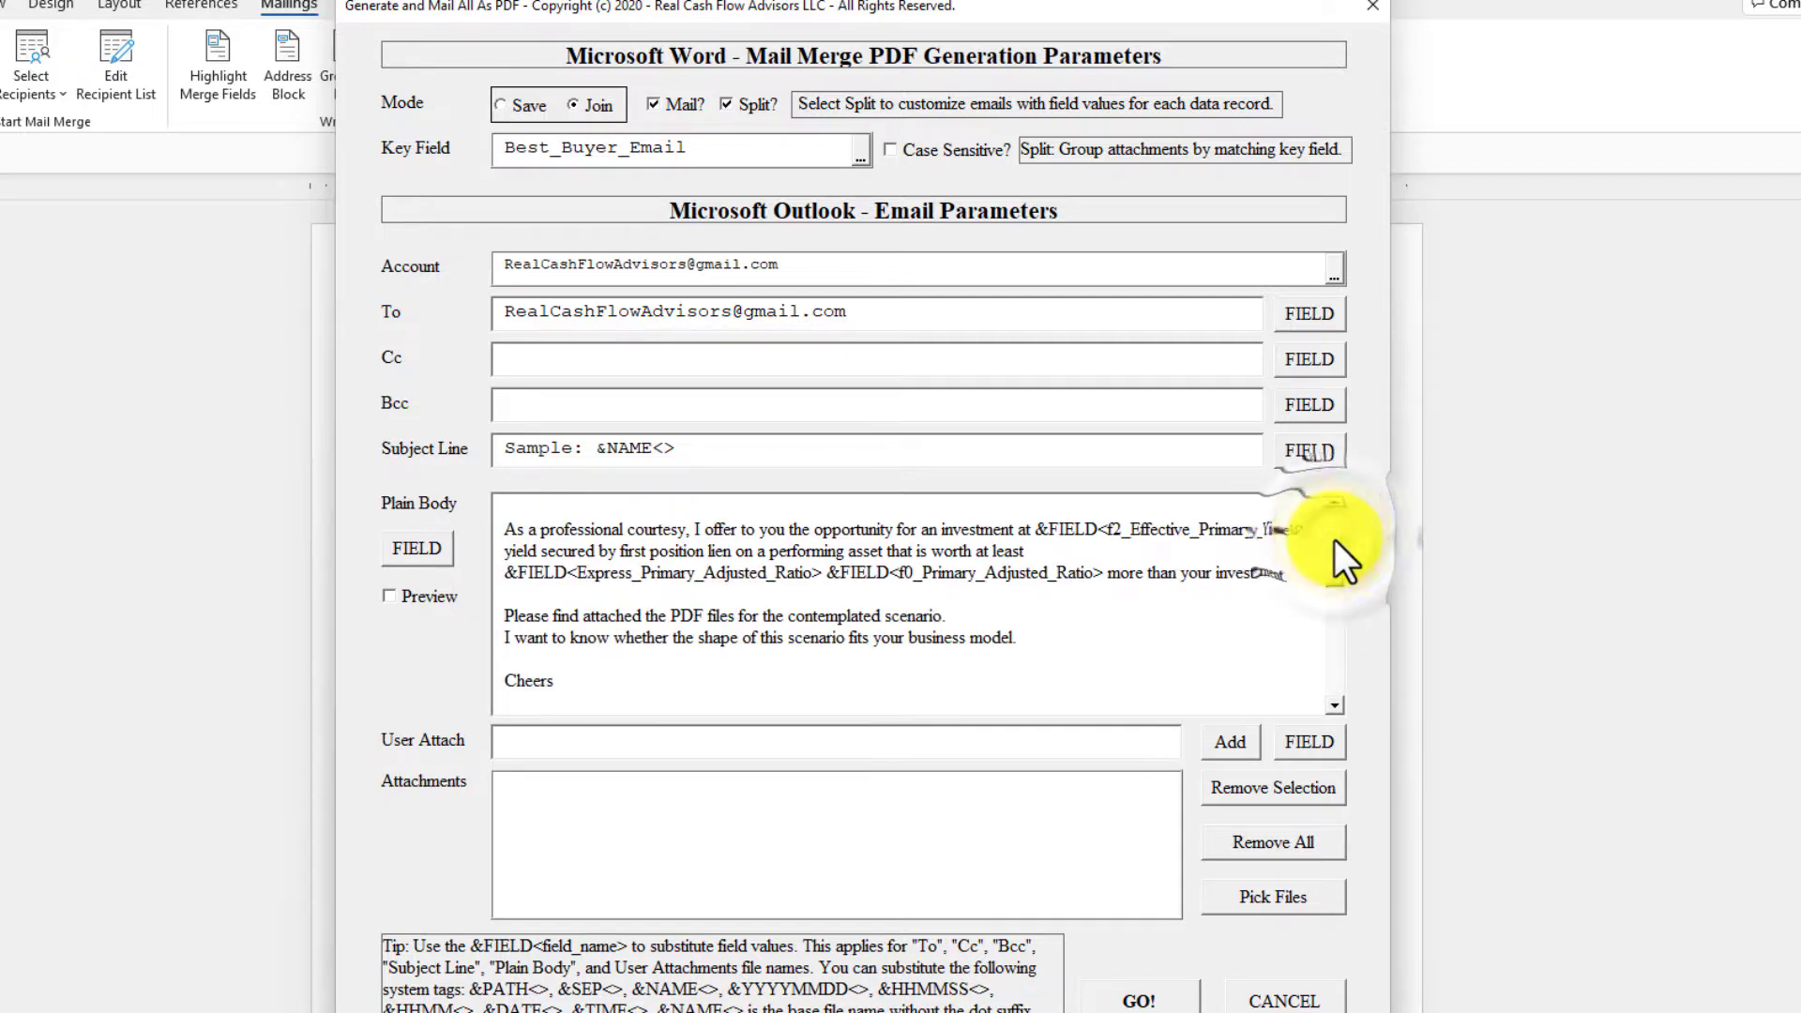
{"action": "scroll", "coordinate": [1330, 551], "scroll_direction": "up", "scroll_amount": 2}
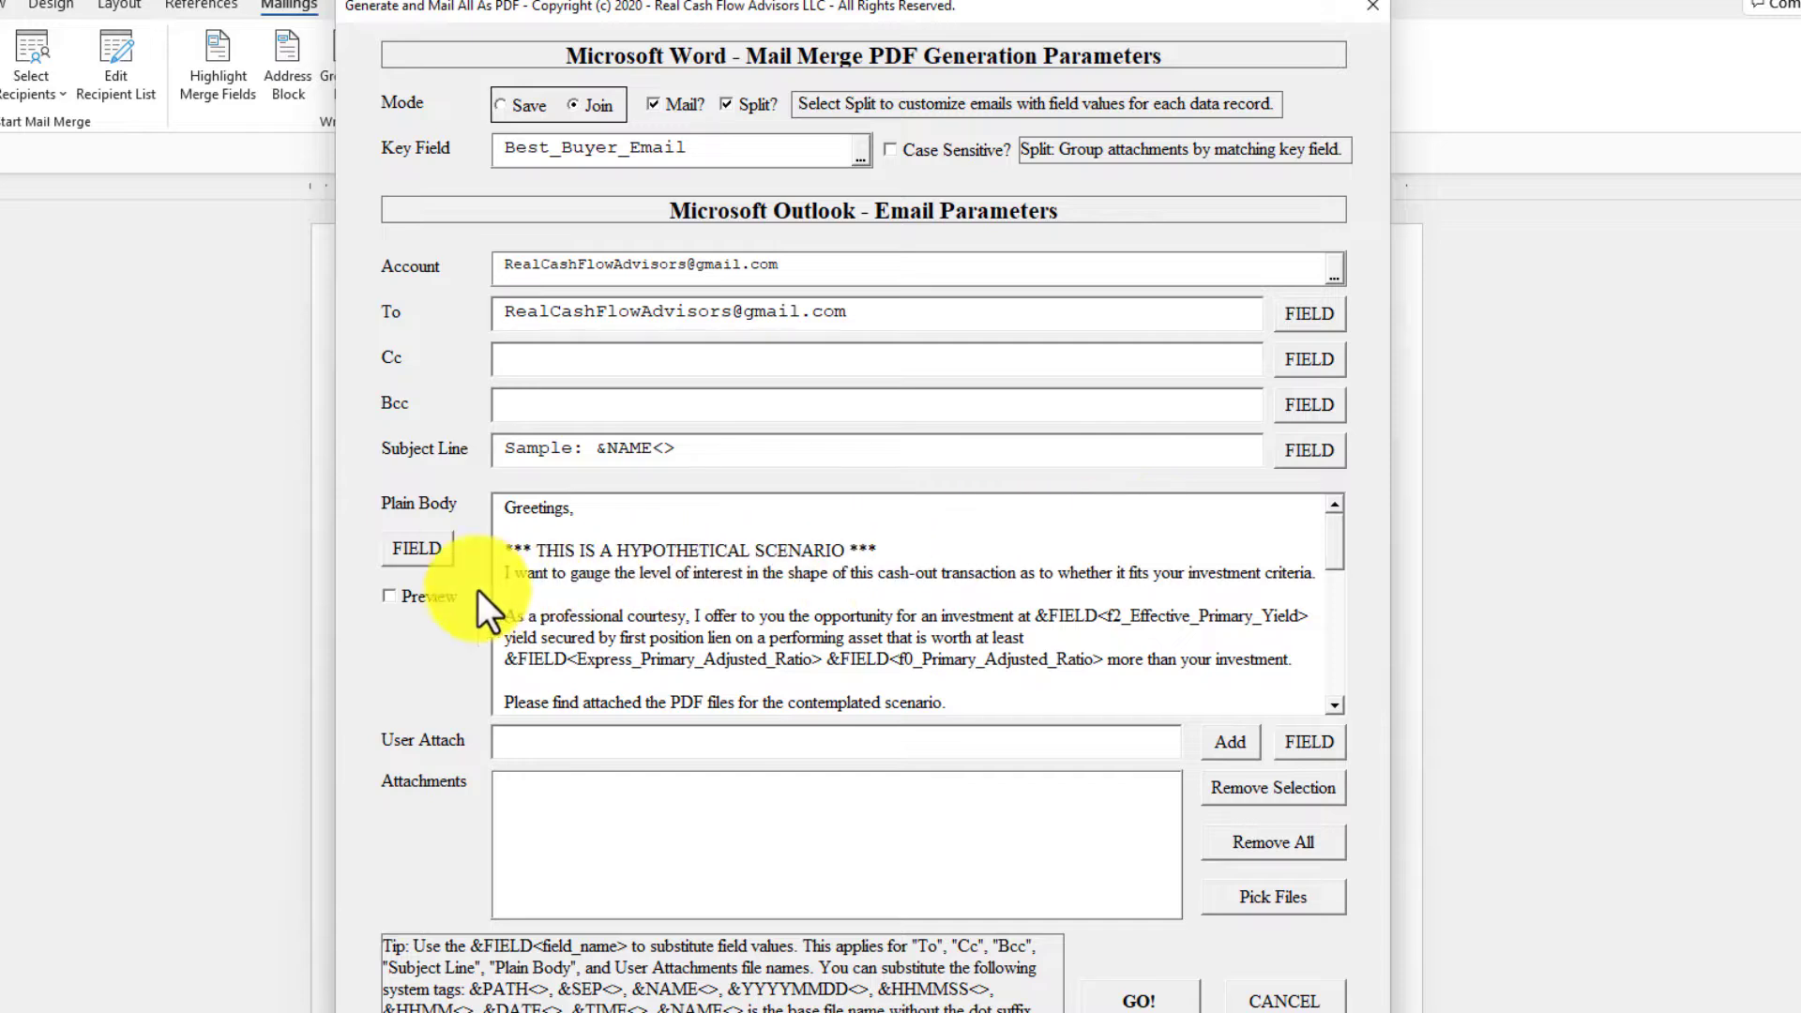
{"action": "left_click", "coordinate": [430, 593]}
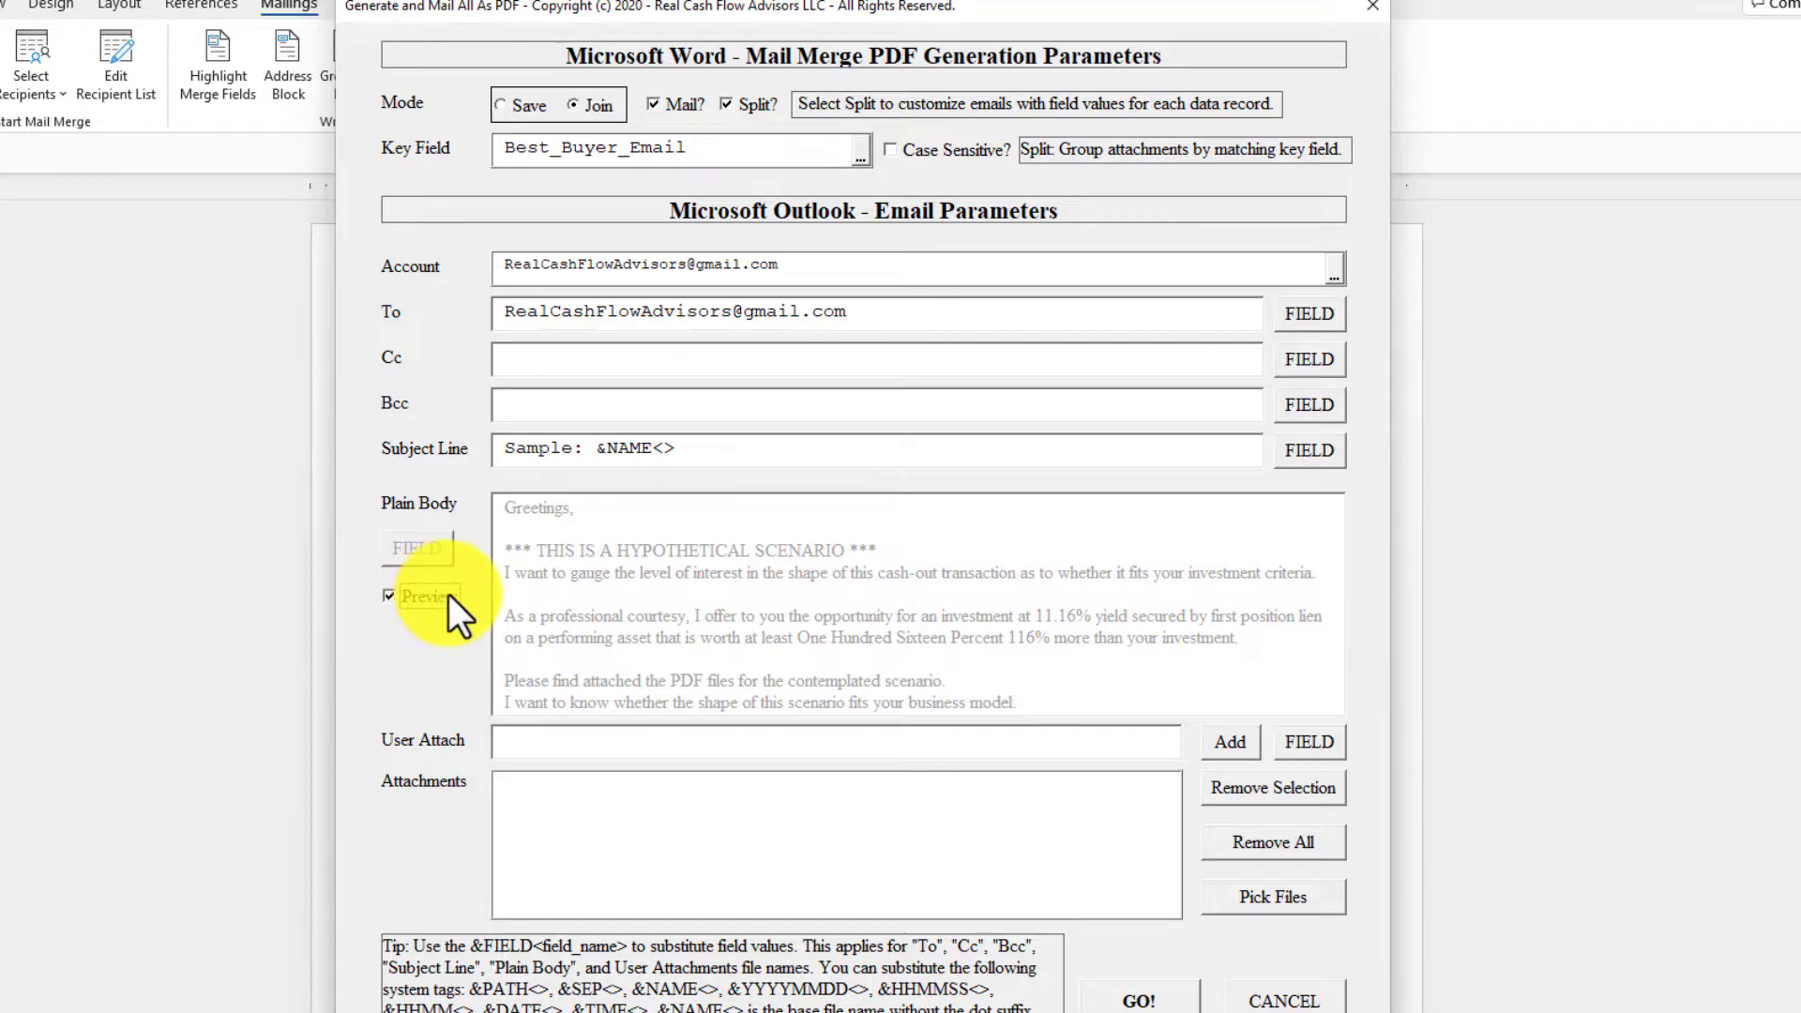
{"action": "left_click", "coordinate": [448, 593]}
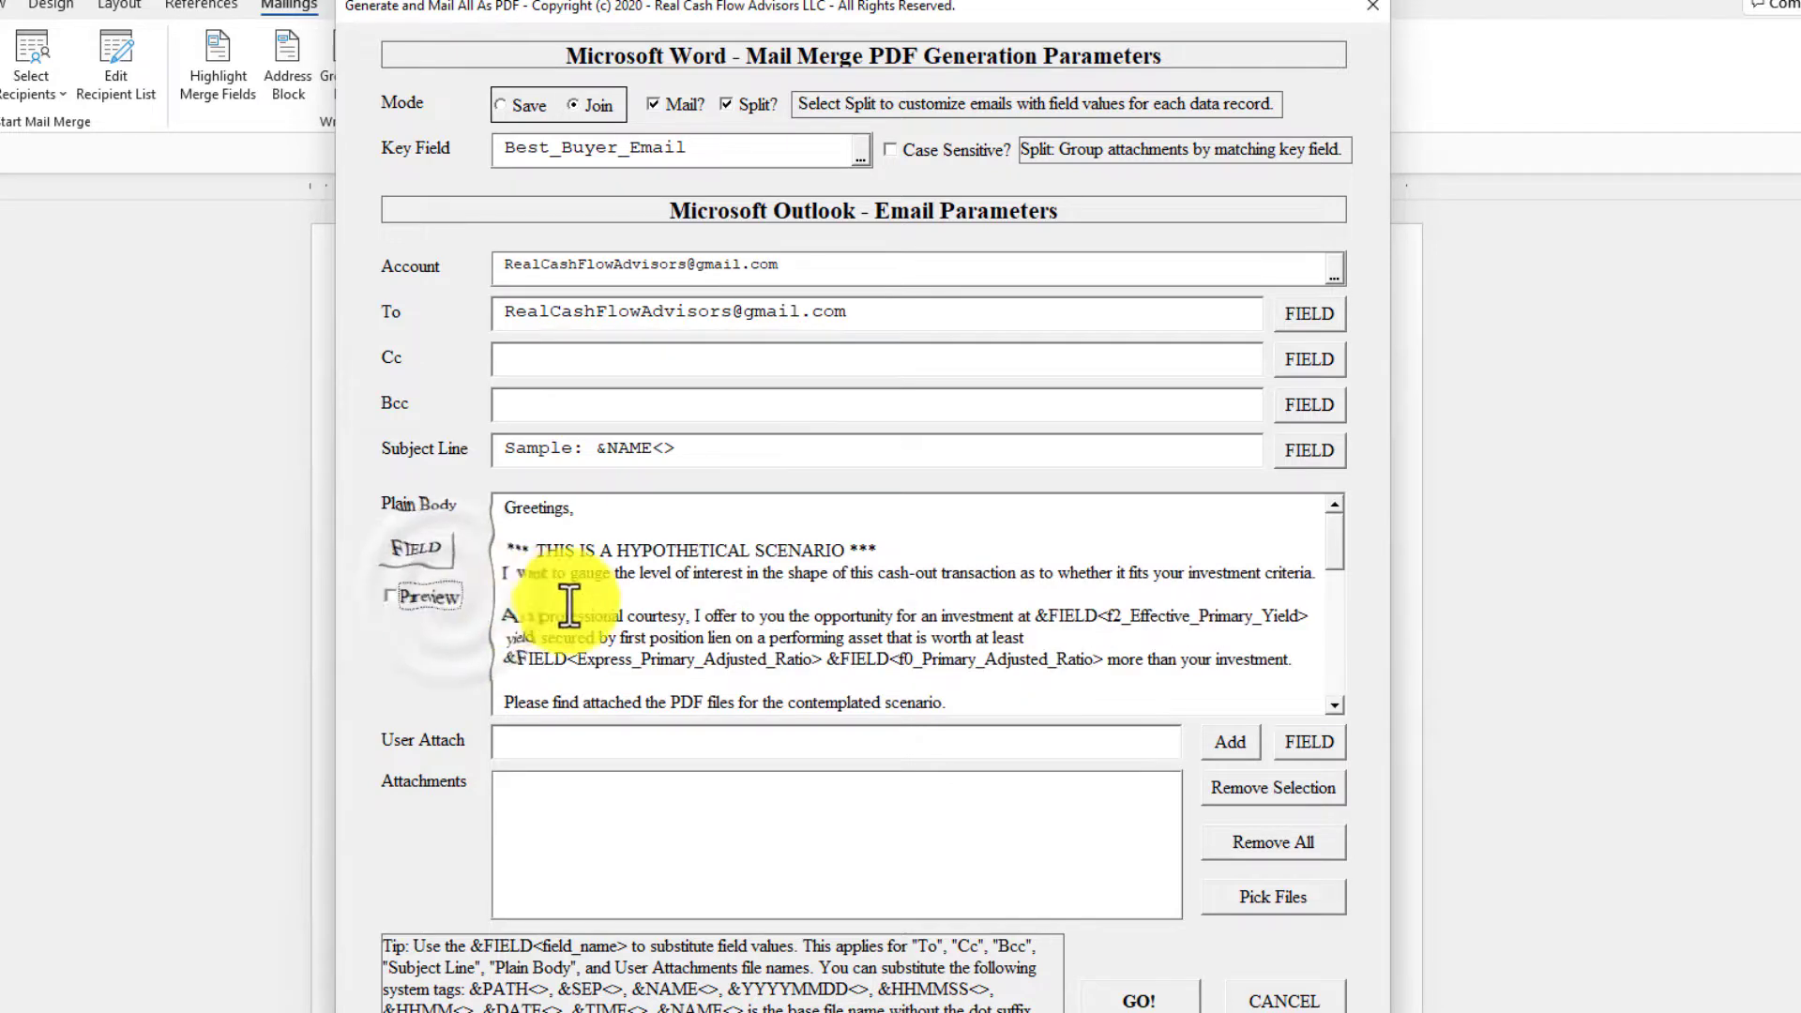
{"action": "scroll", "coordinate": [864, 629], "scroll_direction": "down", "scroll_amount": 5}
{"action": "left_click", "coordinate": [863, 619]}
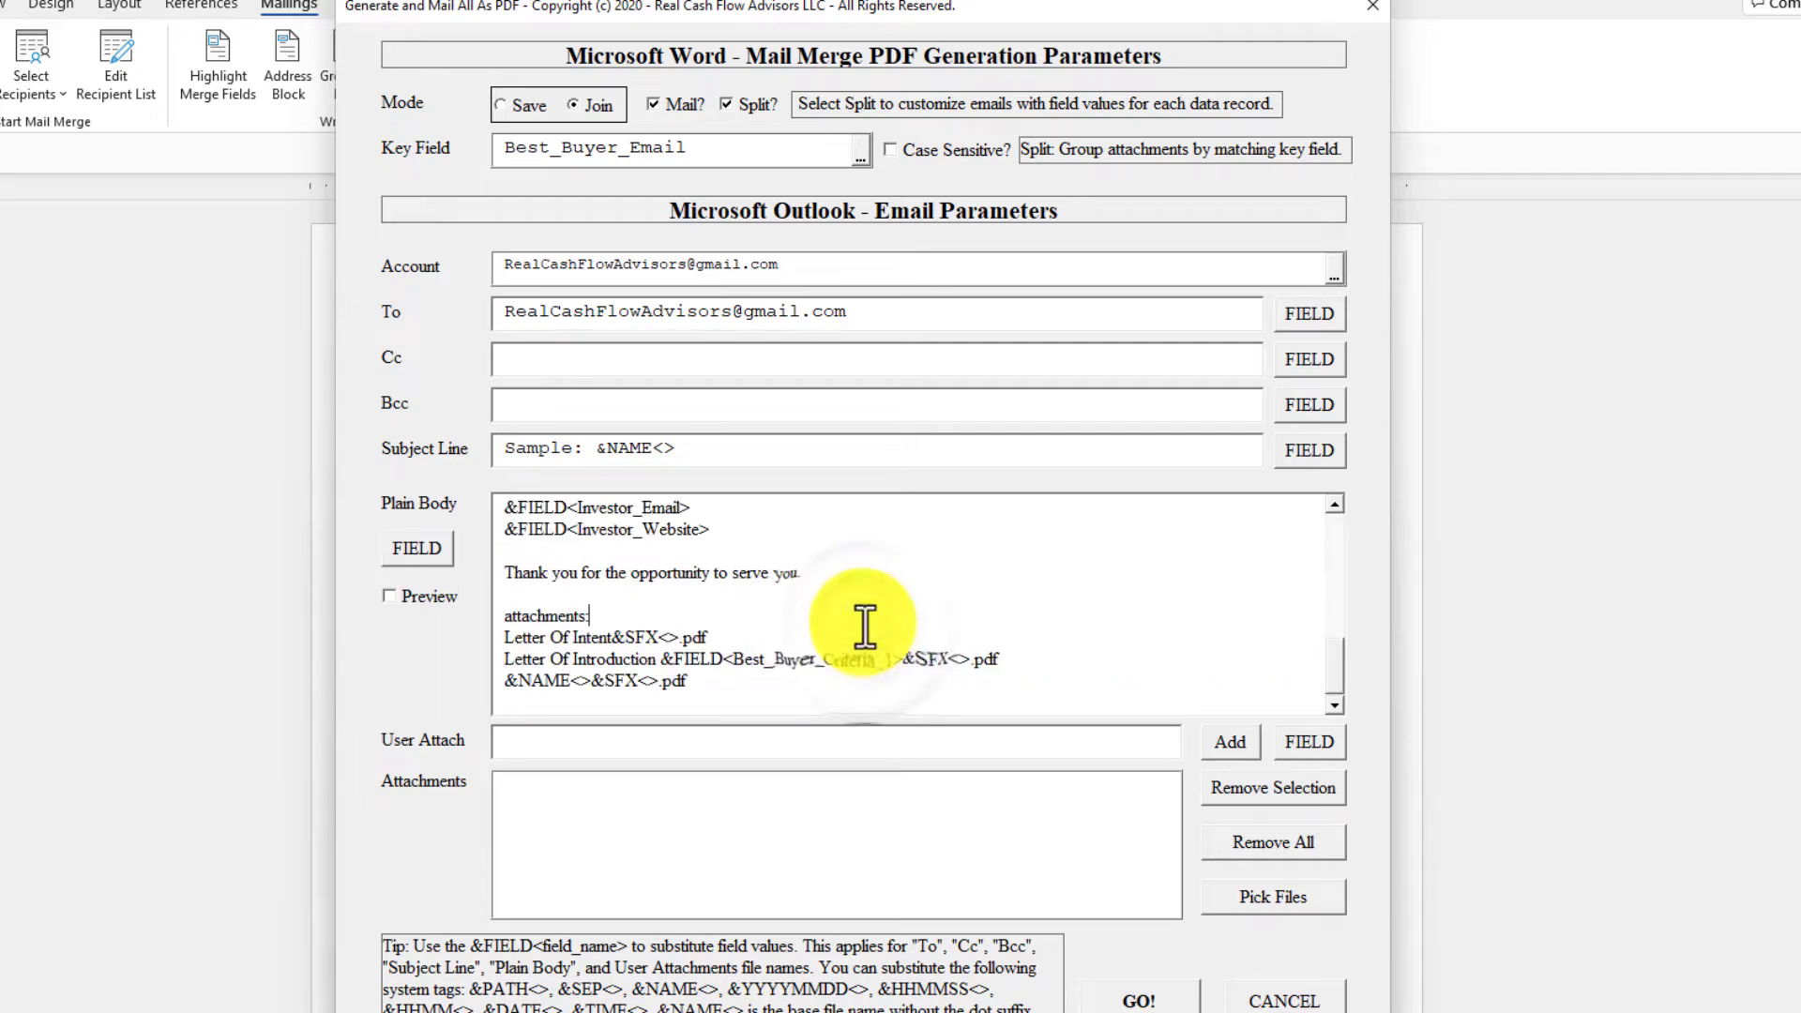
{"action": "left_click", "coordinate": [1334, 527]}
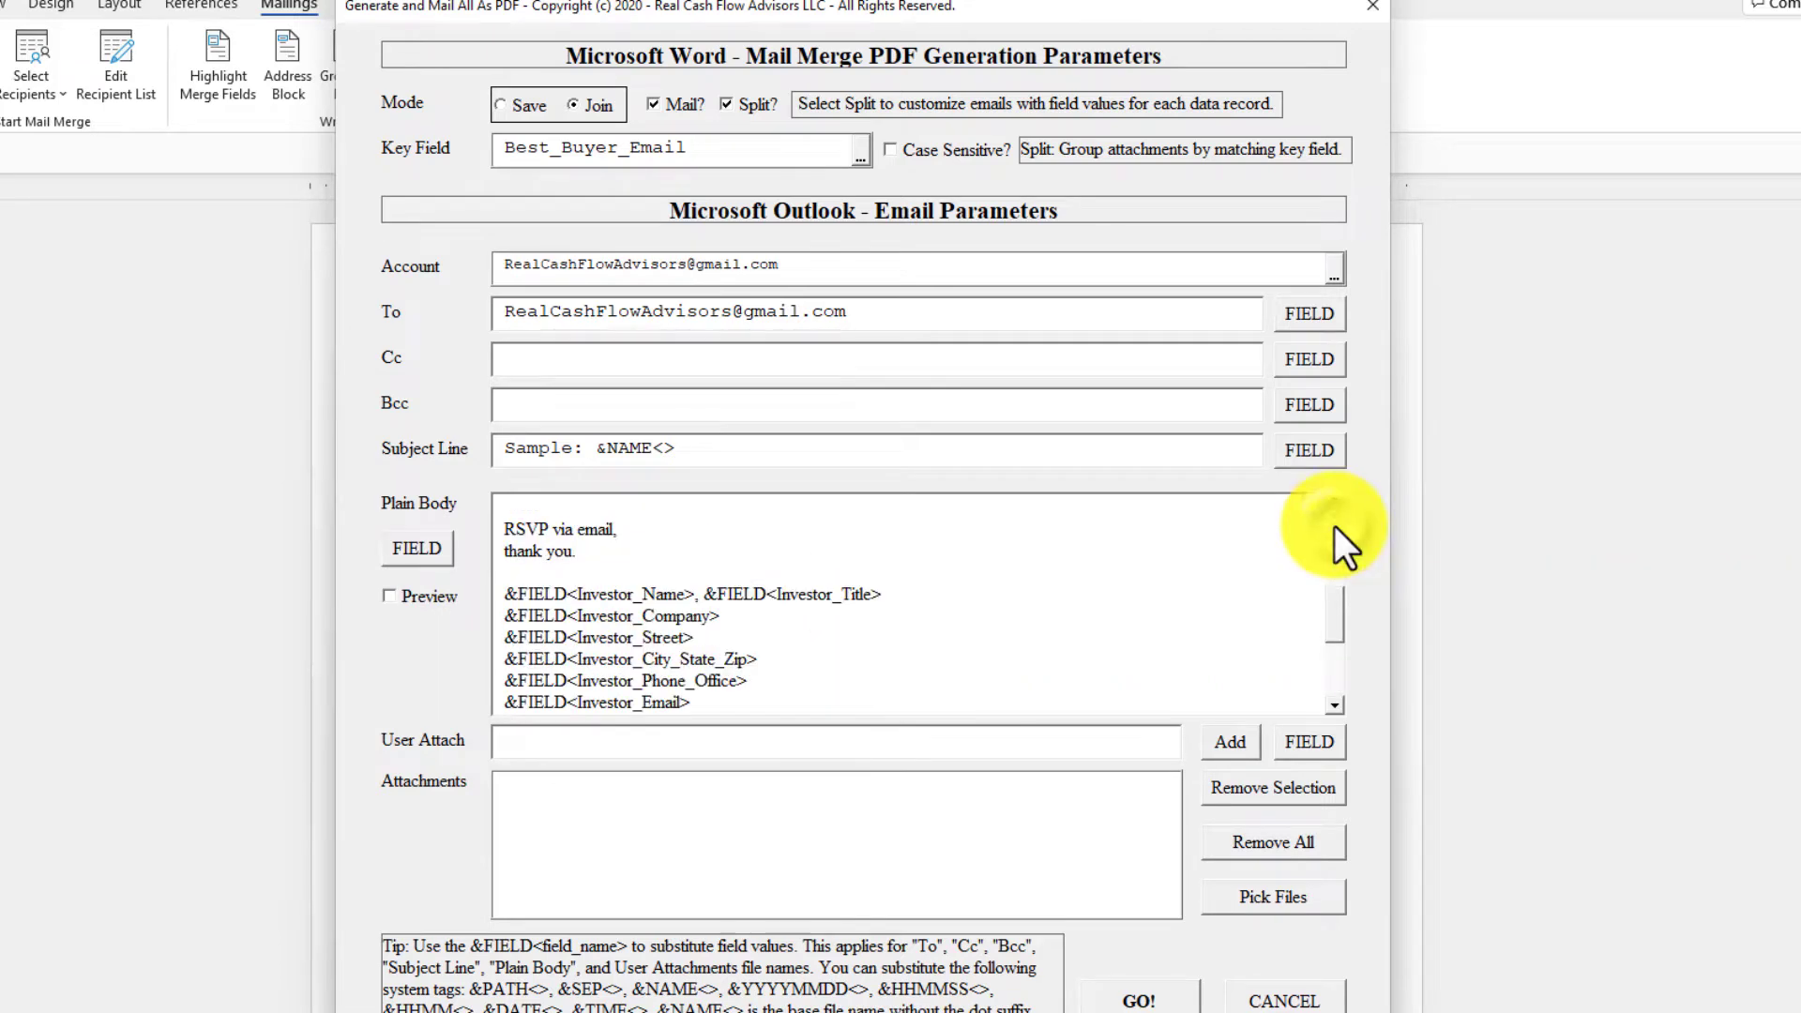
{"action": "left_click", "coordinate": [452, 594]}
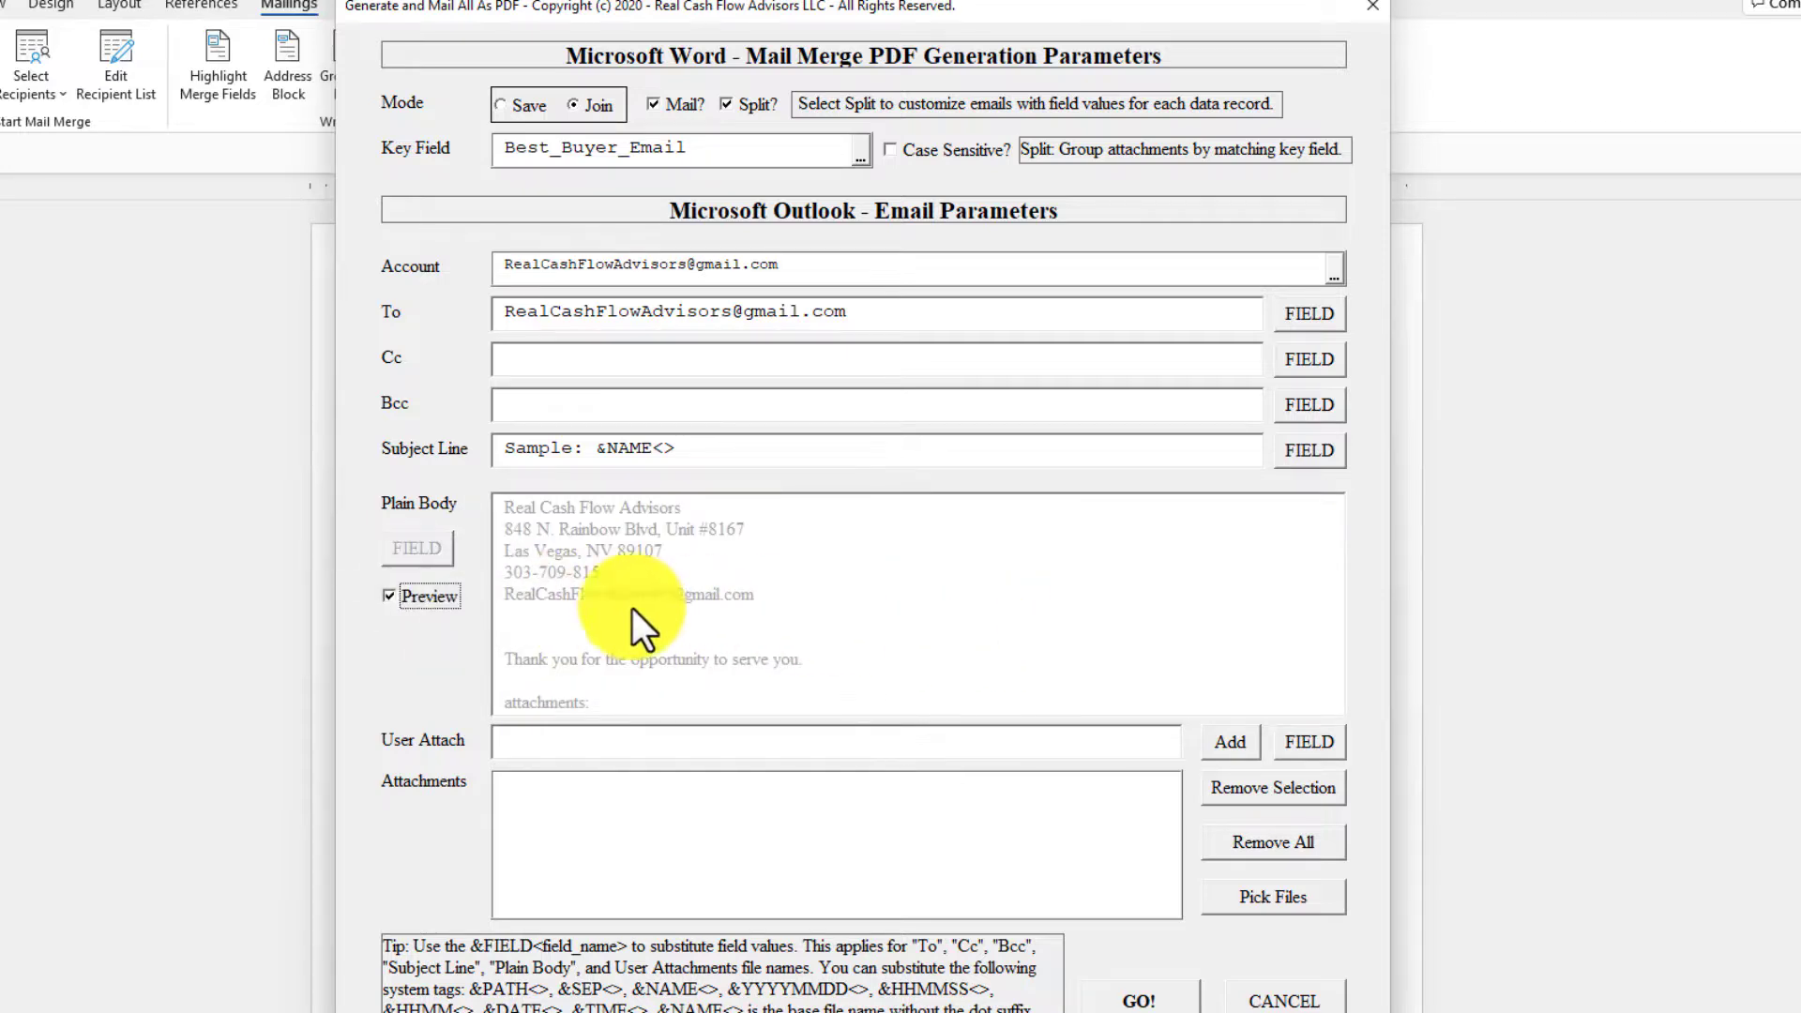
{"action": "left_click", "coordinate": [437, 597]}
Add &PATH<>Letter Of Intent&SFX<>.pdf to the attachments, combining the path field with the file name copied from the body.
{"action": "left_click", "coordinate": [1332, 606]}
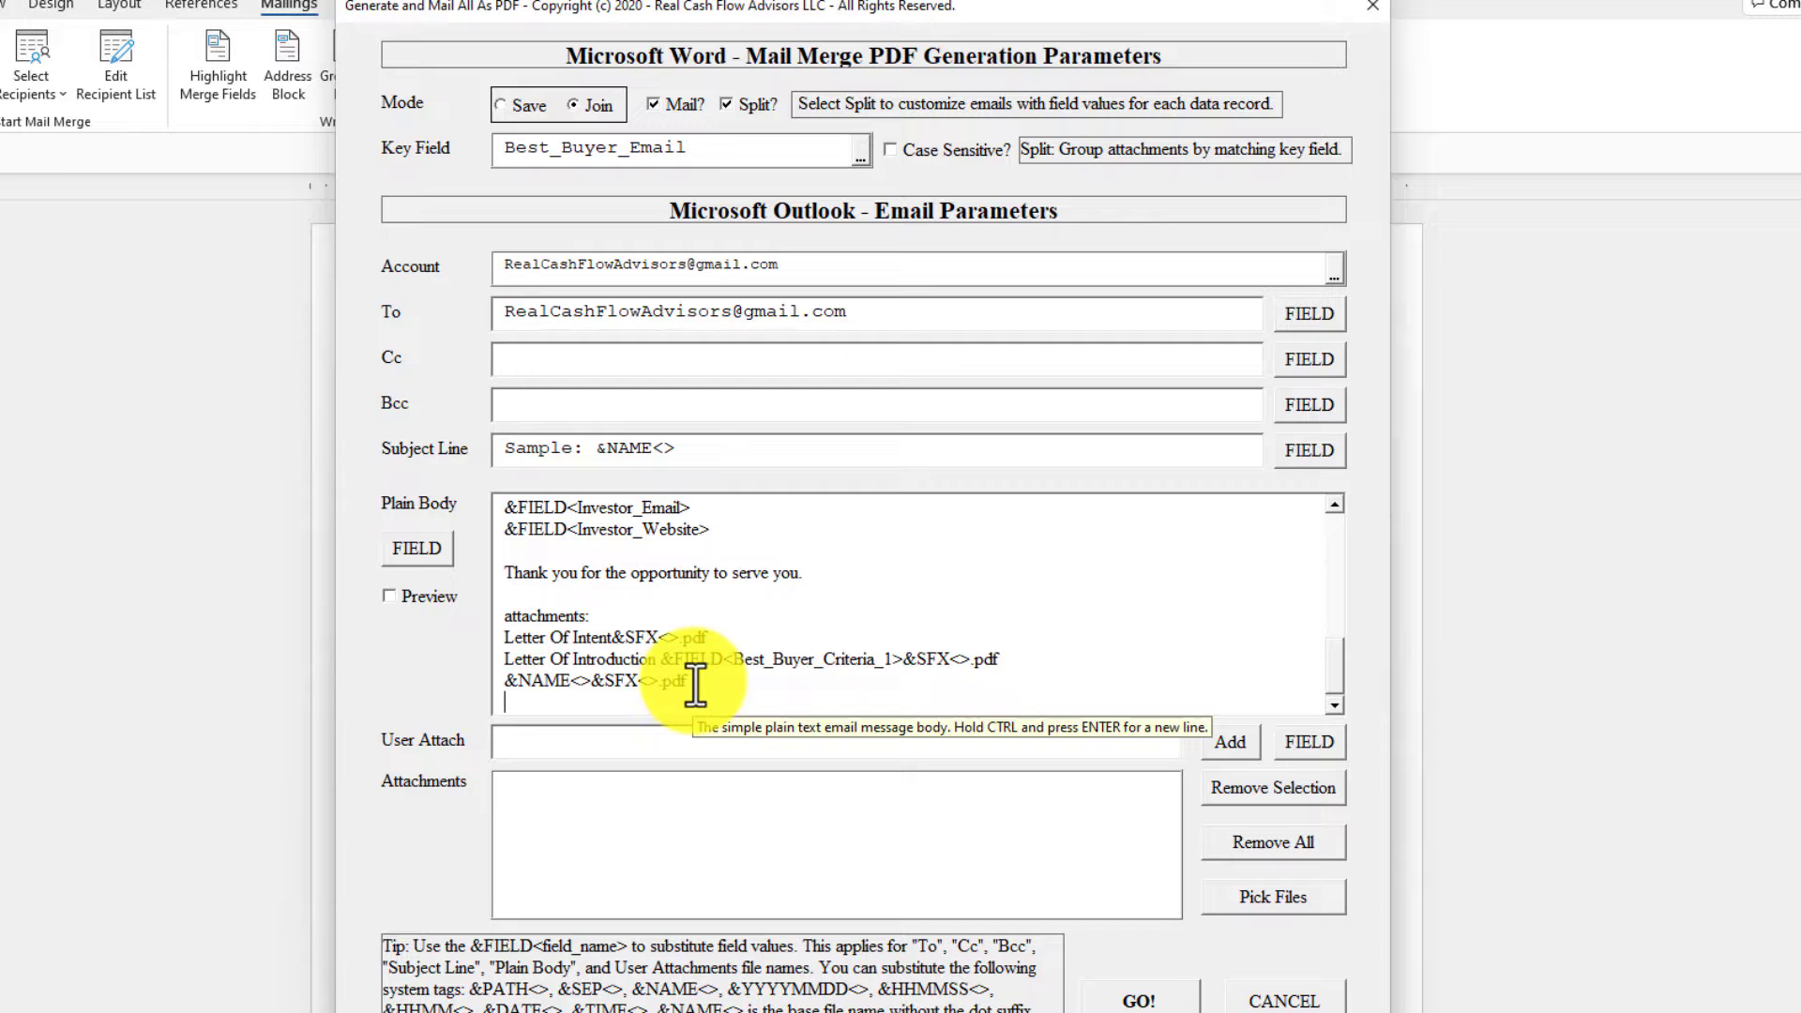
{"action": "left_click", "coordinate": [734, 635]}
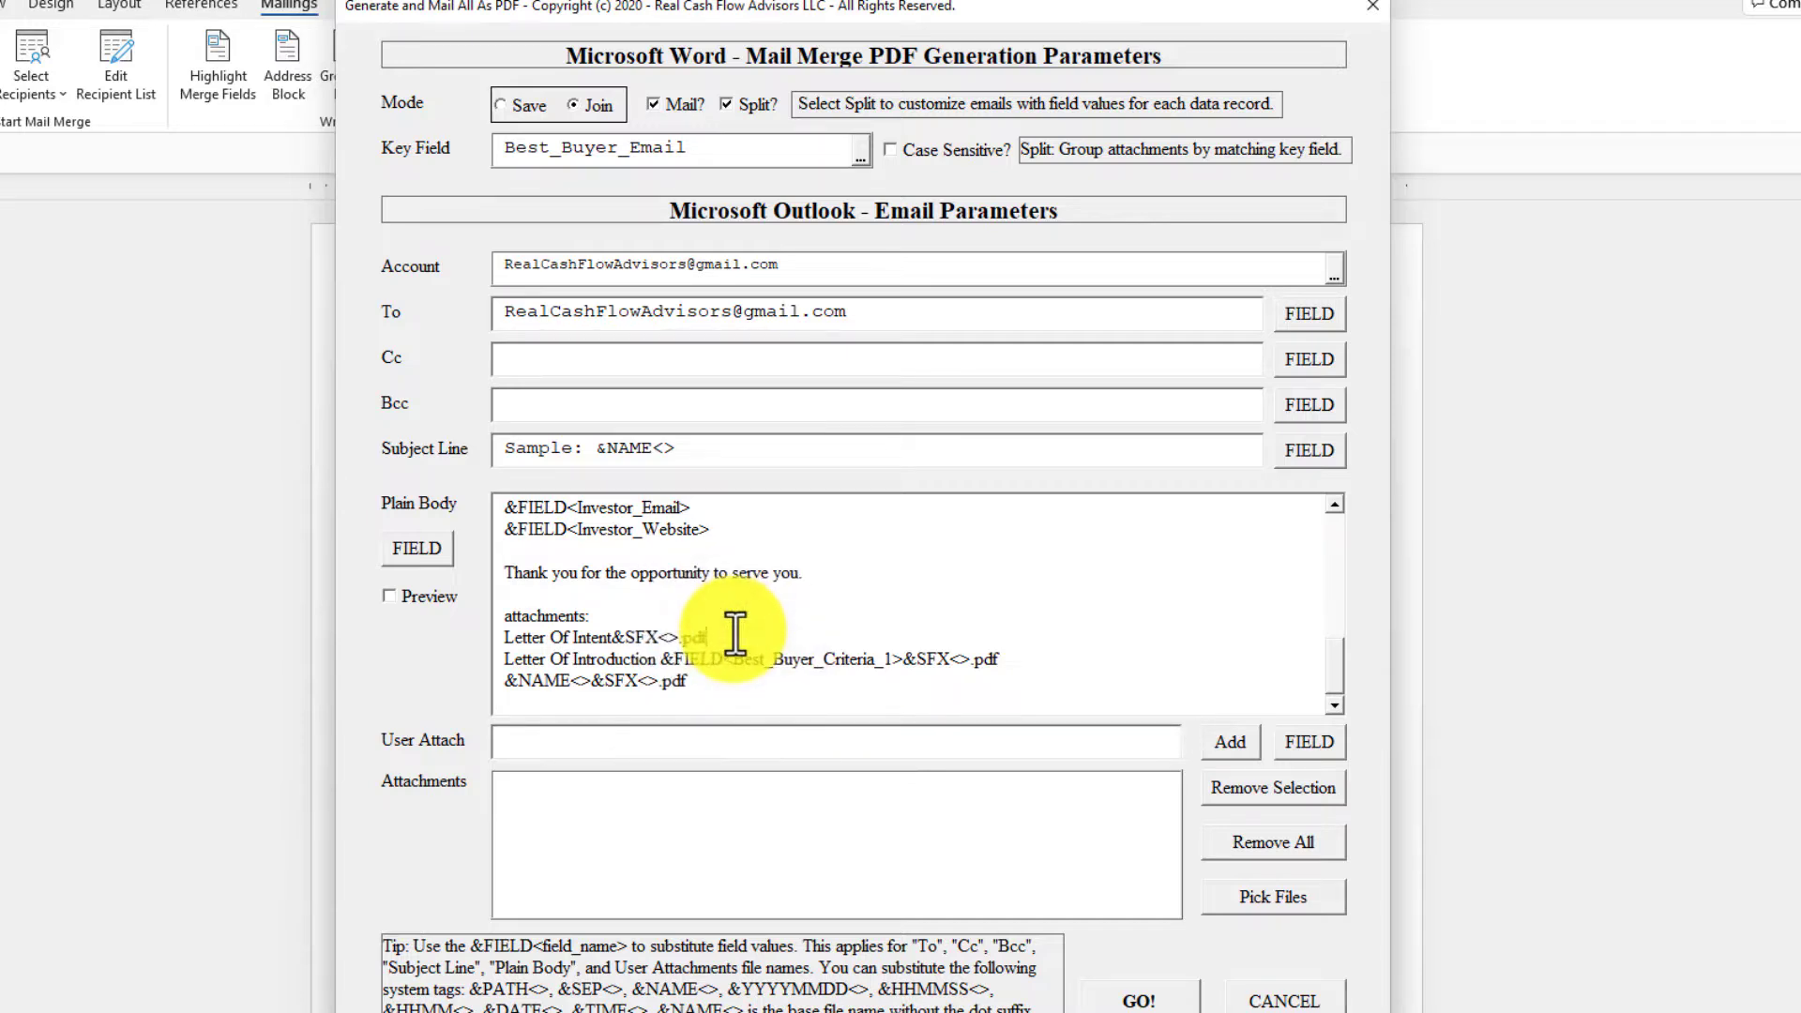
{"action": "key", "text": "shift+Home"}
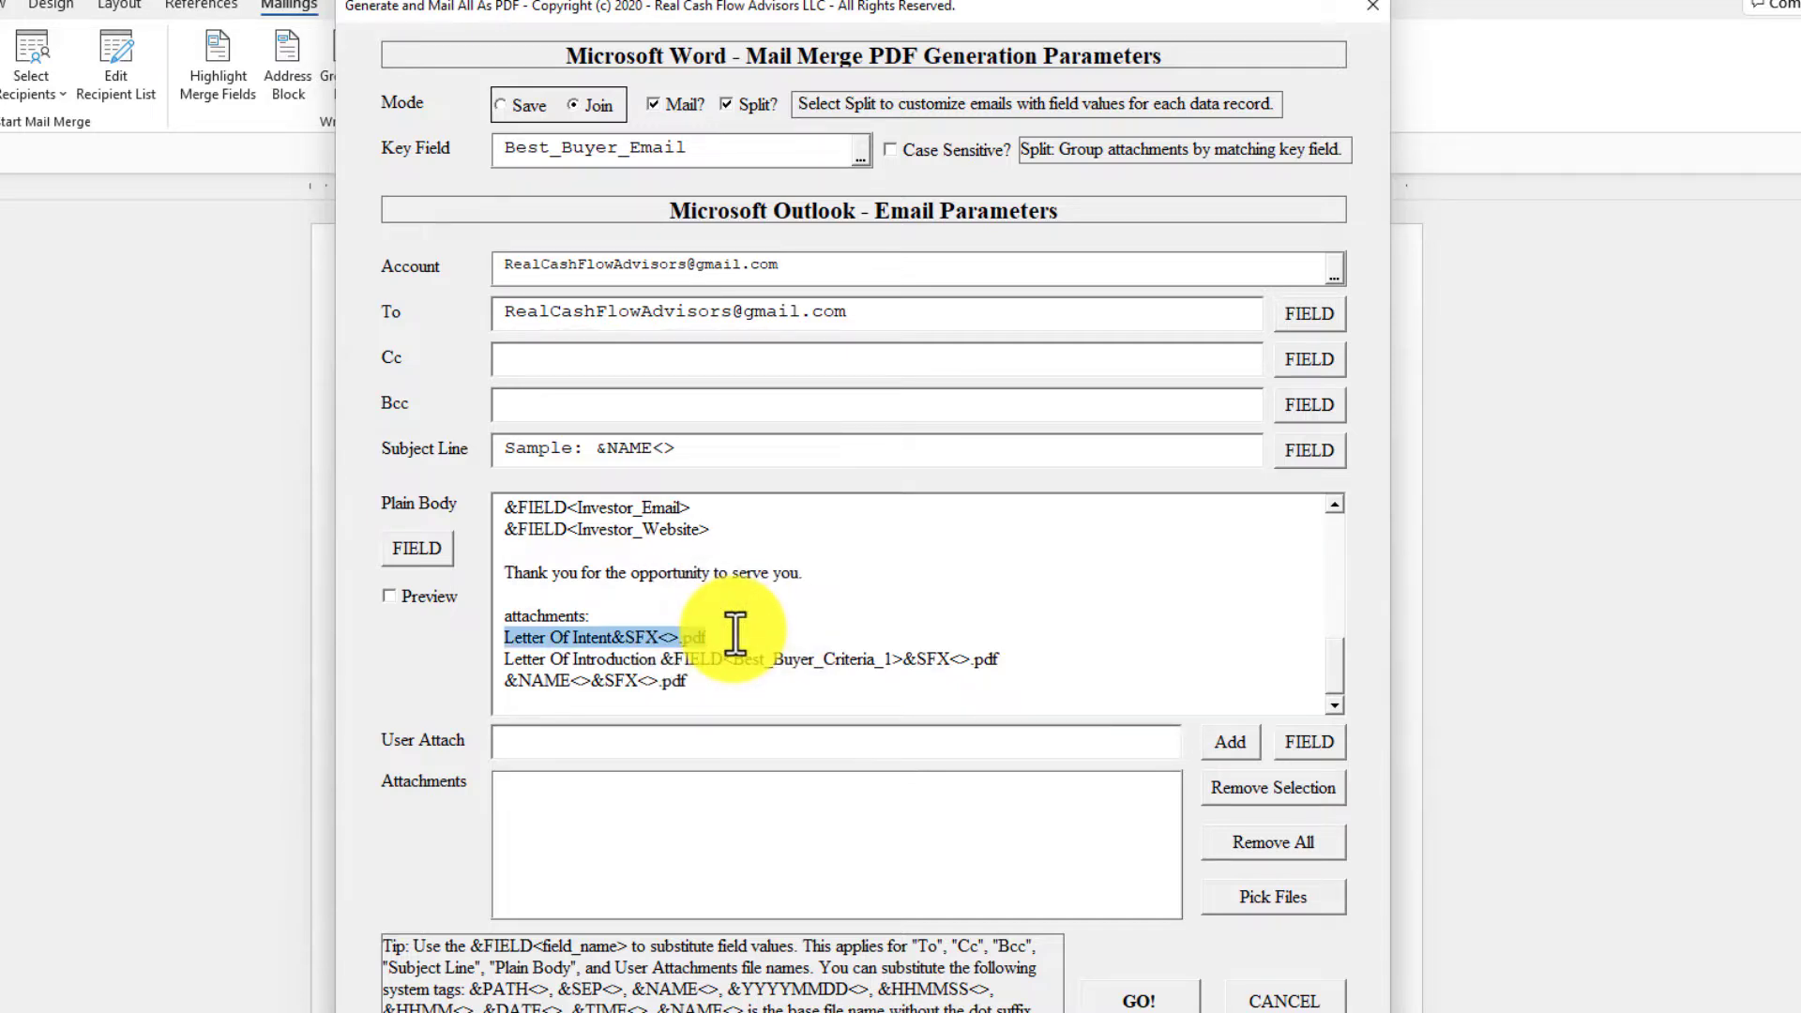
{"action": "left_click", "coordinate": [1144, 740]}
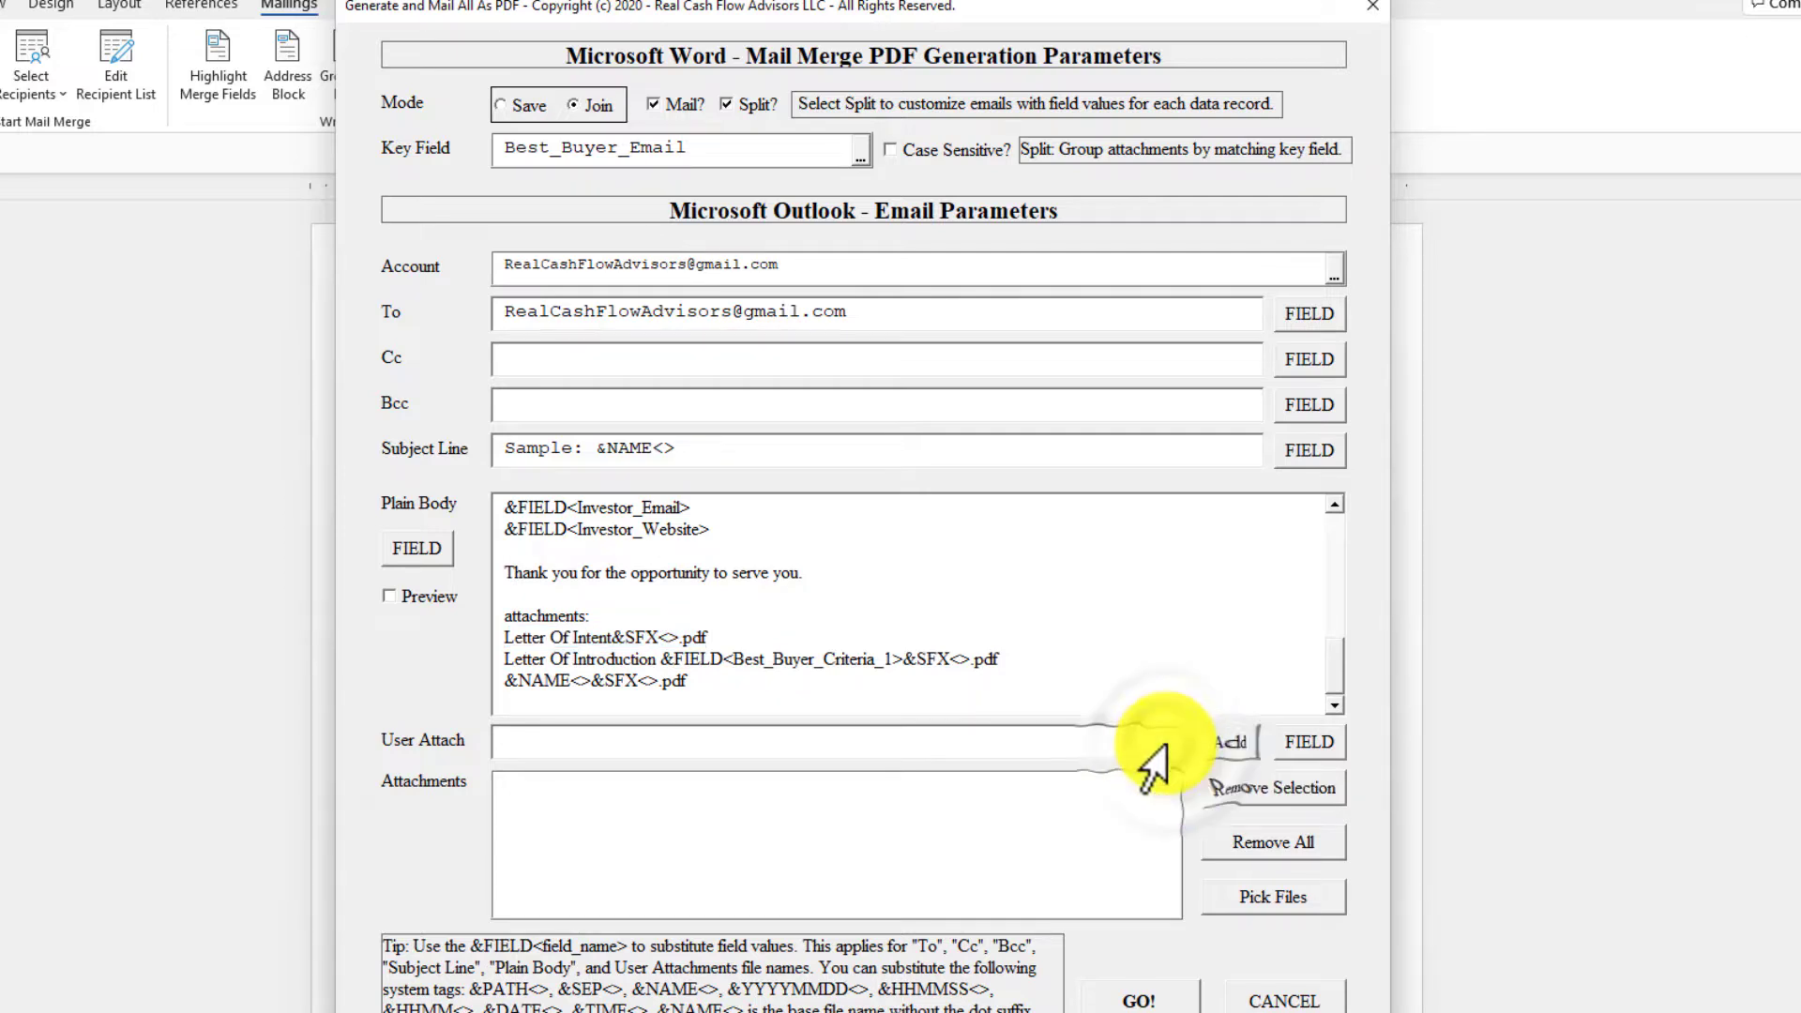
{"action": "left_click", "coordinate": [1299, 745]}
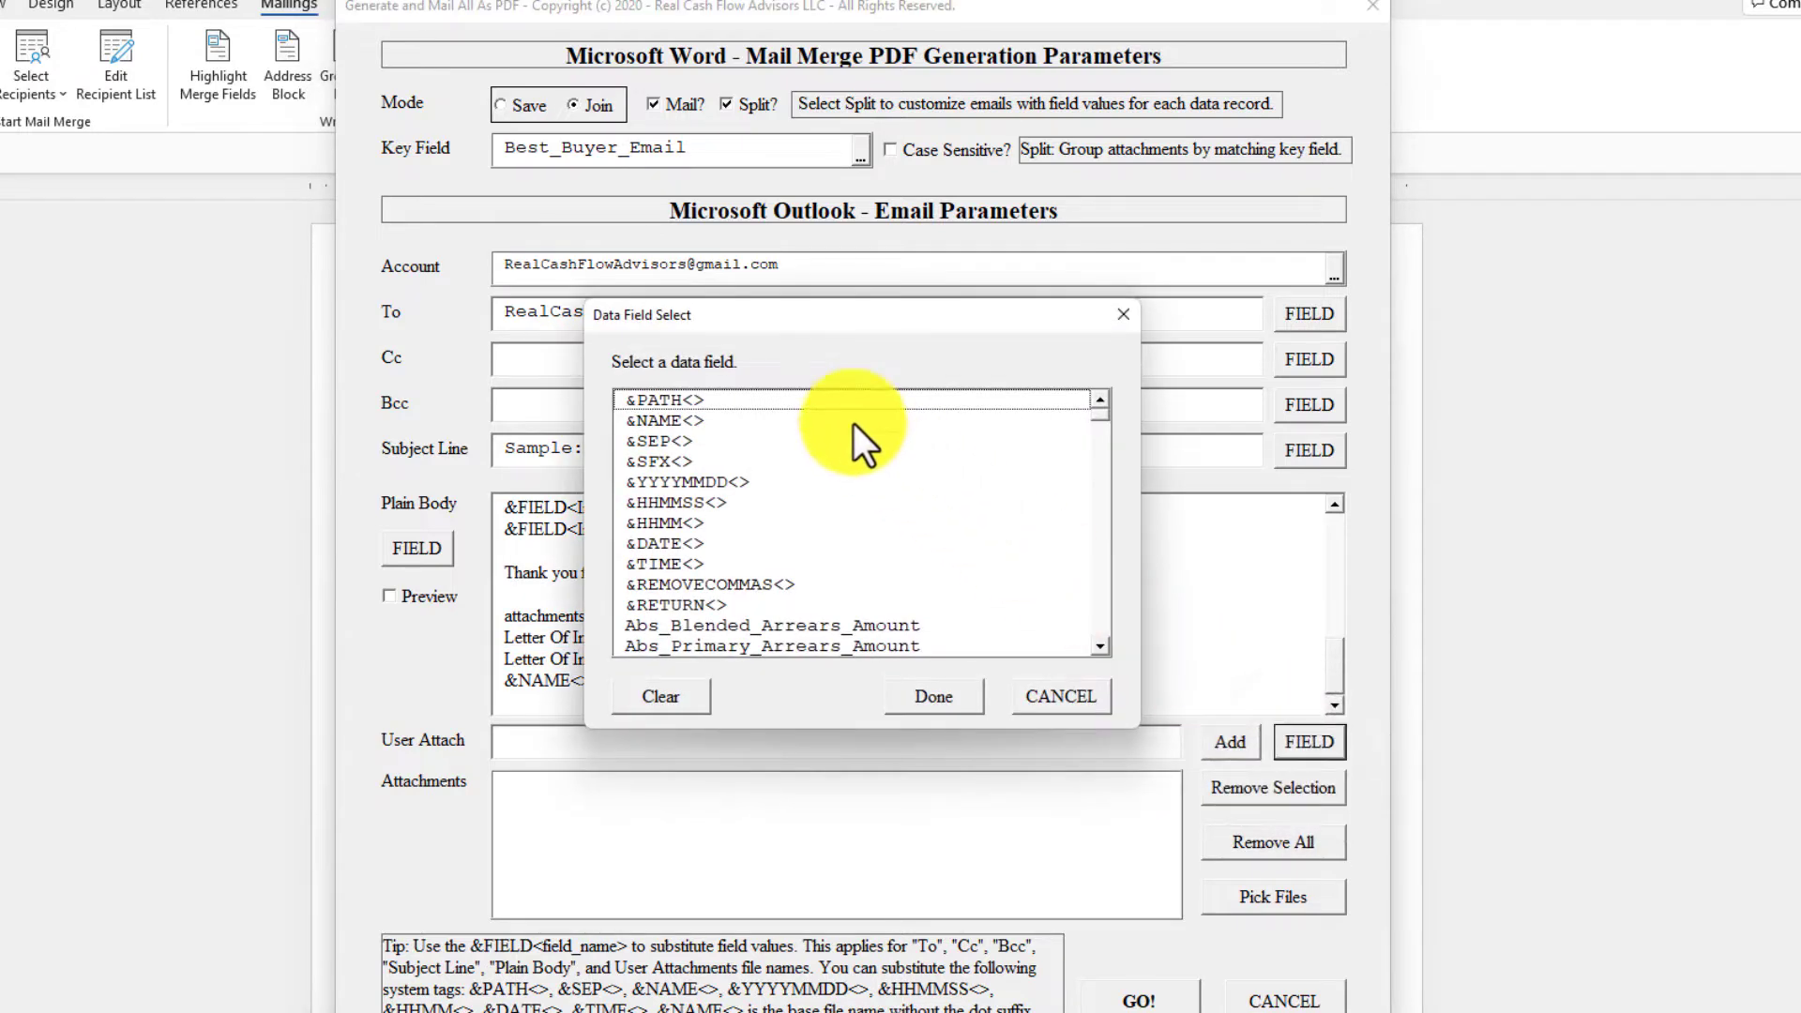
{"action": "left_click", "coordinate": [820, 398]}
{"action": "left_click", "coordinate": [935, 696]}
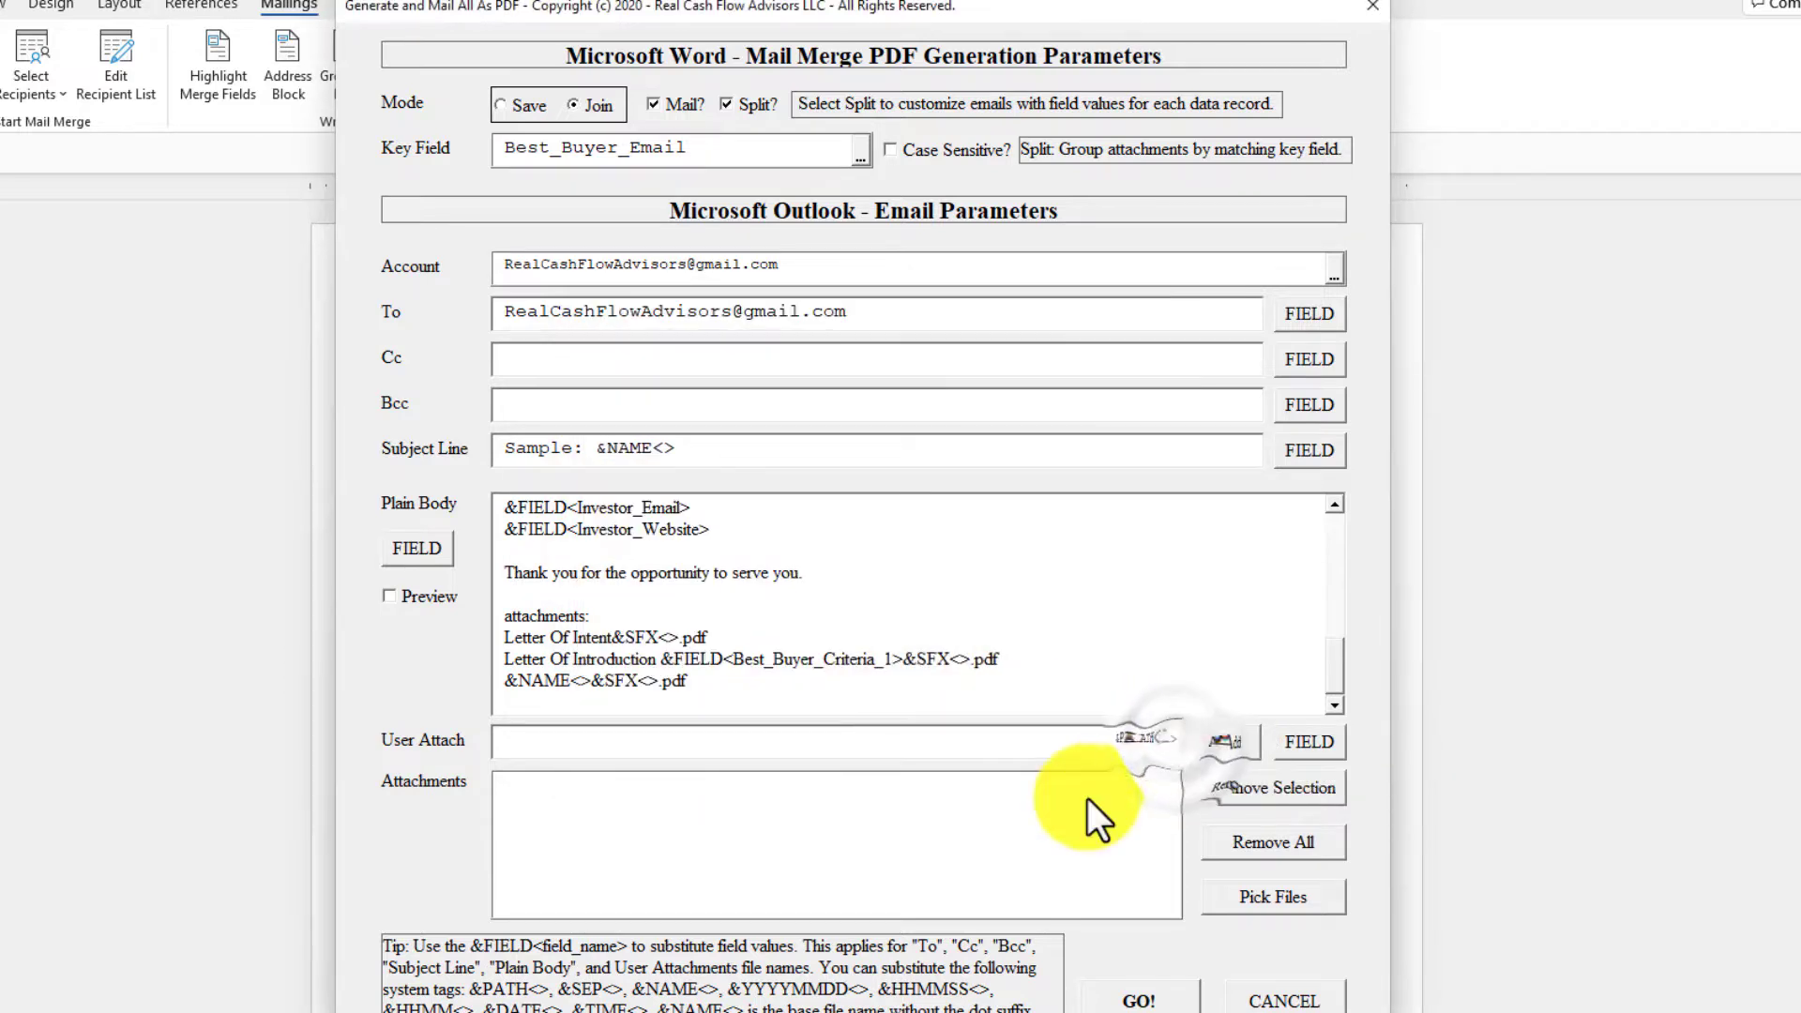
{"action": "left_click", "coordinate": [1224, 744]}
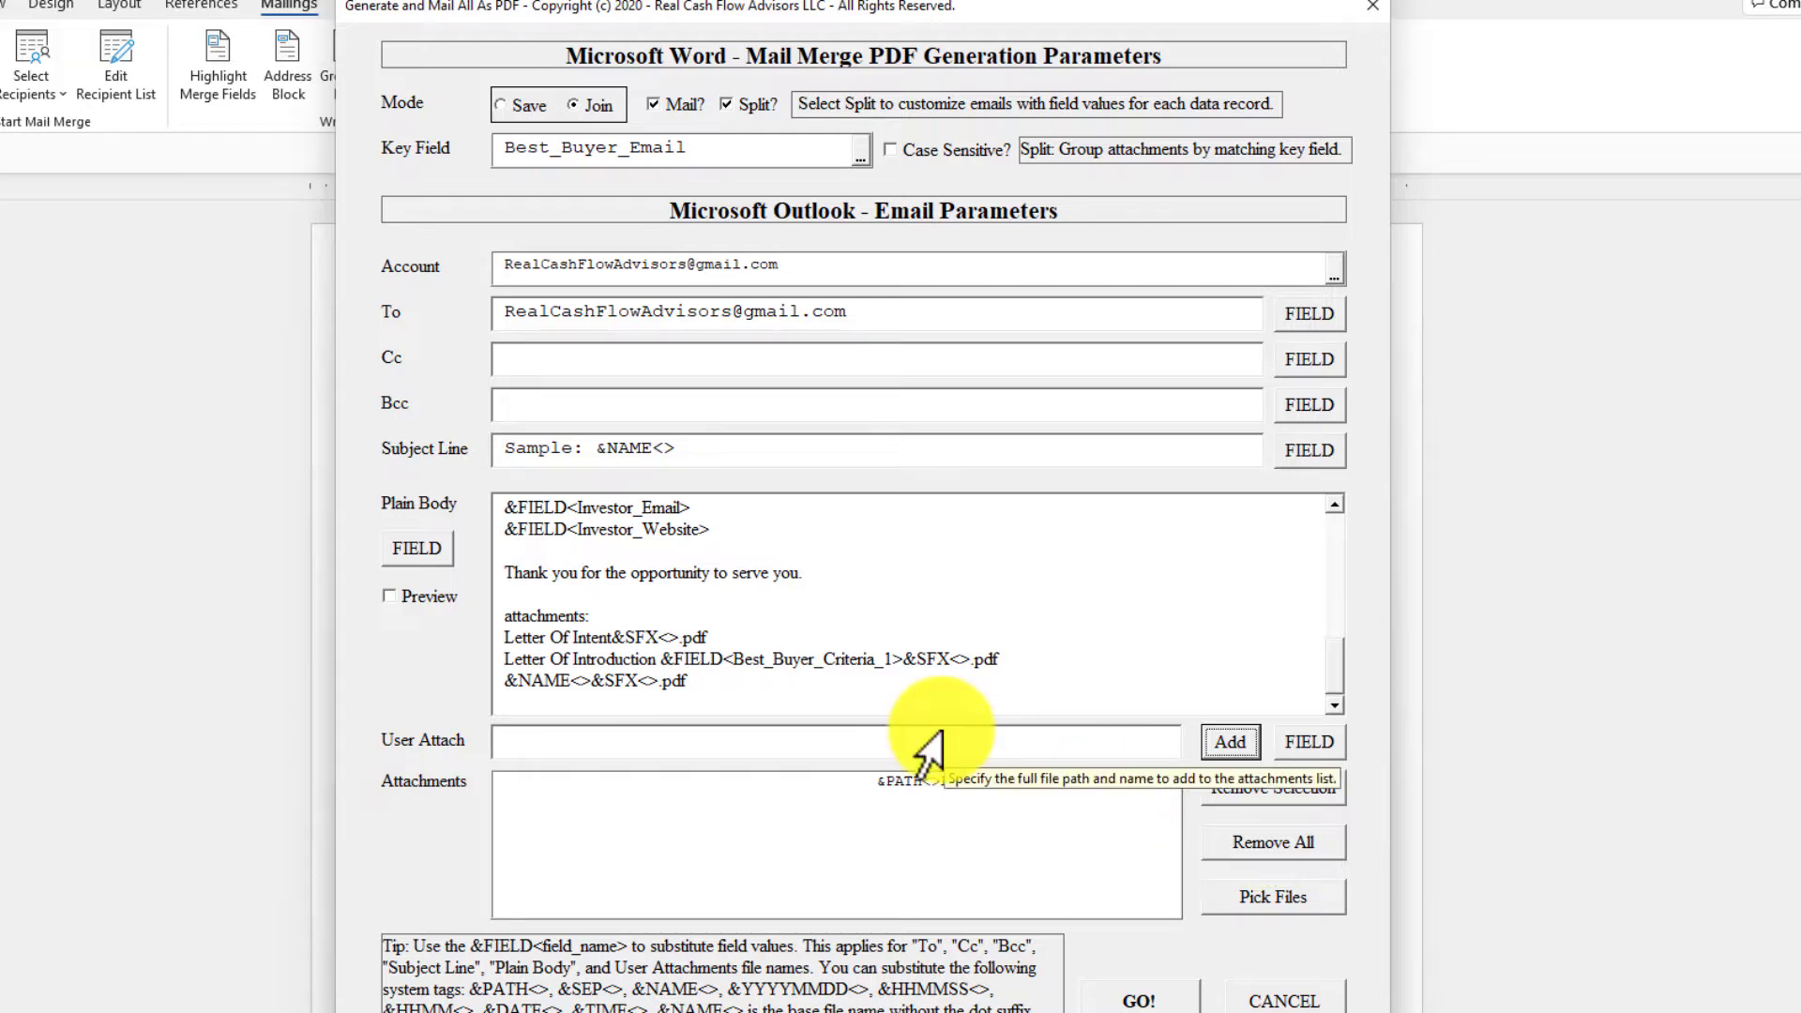
Check the PDF names in the Sample folder and add &PATH<>Letter Of Introduction &FIELD<Best_Buyer_Criteria_1>&SFX<>.pdf to the attachments.
{"action": "key", "text": "alt+Tab"}
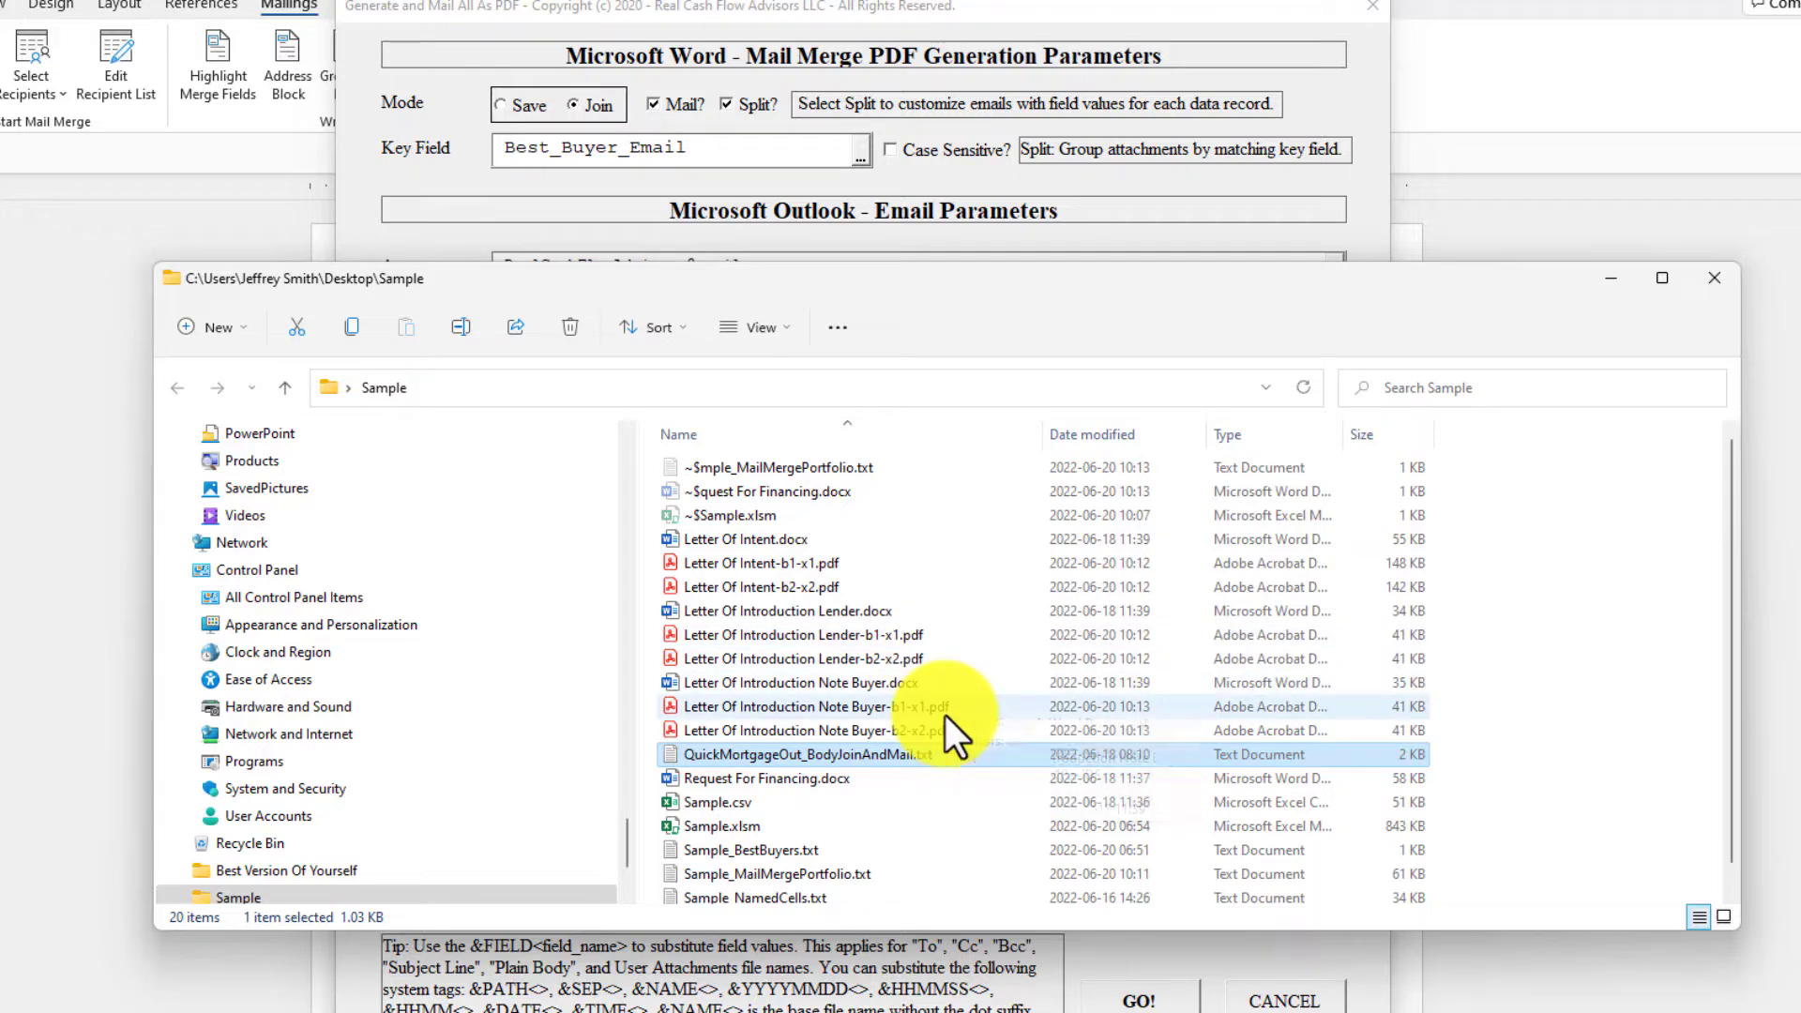
{"action": "key", "text": "alt+Tab"}
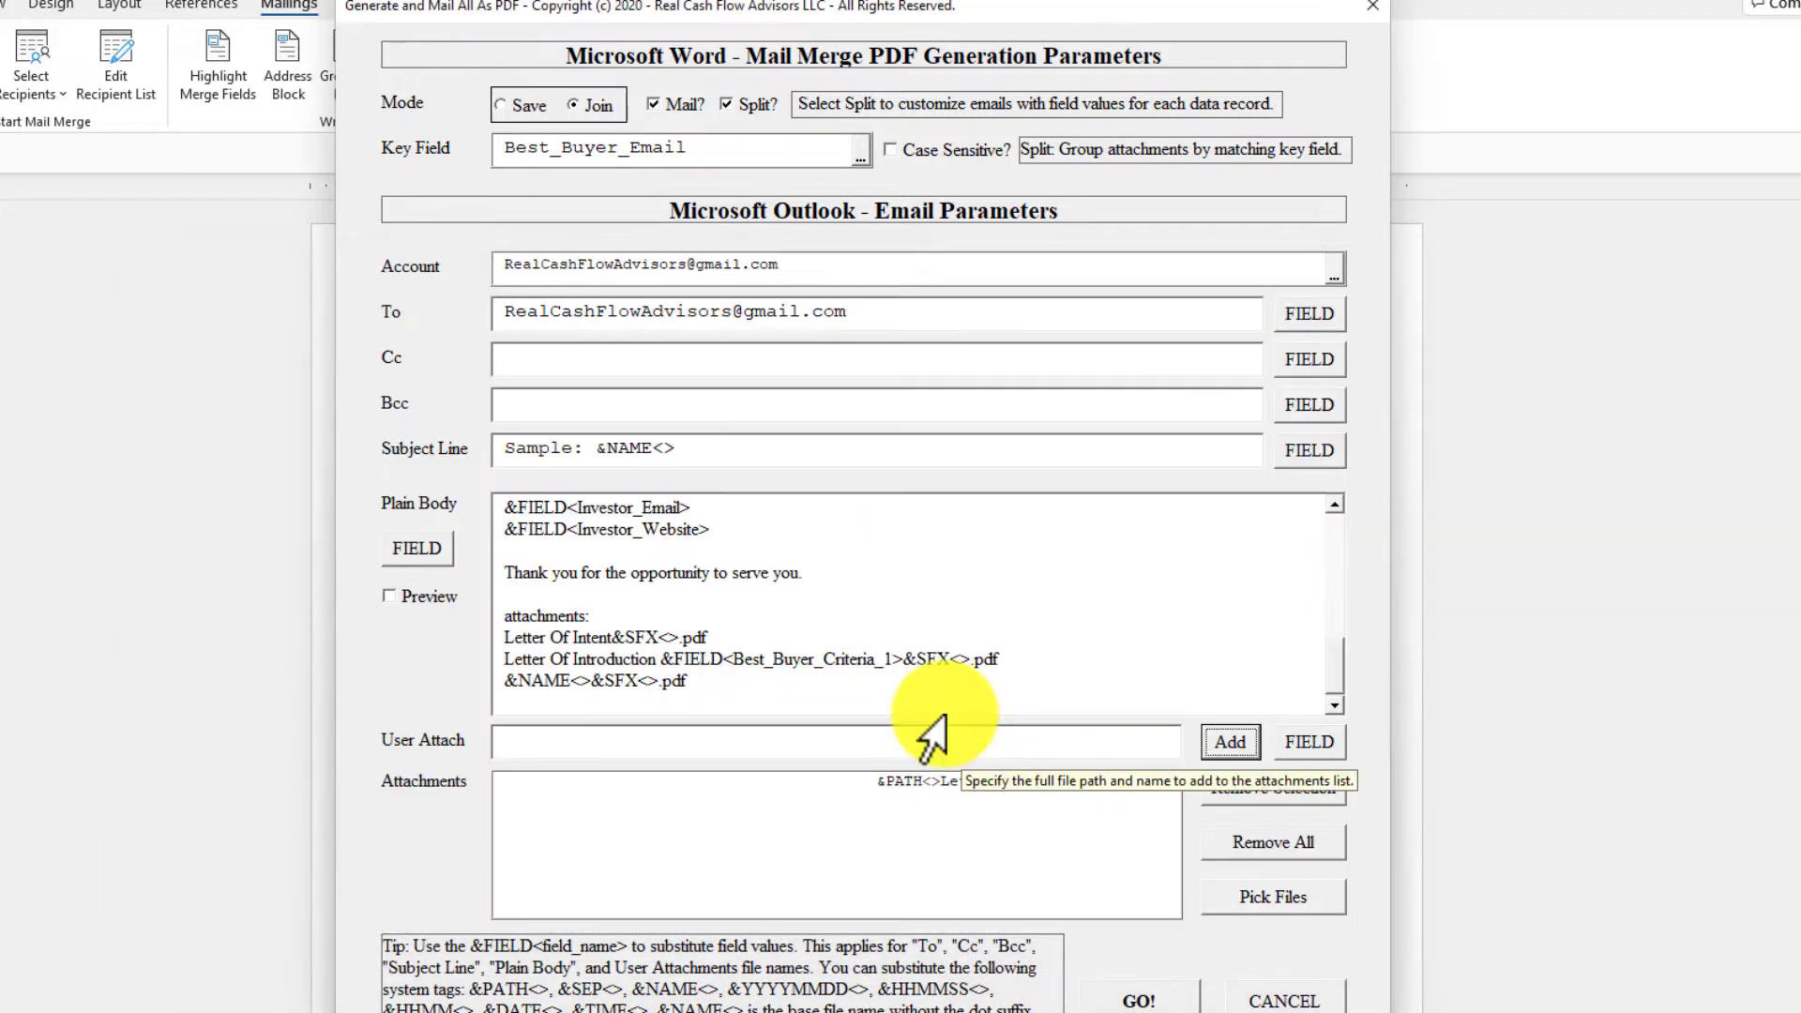
{"action": "triple_click", "coordinate": [990, 657]}
{"action": "key", "text": "ctrl+c"}
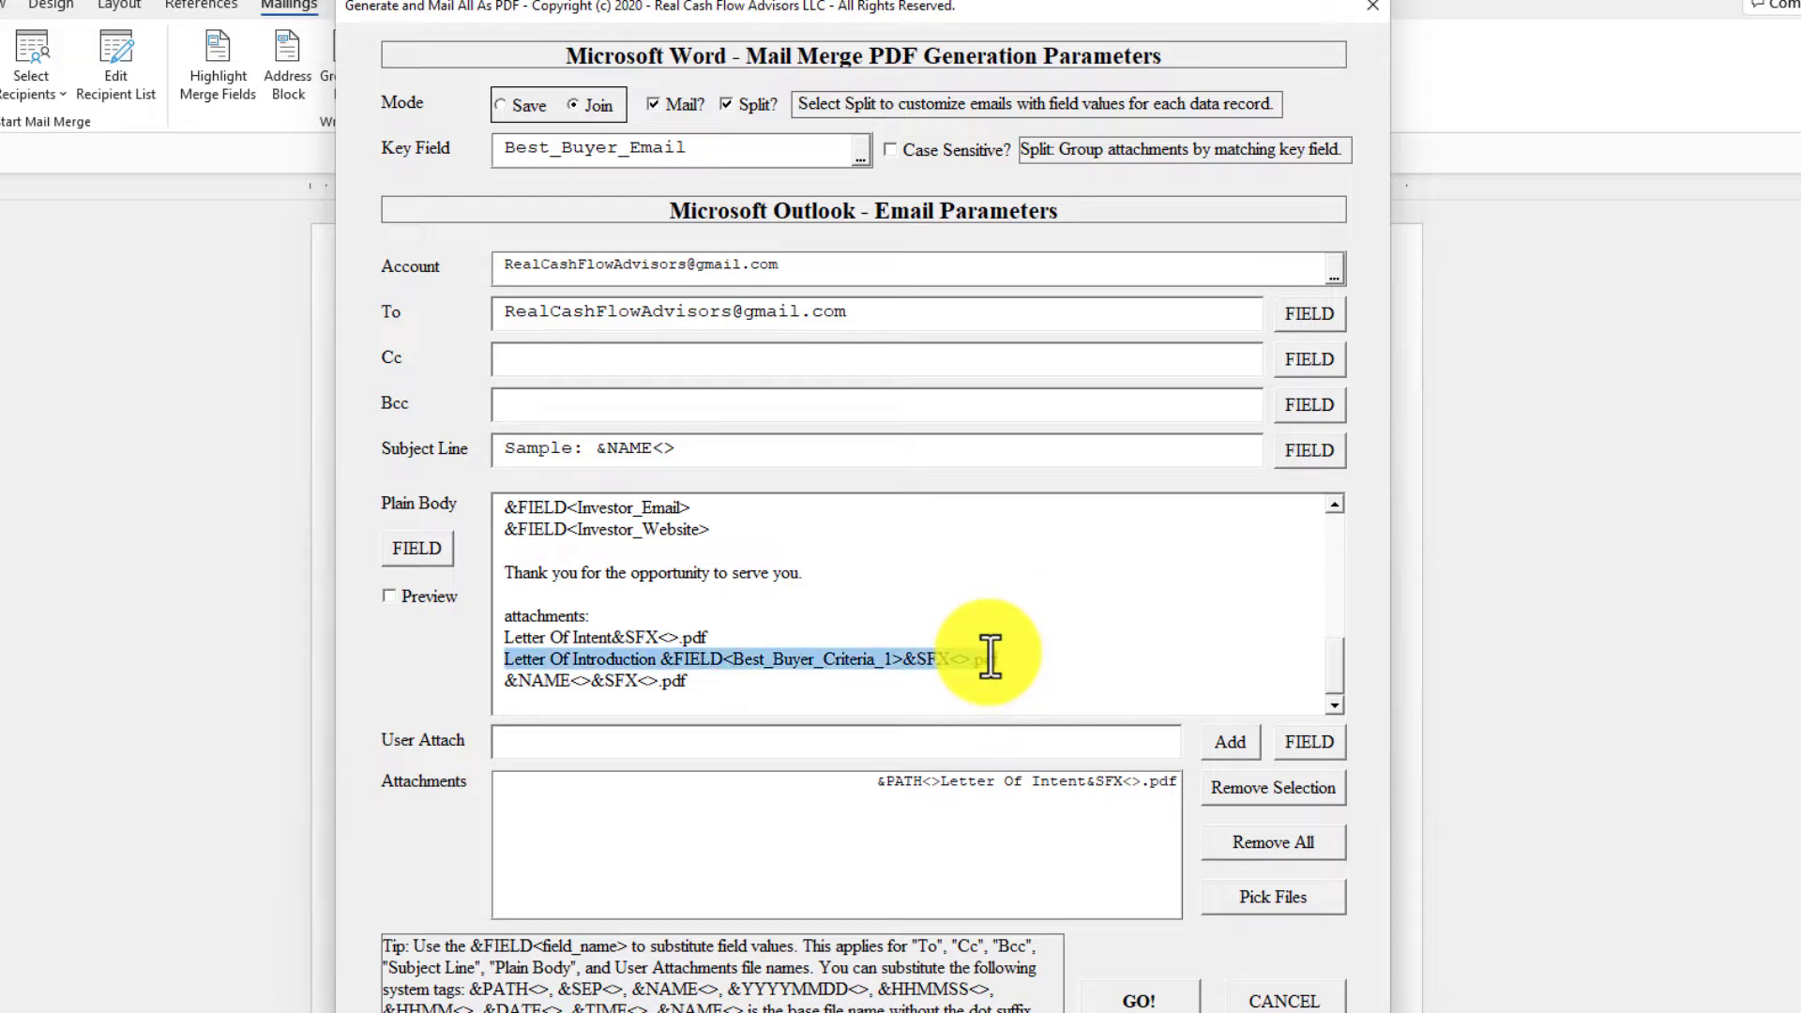
{"action": "left_click", "coordinate": [1288, 739]}
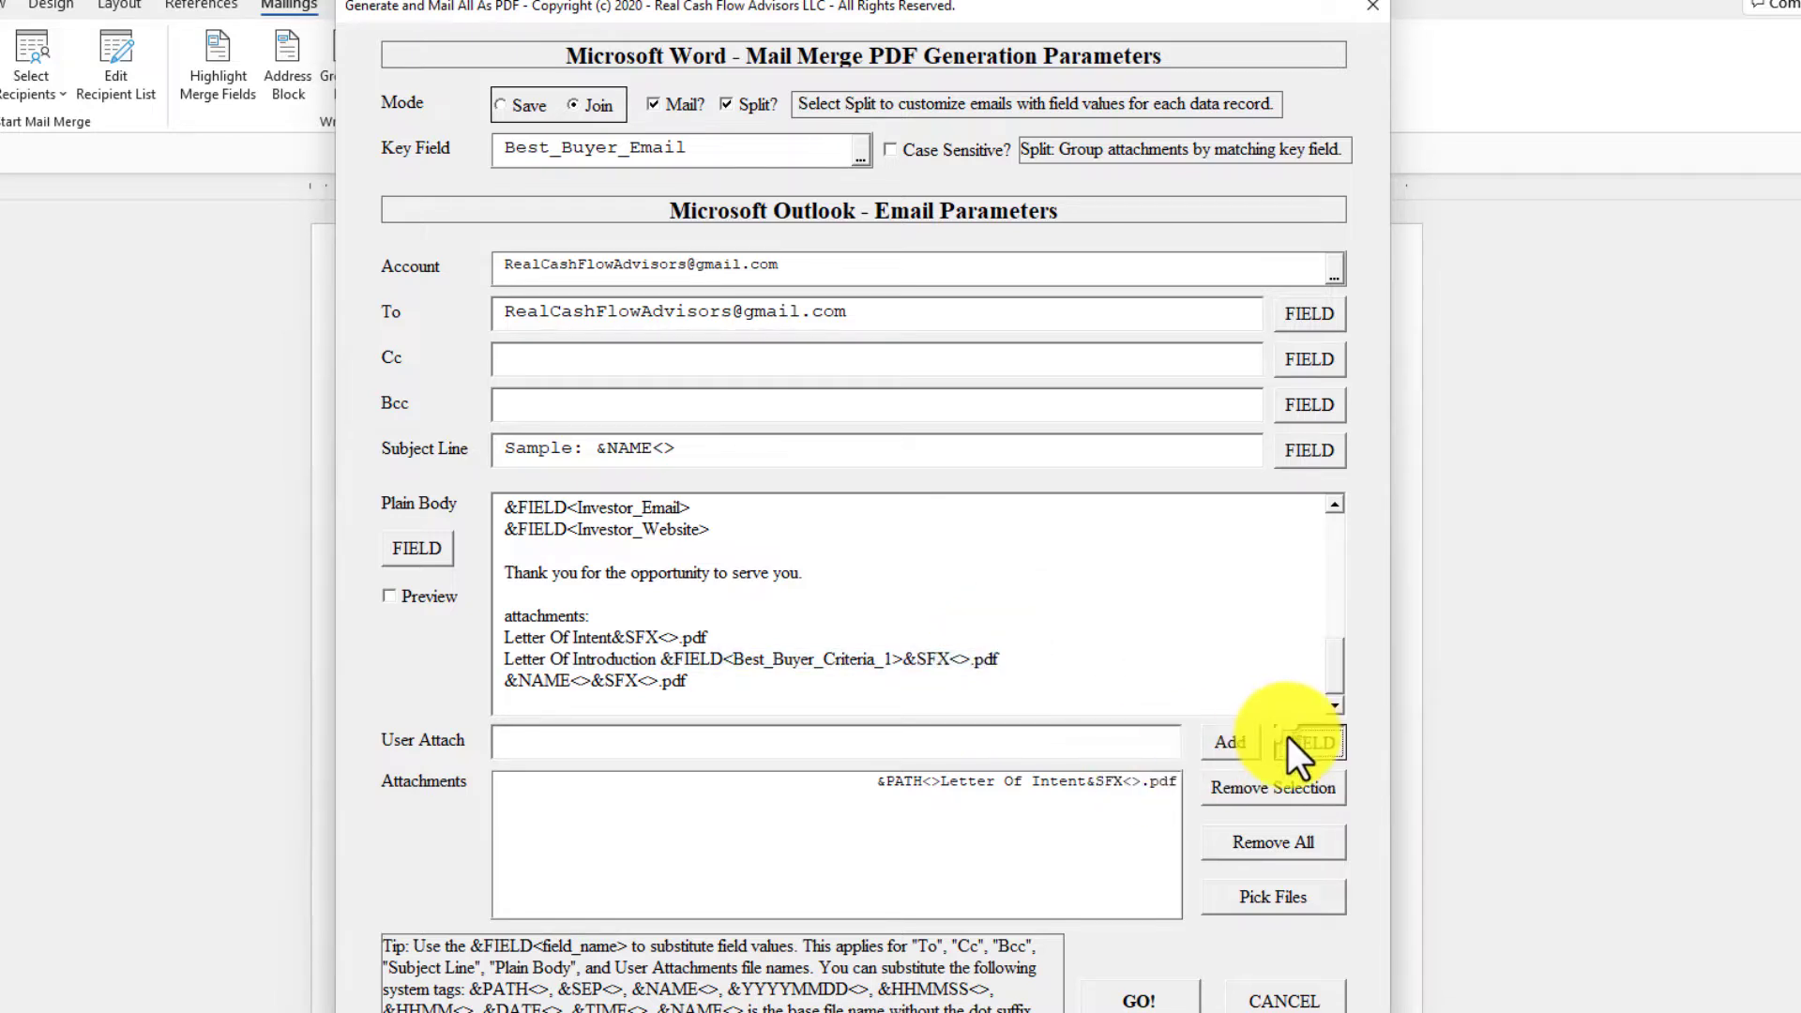
{"action": "left_click", "coordinate": [853, 401]}
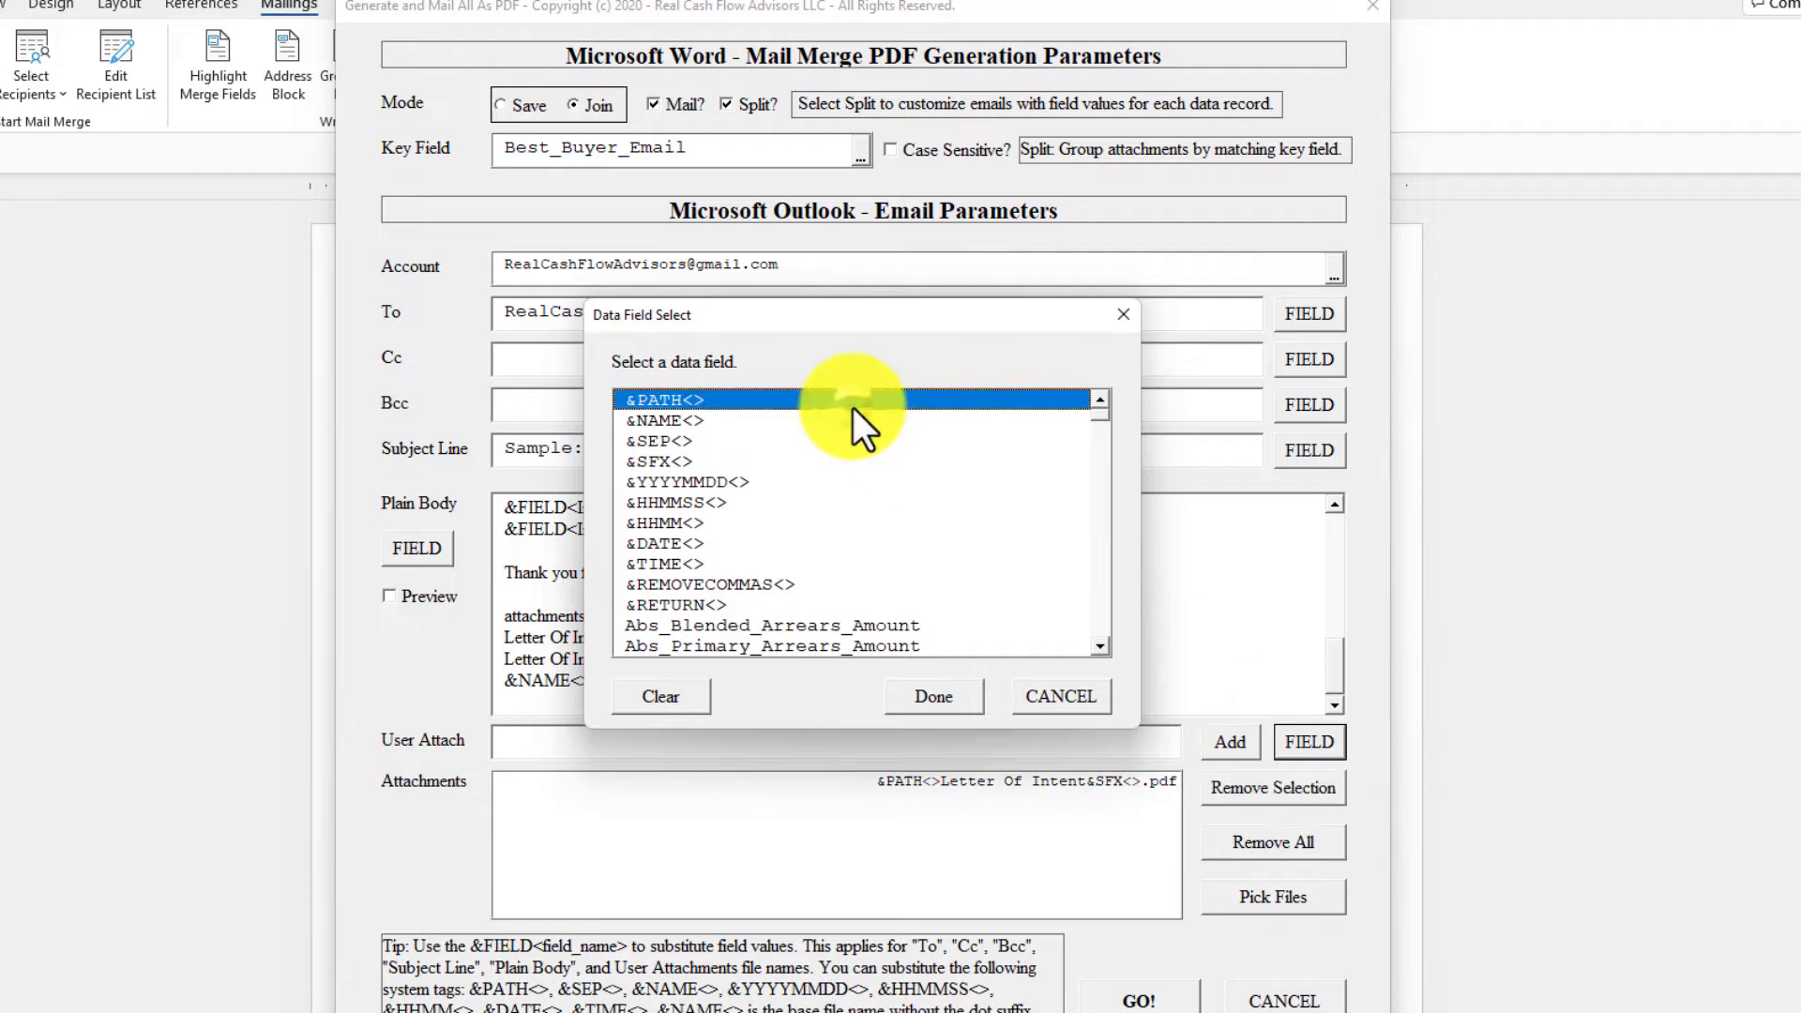
{"action": "left_click", "coordinate": [919, 699]}
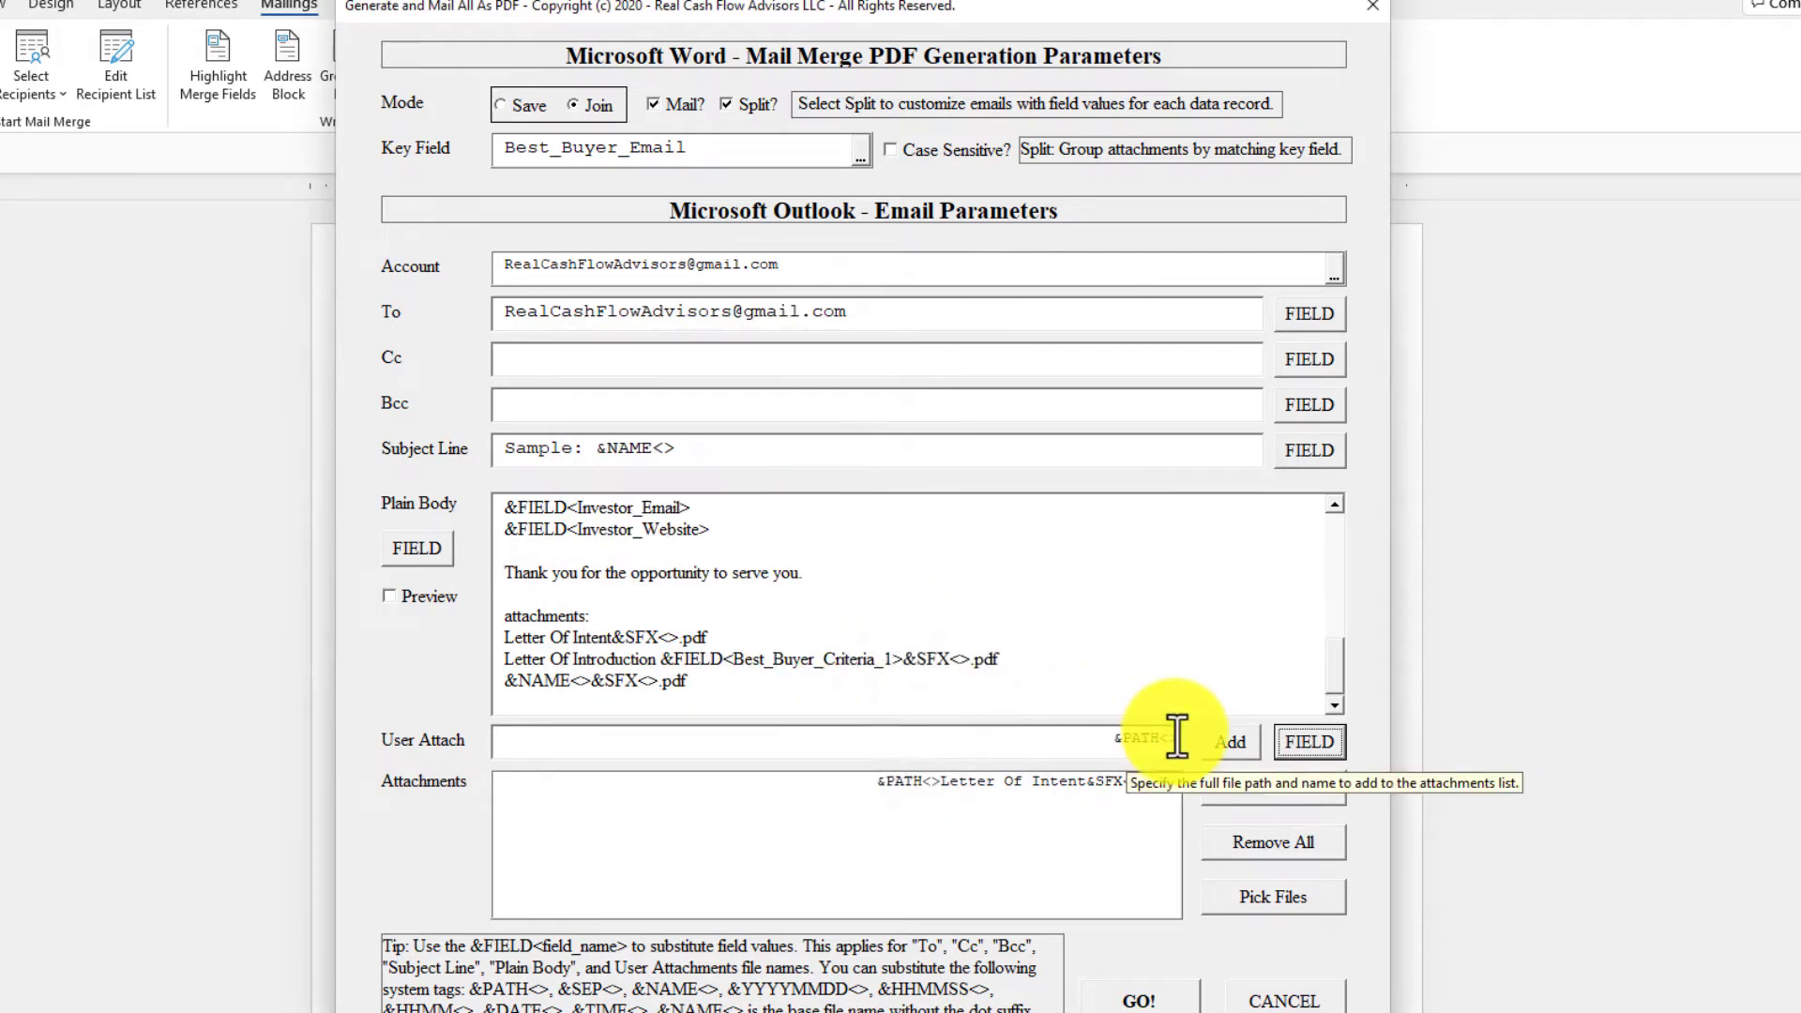
{"action": "key", "text": "ctrl+v"}
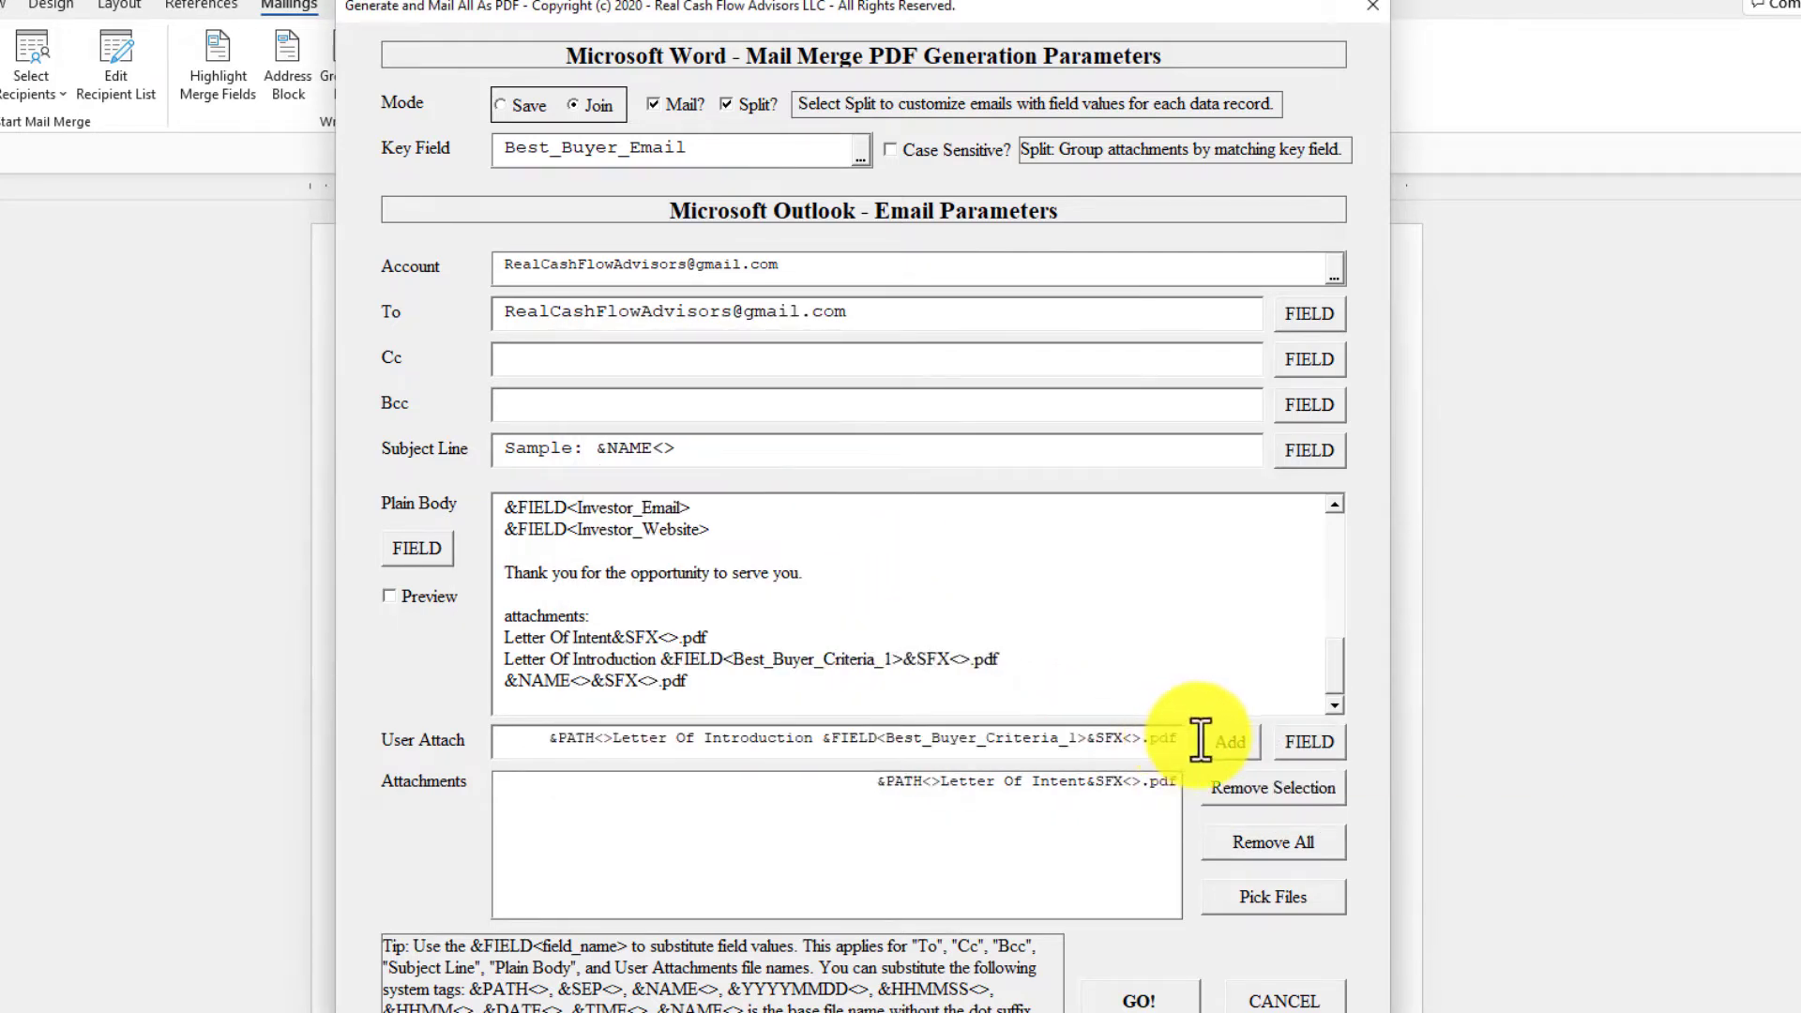
{"action": "left_click", "coordinate": [1217, 739]}
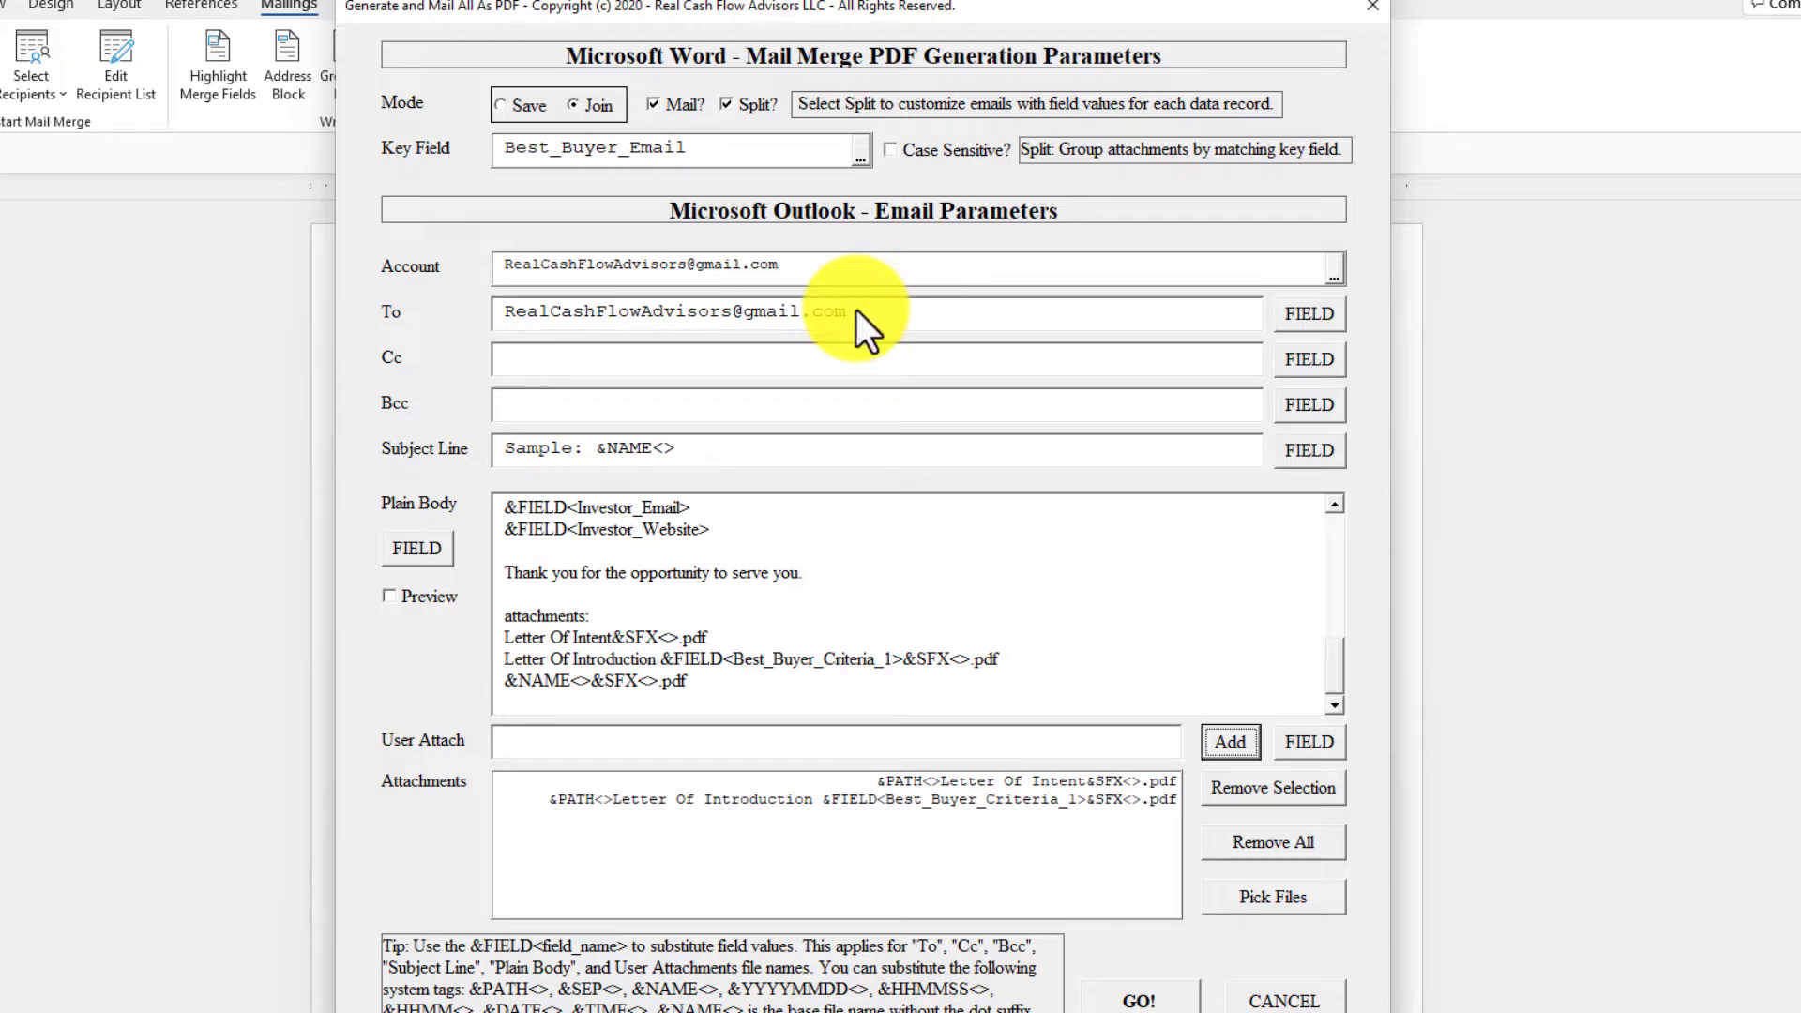
{"action": "left_click", "coordinate": [1294, 312]}
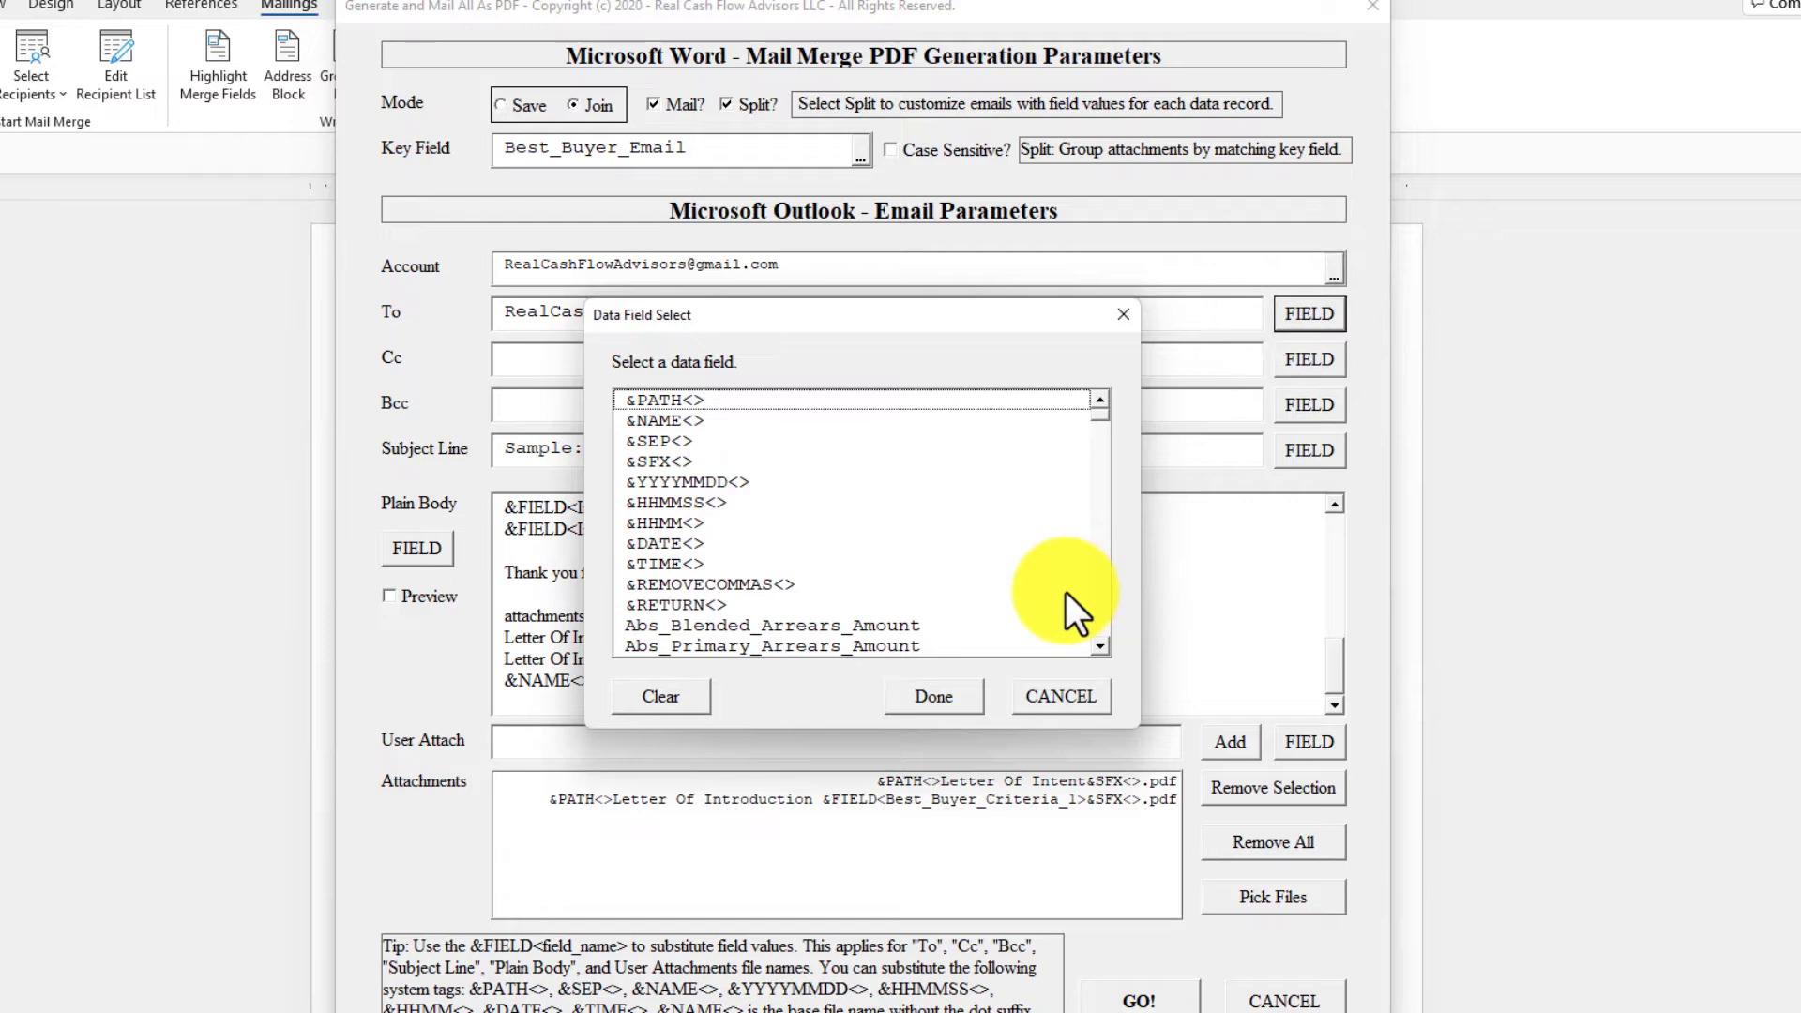
{"action": "key", "text": "b"}
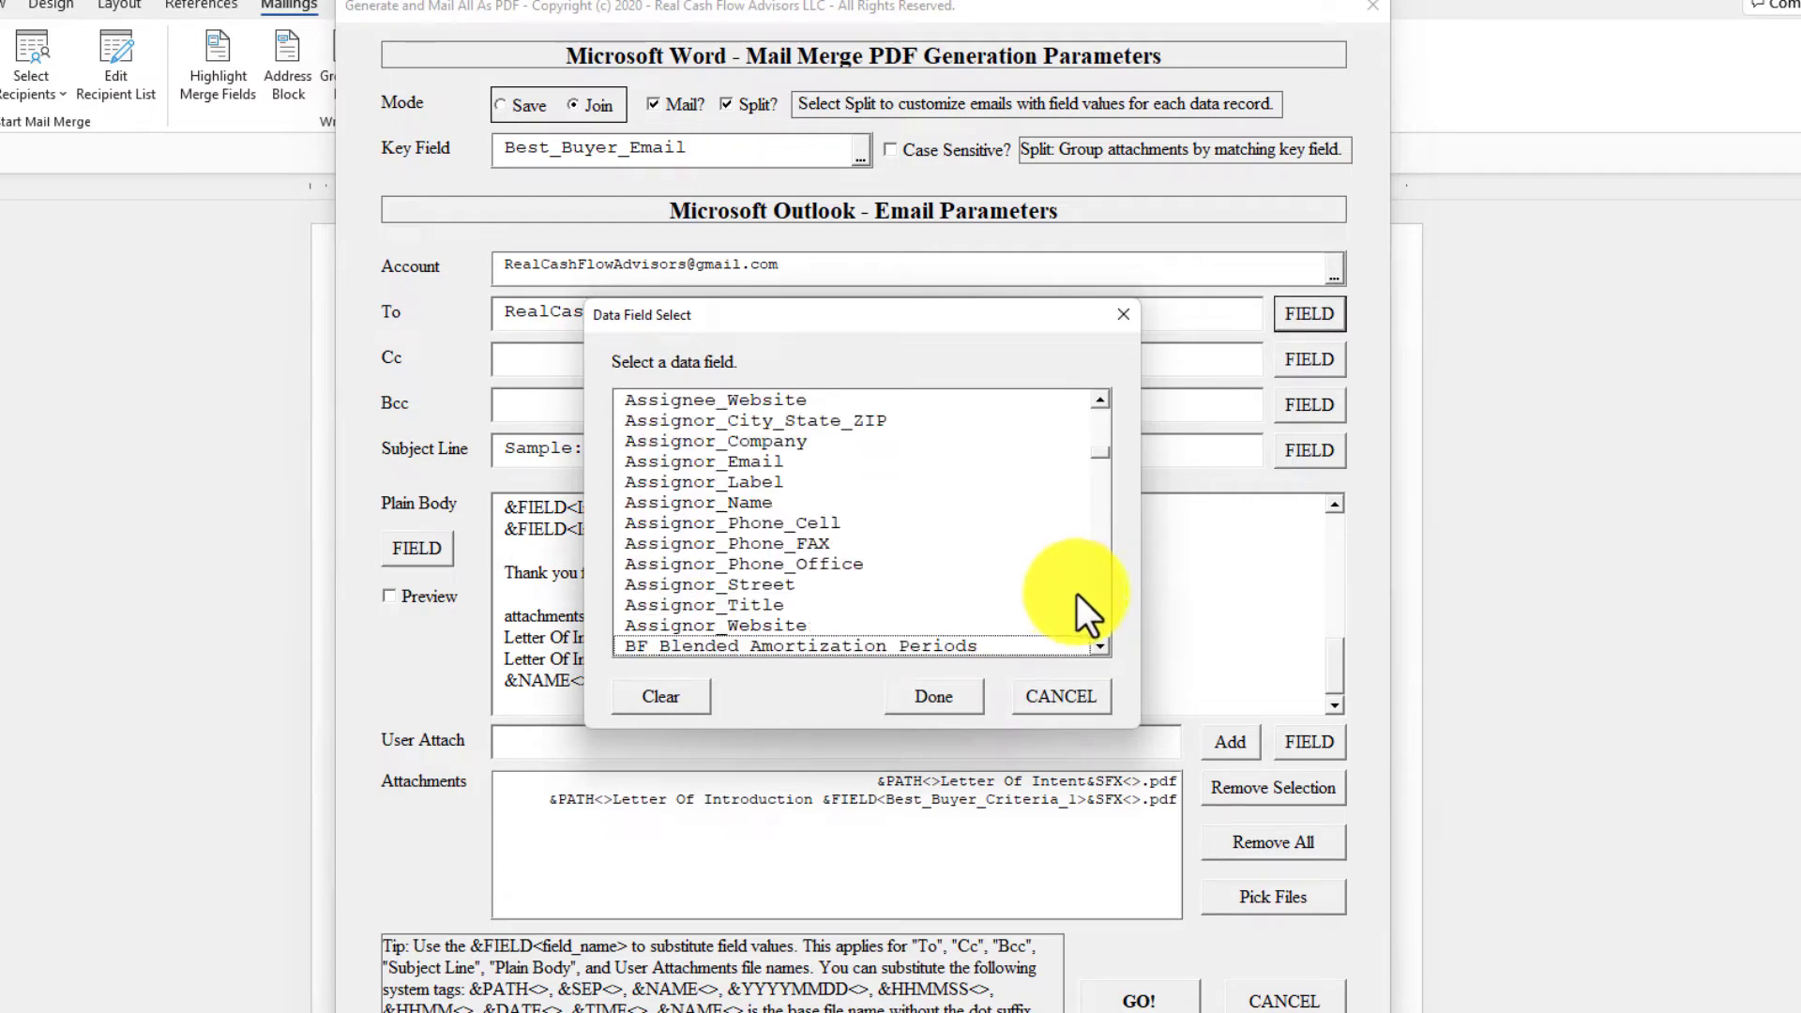
{"action": "scroll", "coordinate": [1105, 599], "scroll_direction": "down", "scroll_amount": 15}
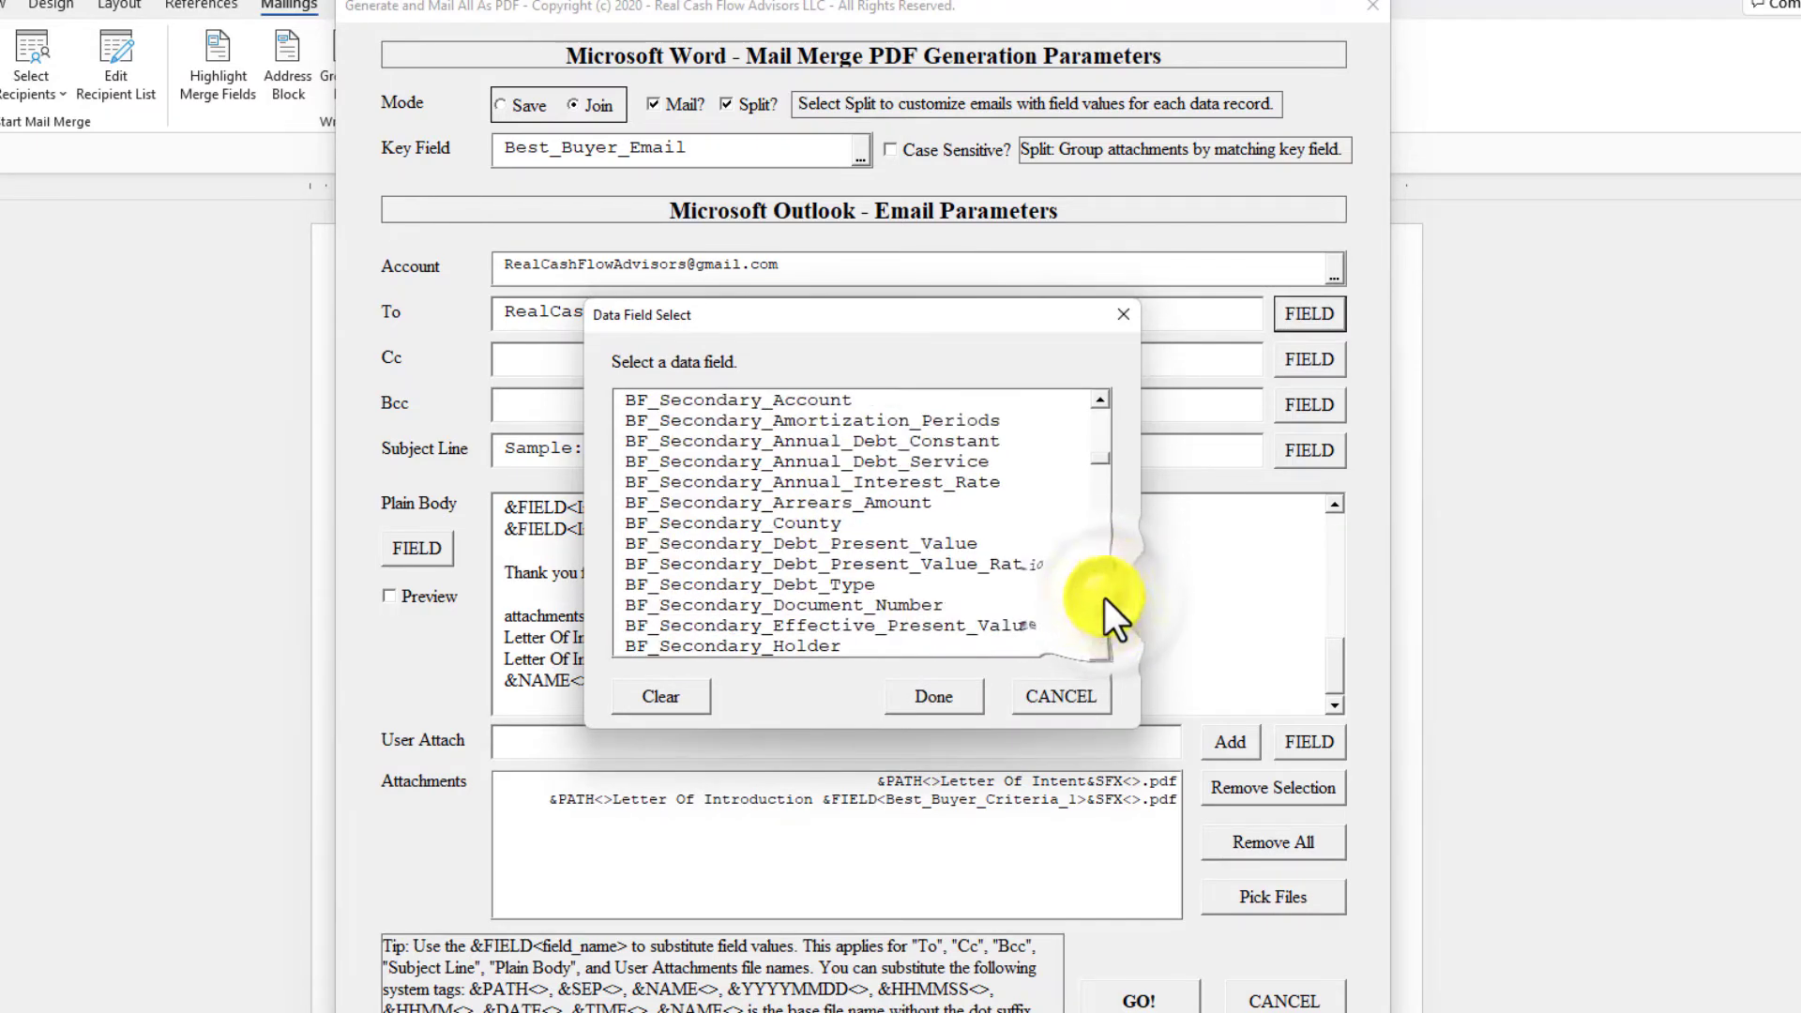
{"action": "scroll", "coordinate": [1103, 598], "scroll_direction": "down", "scroll_amount": 15}
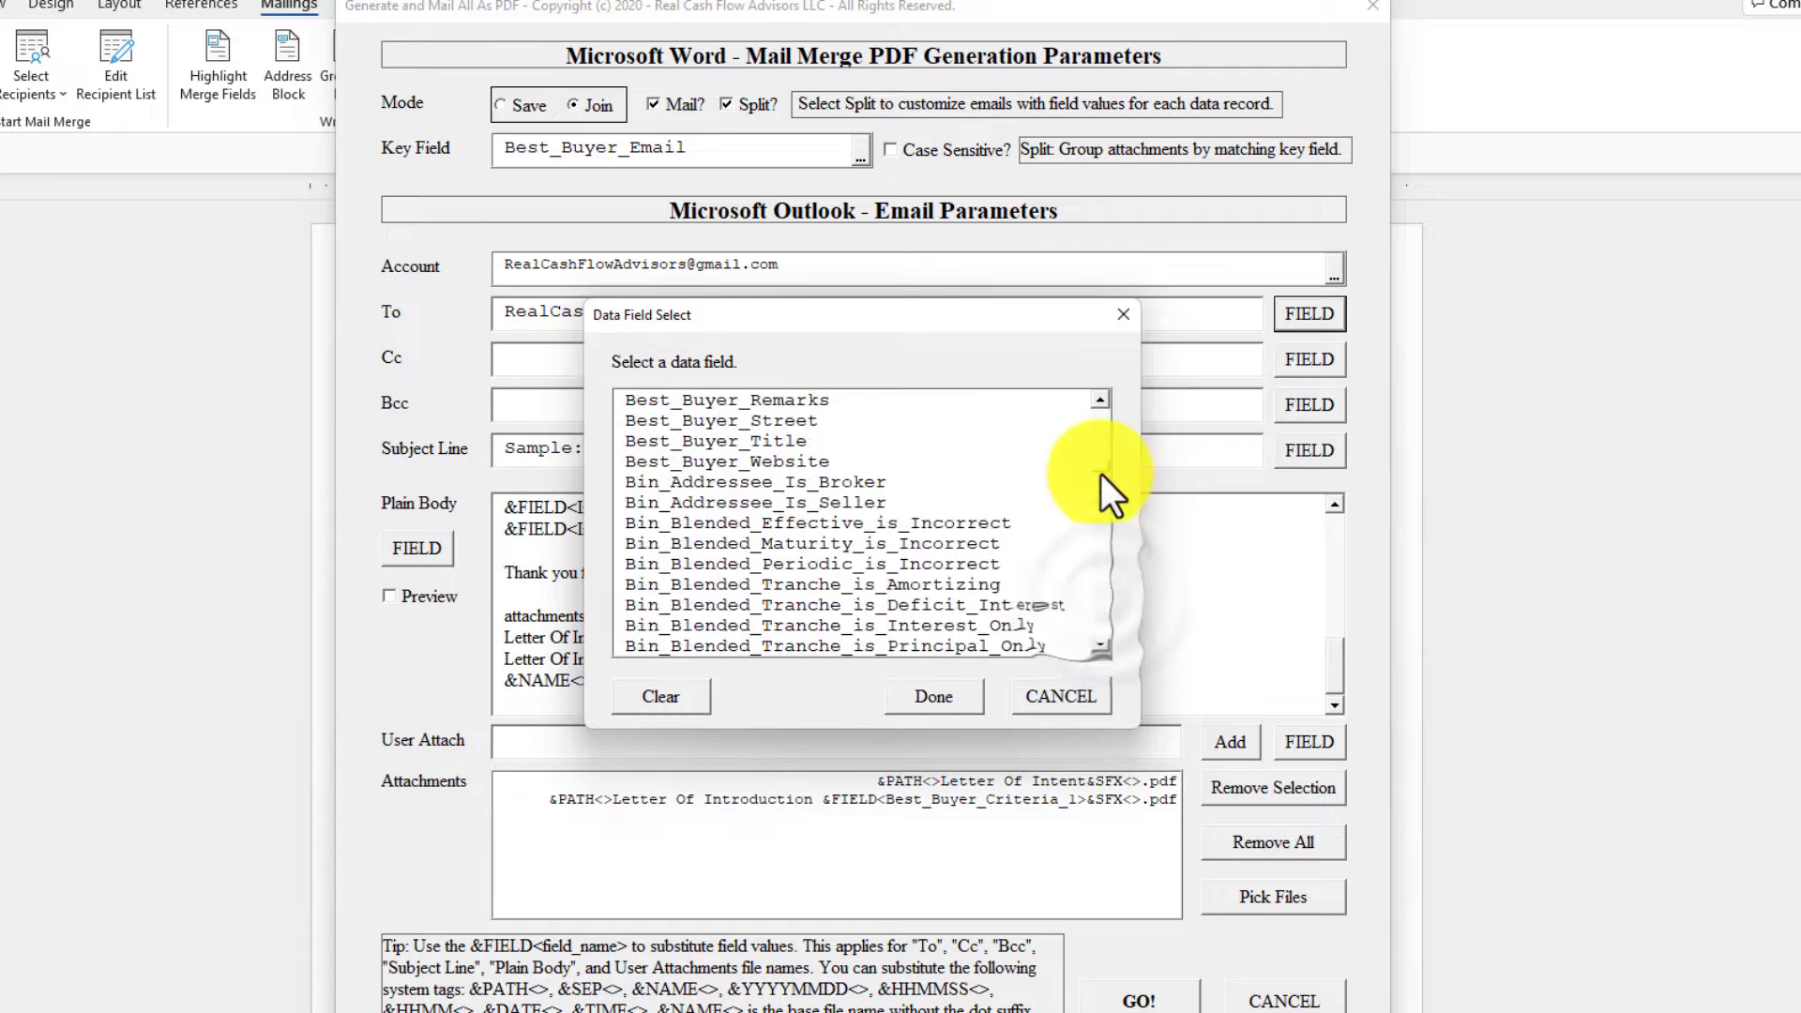
{"action": "left_click", "coordinate": [1099, 429]}
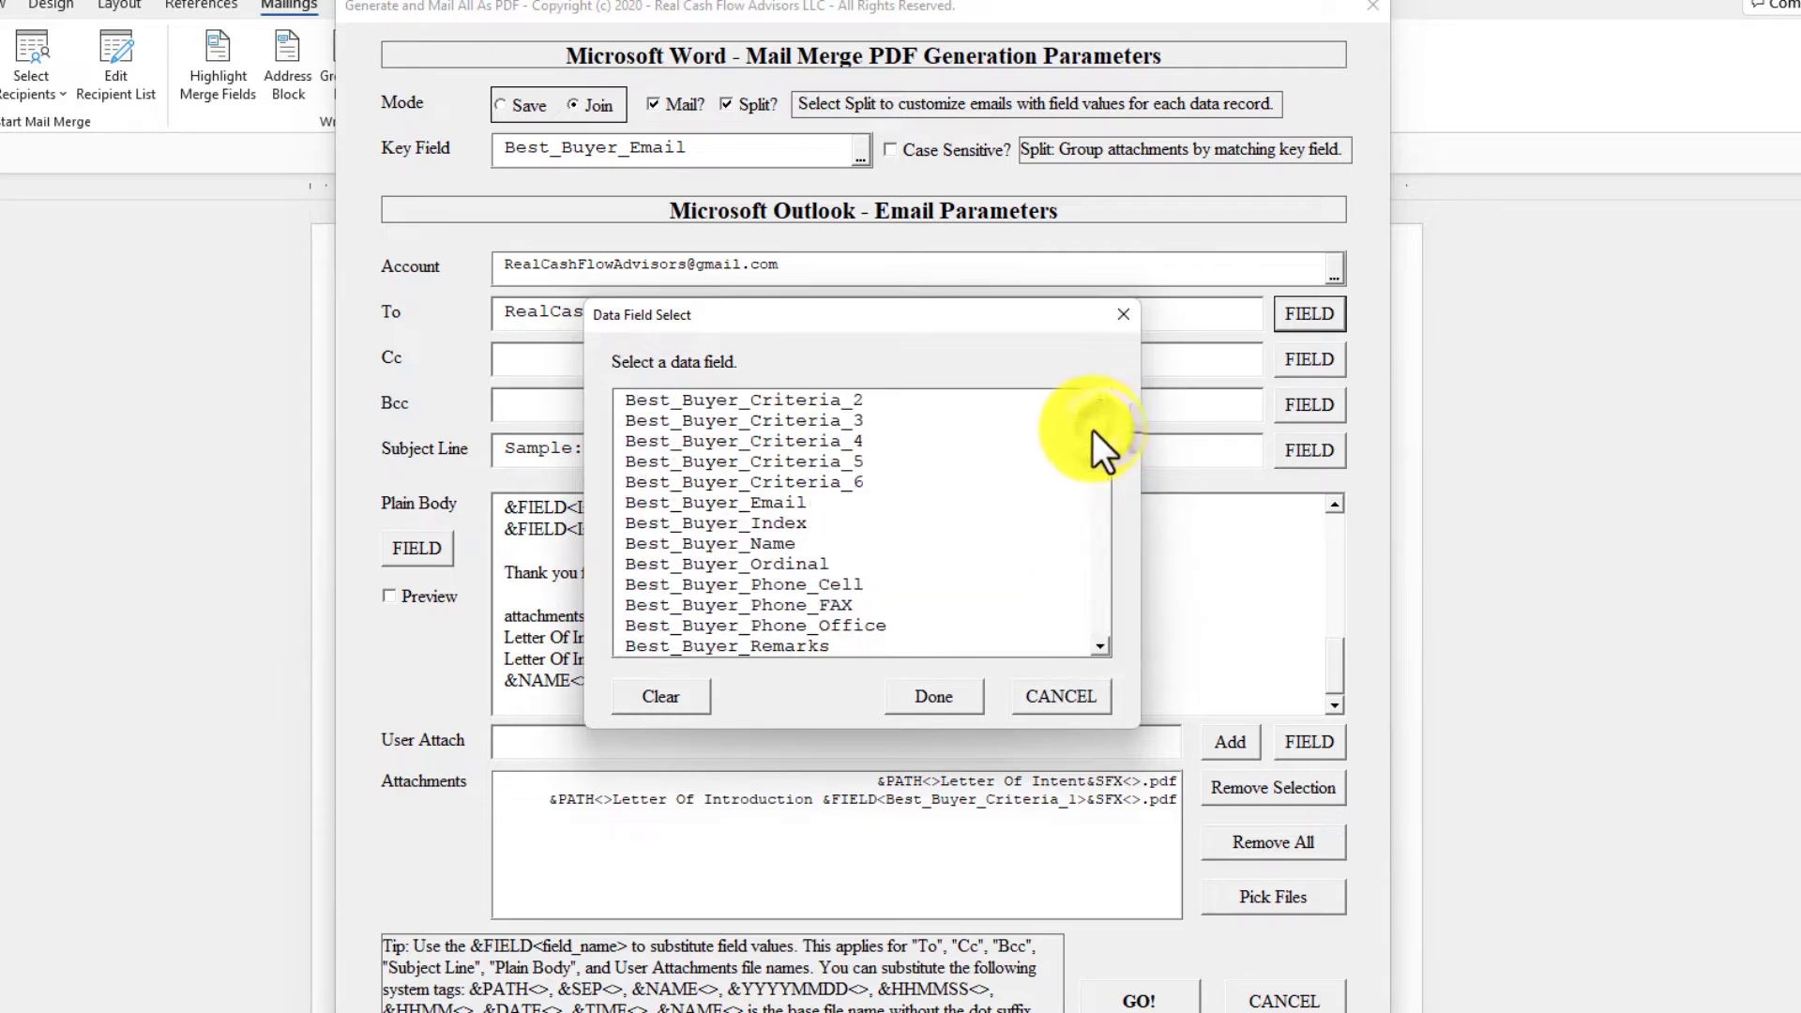
{"action": "left_click", "coordinate": [732, 500]}
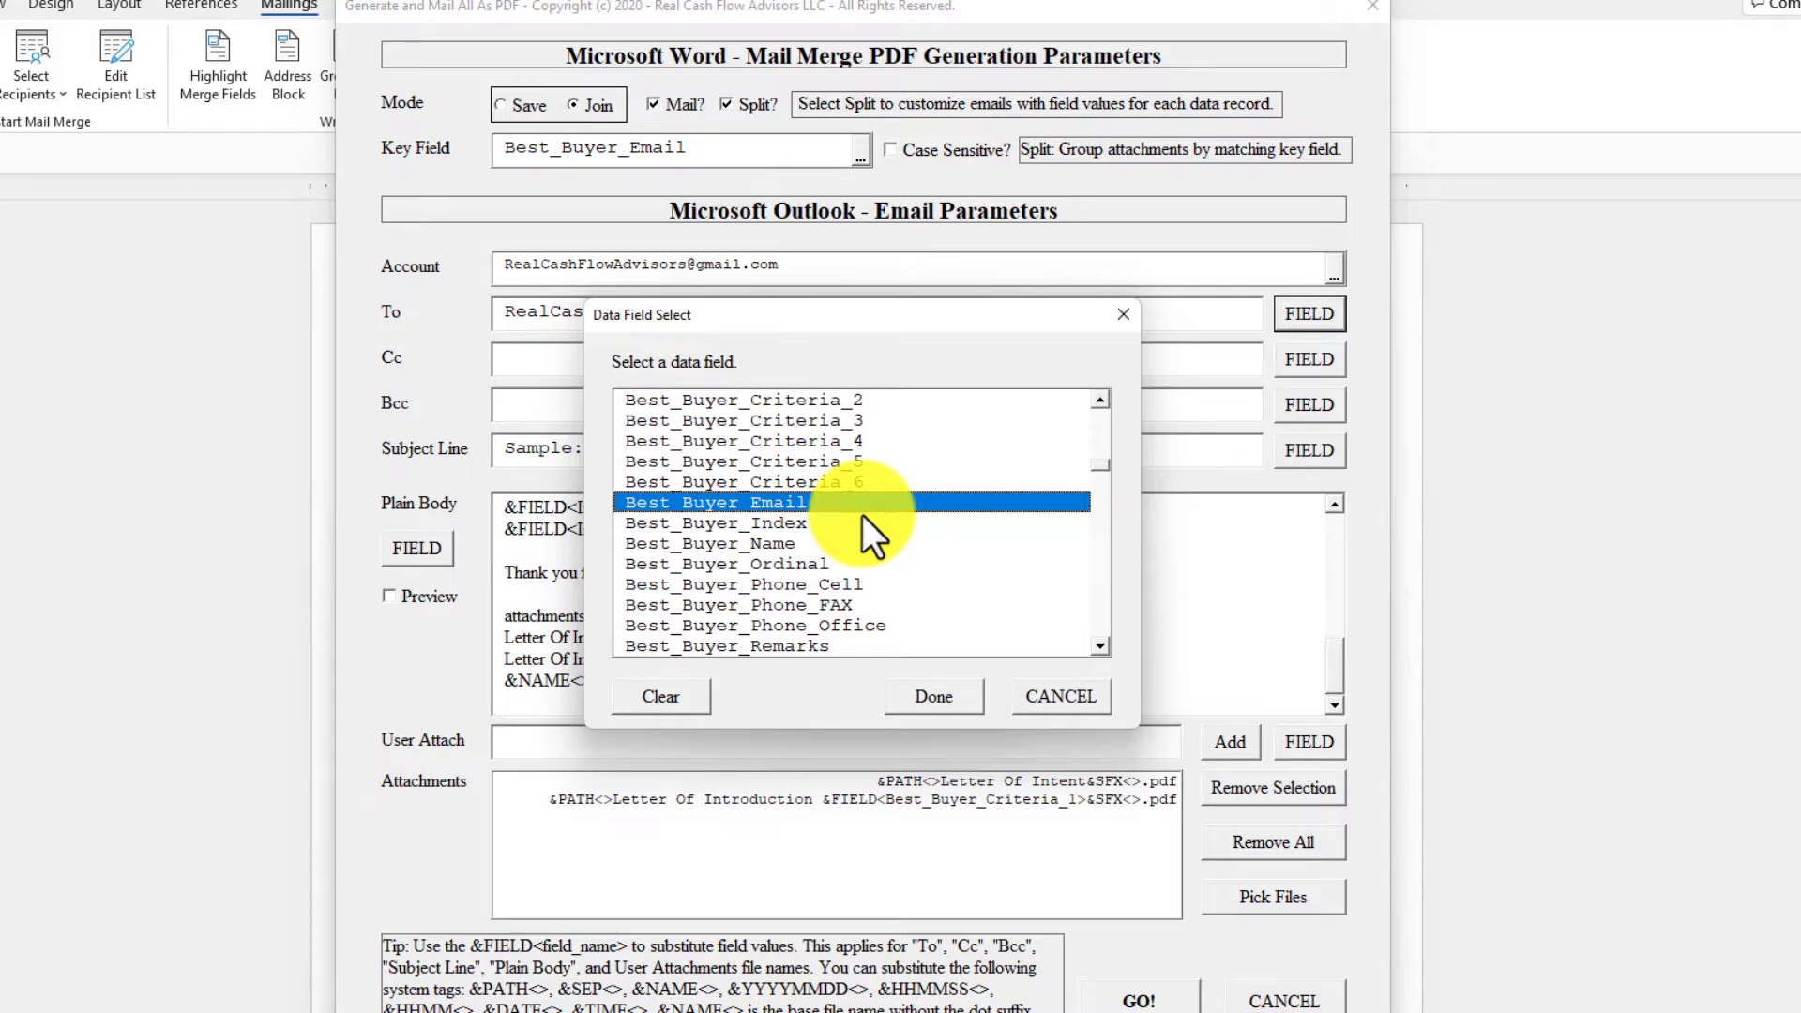
{"action": "left_click", "coordinate": [1054, 692]}
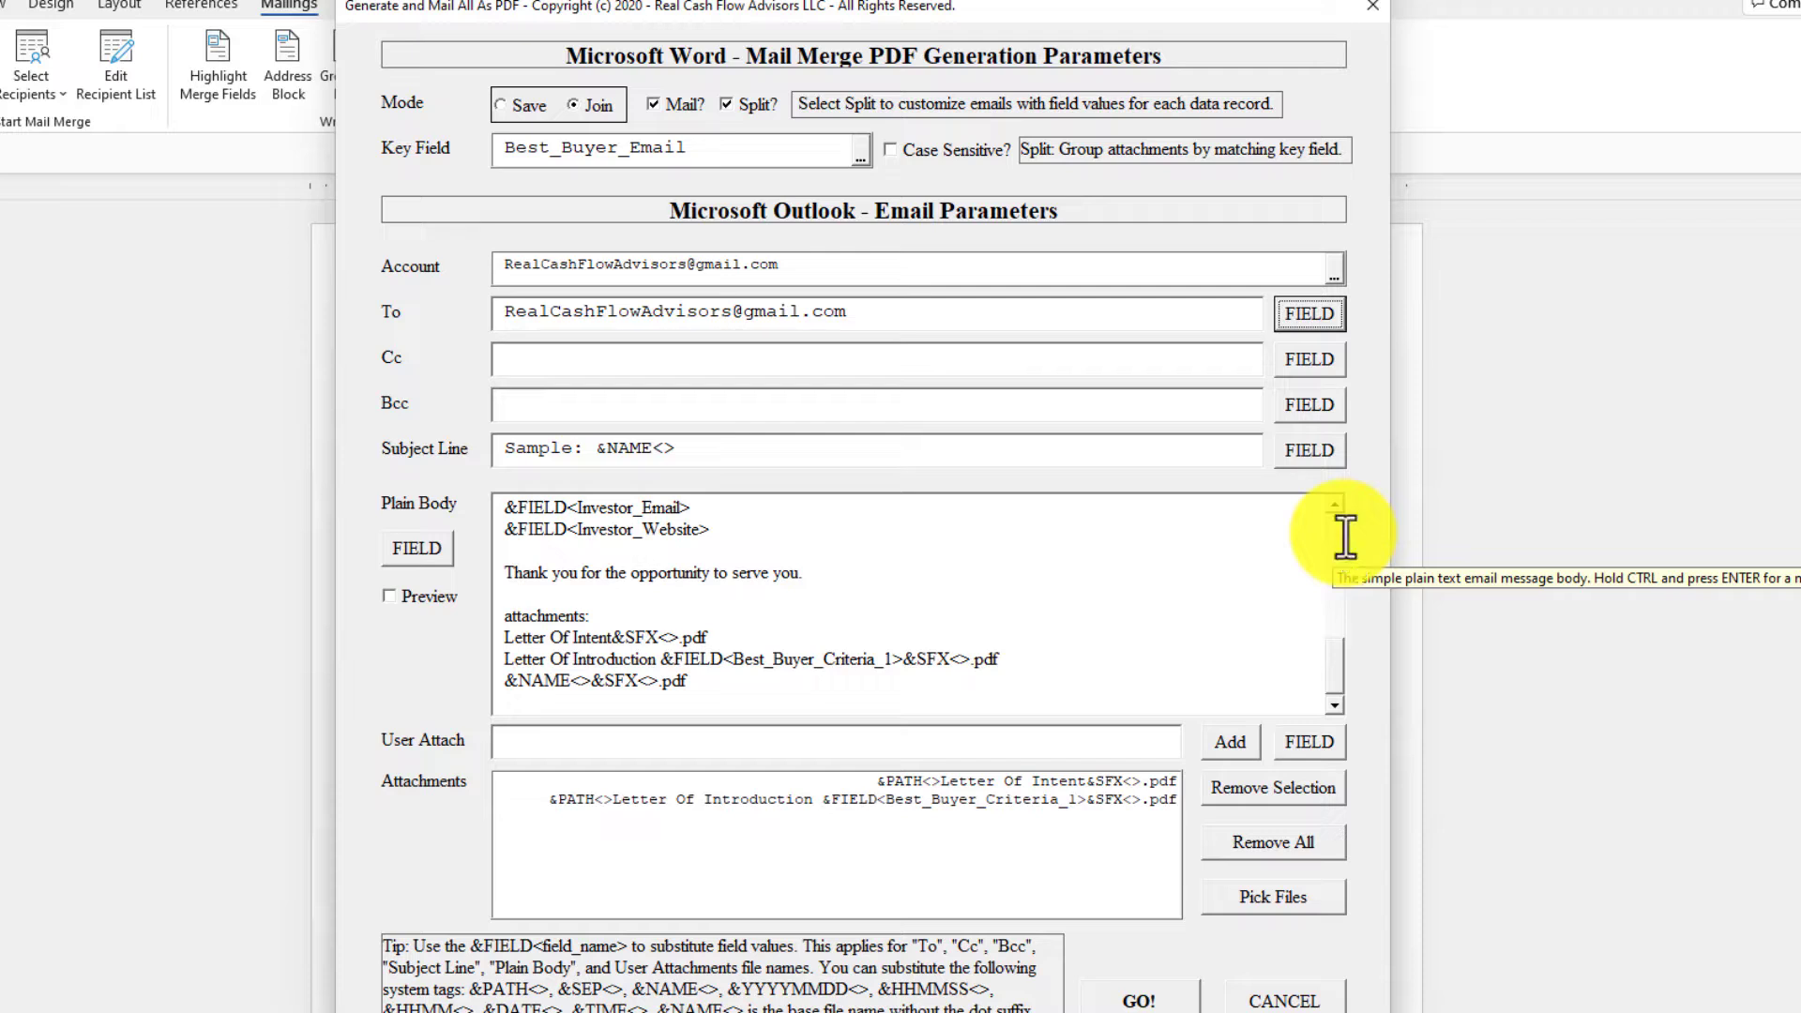
Check the attachment names in the plain body's preview, restore the merge-field text and run the joined e-mail merge.
{"action": "left_click", "coordinate": [428, 598]}
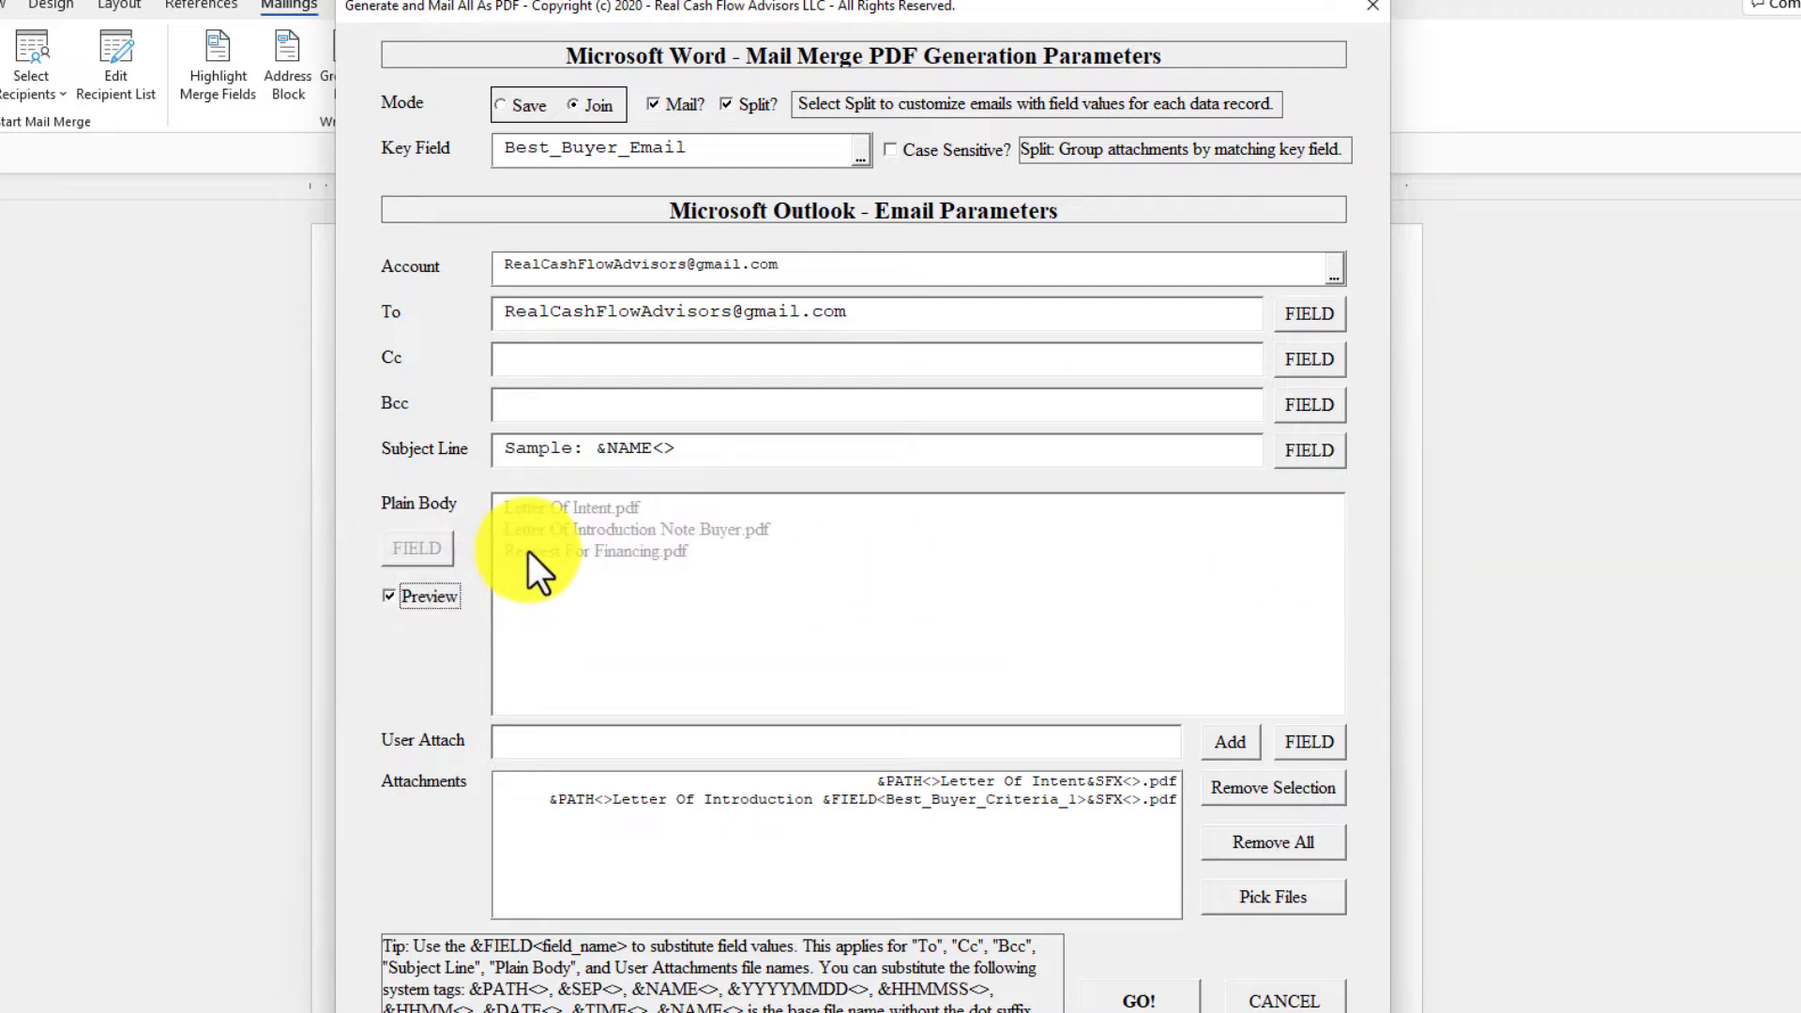
{"action": "left_click", "coordinate": [434, 595]}
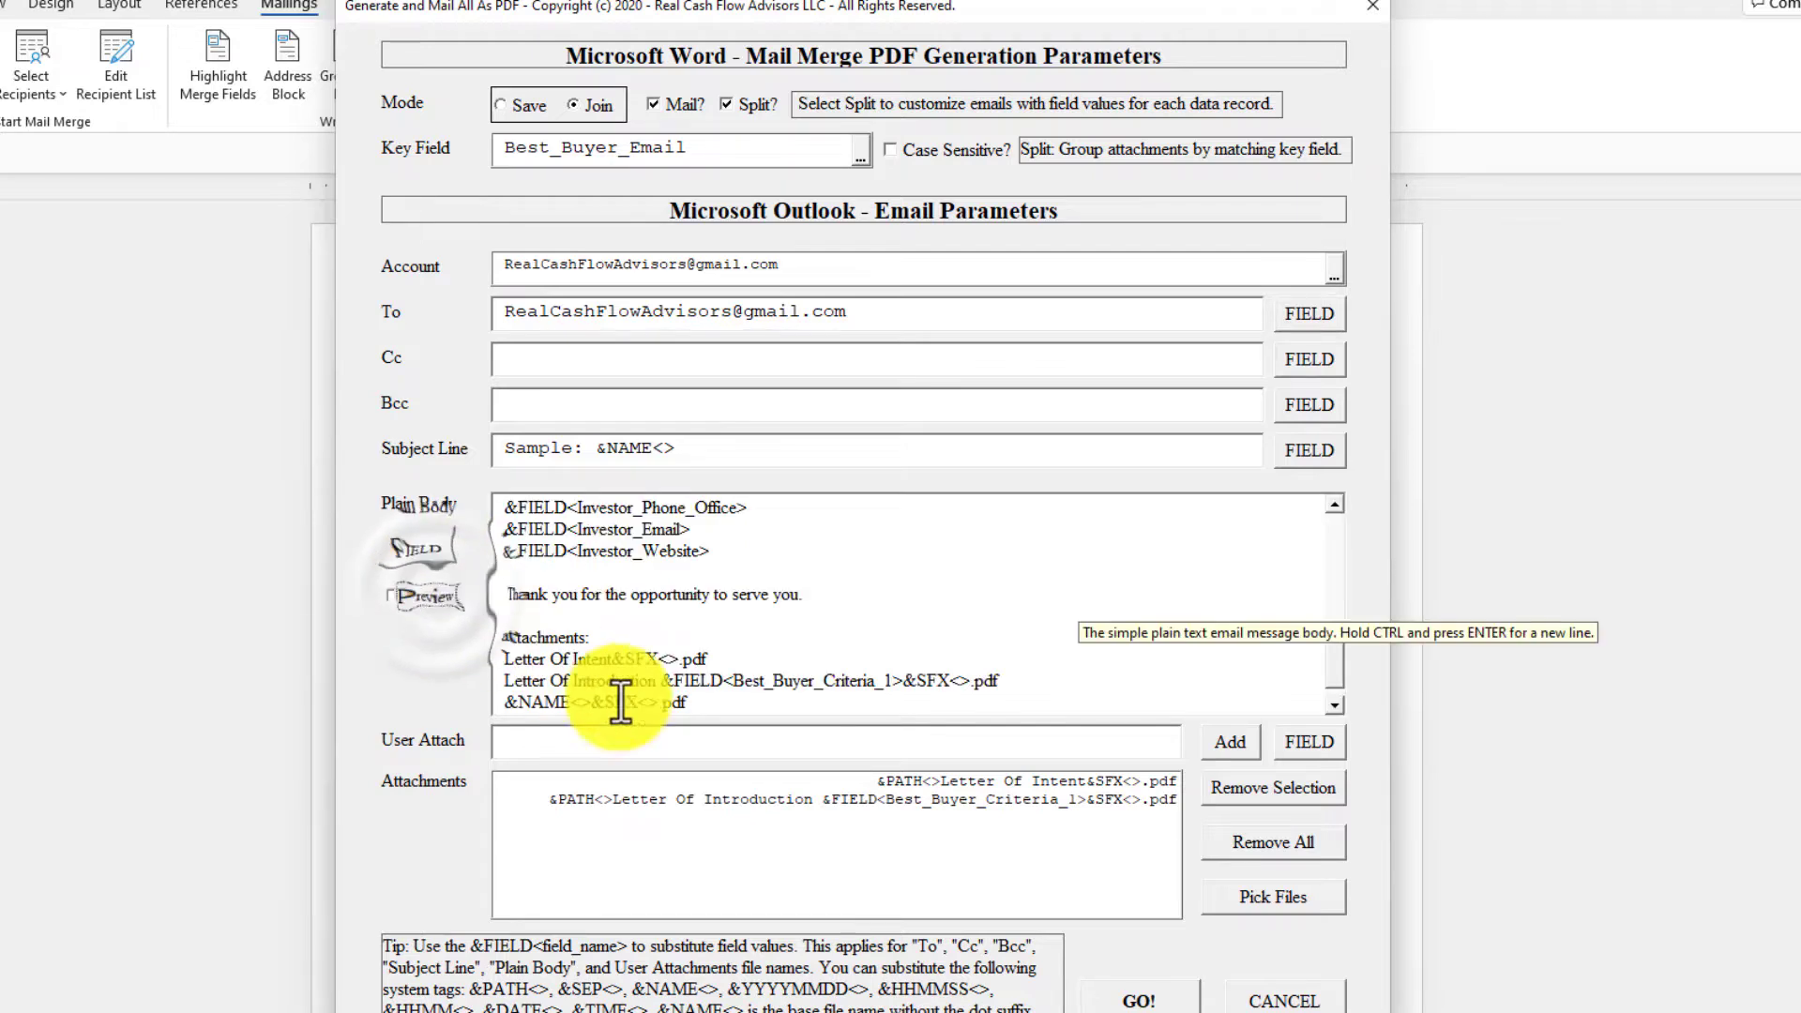
{"action": "left_click", "coordinate": [1156, 1006]}
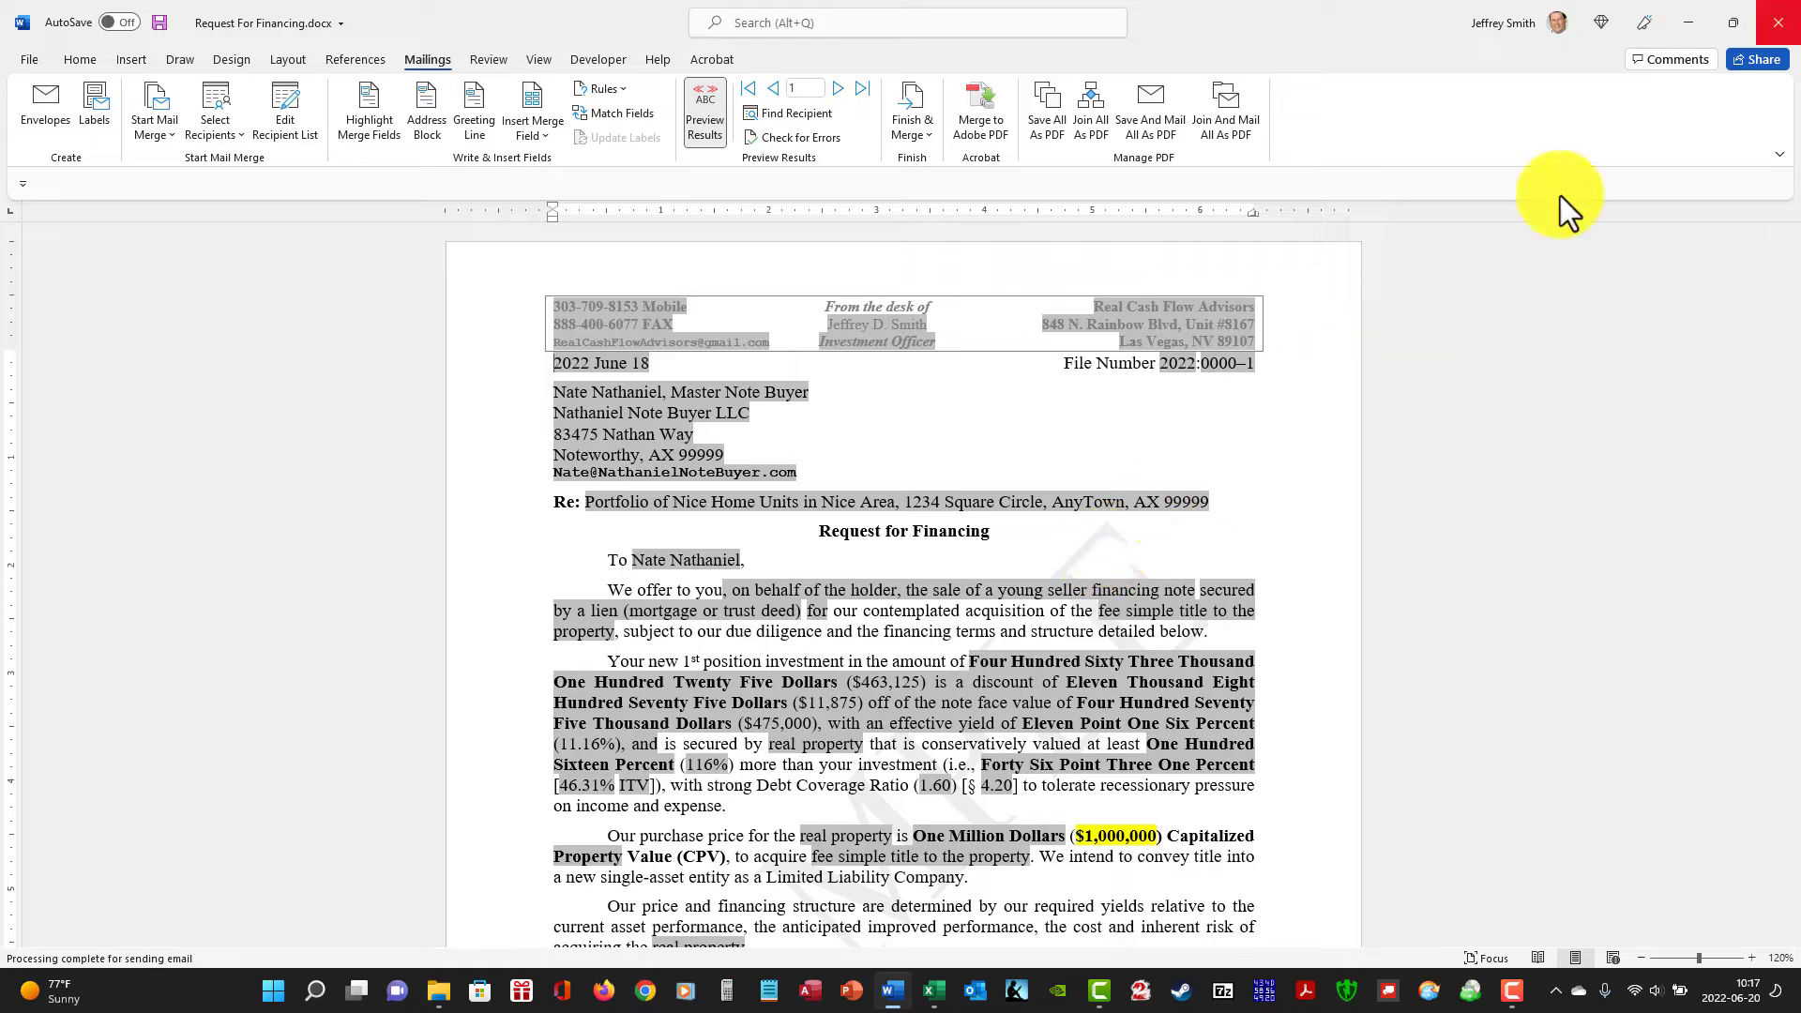
Close Request For Financing.docx without saving its changes.
{"action": "left_click", "coordinate": [1777, 22]}
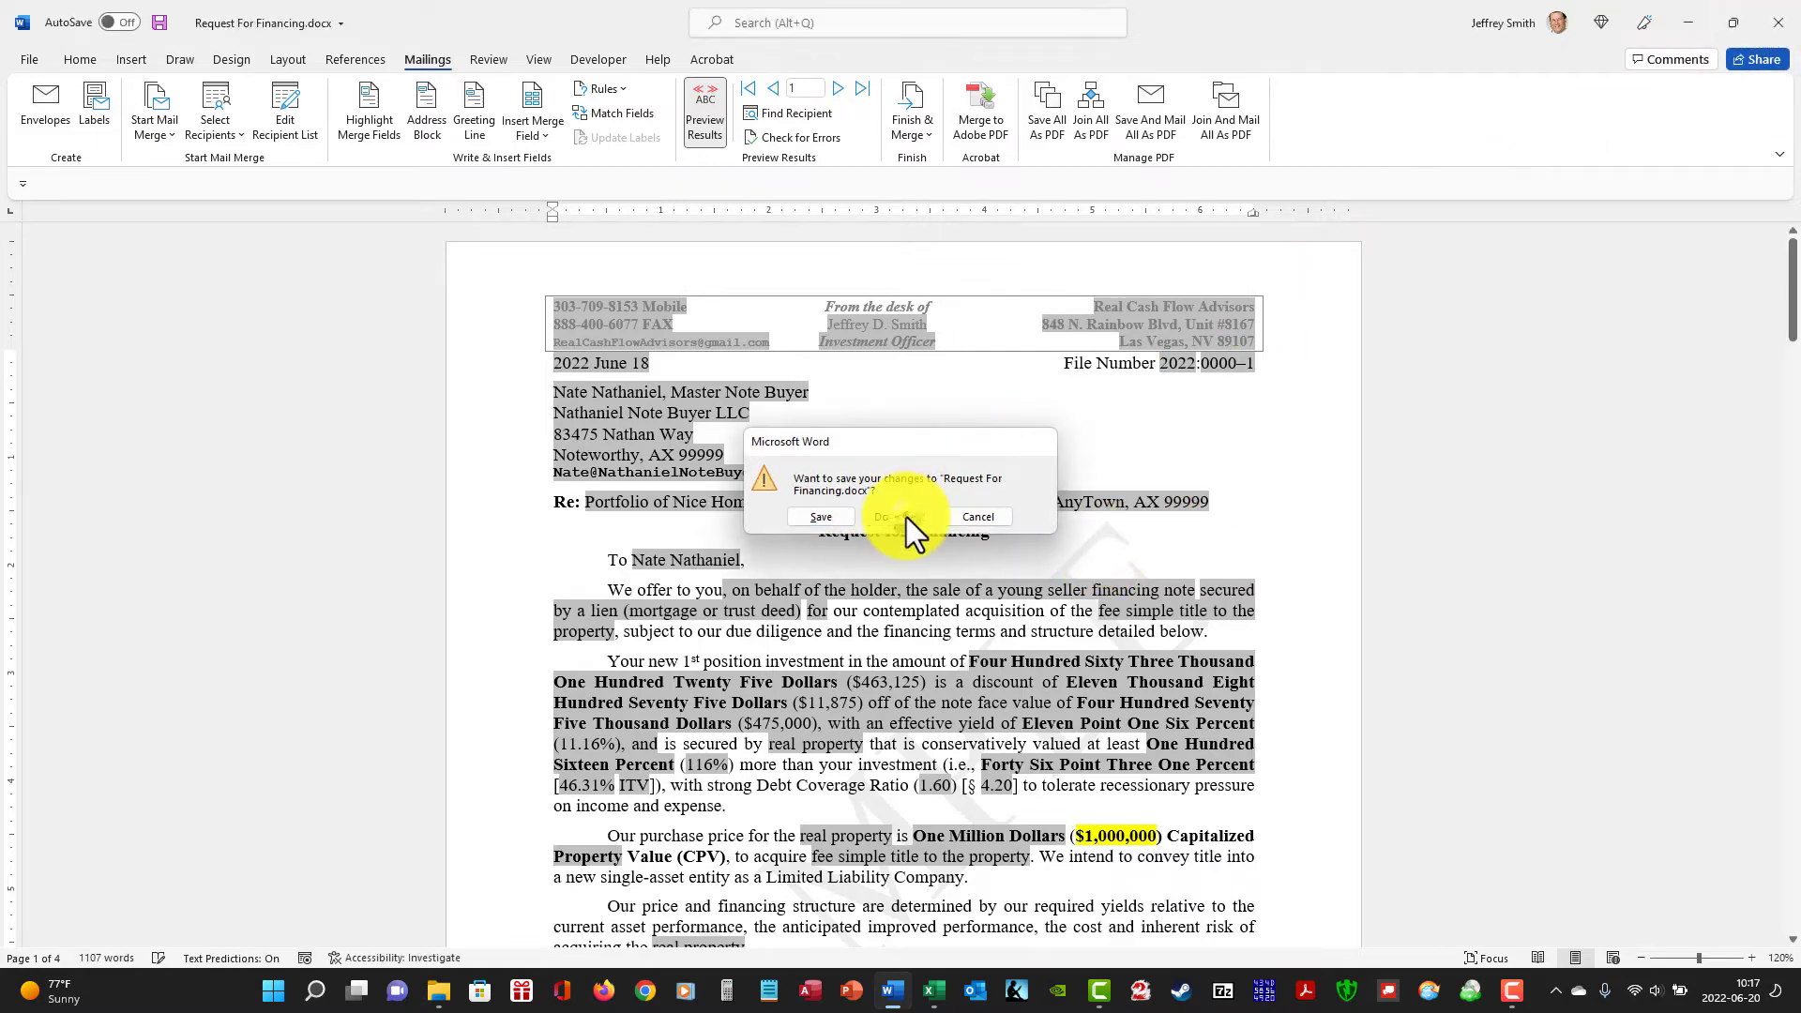
{"action": "left_click", "coordinate": [906, 516]}
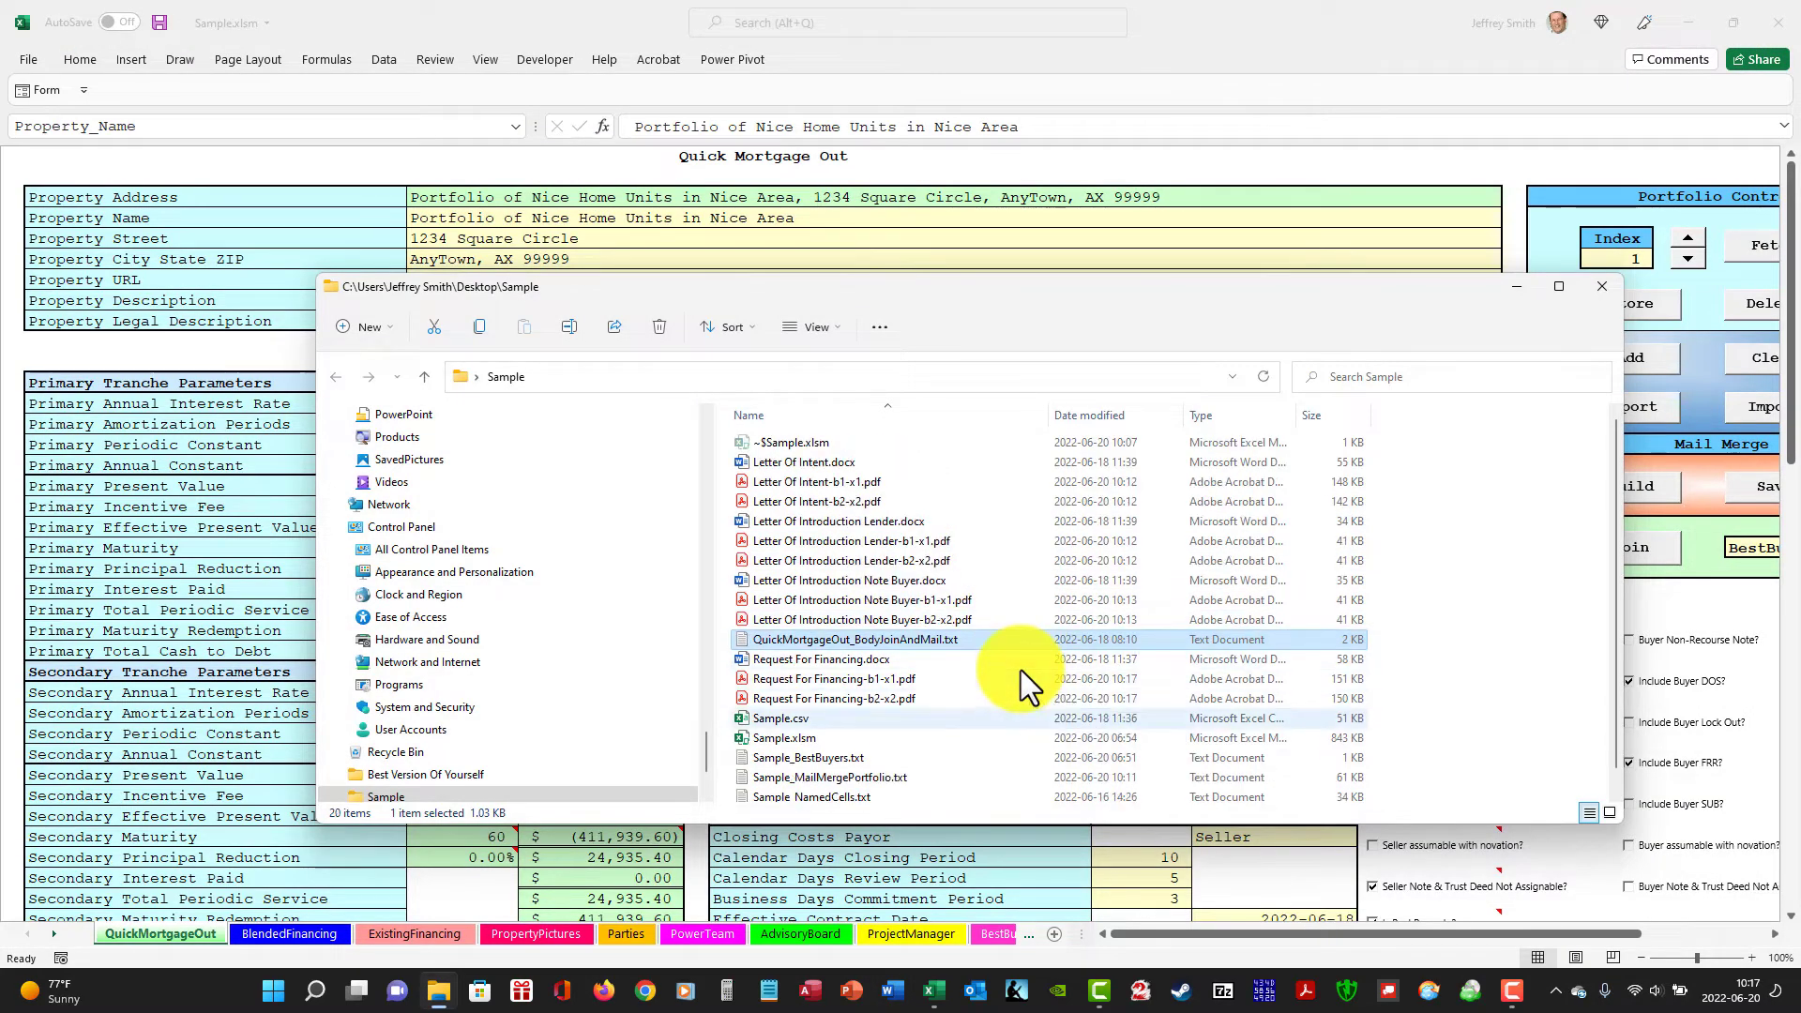
Switch to Outlook, send and receive all folders, and show the generated messages in Sent Items.
{"action": "left_click", "coordinate": [972, 992]}
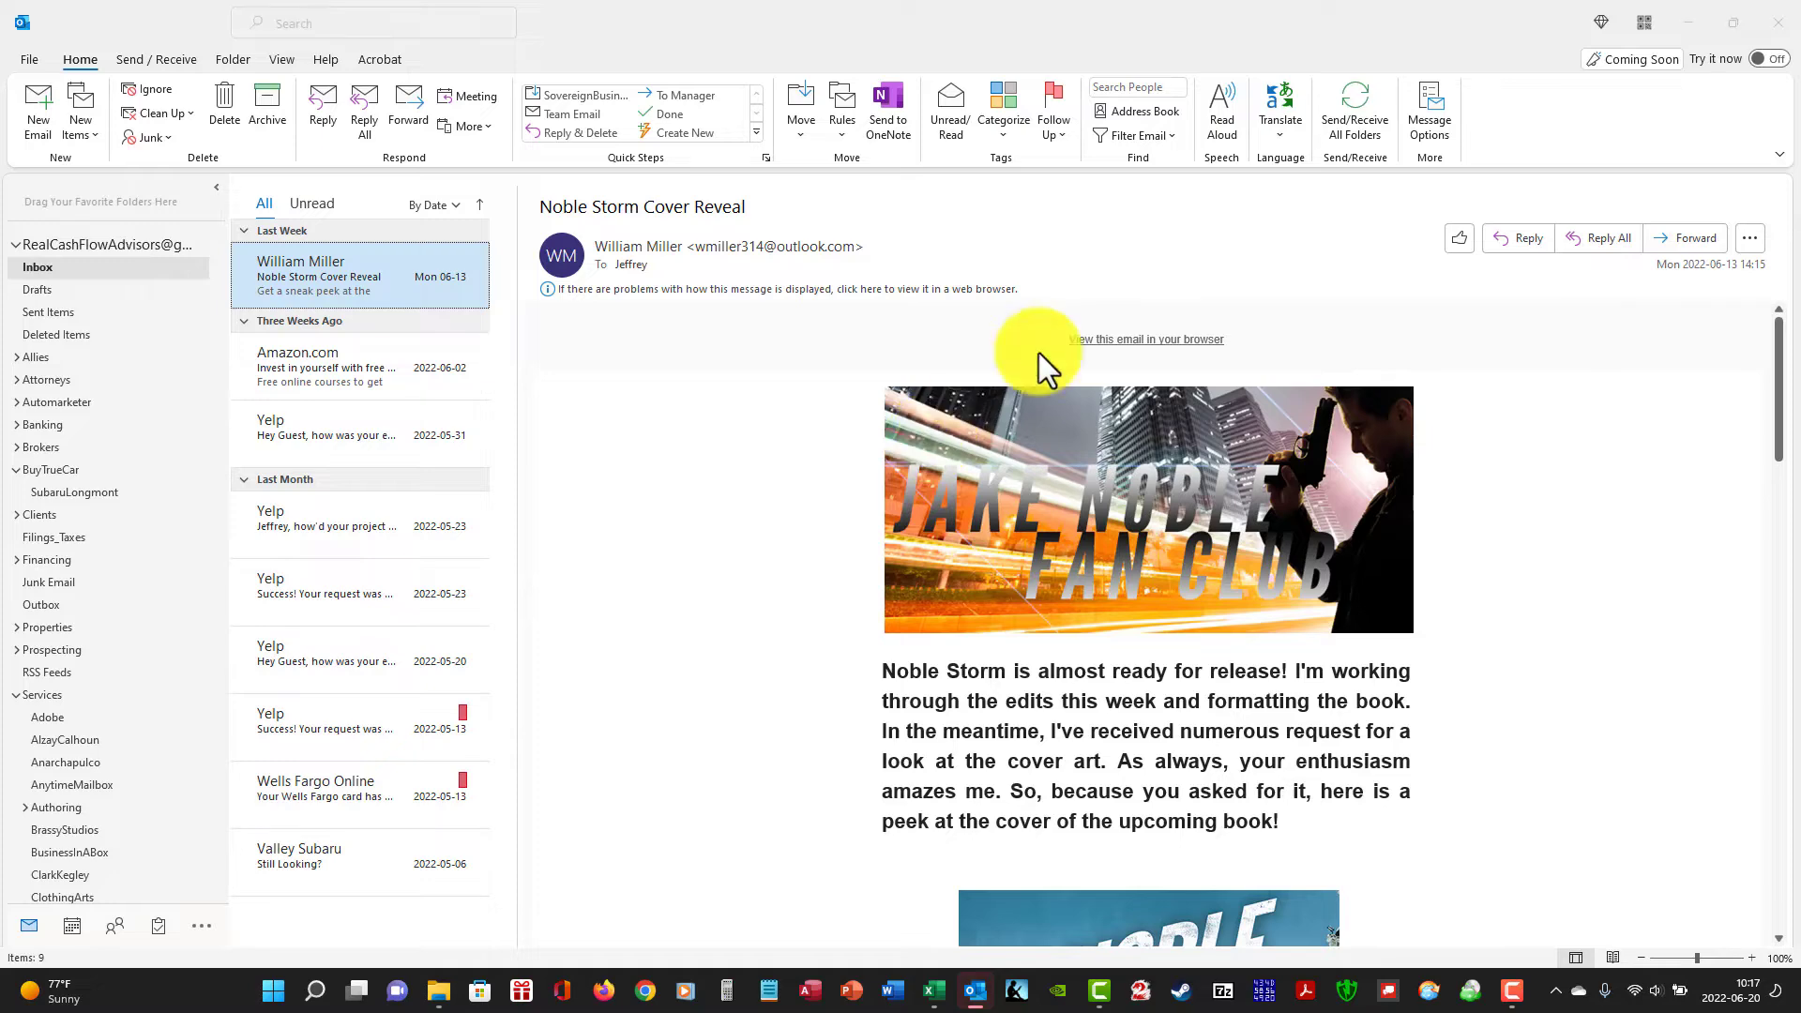
{"action": "left_click", "coordinate": [1343, 111]}
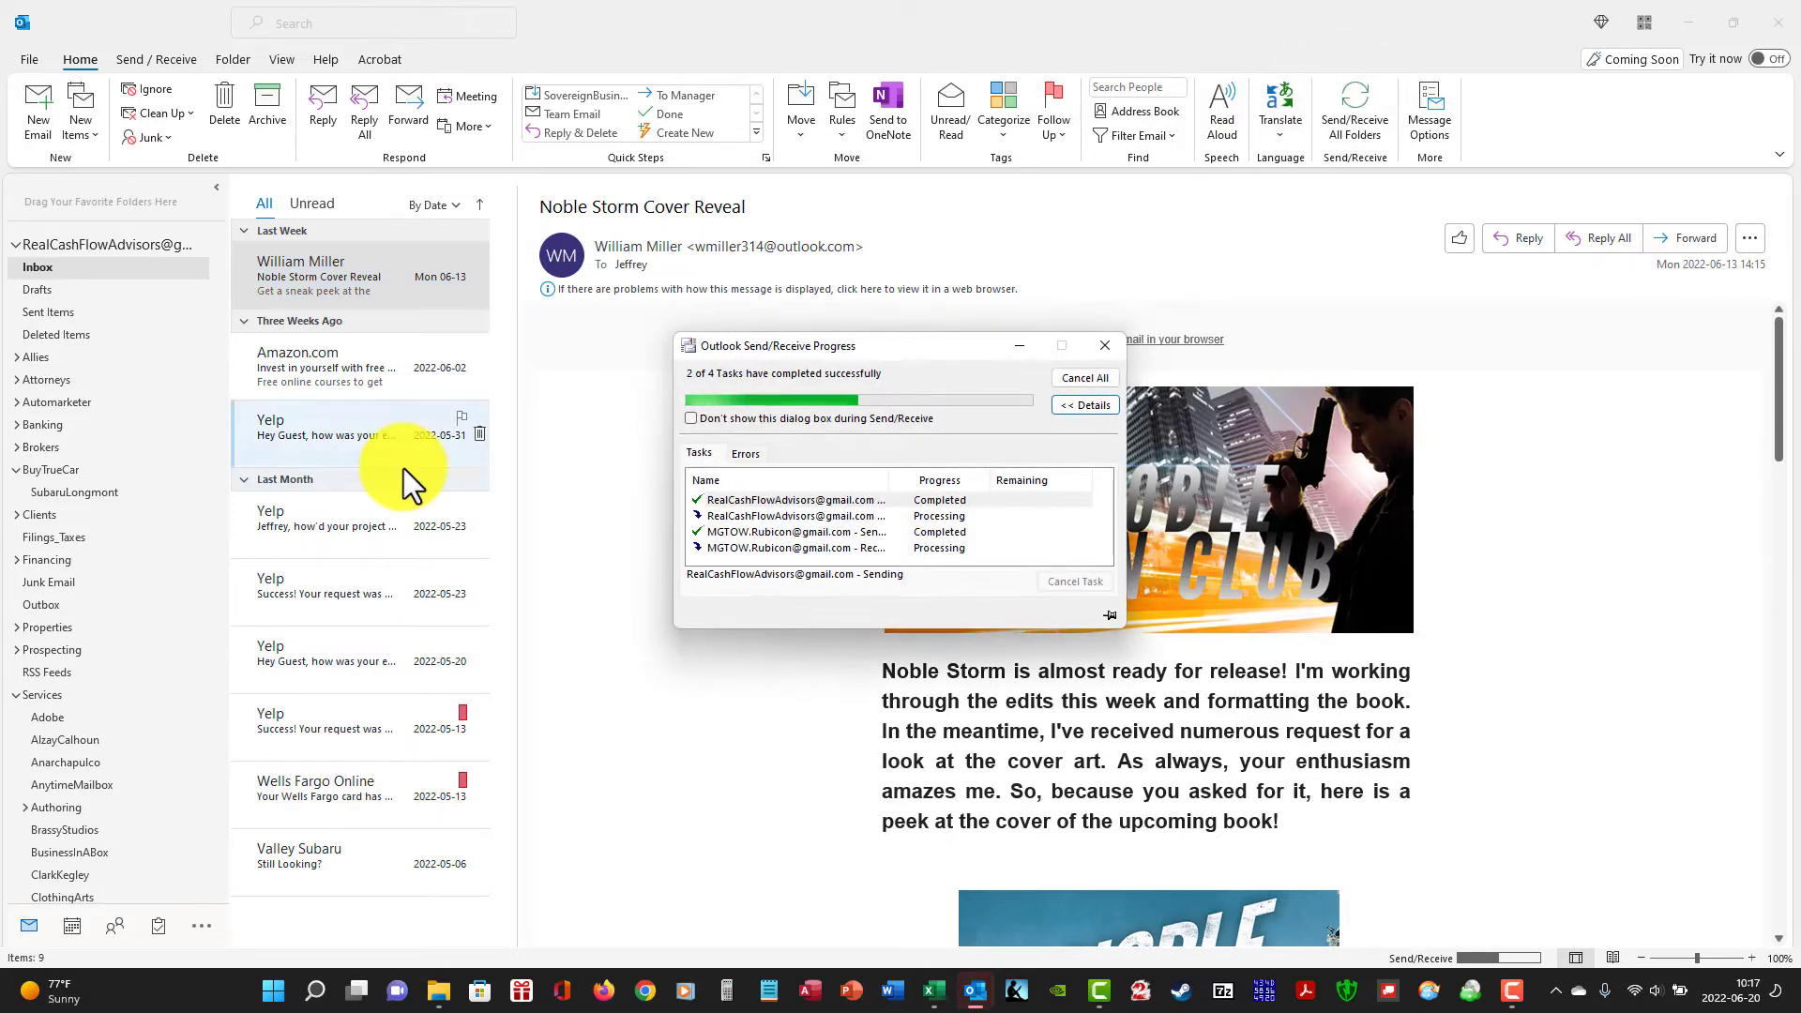
{"action": "left_click", "coordinate": [159, 315]}
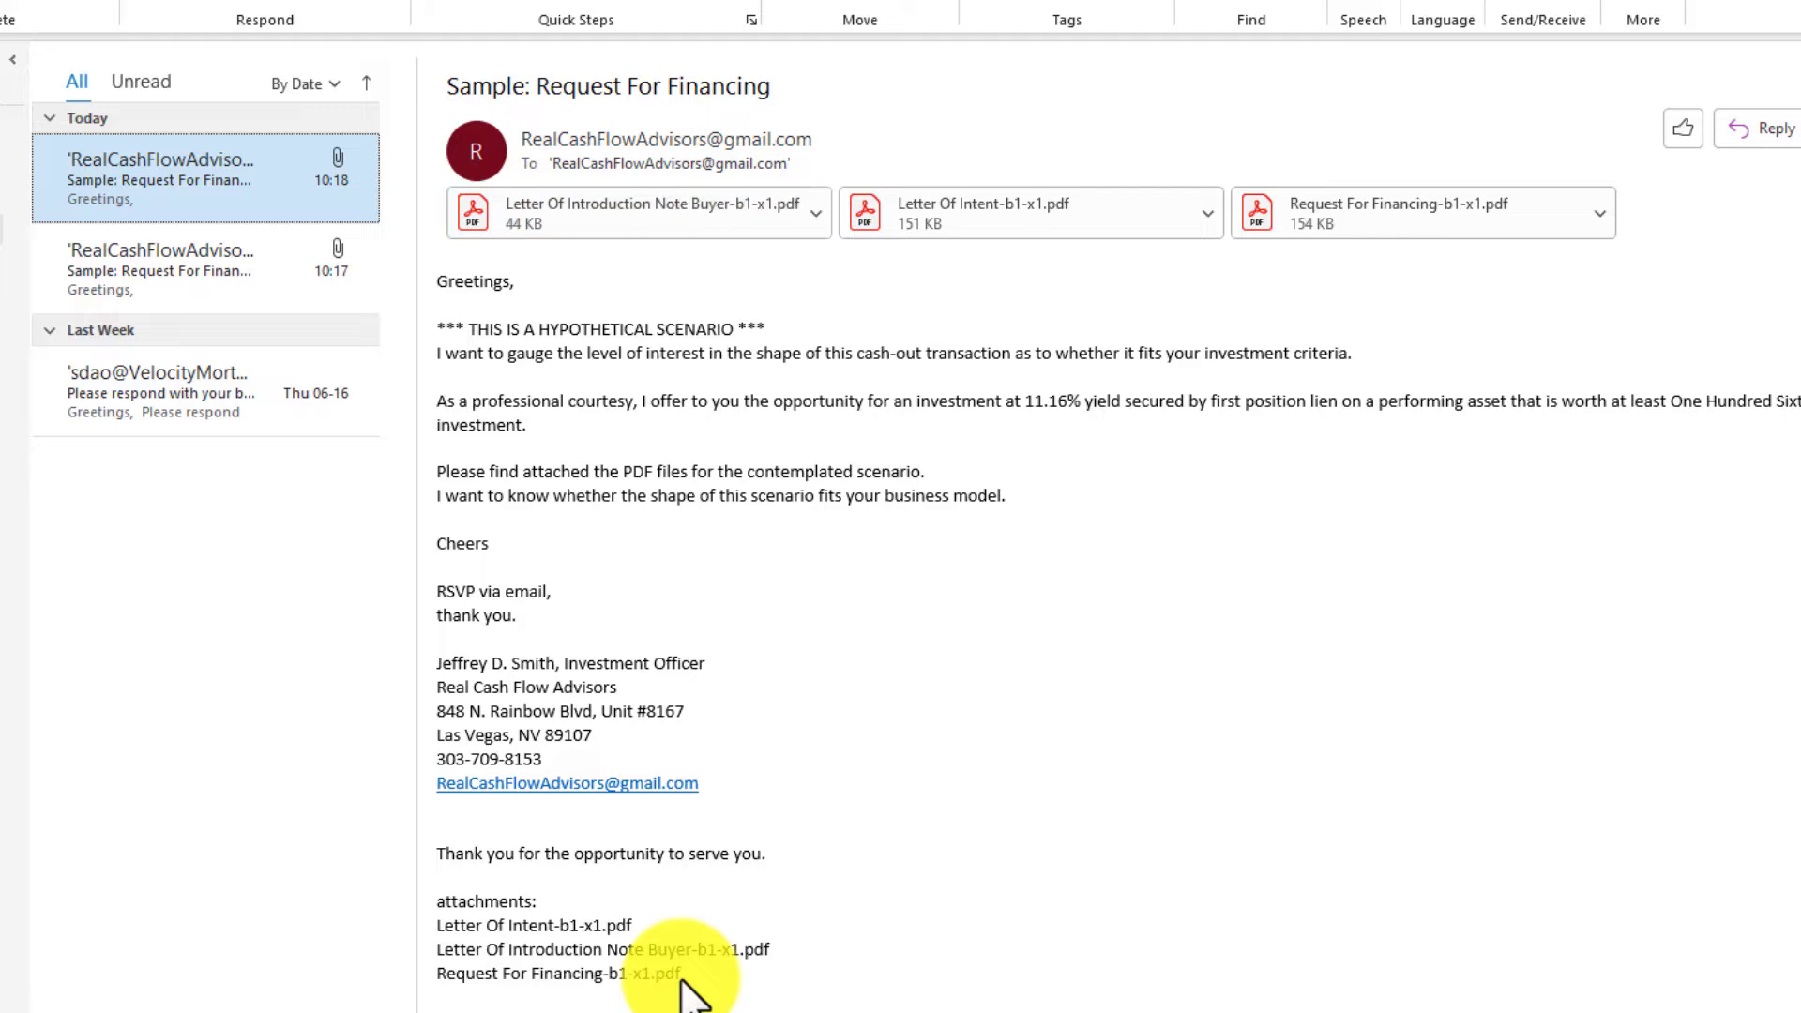
Open the Letter Of Introduction Note Buyer-b1-x1.pdf attachment in Adobe Acrobat and fit one full page to examine the letter.
{"action": "right_click", "coordinate": [700, 207]}
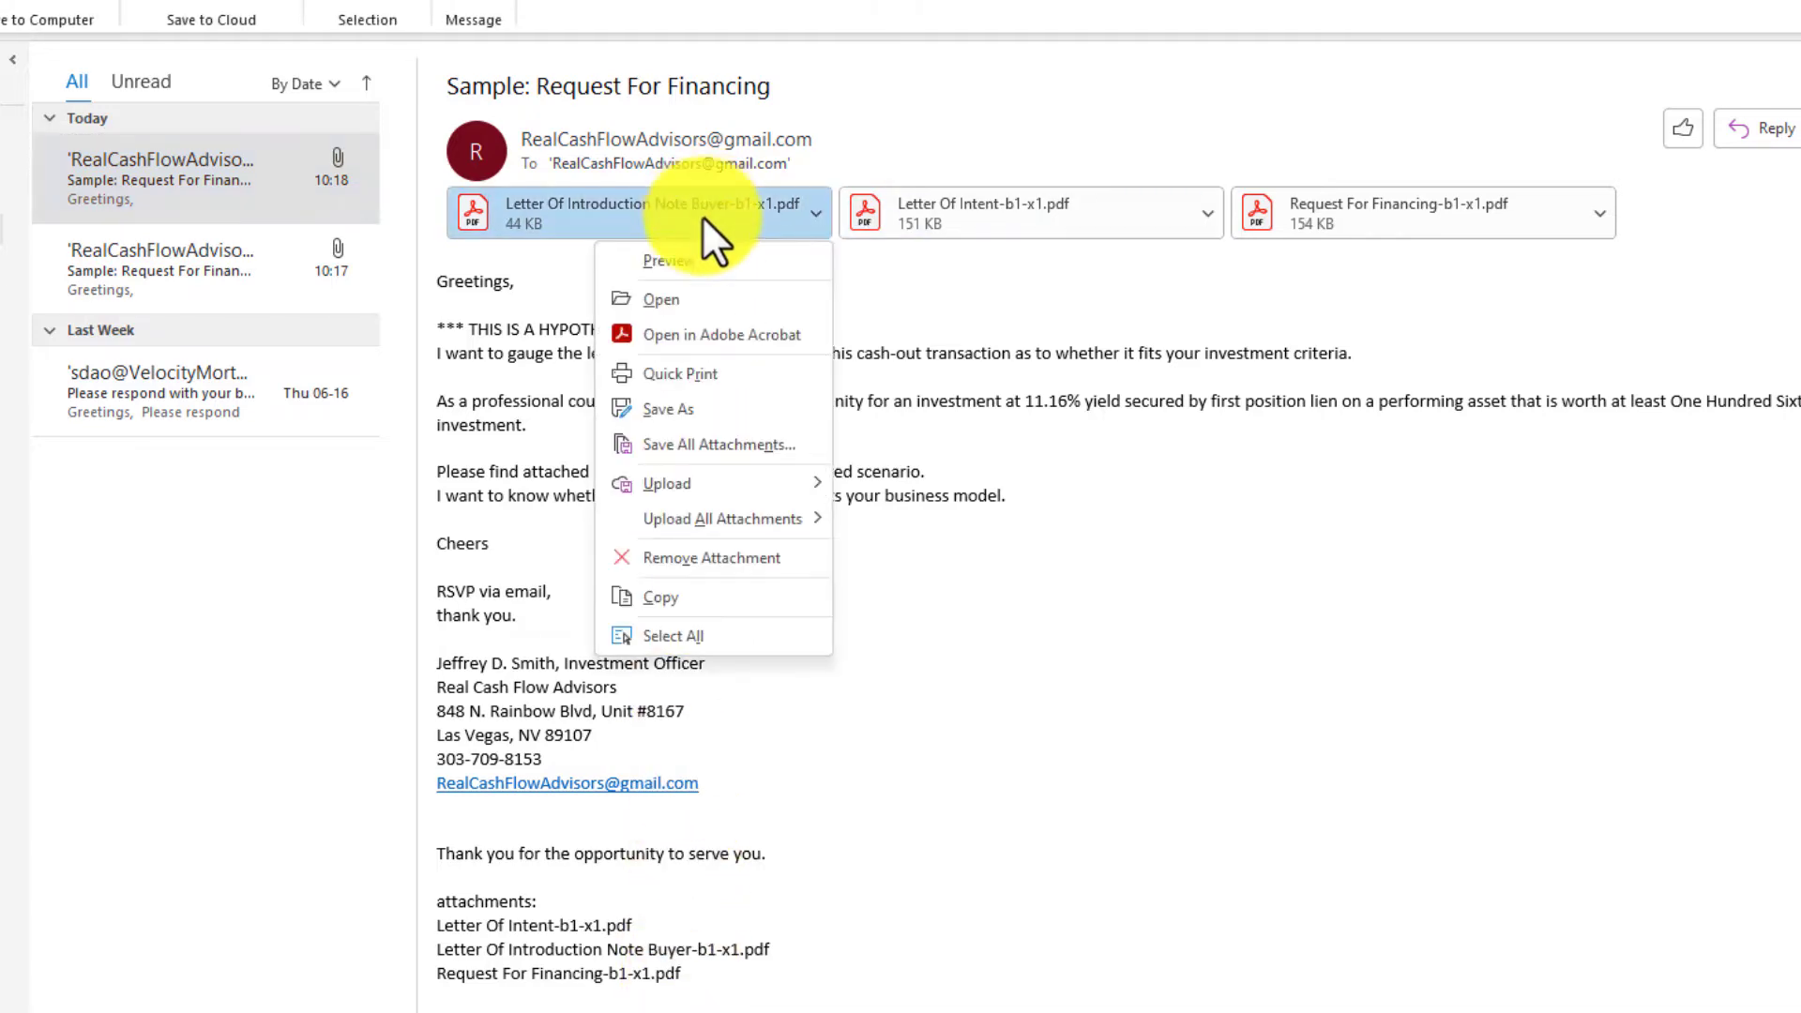
{"action": "left_click", "coordinate": [720, 334]}
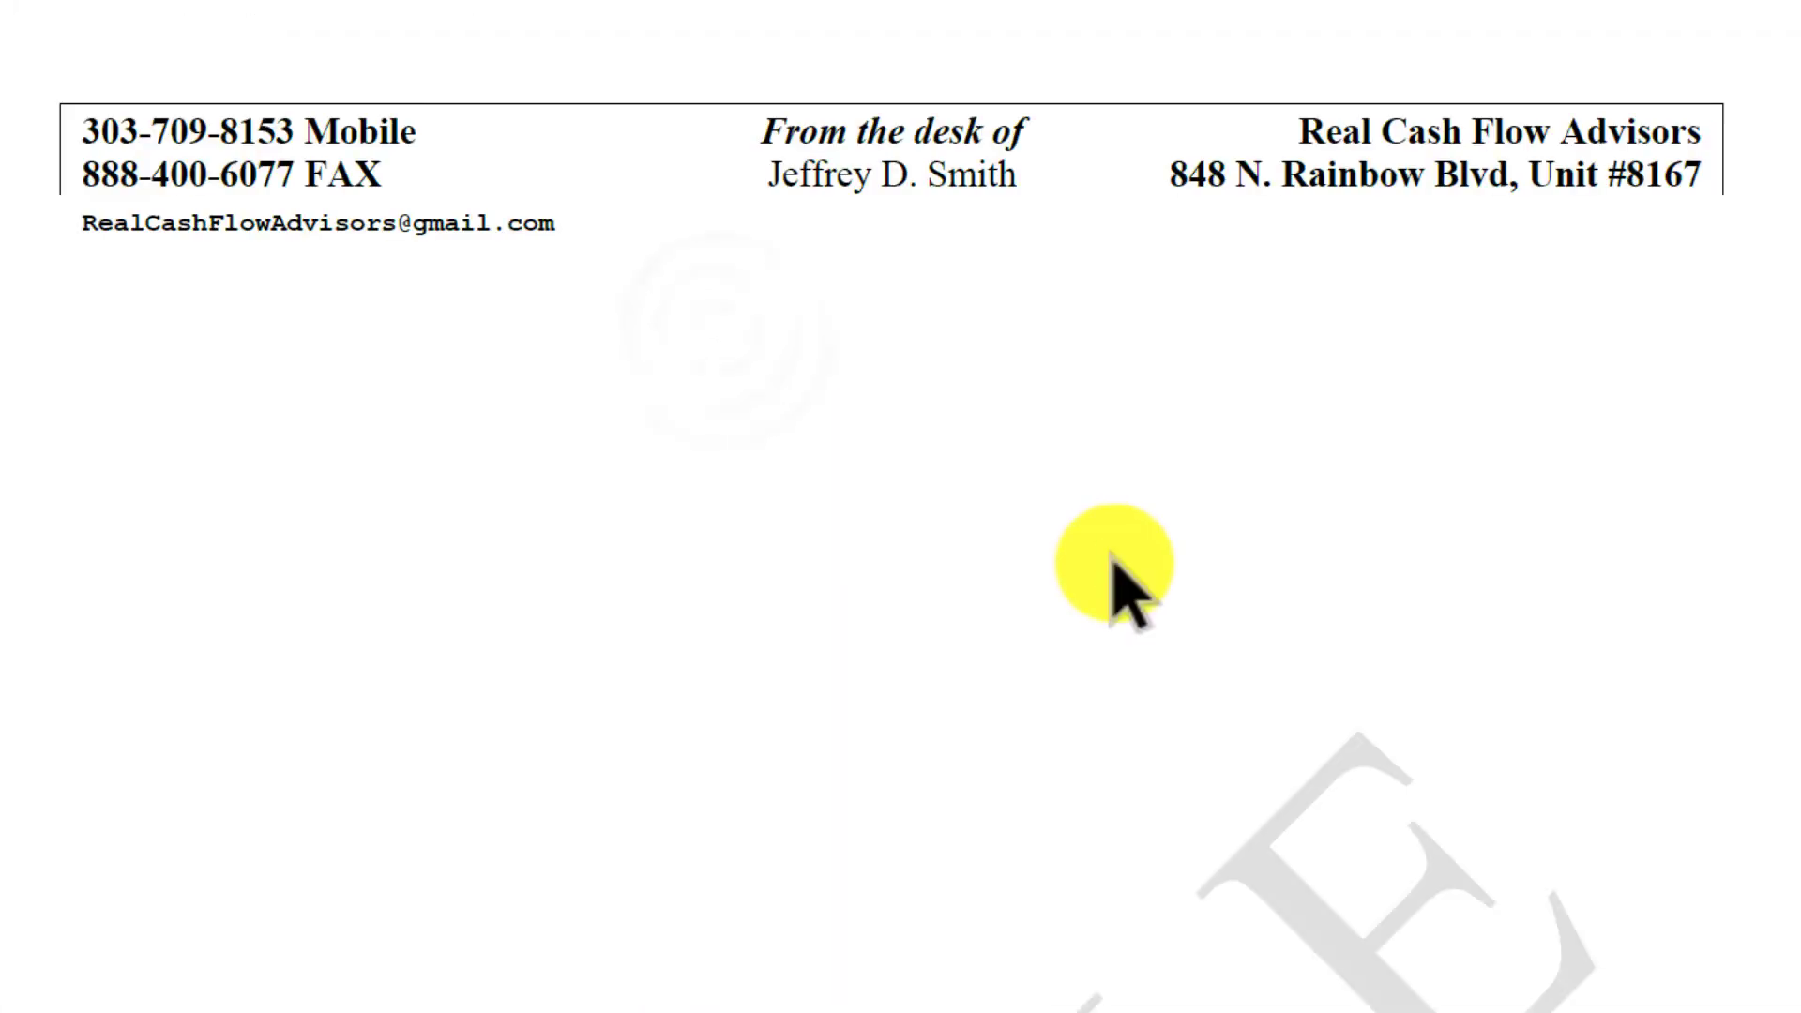
{"action": "scroll", "coordinate": [1111, 572], "scroll_direction": "down", "scroll_amount": 4}
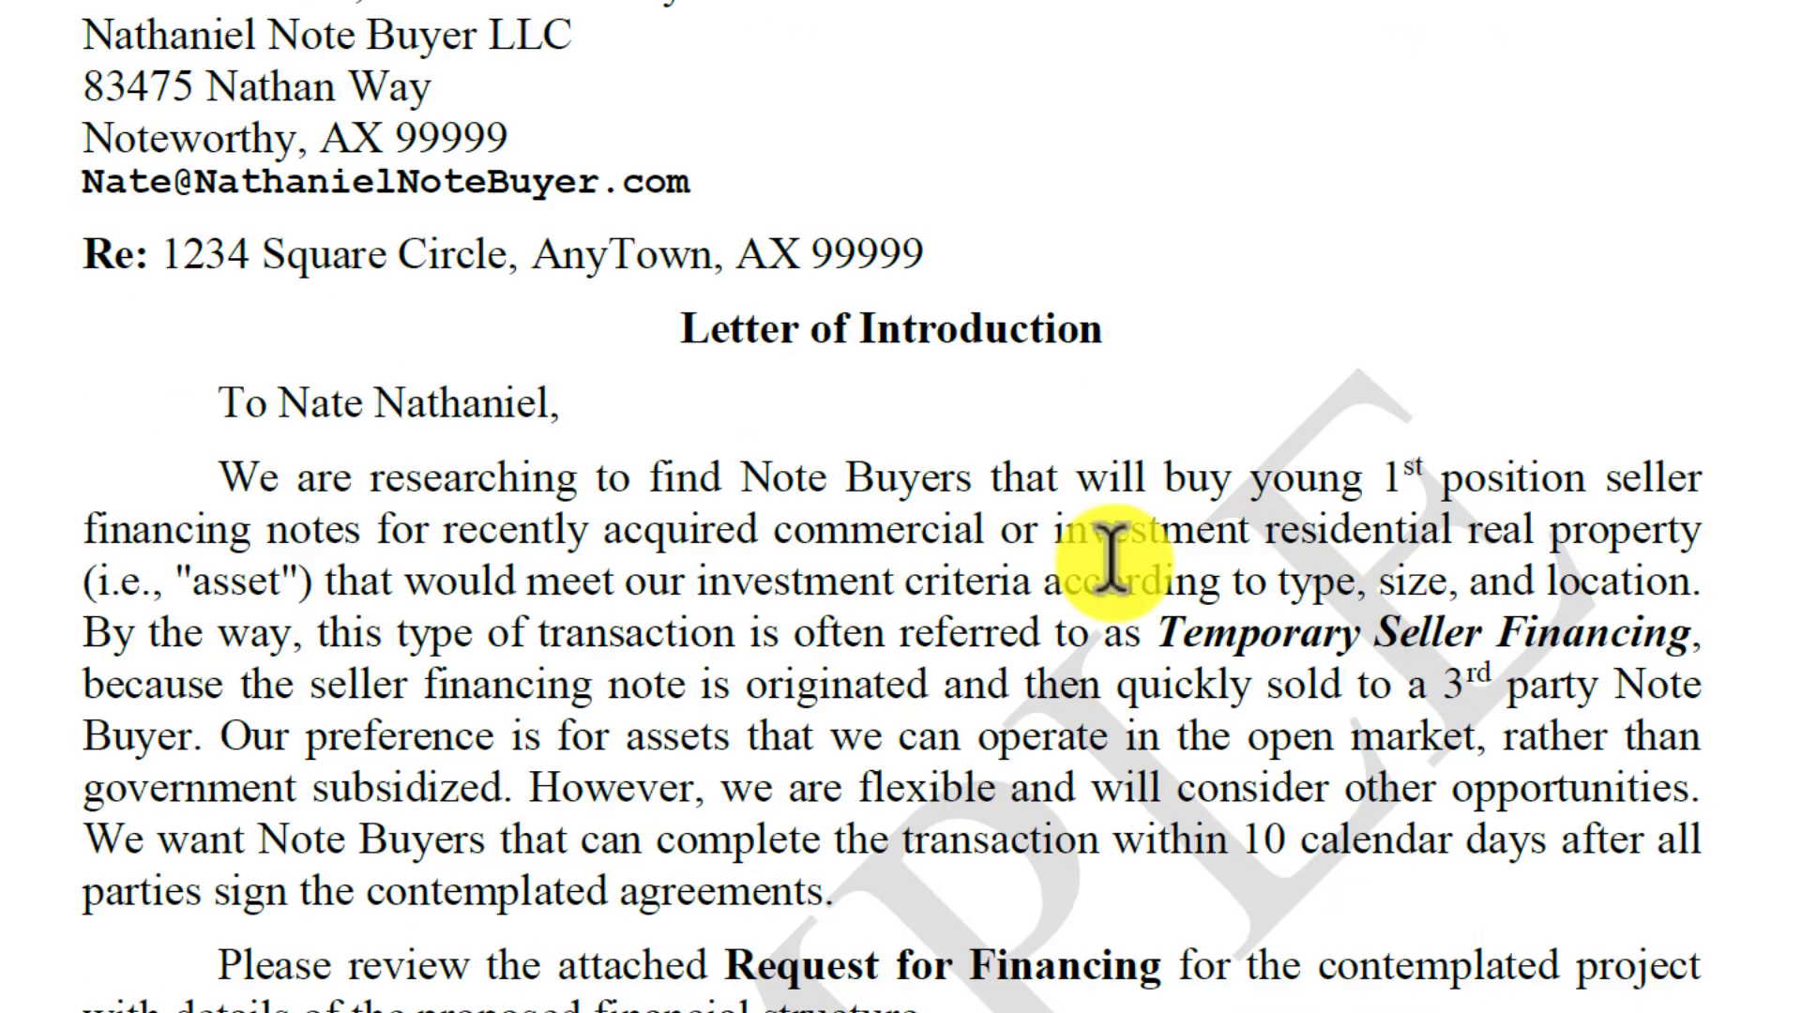
{"action": "left_click", "coordinate": [1040, 1]}
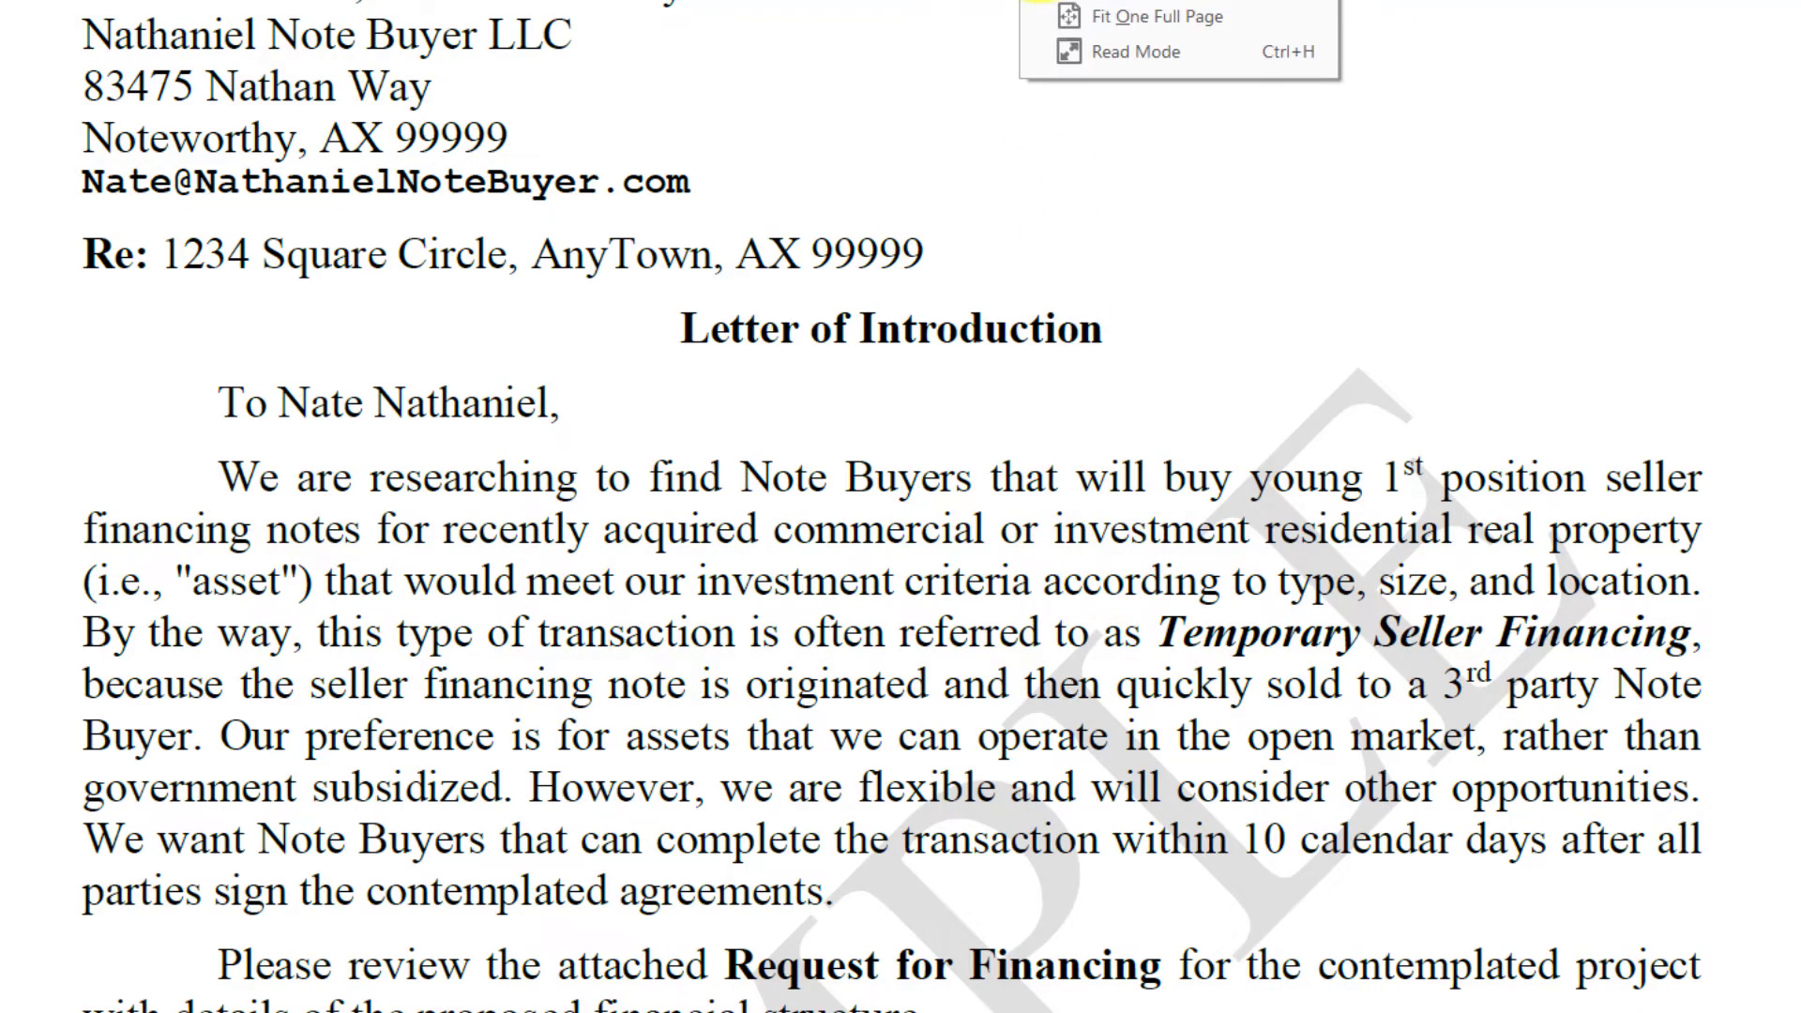
{"action": "left_click", "coordinate": [1069, 28]}
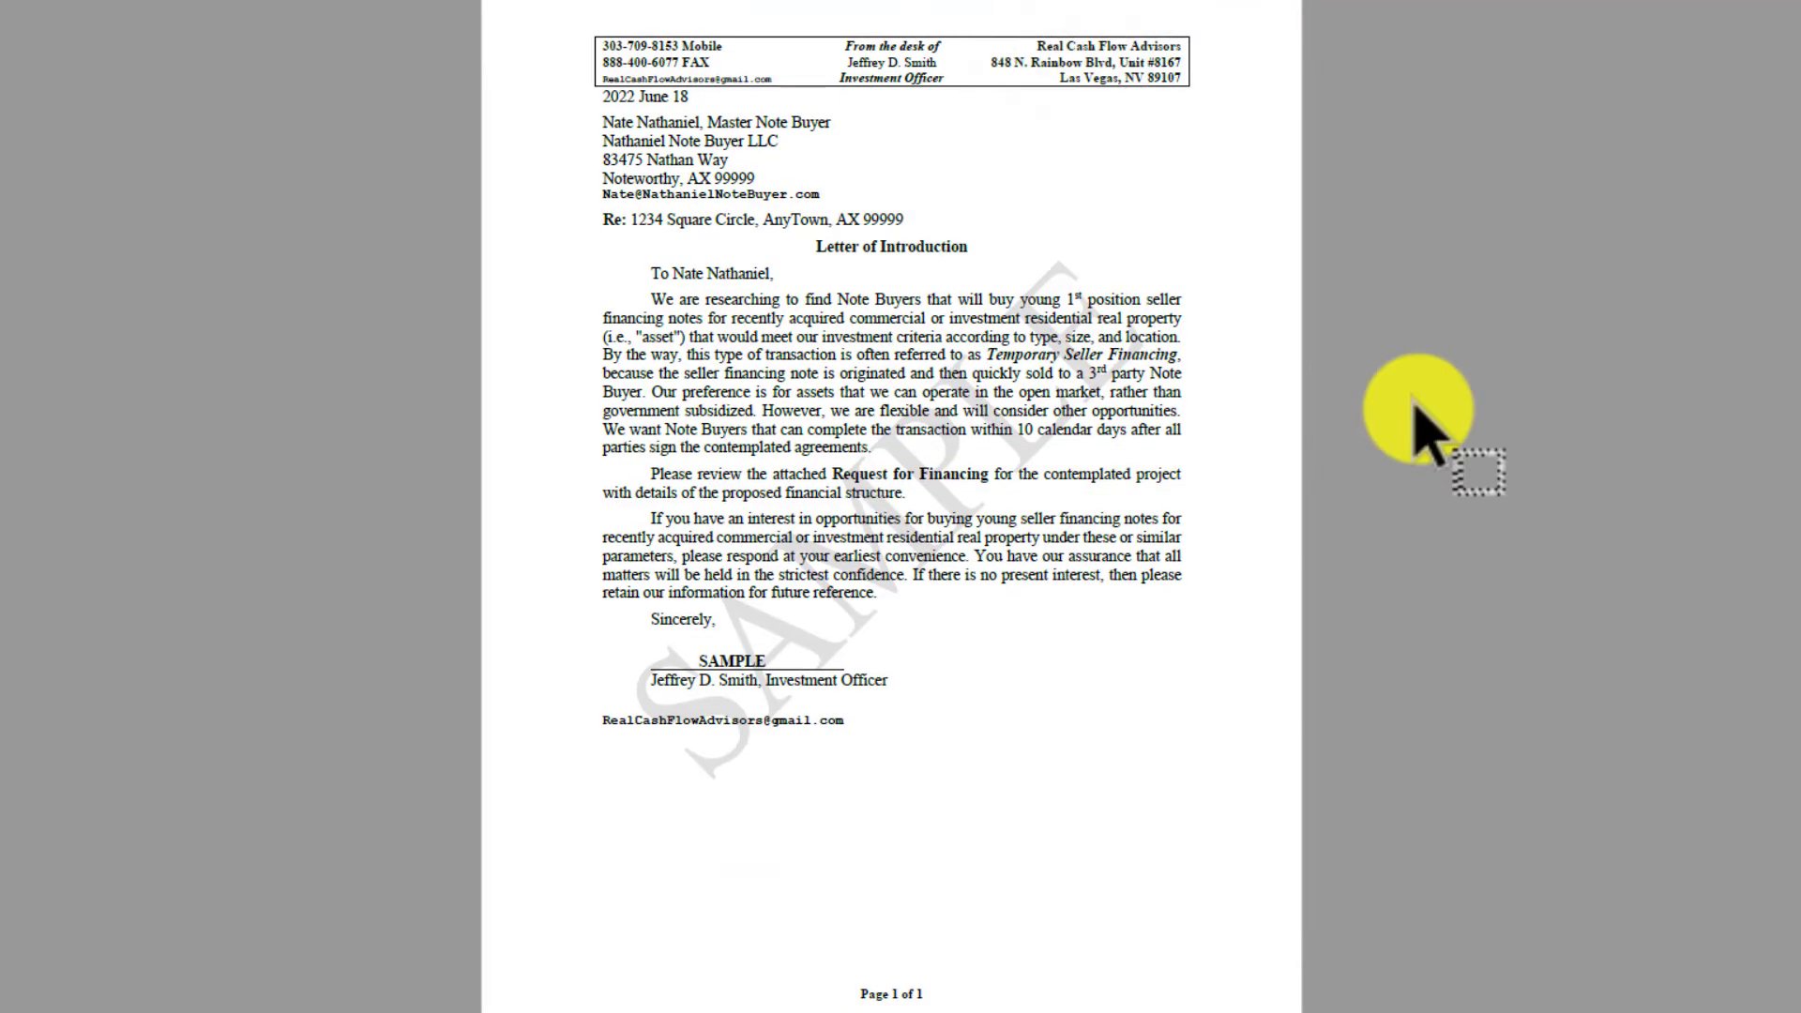